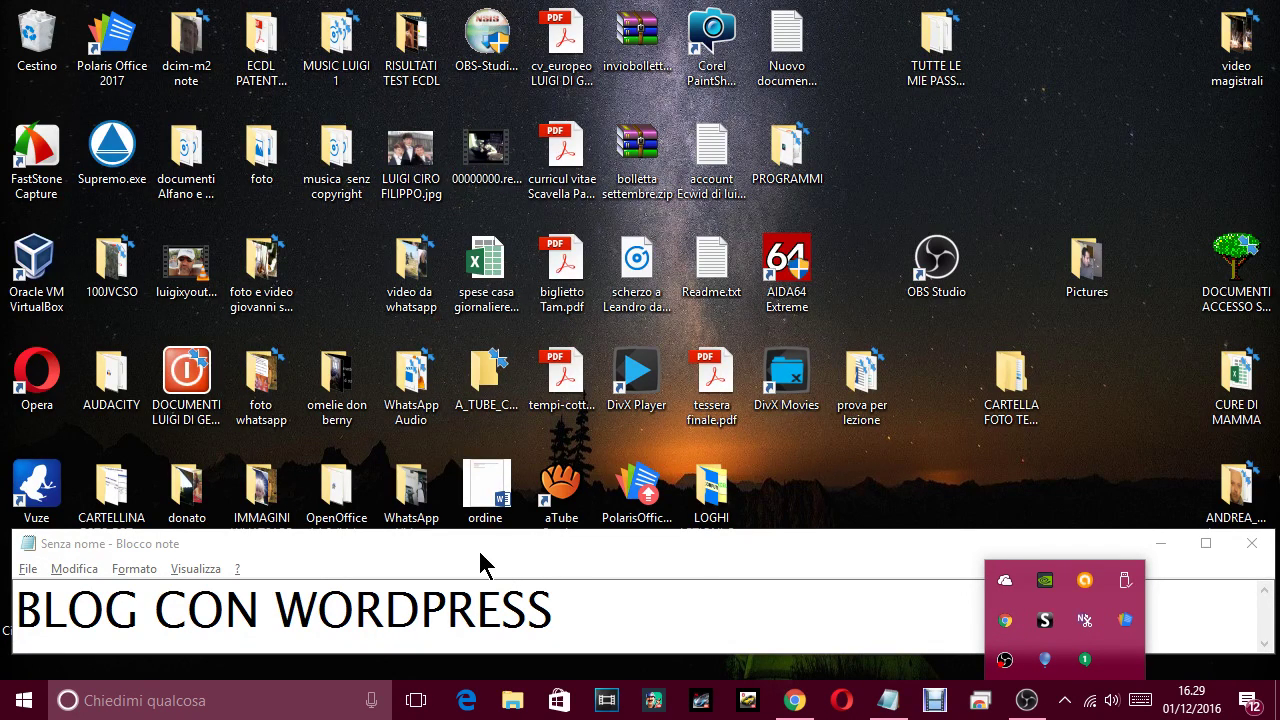
Add the Notepad captions 'VUOI UN SITO O UN BLOG CON WORDPRESS ?' and 'PER PRIMA COSA ANDIAMO SU WORDPRESS'.
{"action": "left_click", "coordinate": [778, 630]}
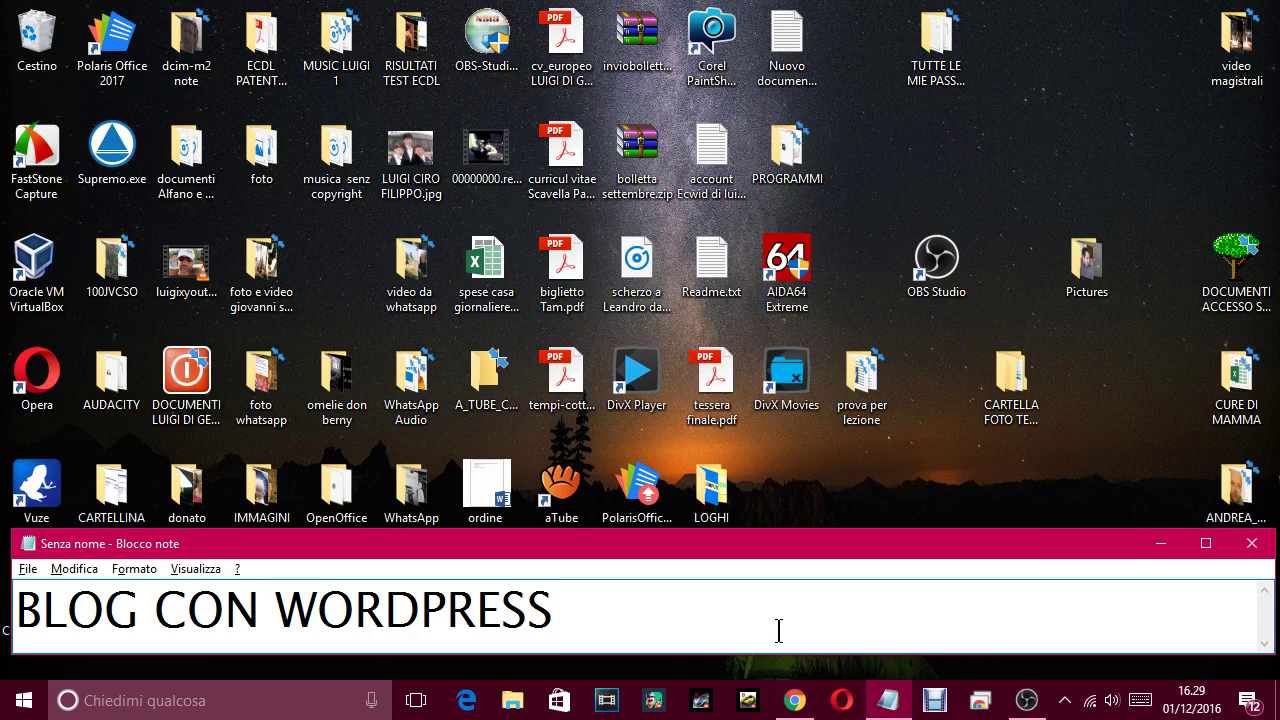
{"action": "key", "text": "Return"}
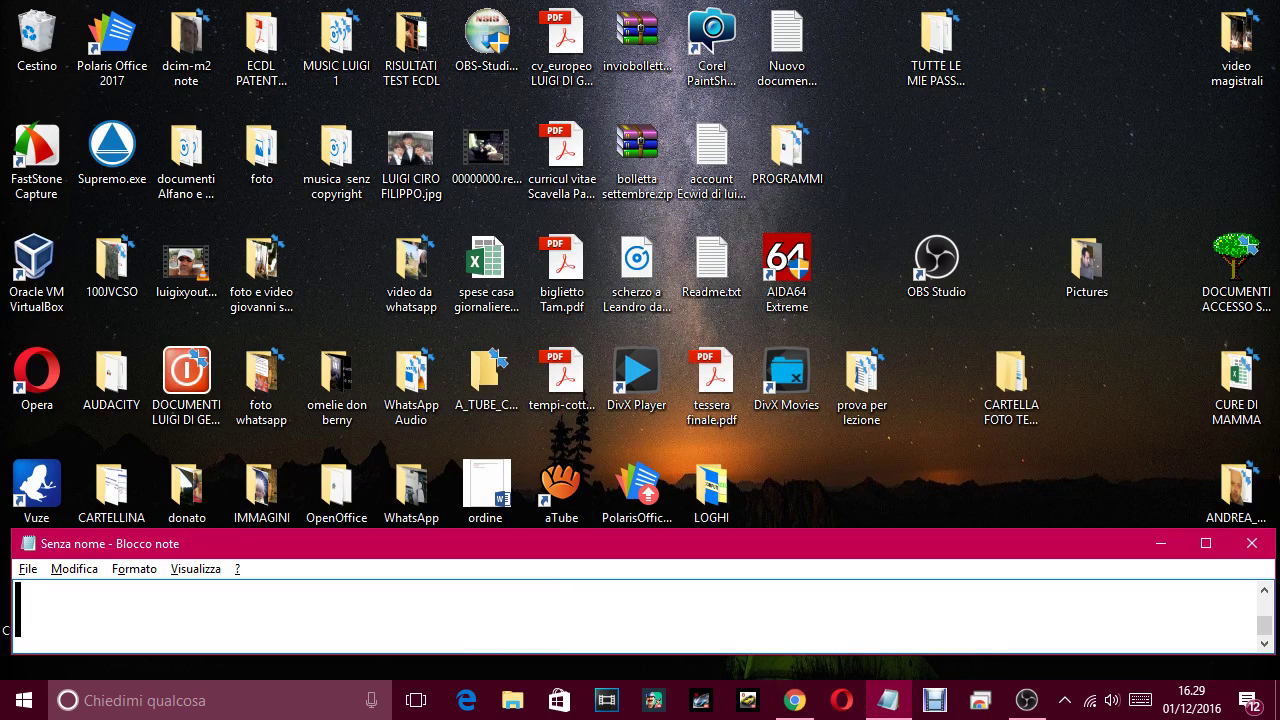
{"action": "type", "text": "VUOI U"}
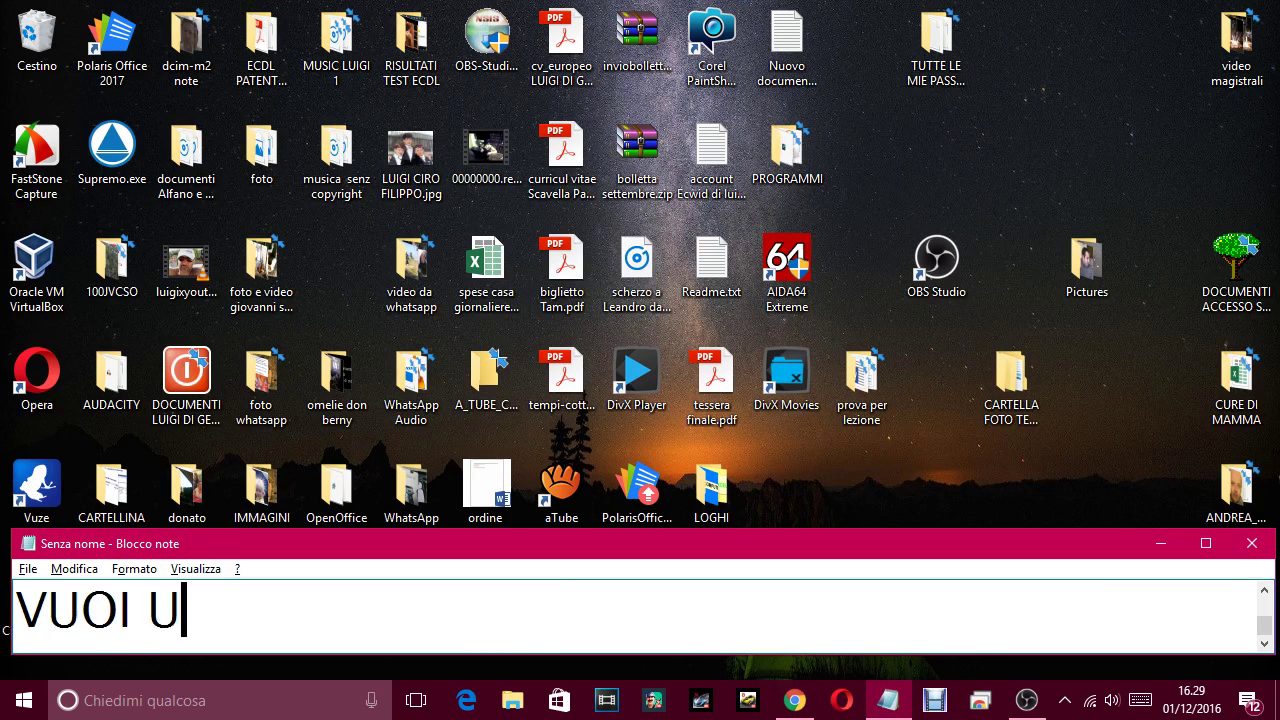
{"action": "type", "text": "N SITO O  UN BL"}
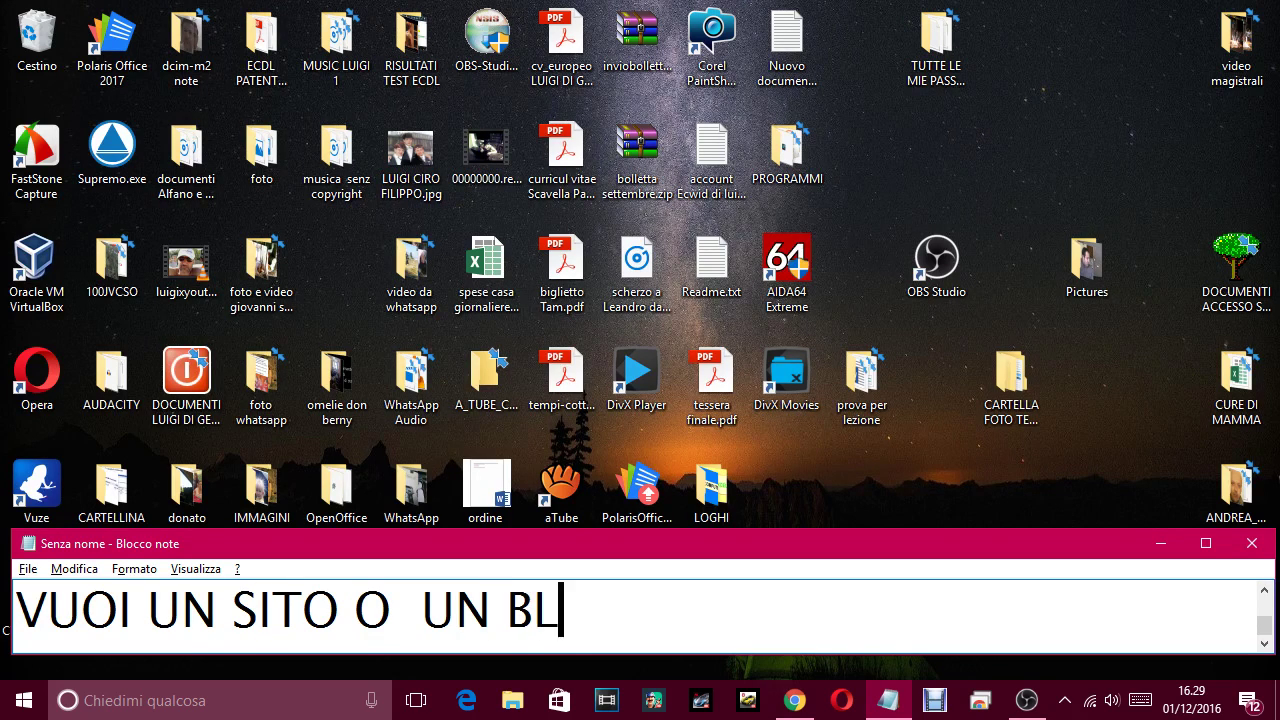
{"action": "type", "text": "OG CON WORDP"}
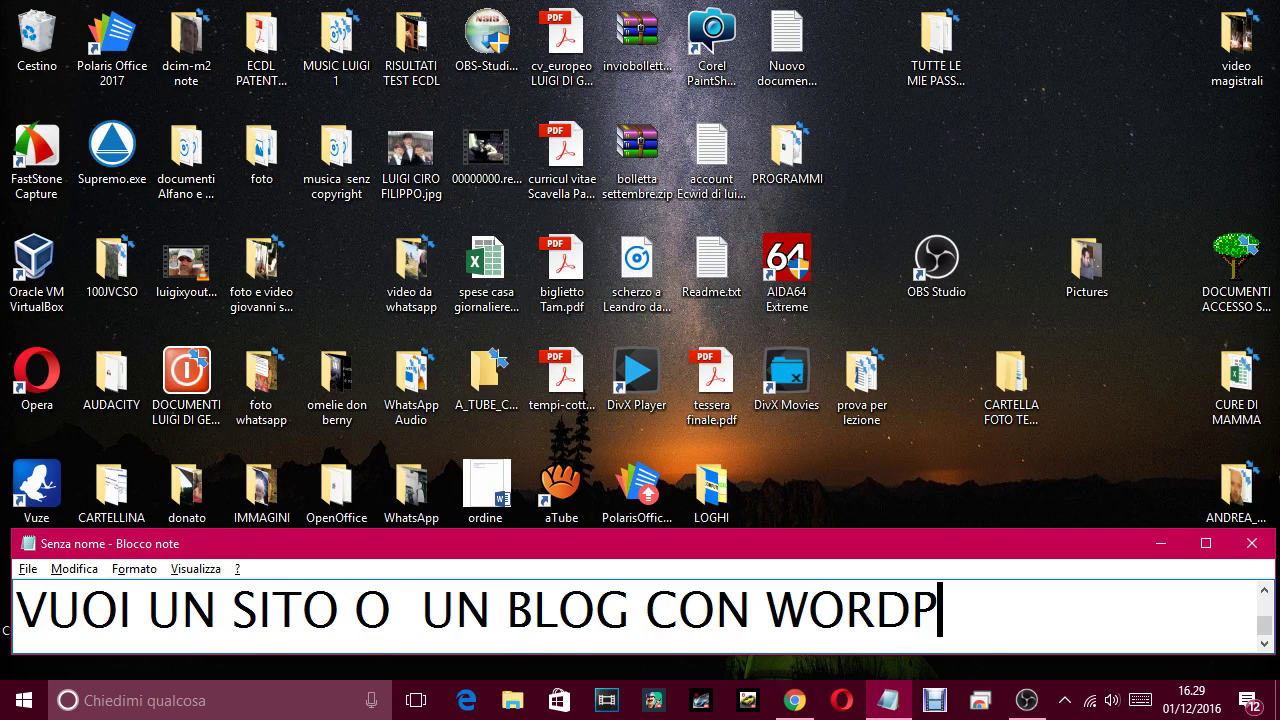
{"action": "type", "text": "RESS ?"}
{"action": "key", "text": "Return"}
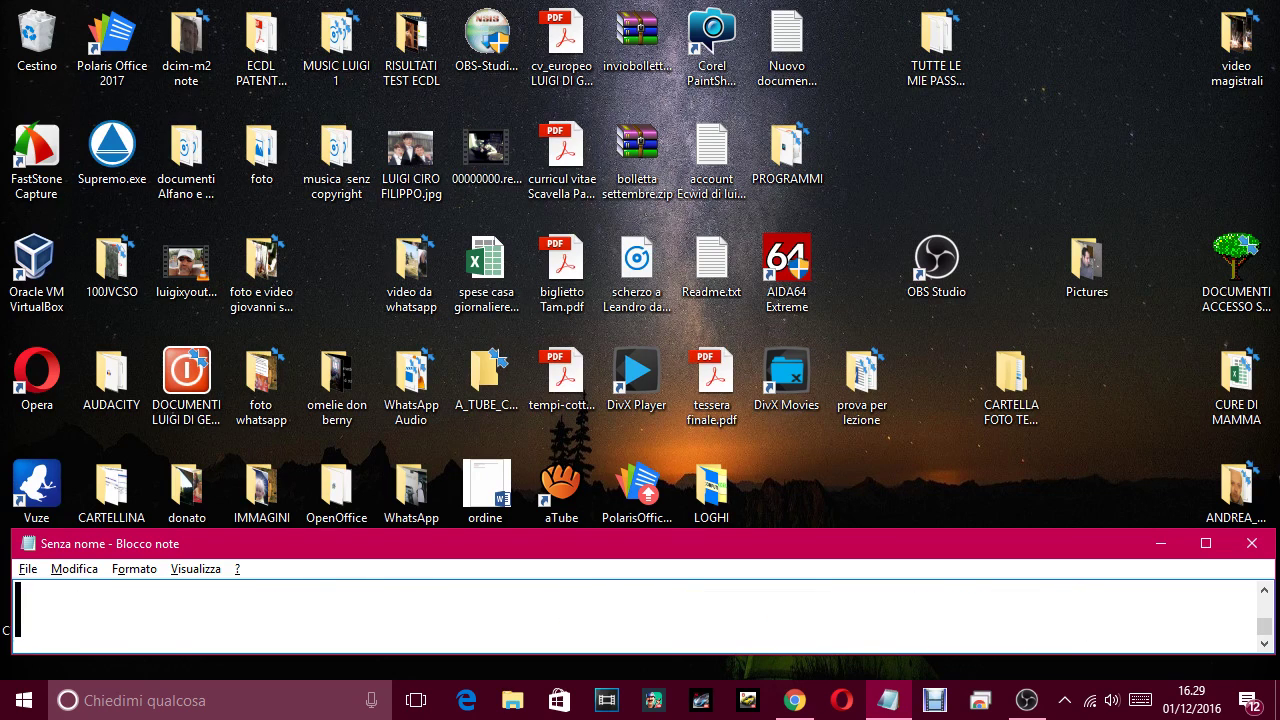
{"action": "type", "text": "PER PRI"}
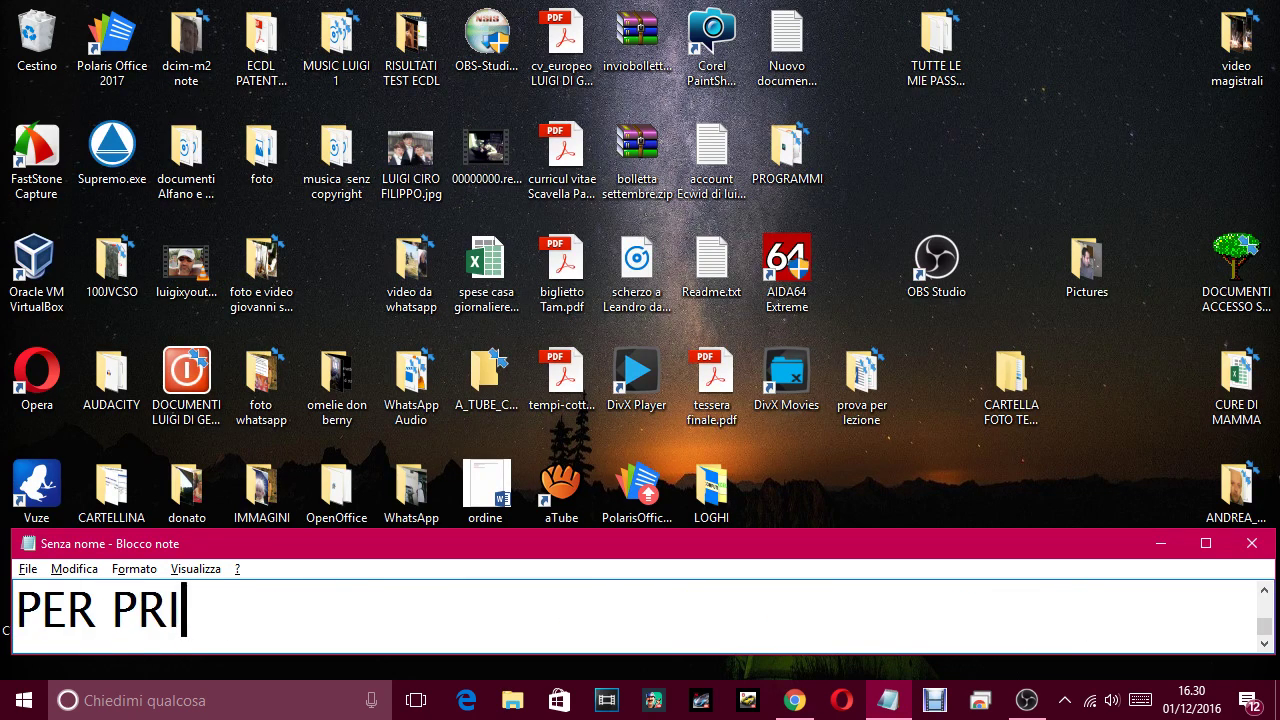
{"action": "type", "text": "MA COSA ANDIA"}
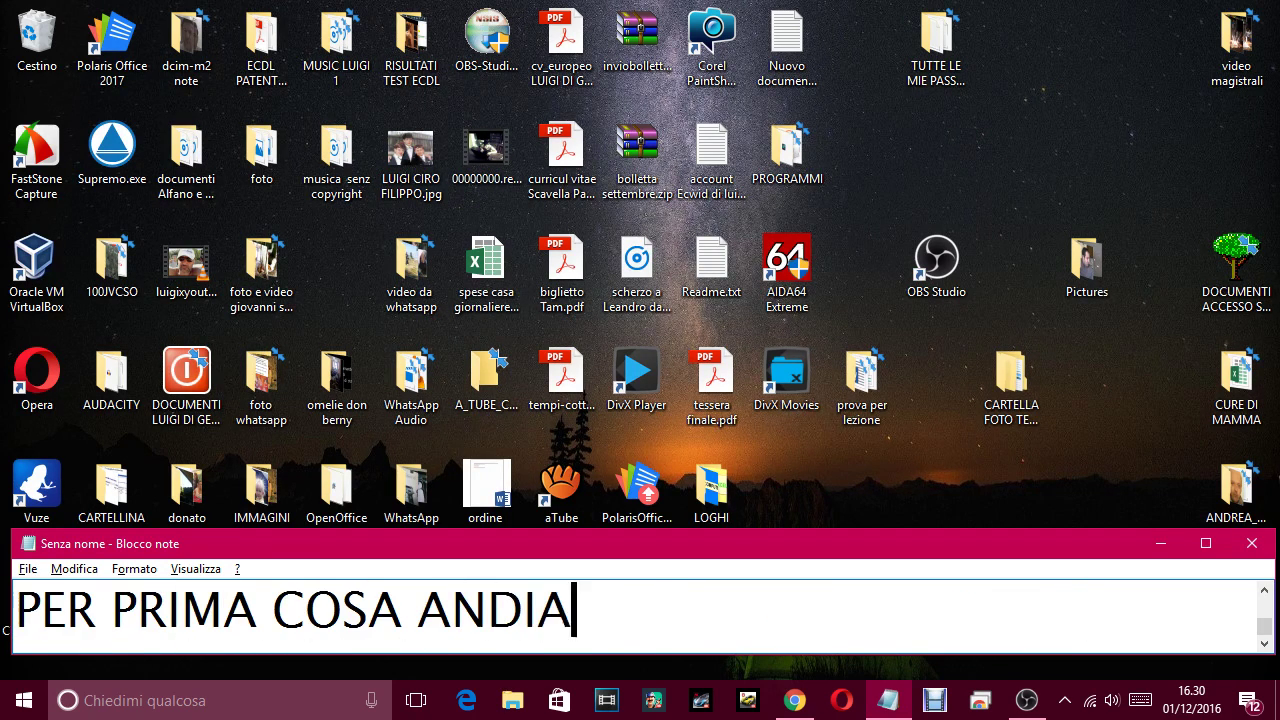
{"action": "type", "text": "MO SU WORDPR"}
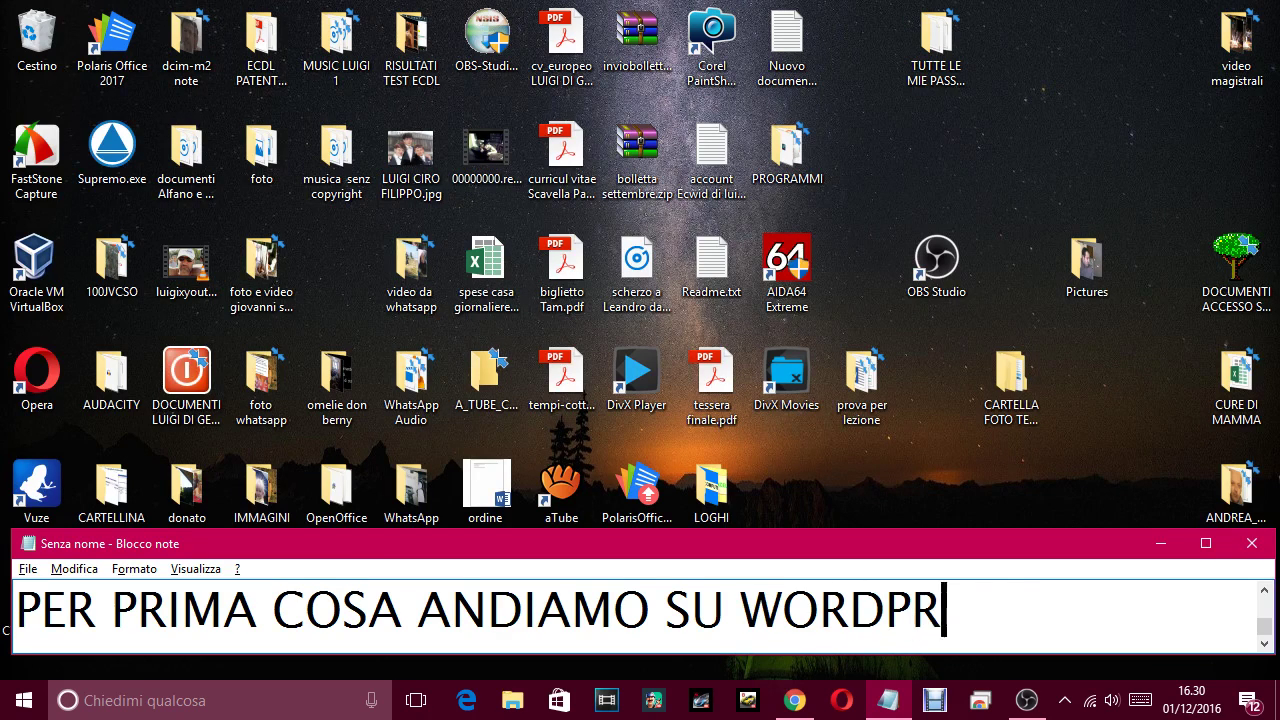
{"action": "type", "text": "ESS"}
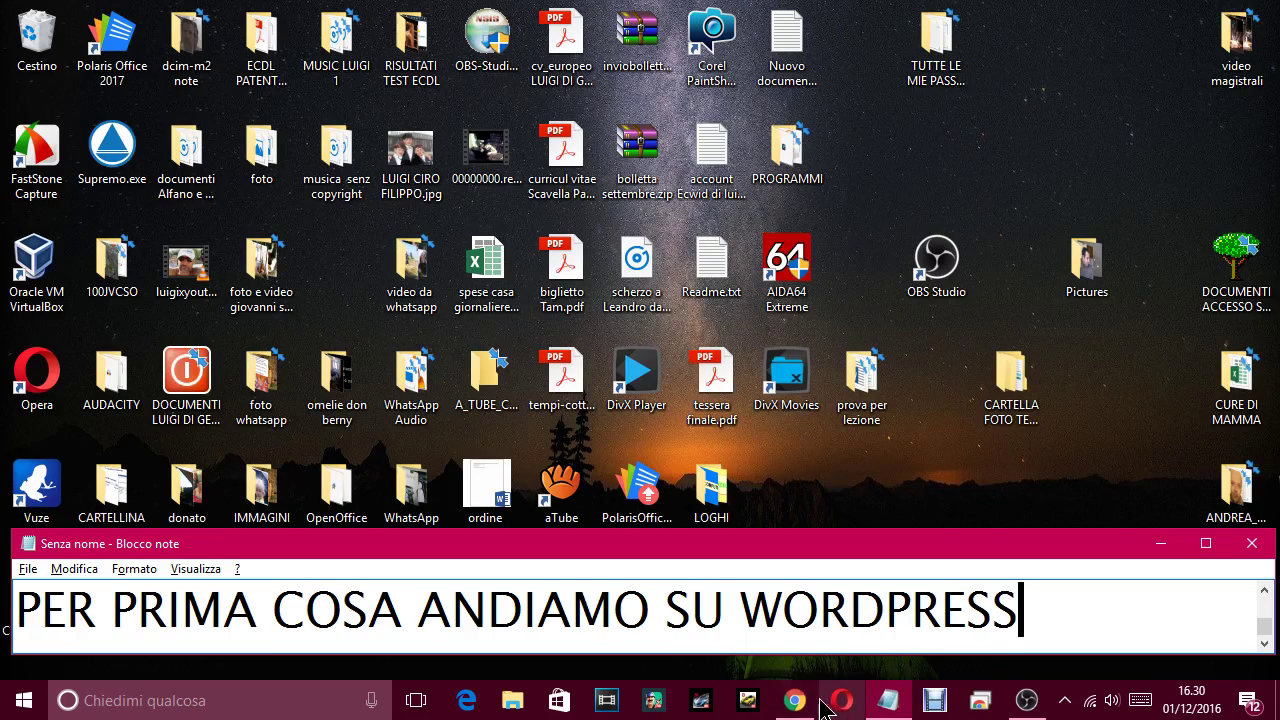
{"action": "left_click", "coordinate": [800, 703]}
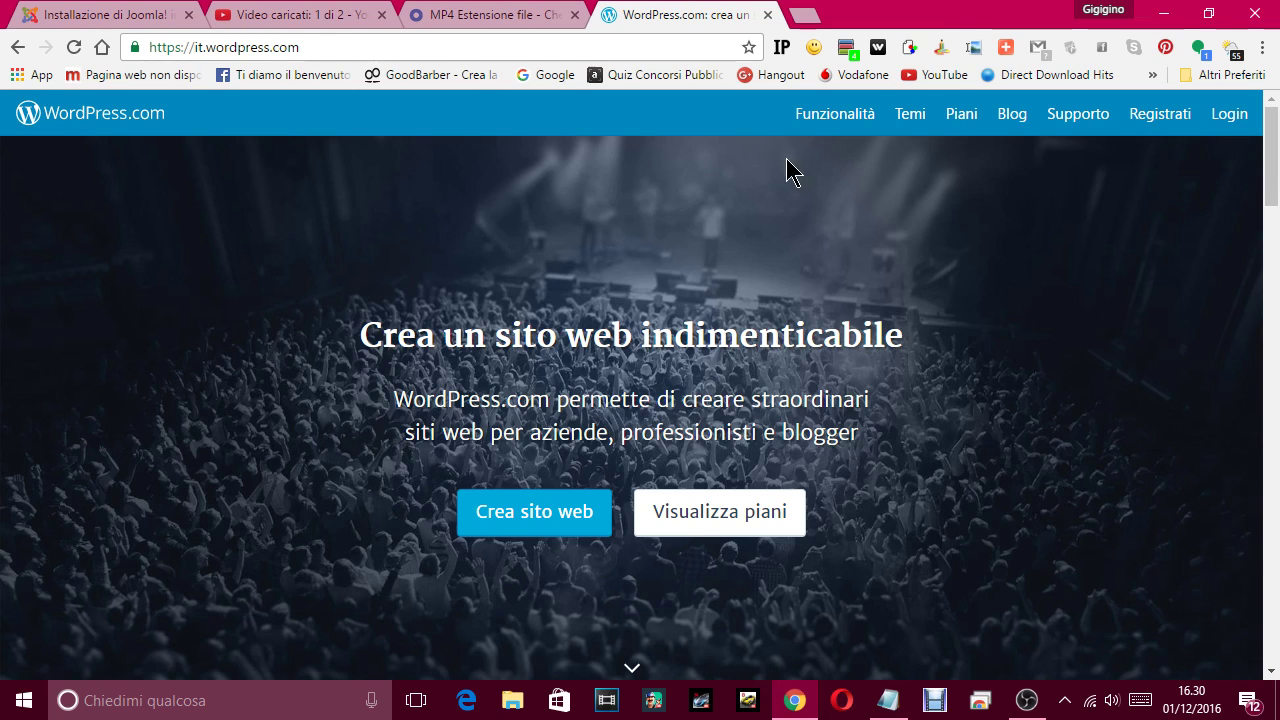
Highlight the web address and caption that typing the WordPress address shows the site's first page.
{"action": "left_click", "coordinate": [330, 50]}
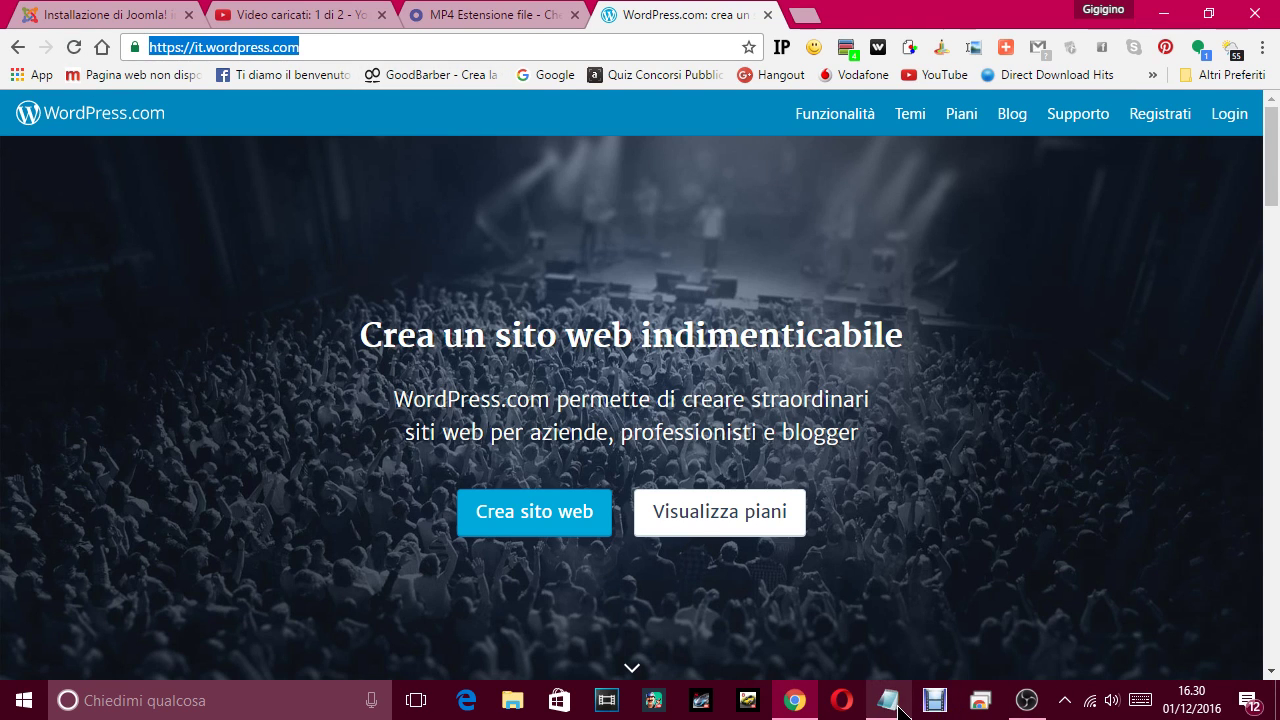
{"action": "left_click", "coordinate": [888, 700]}
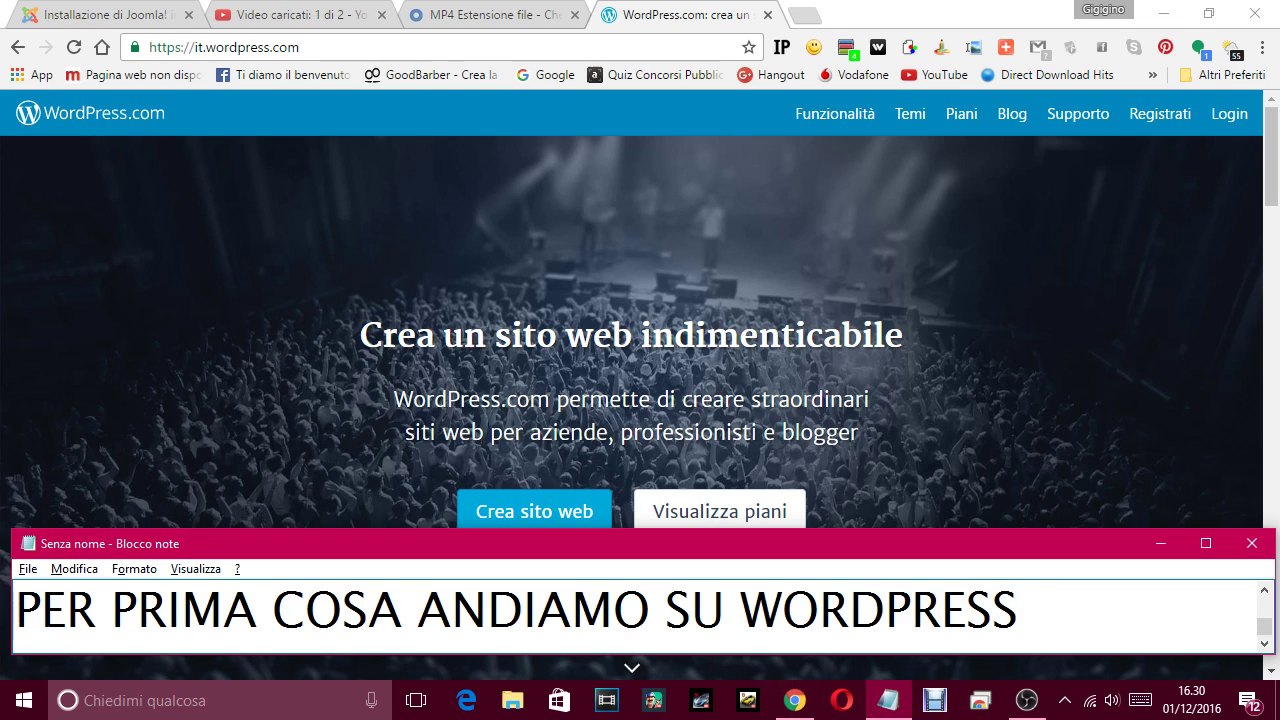
{"action": "key", "text": "ctrl+a"}
{"action": "key", "text": "BackSpace"}
{"action": "type", "text": "DIGITAN"}
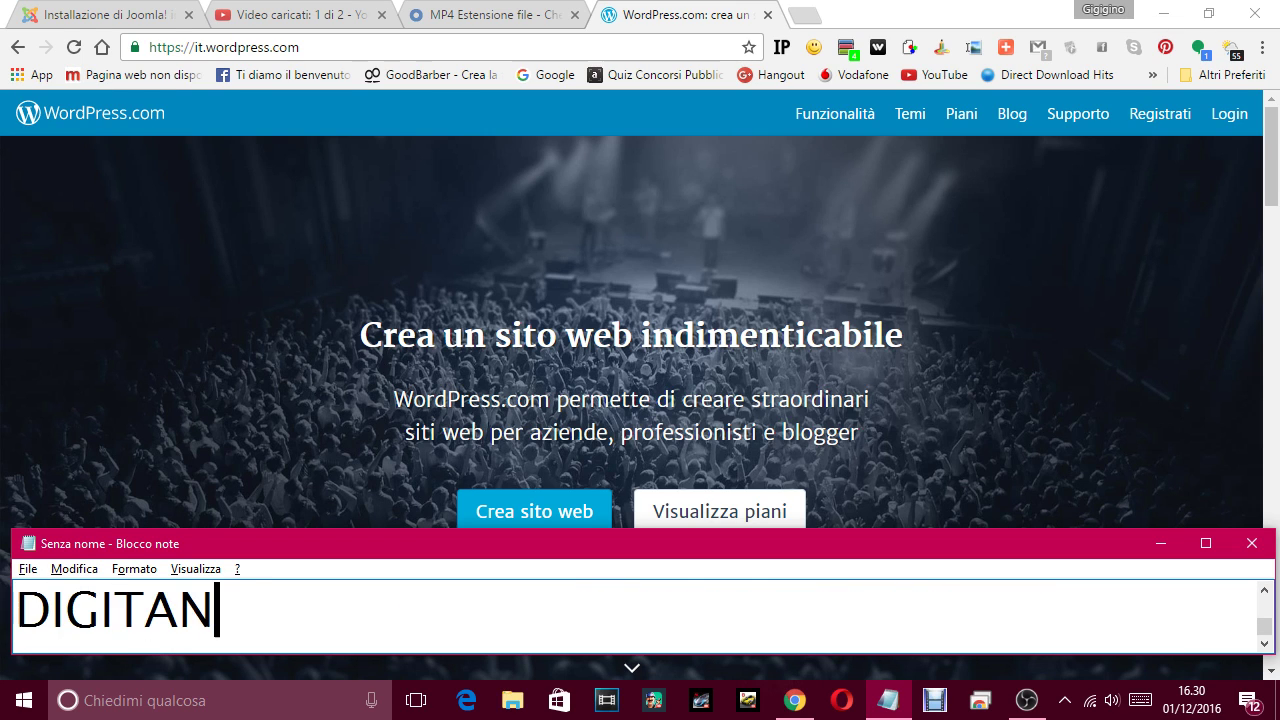
{"action": "type", "text": "DO L'IN"}
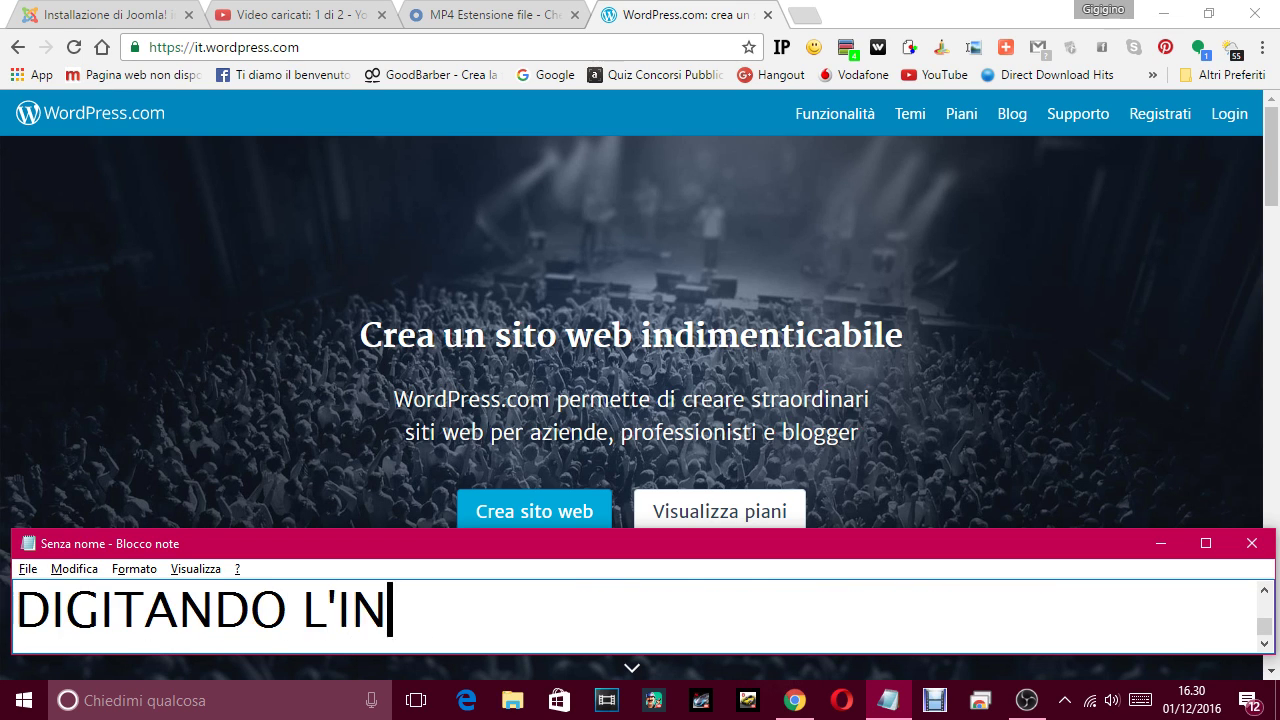
{"action": "type", "text": "DIRIZZO"}
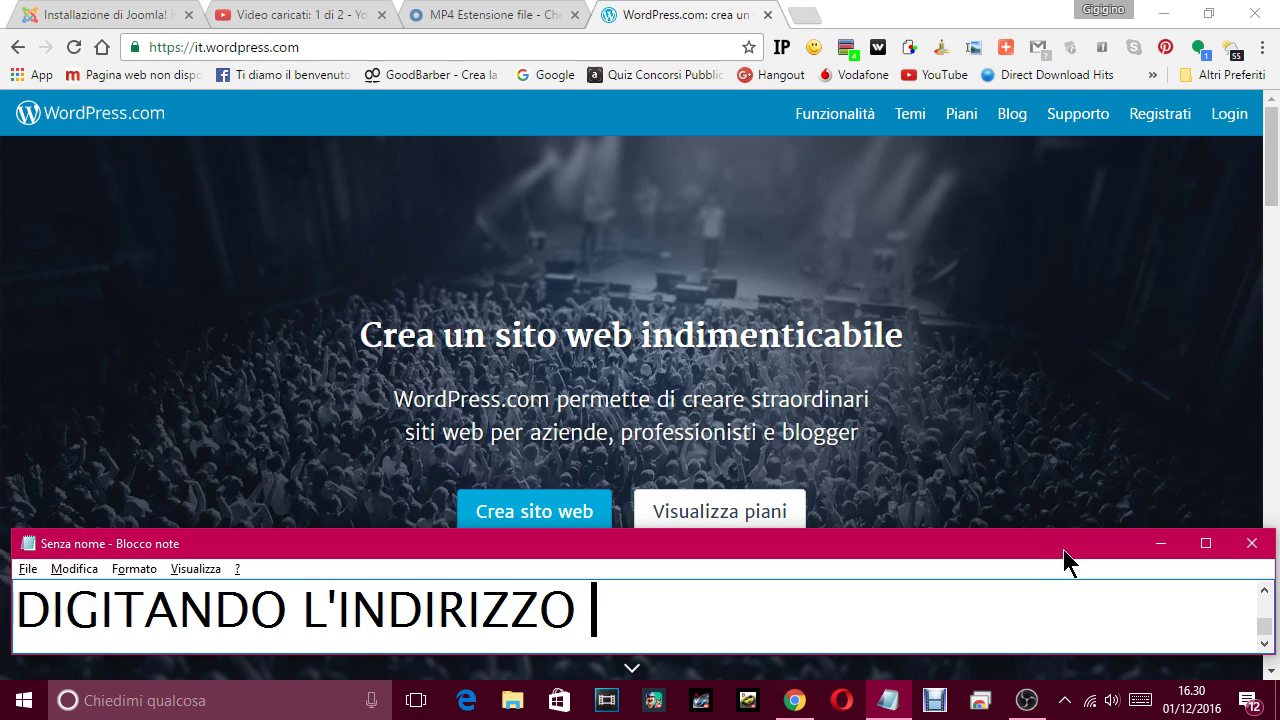
{"action": "type", "text": "WORDPRES"}
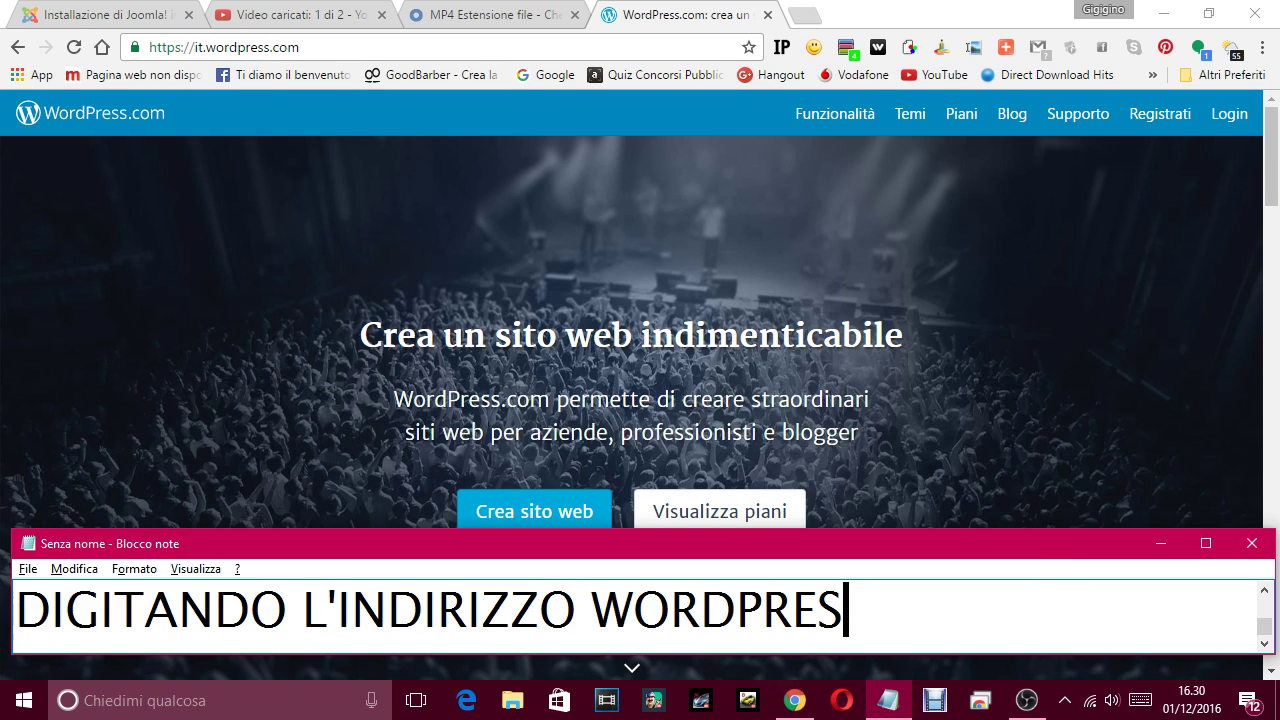
{"action": "type", "text": "S, "}
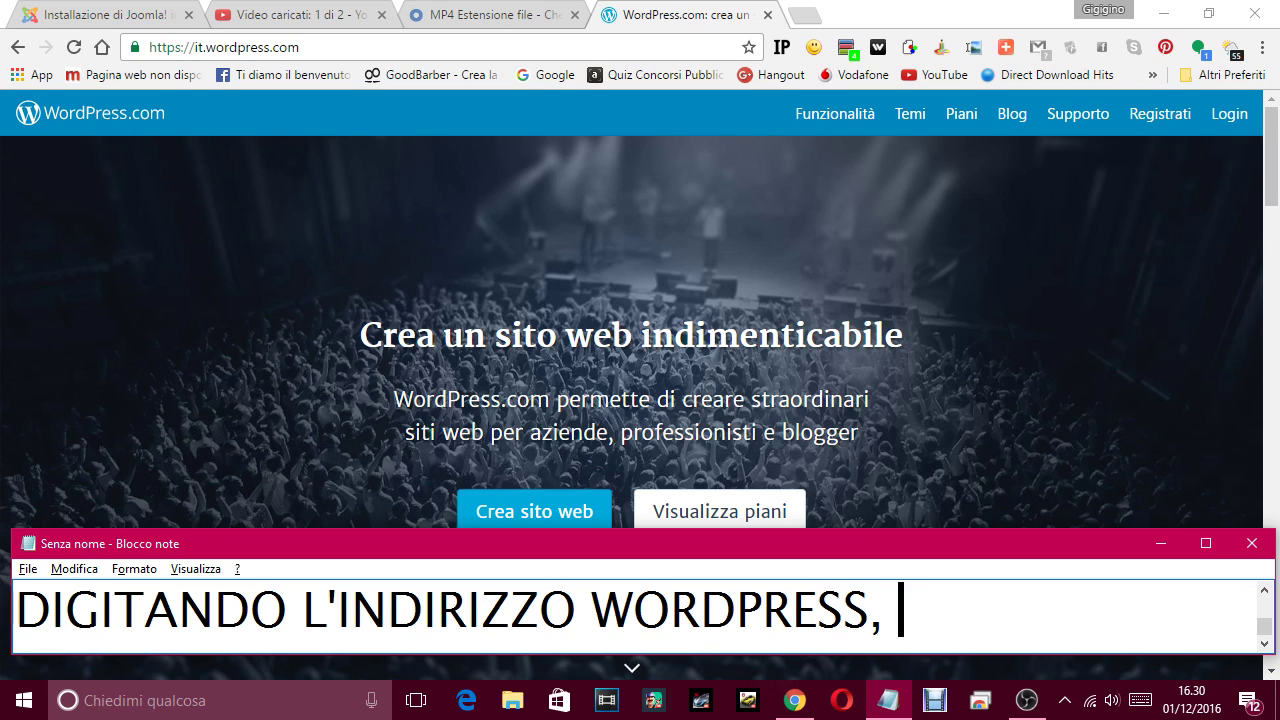
{"action": "type", "text": "CI "}
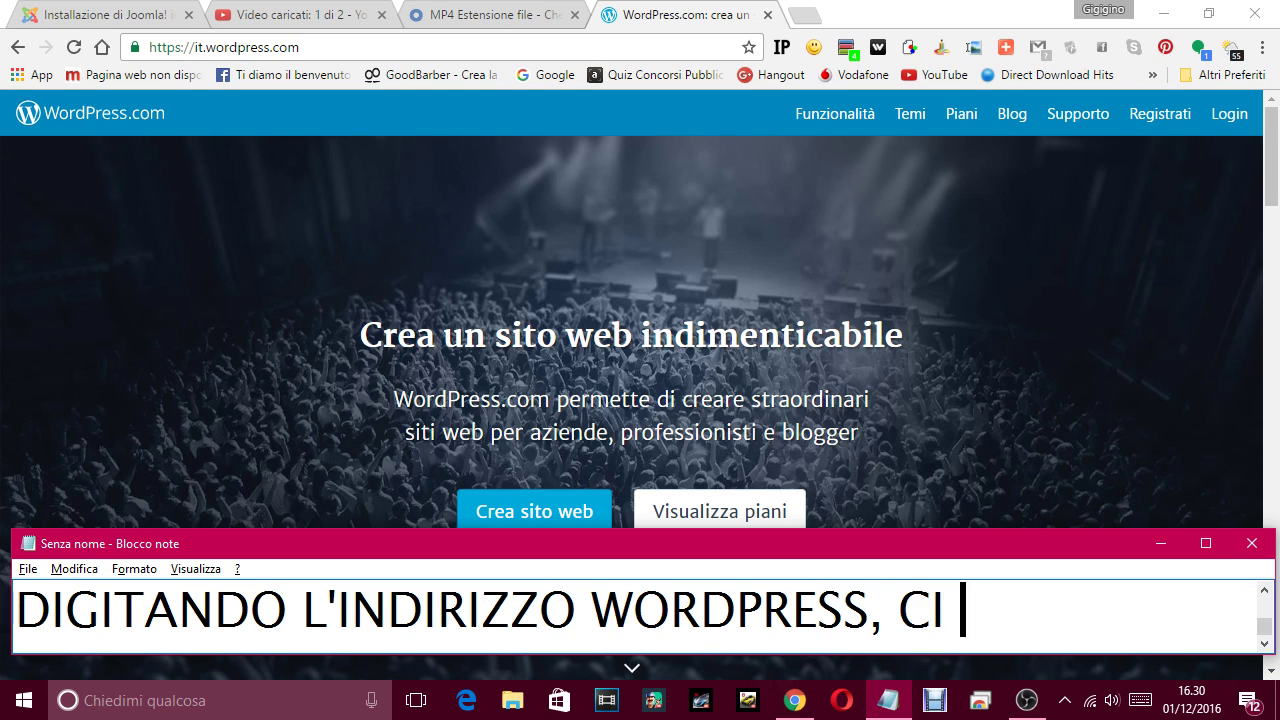
{"action": "type", "text": "A"}
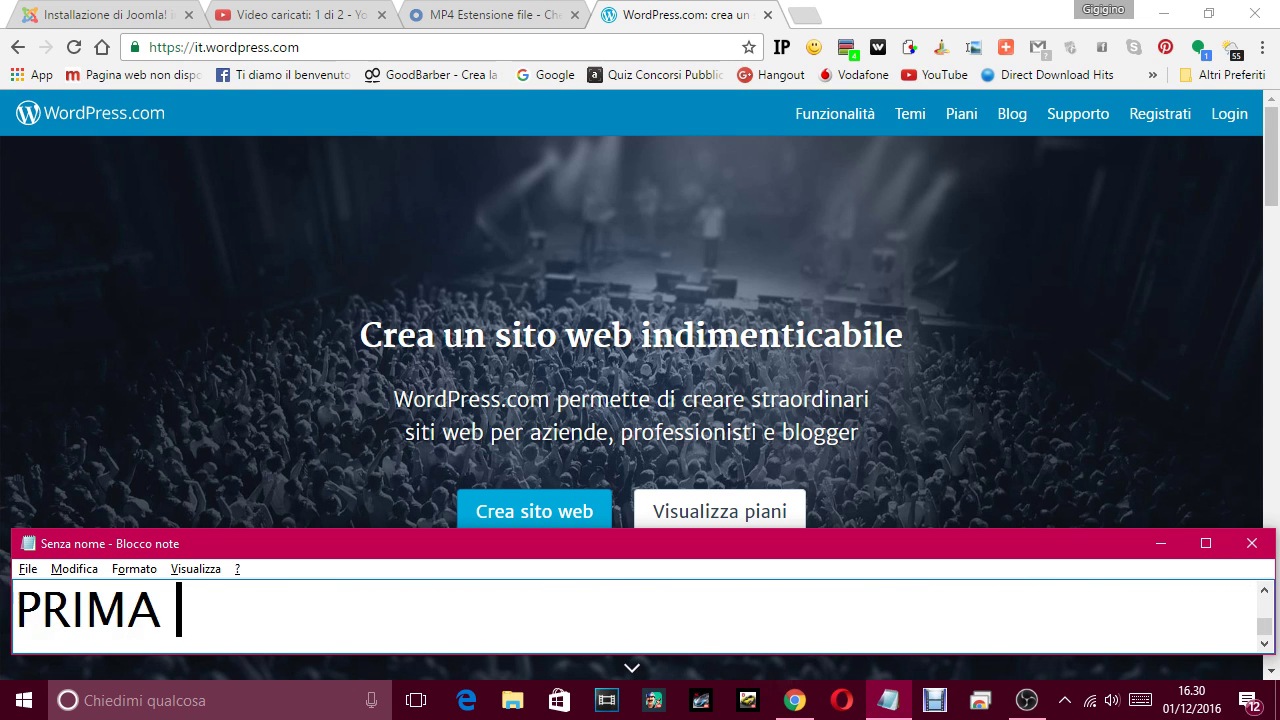
{"action": "type", "text": "PPARE LA PRIMA PAGINA DEL SIT"}
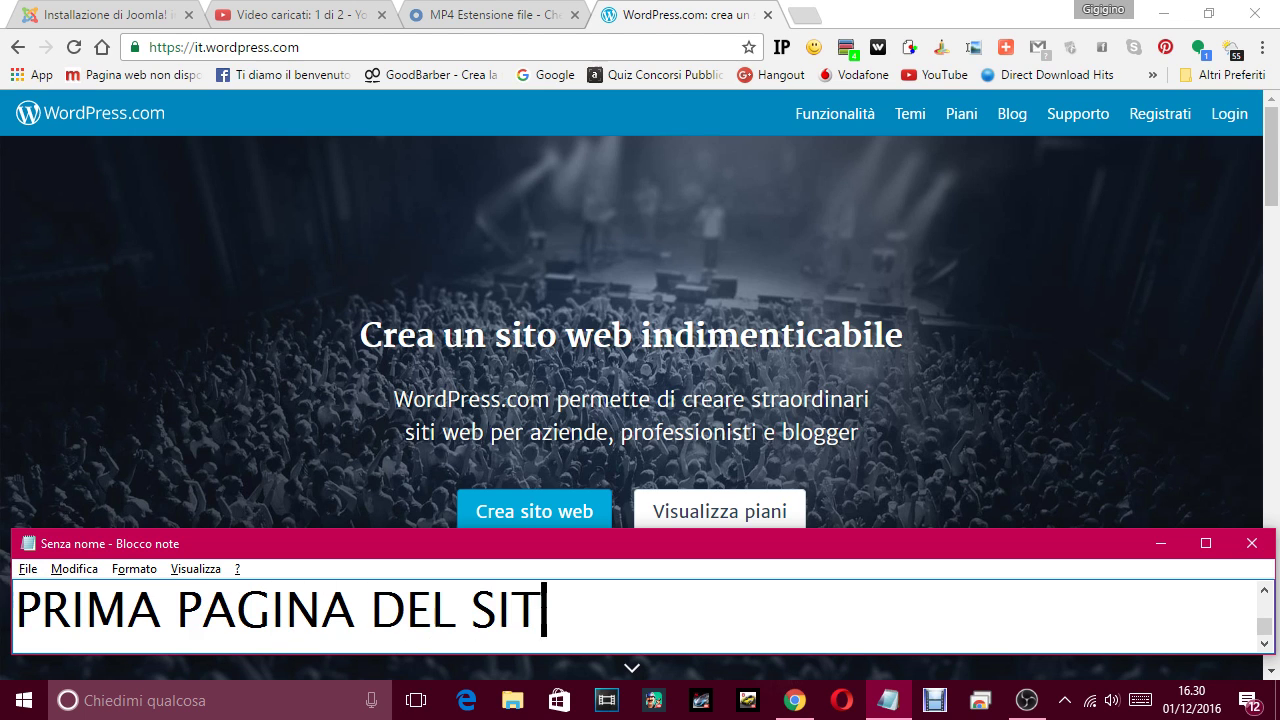
{"action": "type", "text": "O."}
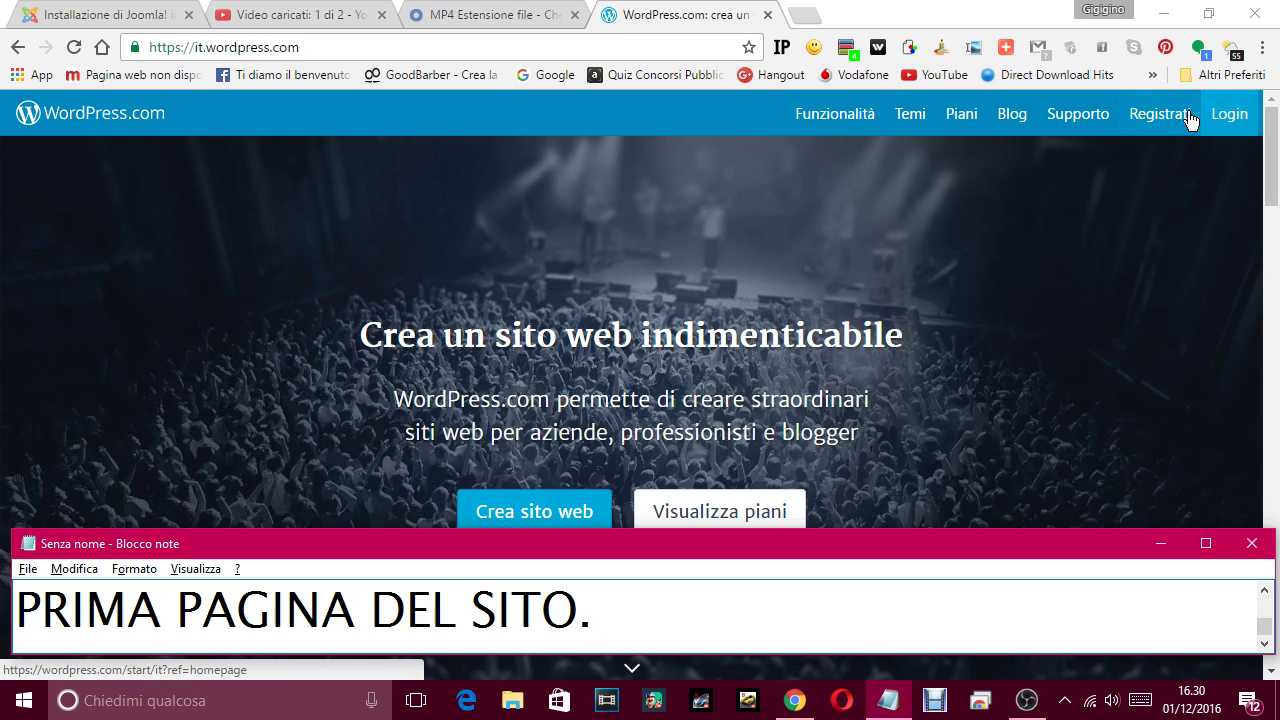
{"action": "type", "text": " C"}
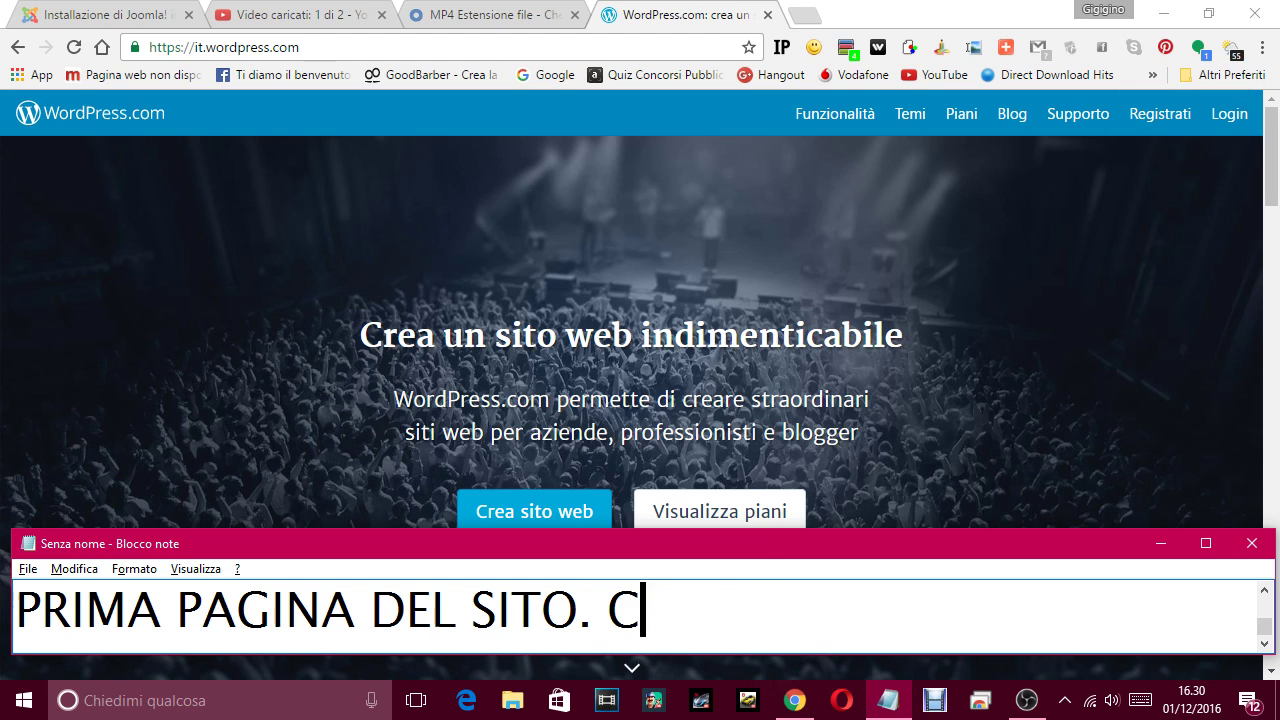
{"action": "type", "text": "OME VEDI SU"}
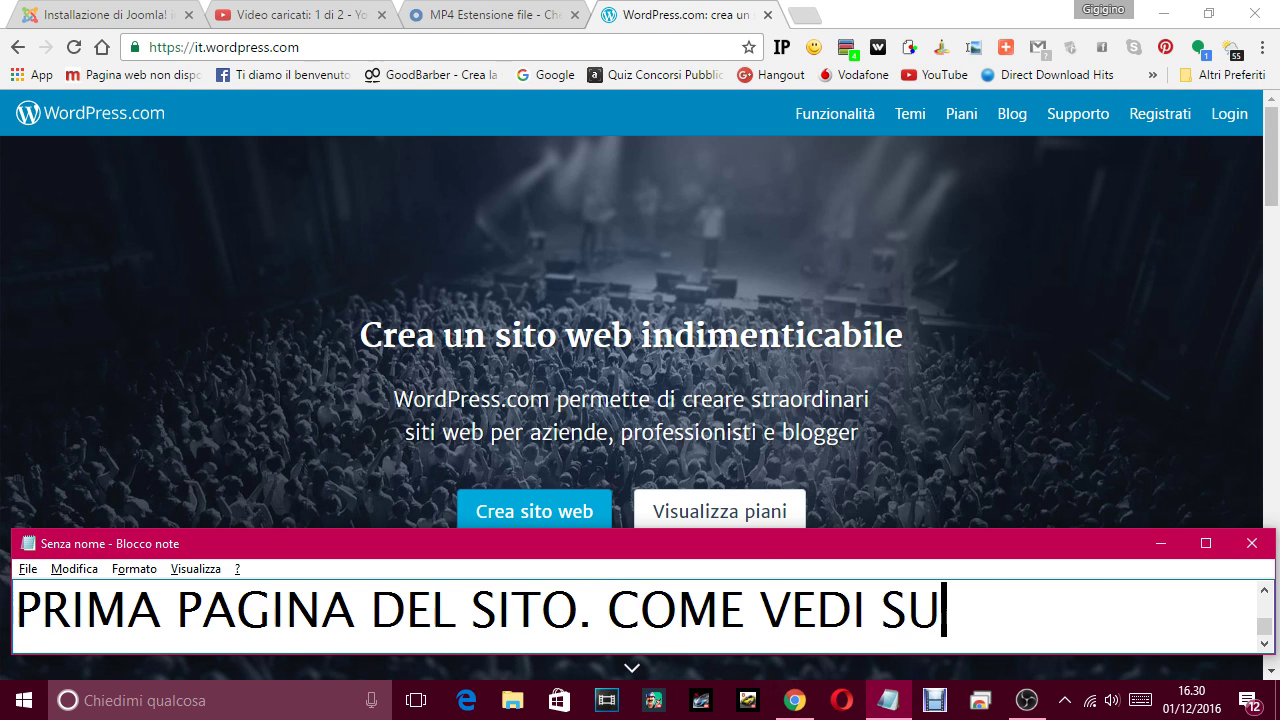
{"action": "type", "text": "LLA DESTRA ,"}
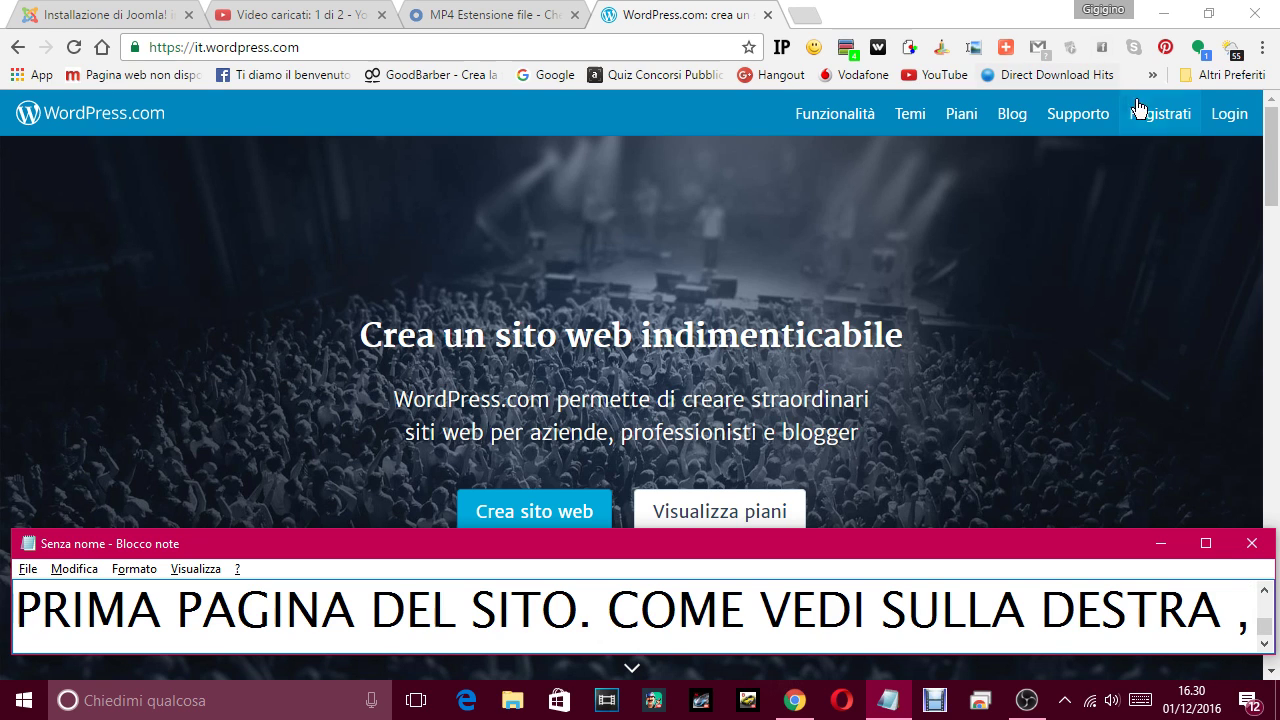
Replace the caption with 'ABBIAMO DUE VOCI, REGISTRATI E LOGIN'.
{"action": "key", "text": "ctrl+a"}
{"action": "key", "text": "BackSpace"}
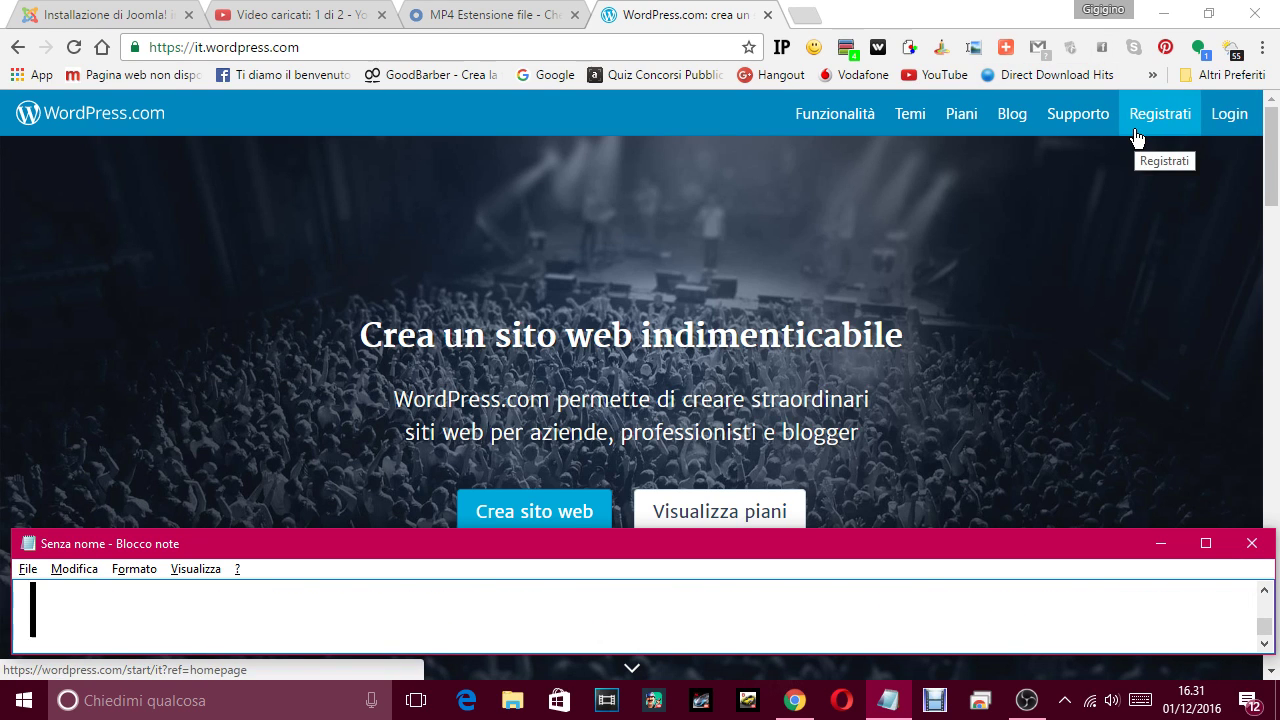
{"action": "type", "text": "ABBIAMO DUE "}
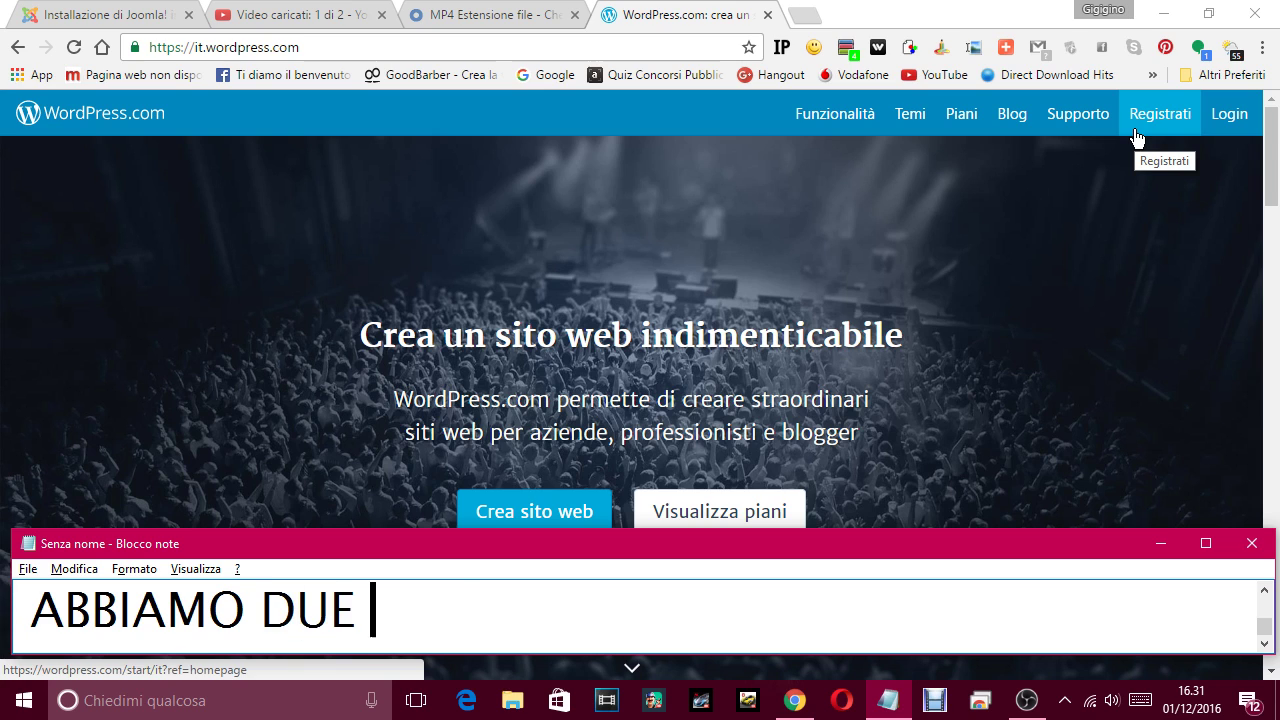
{"action": "type", "text": "VOCI, RE"}
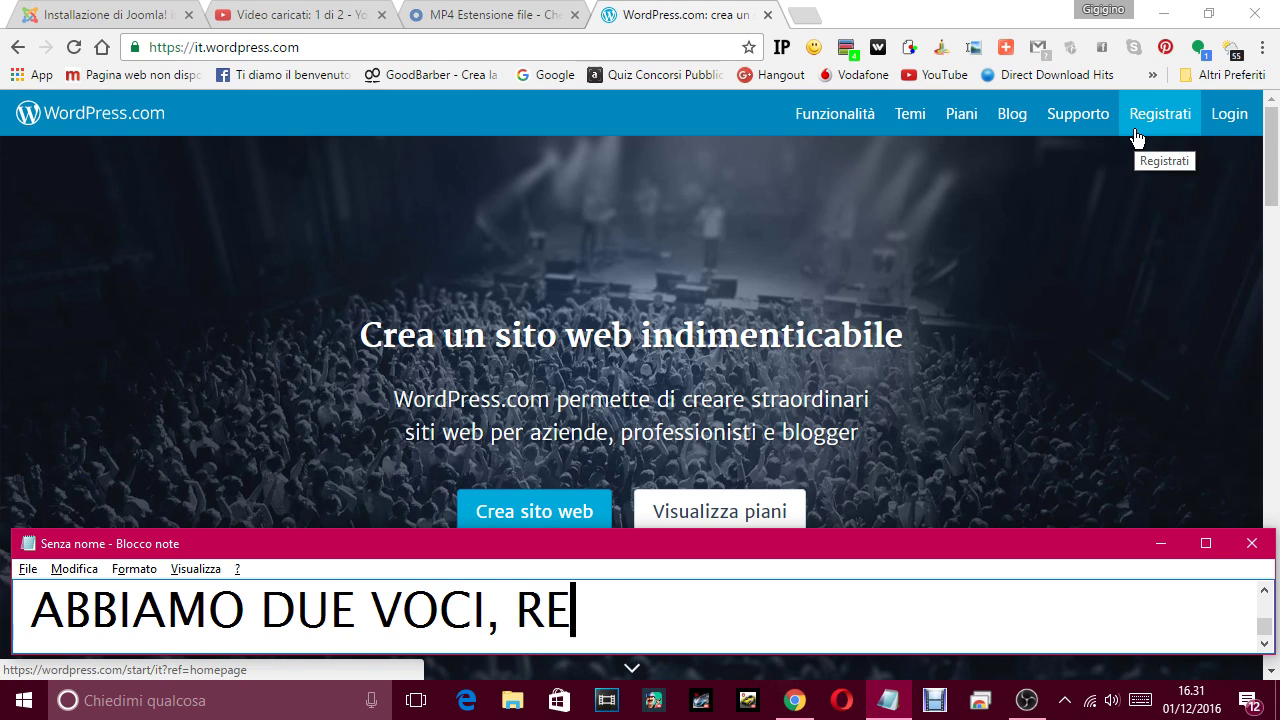
{"action": "type", "text": "GISTRATI E "}
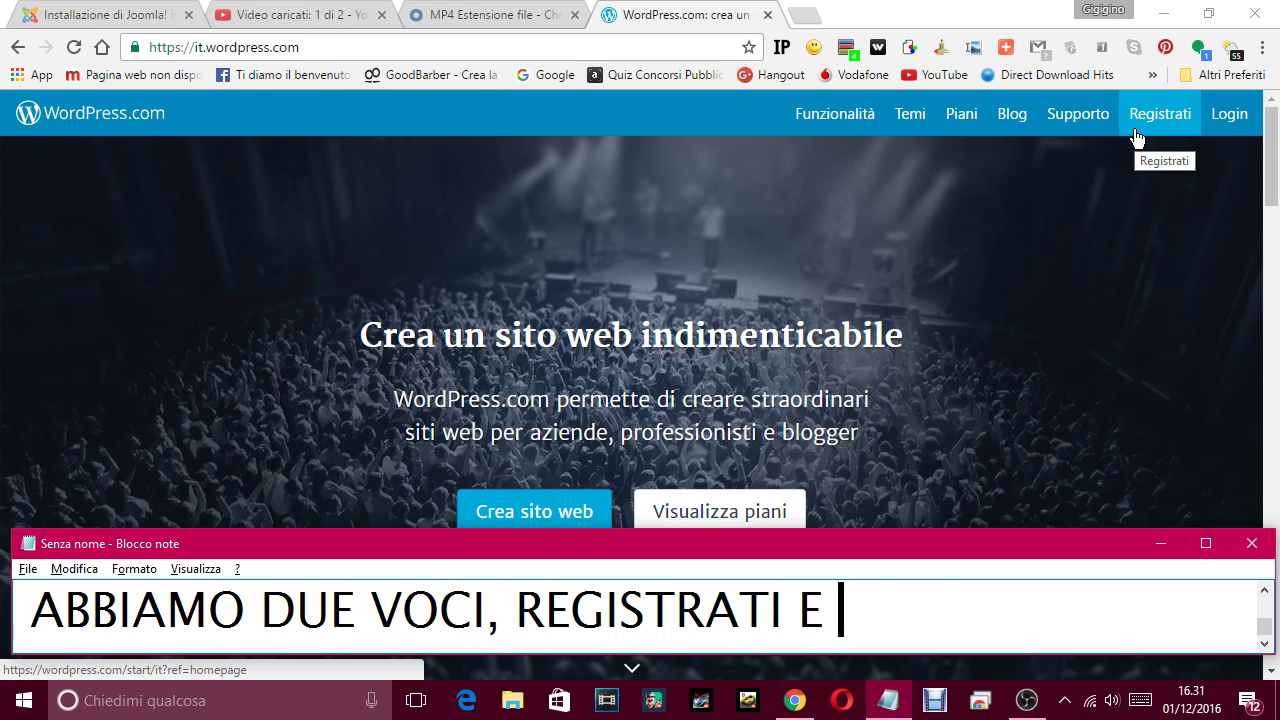
{"action": "type", "text": "LOGIN,"}
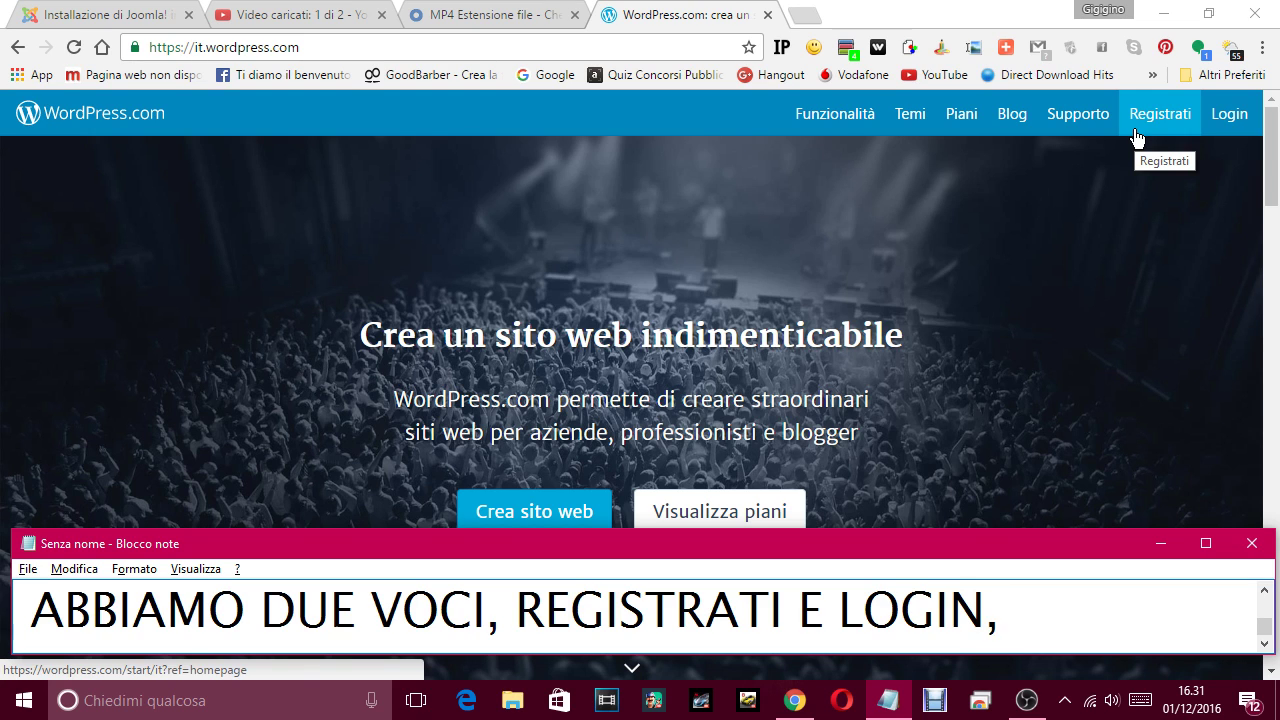
Replace the caption with 'PER AVERE UN SITO WORDPRESS DOBBIAMO PER PRIMA COSA FARE LA REGISTRAZIONE'.
{"action": "key", "text": "ctrl+a"}
{"action": "key", "text": "BackSpace"}
{"action": "type", "text": "PE"}
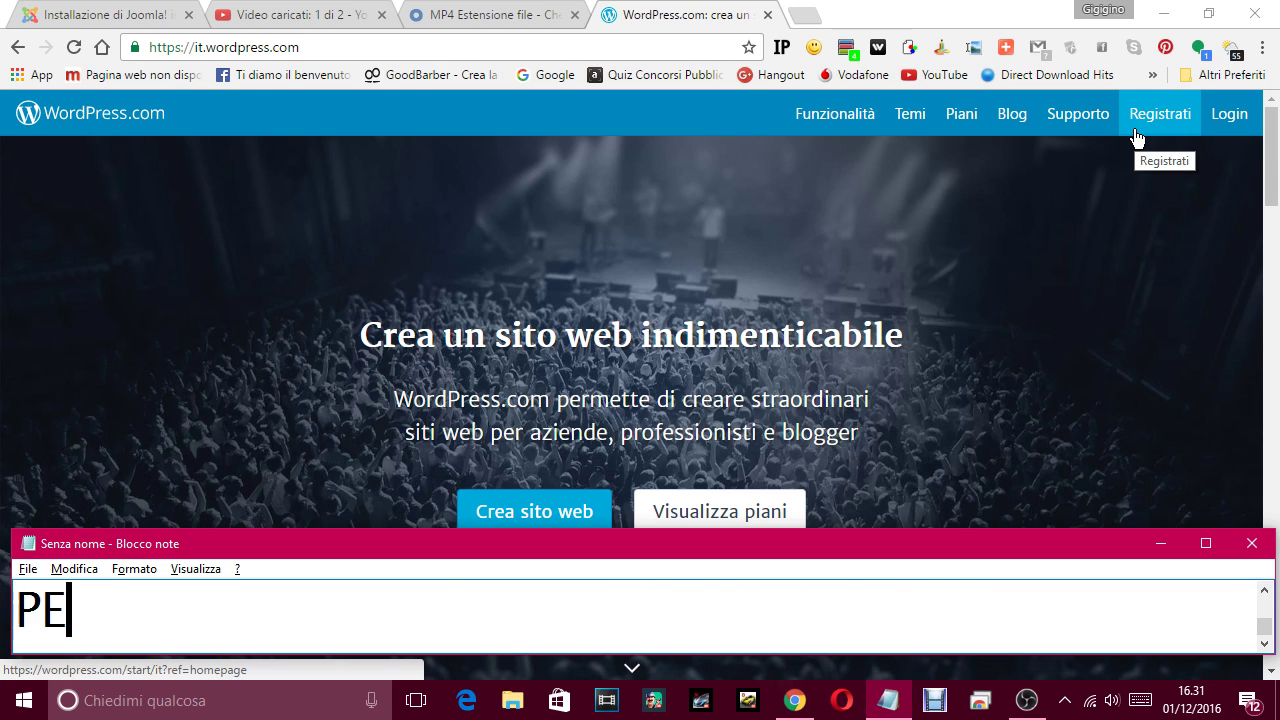
{"action": "type", "text": "R AVERE "}
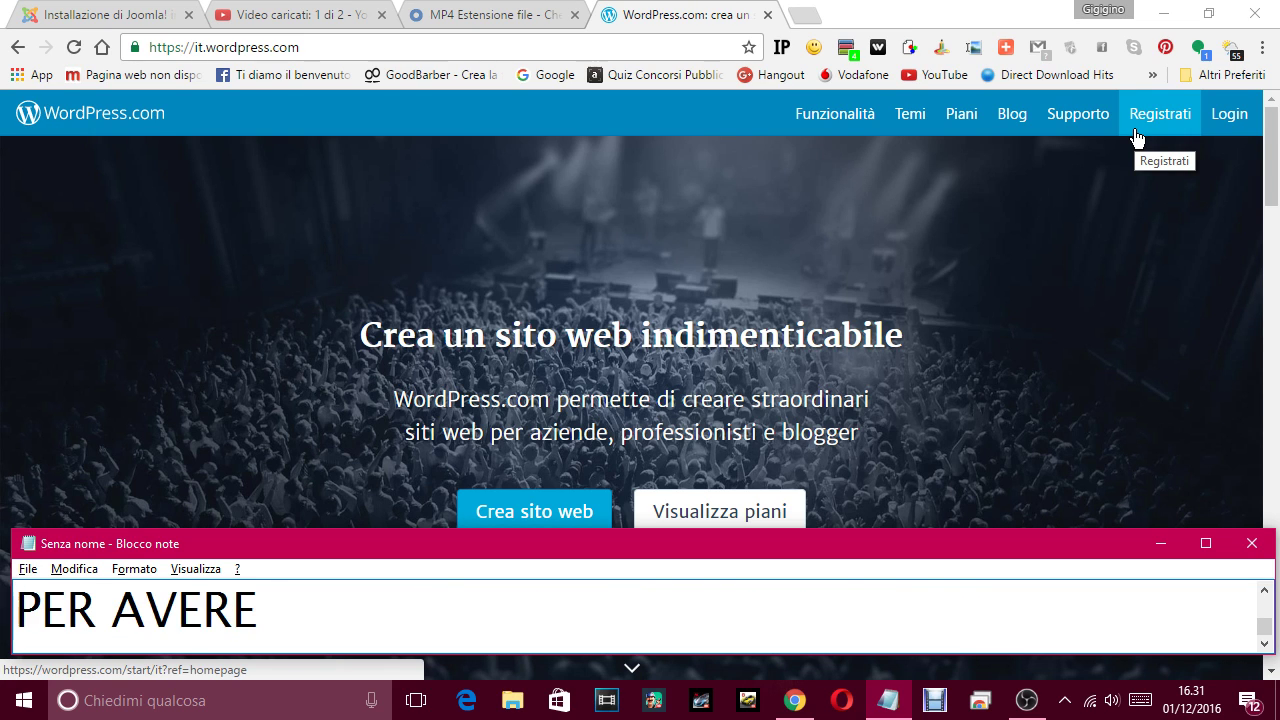
{"action": "type", "text": "UN SITO WORDP"}
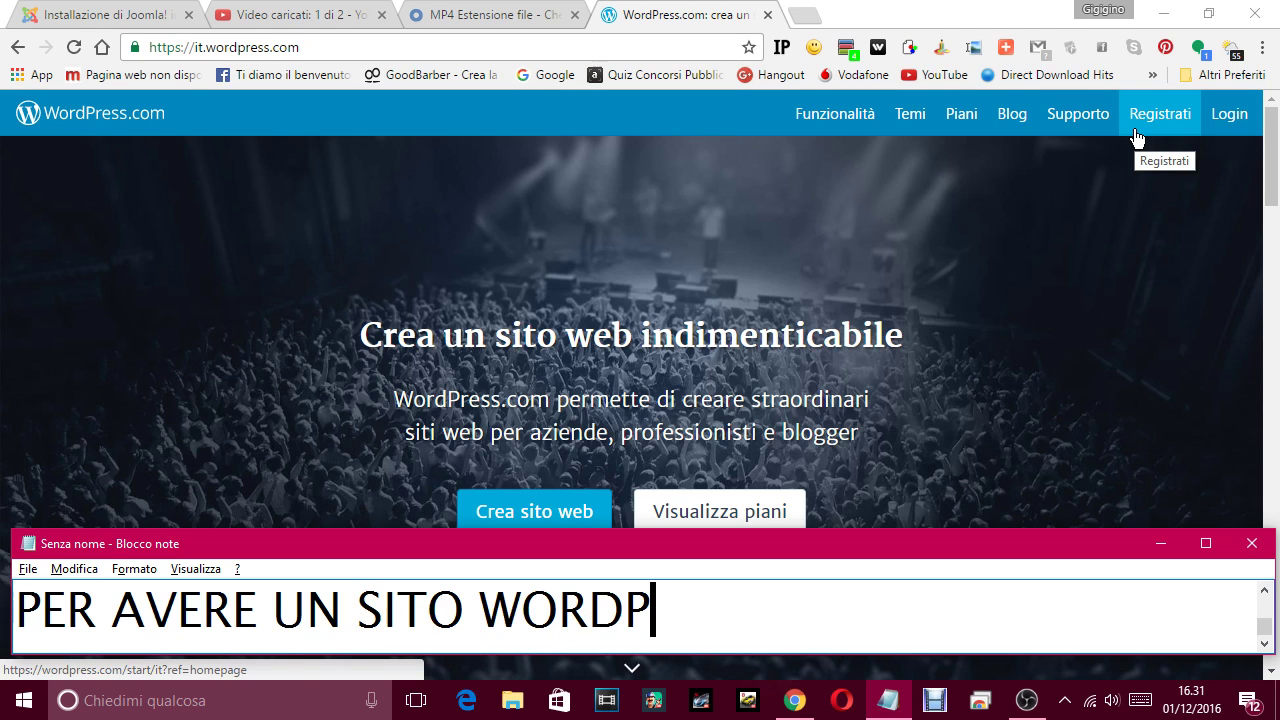
{"action": "type", "text": "RESS DO"}
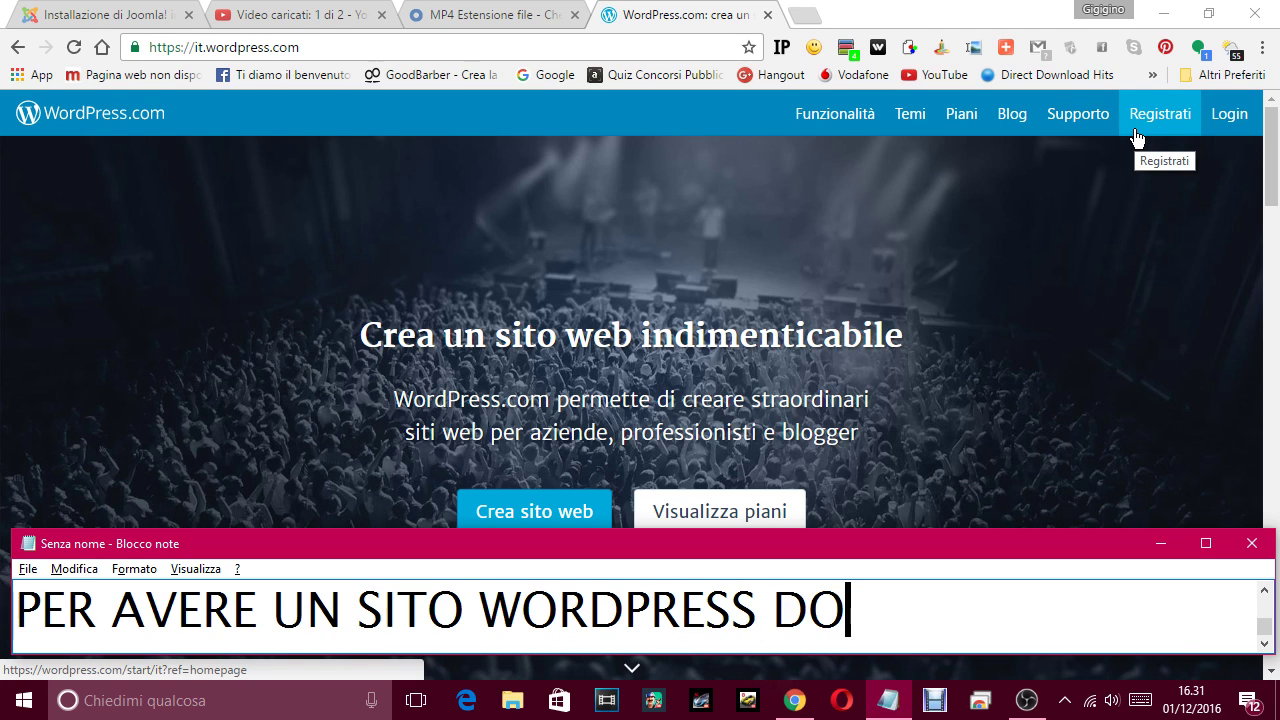
{"action": "type", "text": "BBIAMO PRE"}
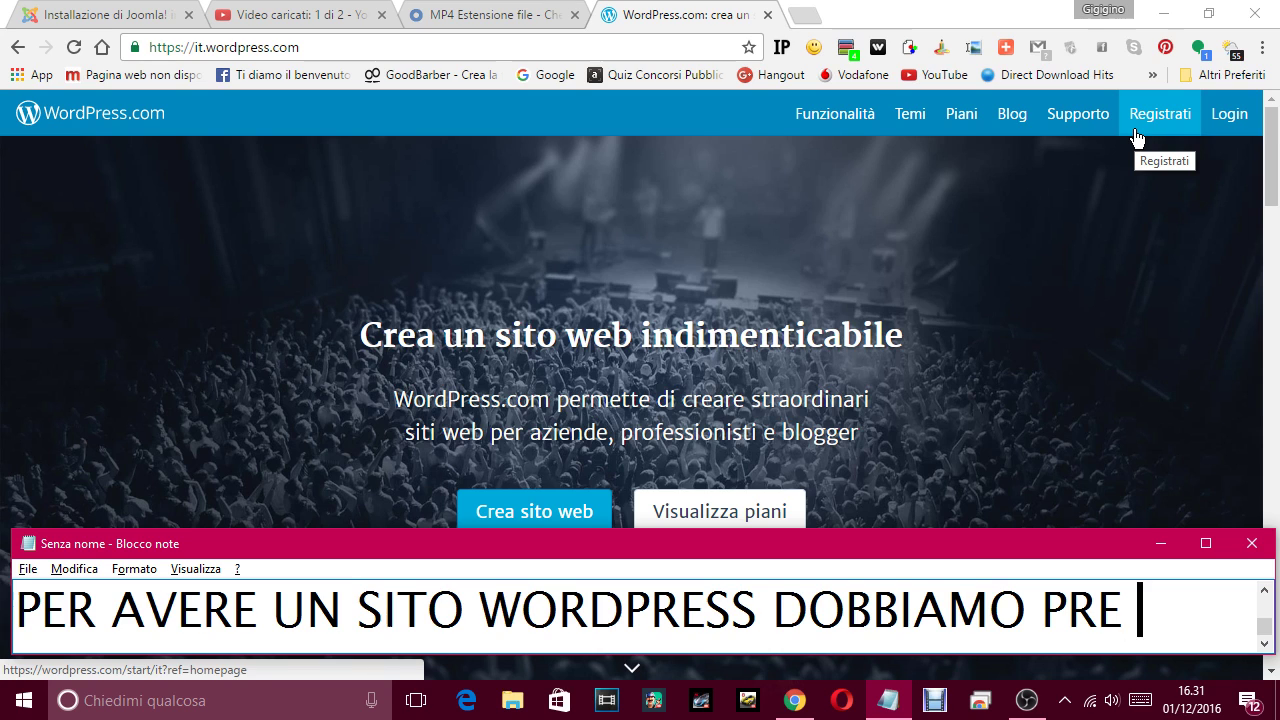
{"action": "key", "text": "BackSpace"}
{"action": "key", "text": "BackSpace"}
{"action": "key", "text": "BackSpace"}
{"action": "type", "text": "ER PRIA"}
{"action": "key", "text": "BackSpace"}
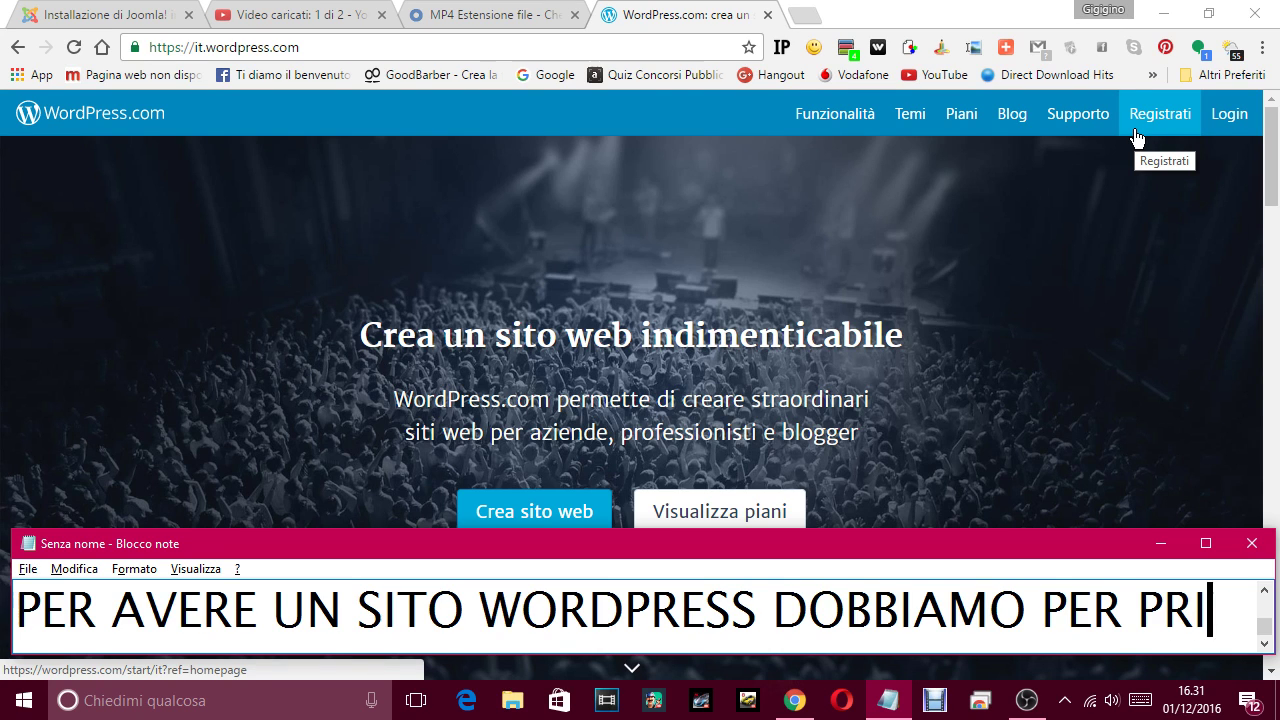
{"action": "type", "text": "MA COSA "}
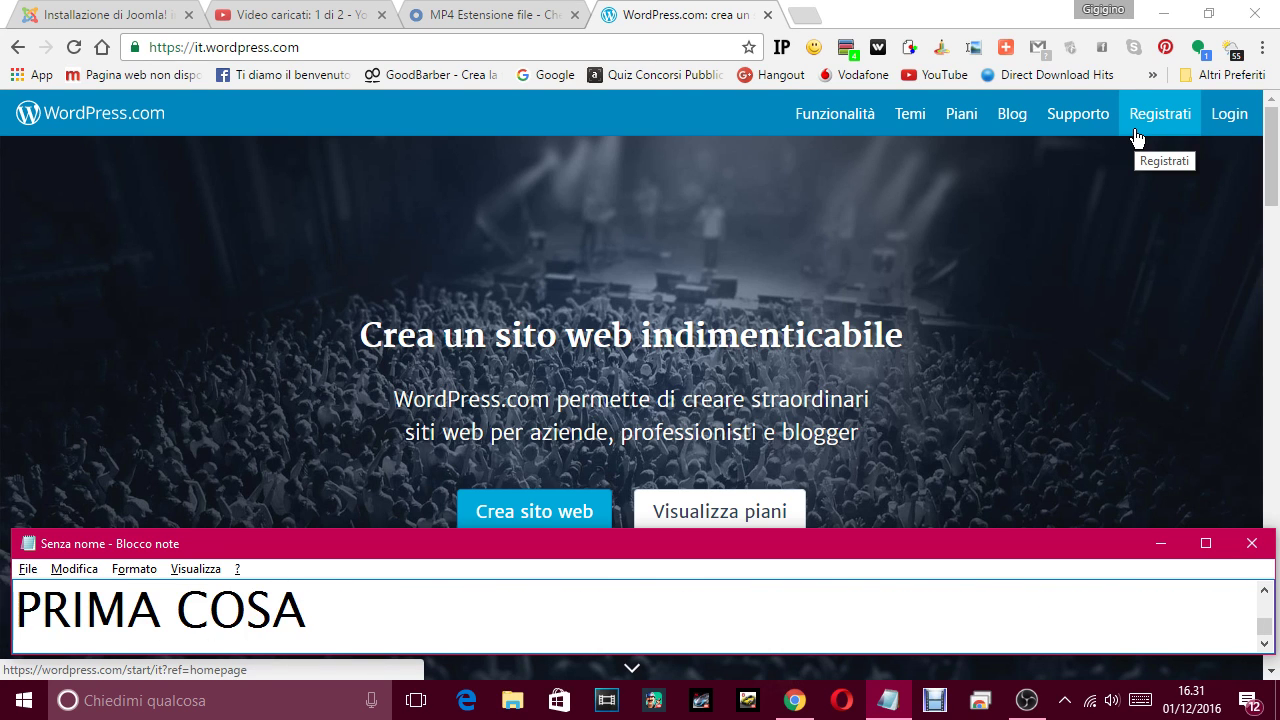
{"action": "type", "text": "FARE "}
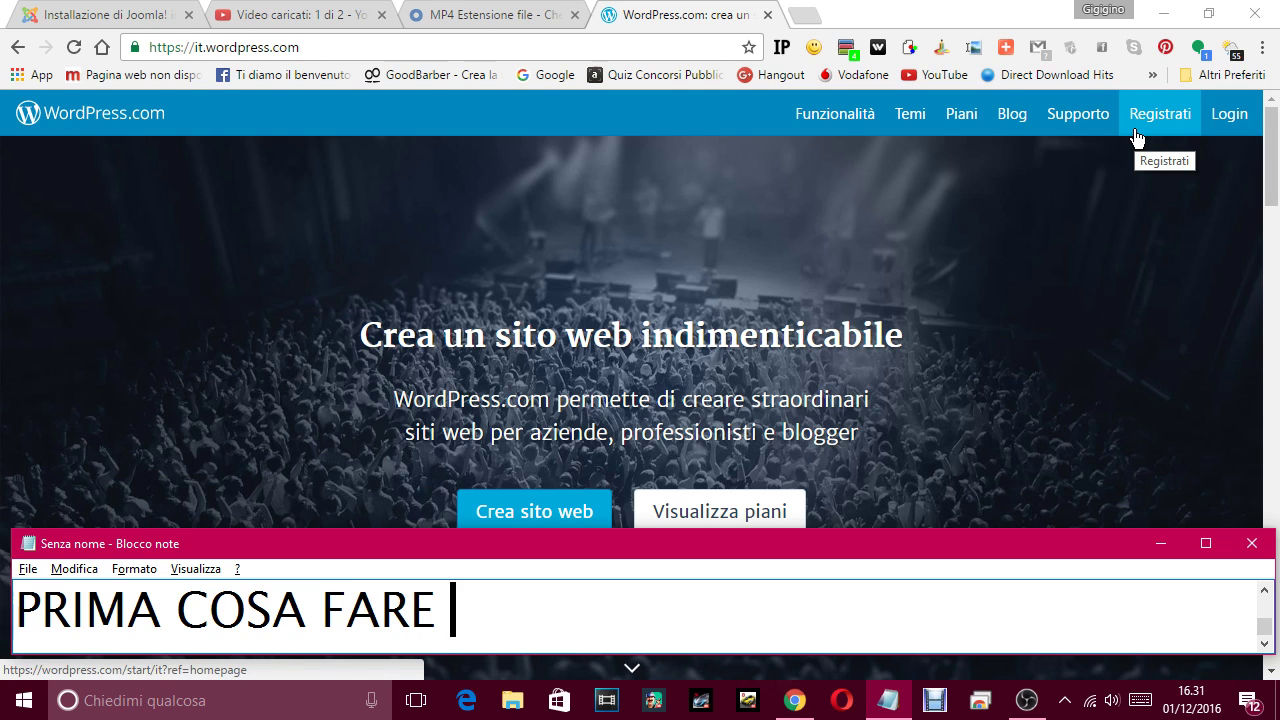
{"action": "type", "text": "LA REGI"}
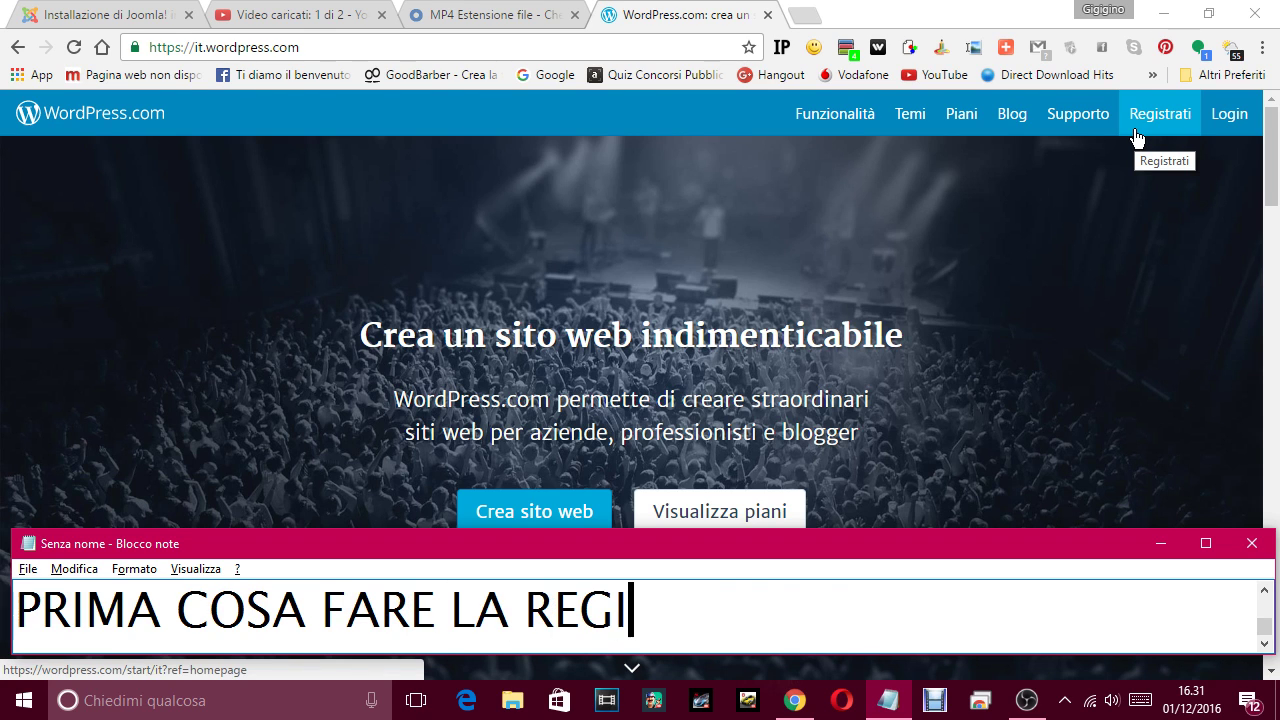
{"action": "type", "text": "STRAZIONE"}
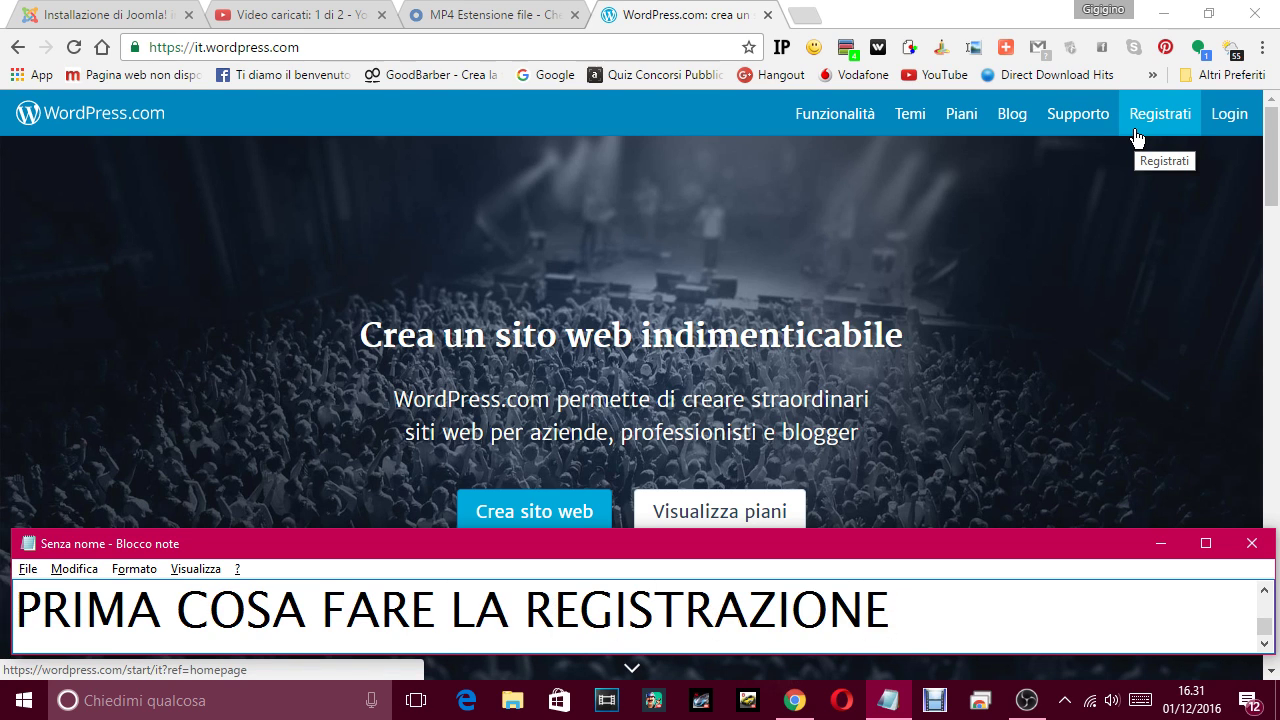
Open the sign-up survey, highlight its heading, and caption that we want a fashion blog.
{"action": "left_click", "coordinate": [1137, 137]}
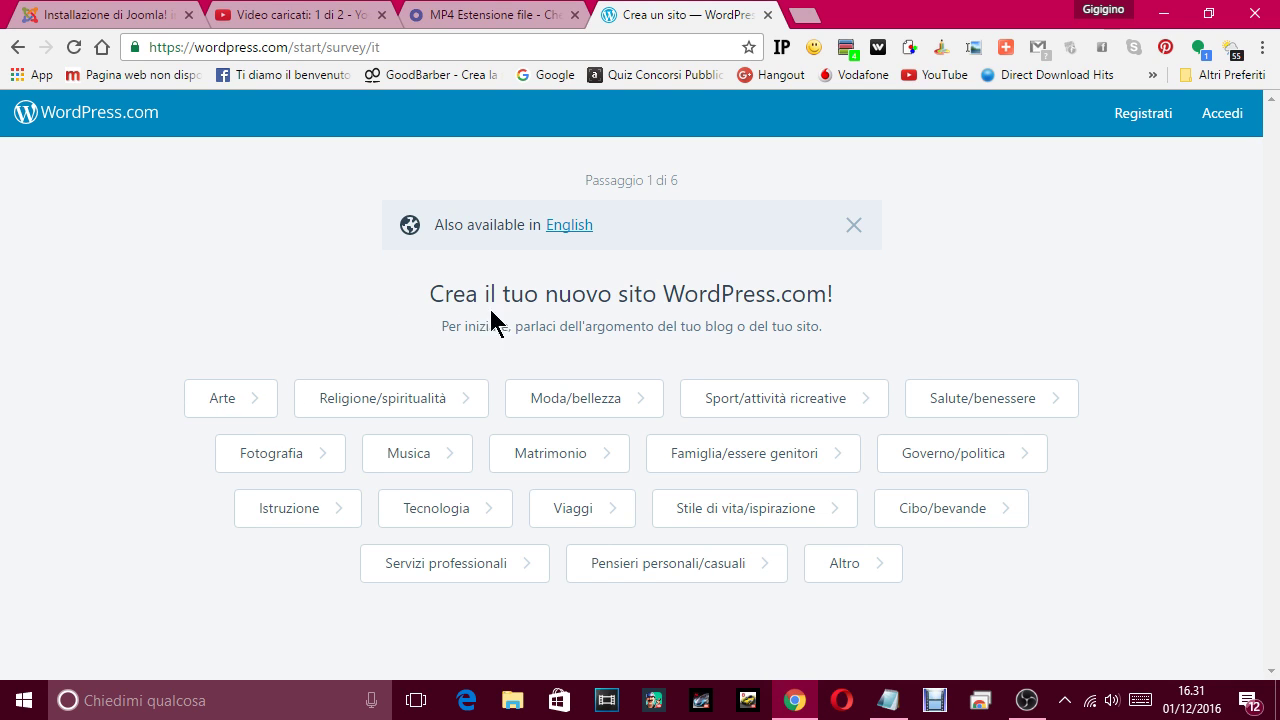
{"action": "left_click_drag", "start_coordinate": [413, 292], "coordinate": [831, 318]}
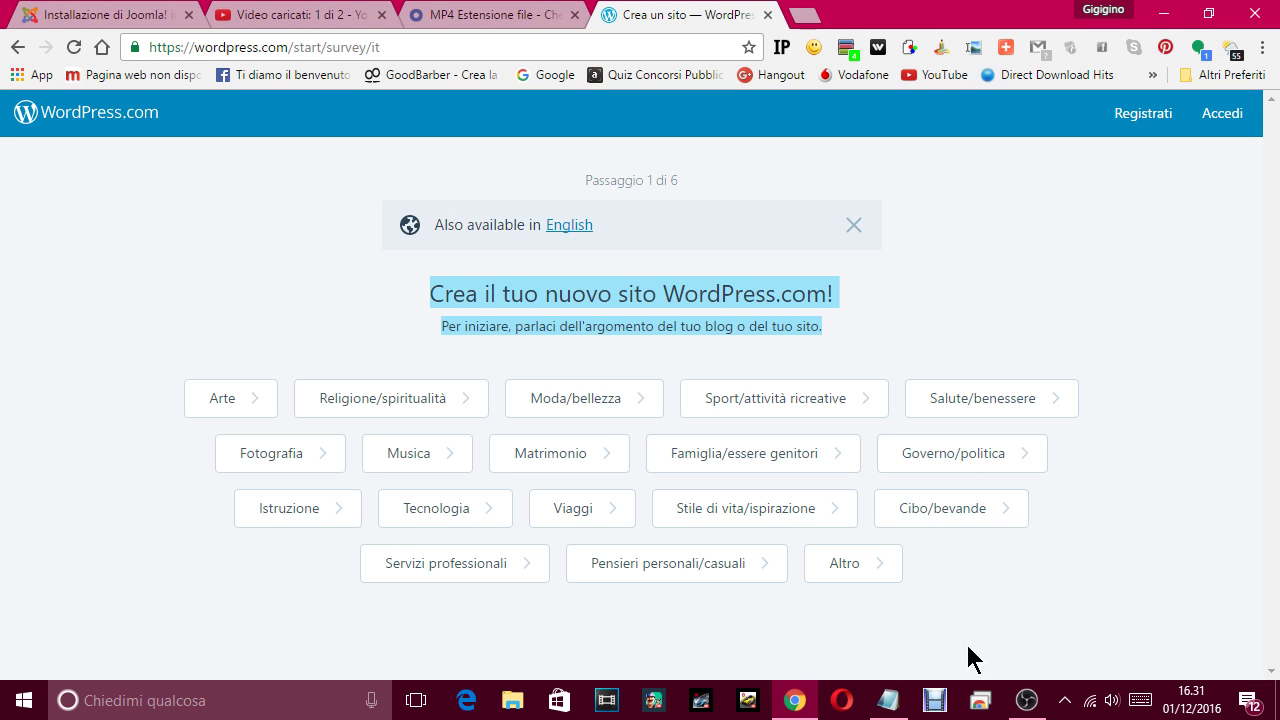
{"action": "left_click", "coordinate": [888, 700]}
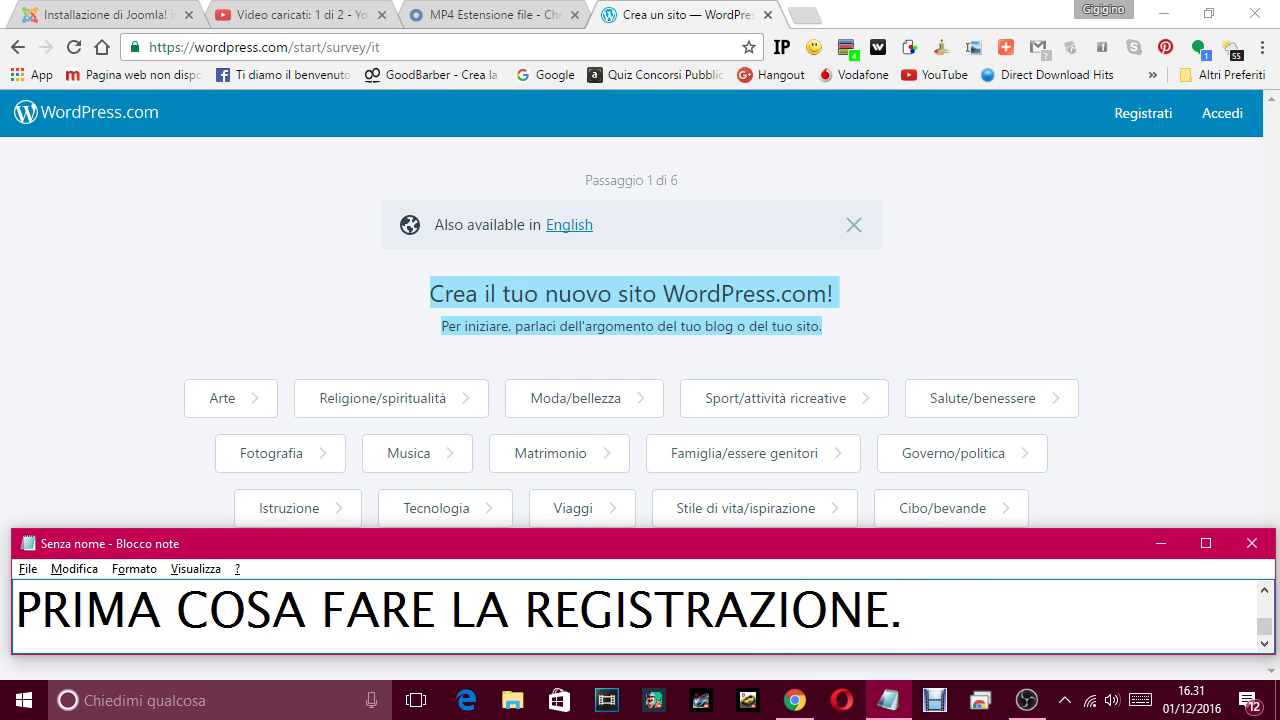
{"action": "type", "text": " CLICCANDO S"}
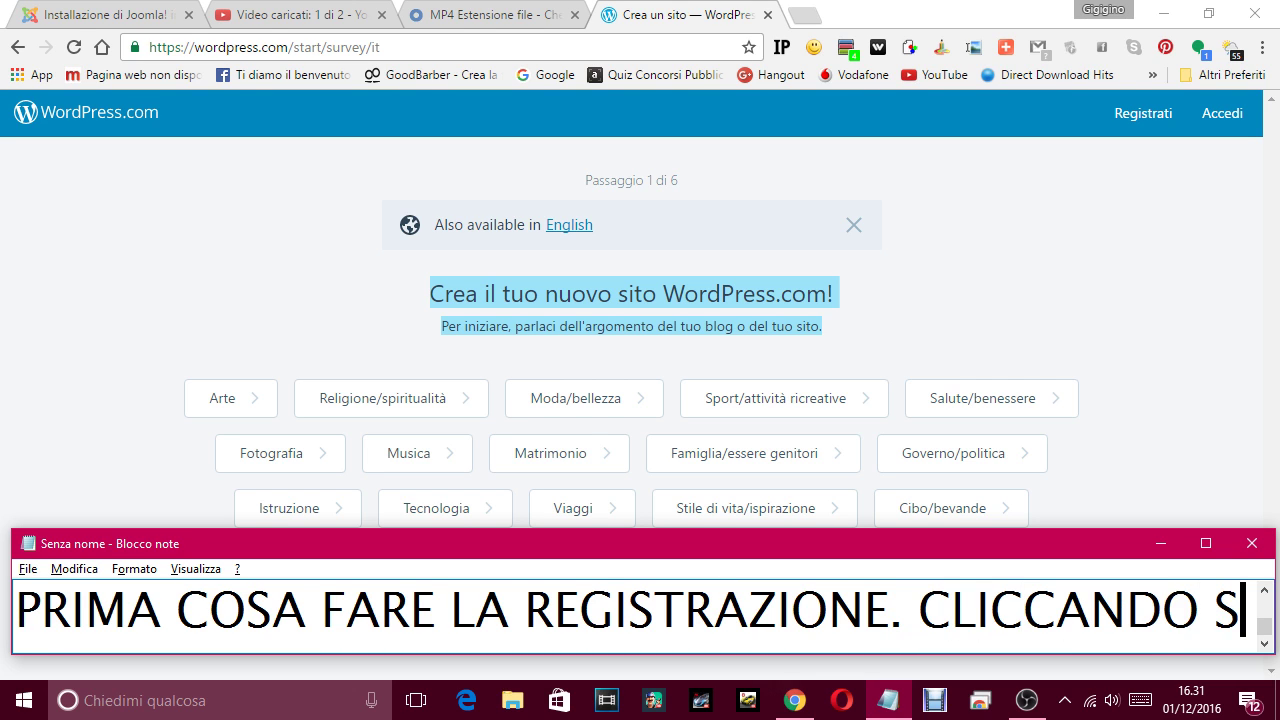
{"action": "type", "text": "U REGISTR"}
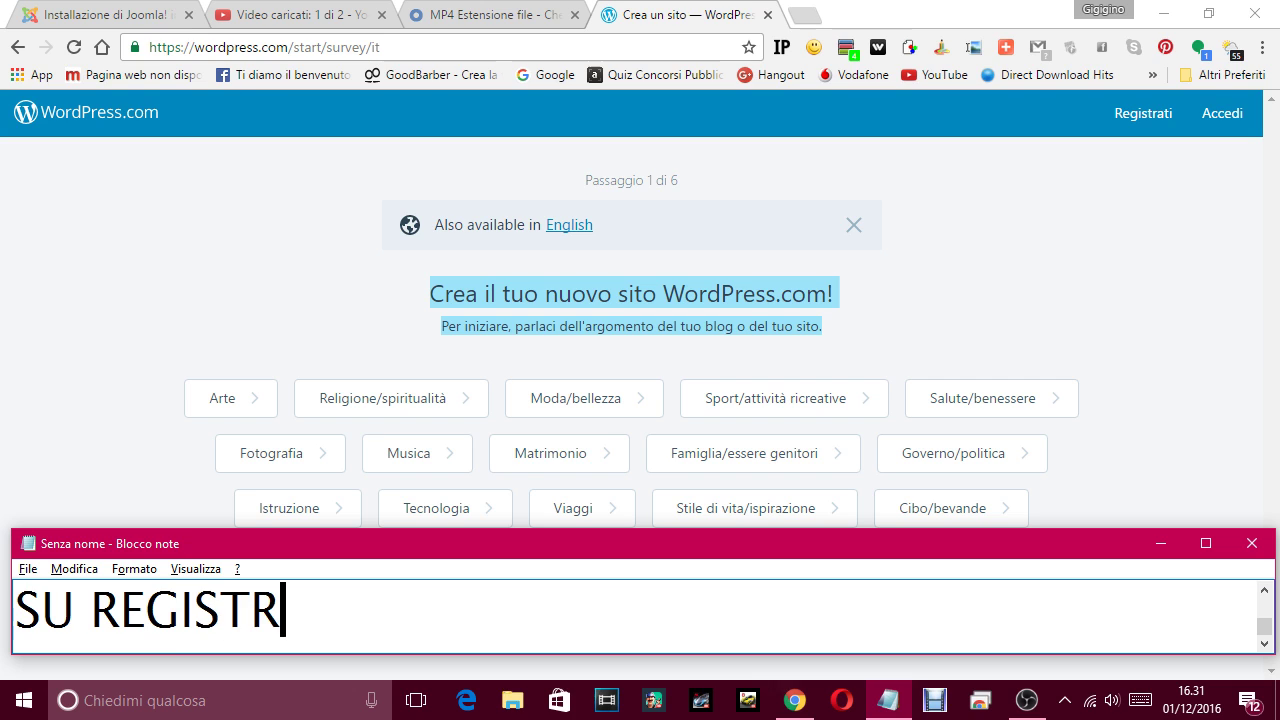
{"action": "type", "text": "TICI"}
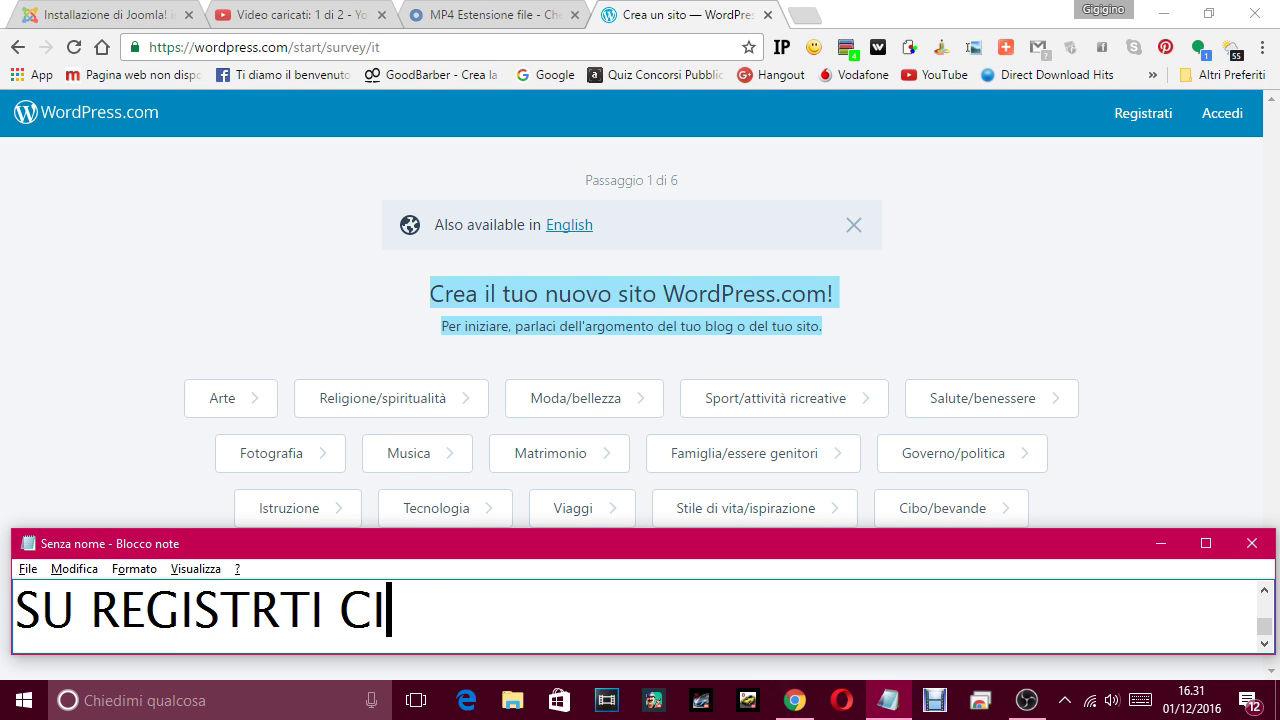
{"action": "type", "text": "ESCE QUES"}
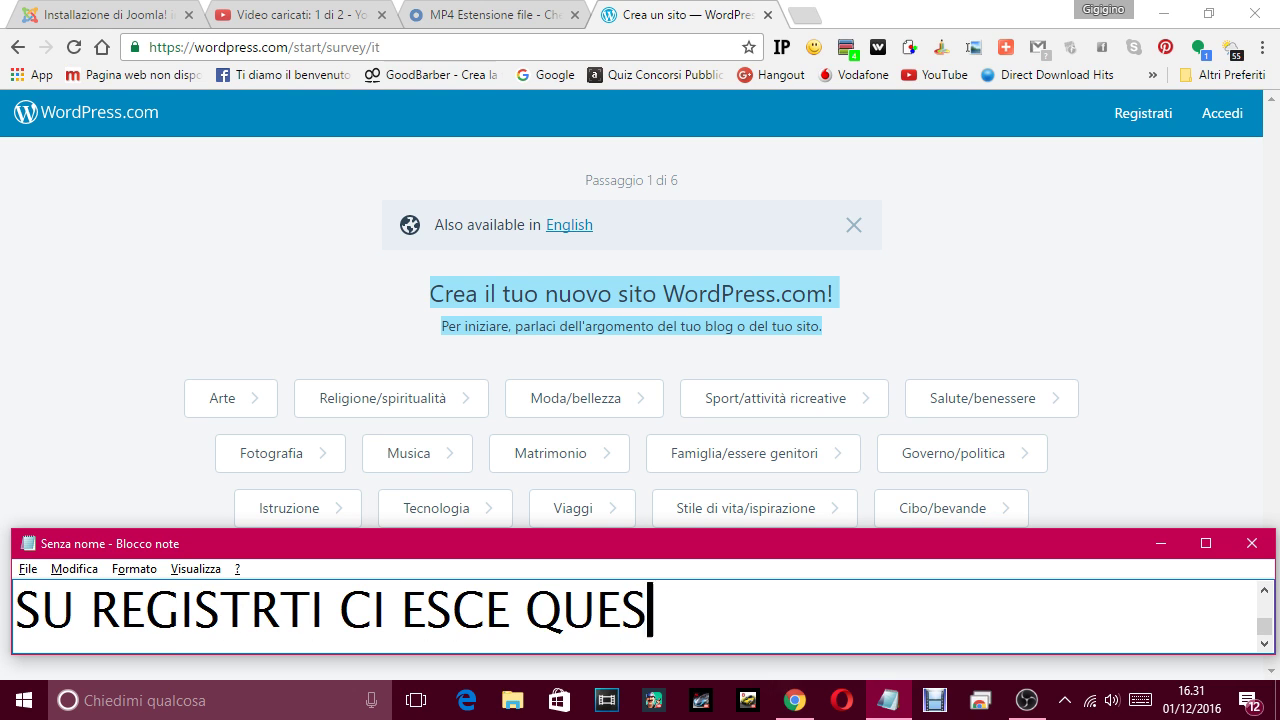
{"action": "type", "text": "TA PAGINA, "}
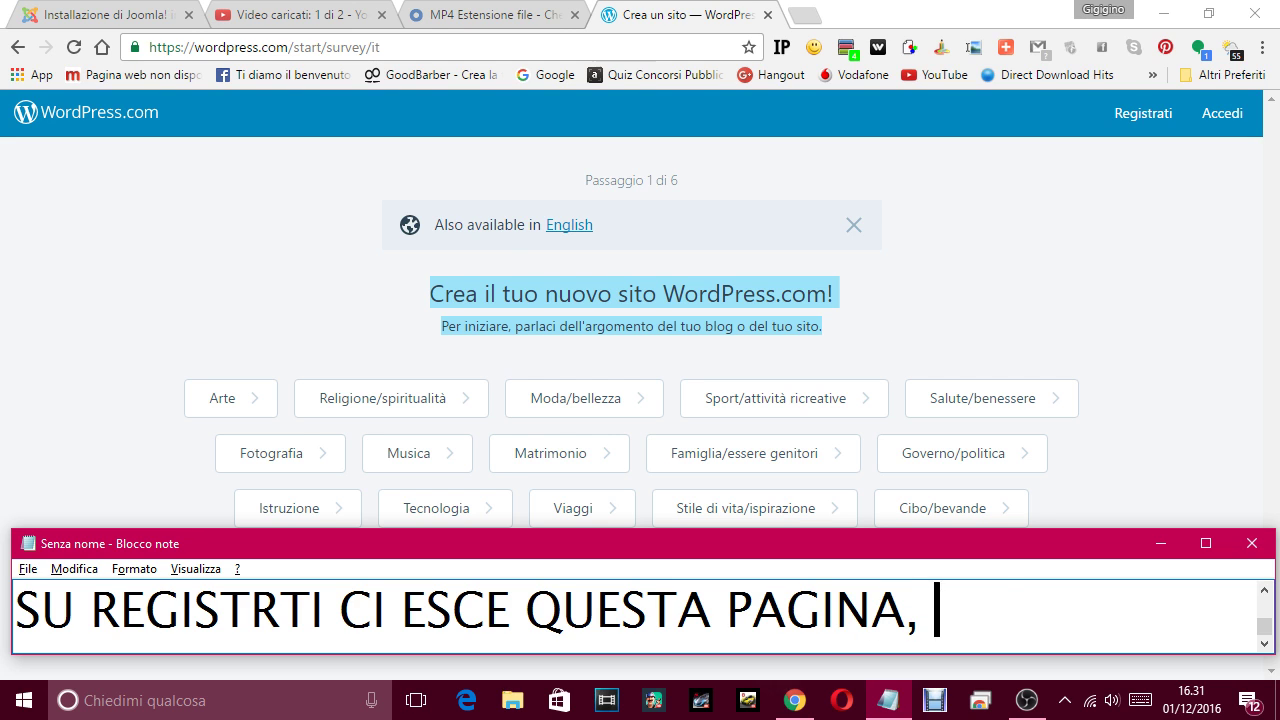
{"action": "type", "text": "CHE CI CHI"}
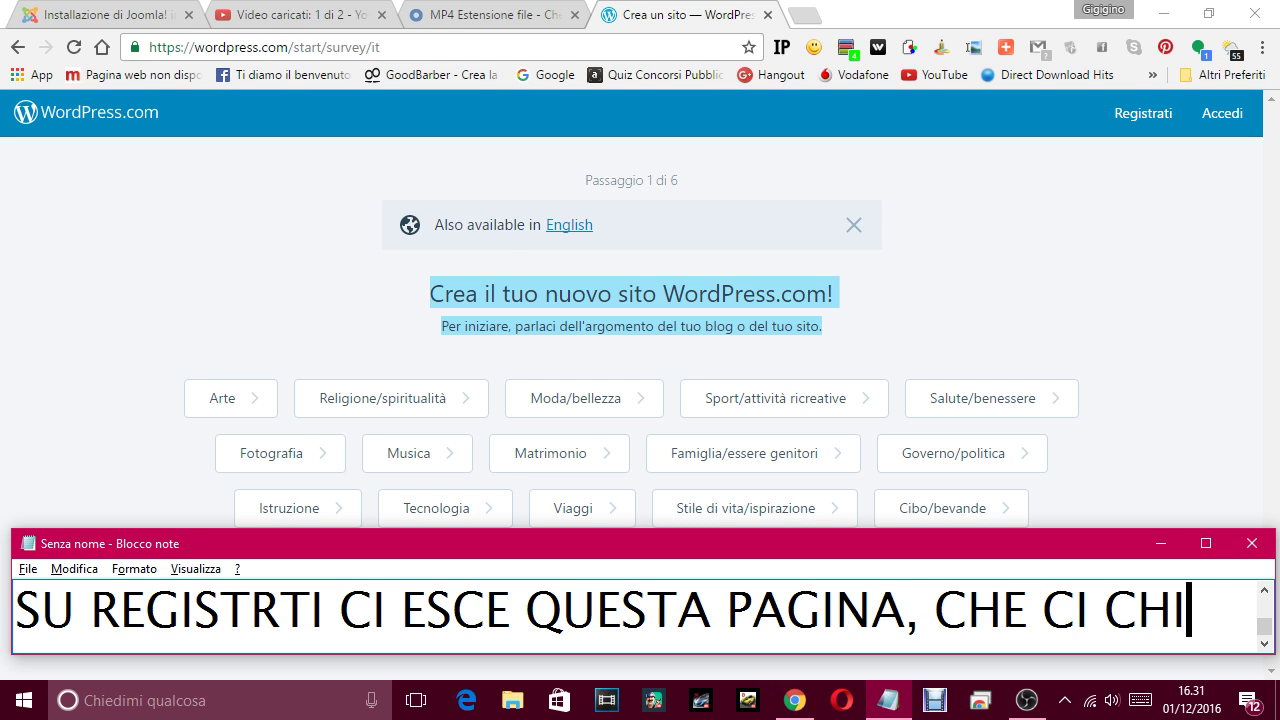
{"action": "type", "text": "EDE PER CO"}
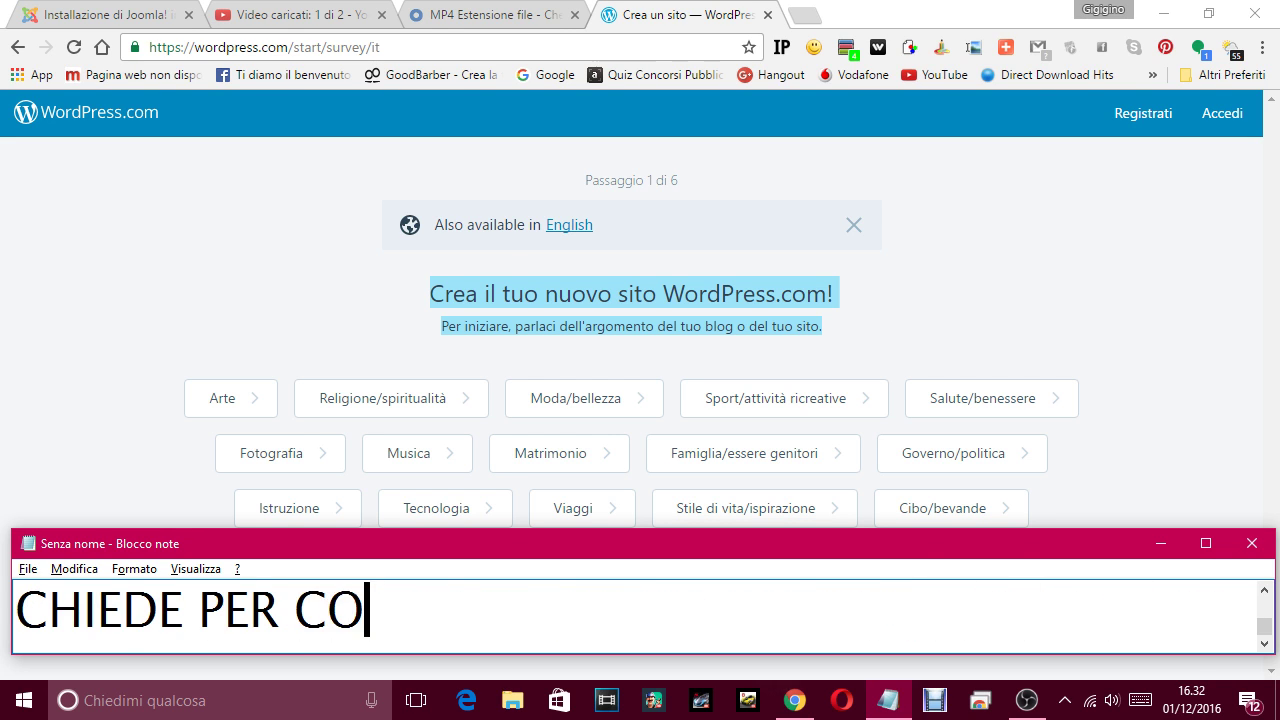
{"action": "type", "text": "SA VOGLIAMO"}
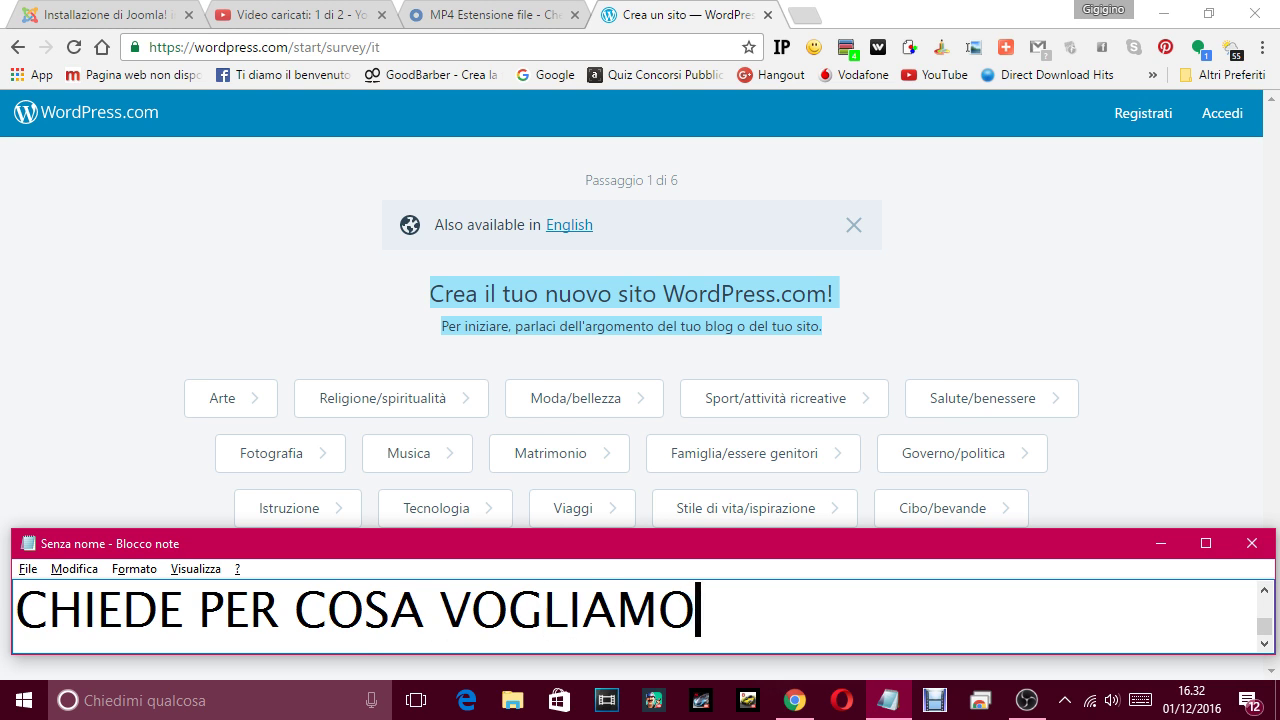
{"action": "type", "text": " APRIRE "}
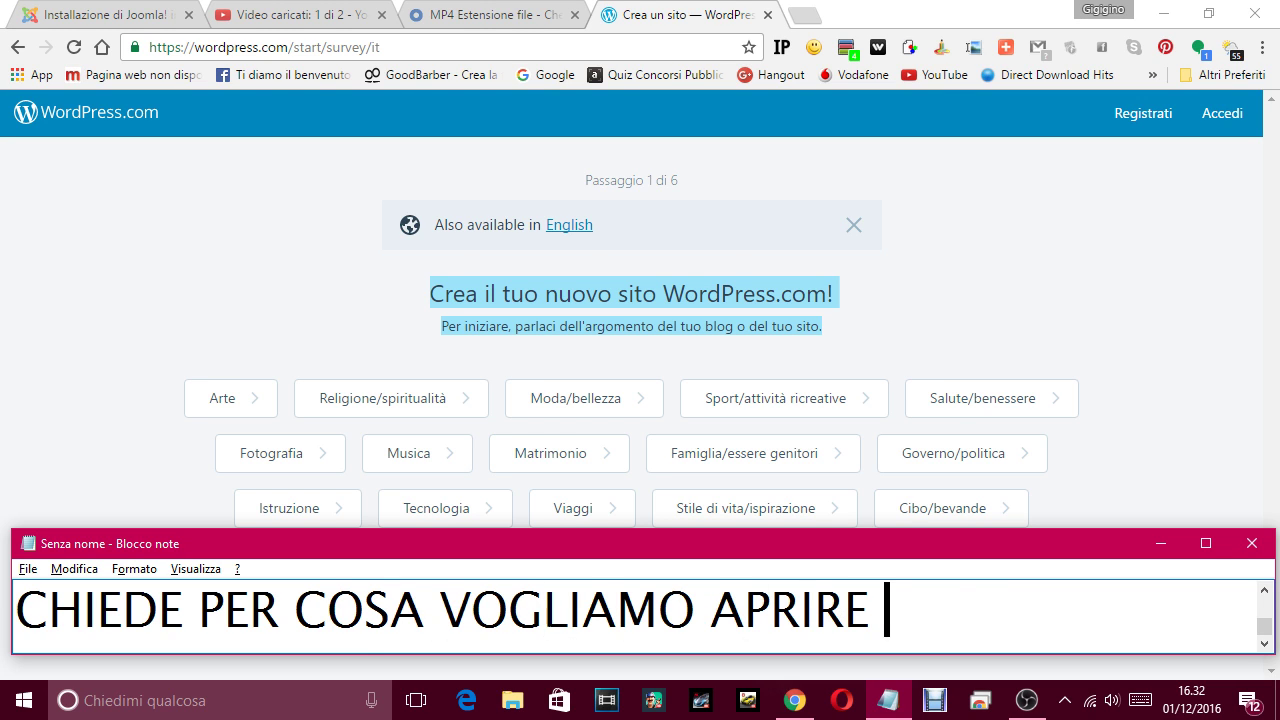
{"action": "type", "text": "UN SITO"}
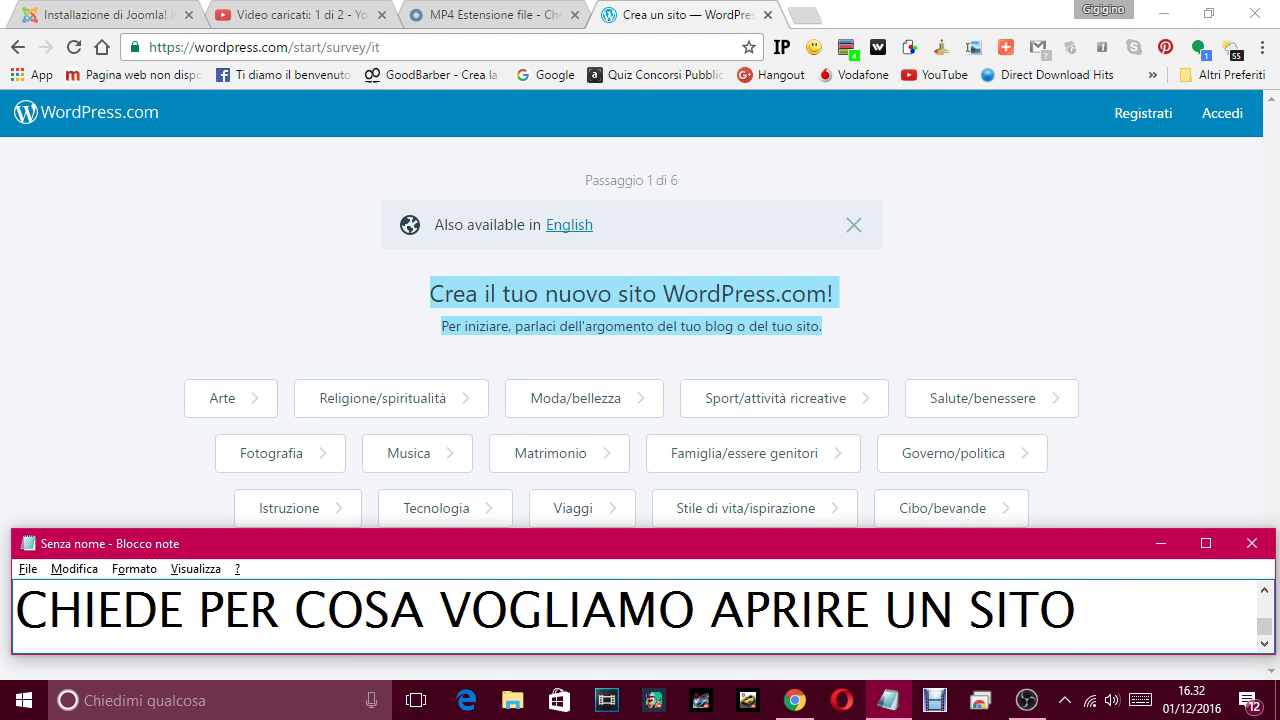
{"action": "type", "text": ". "}
{"action": "type", "text": "FACCIAMO "}
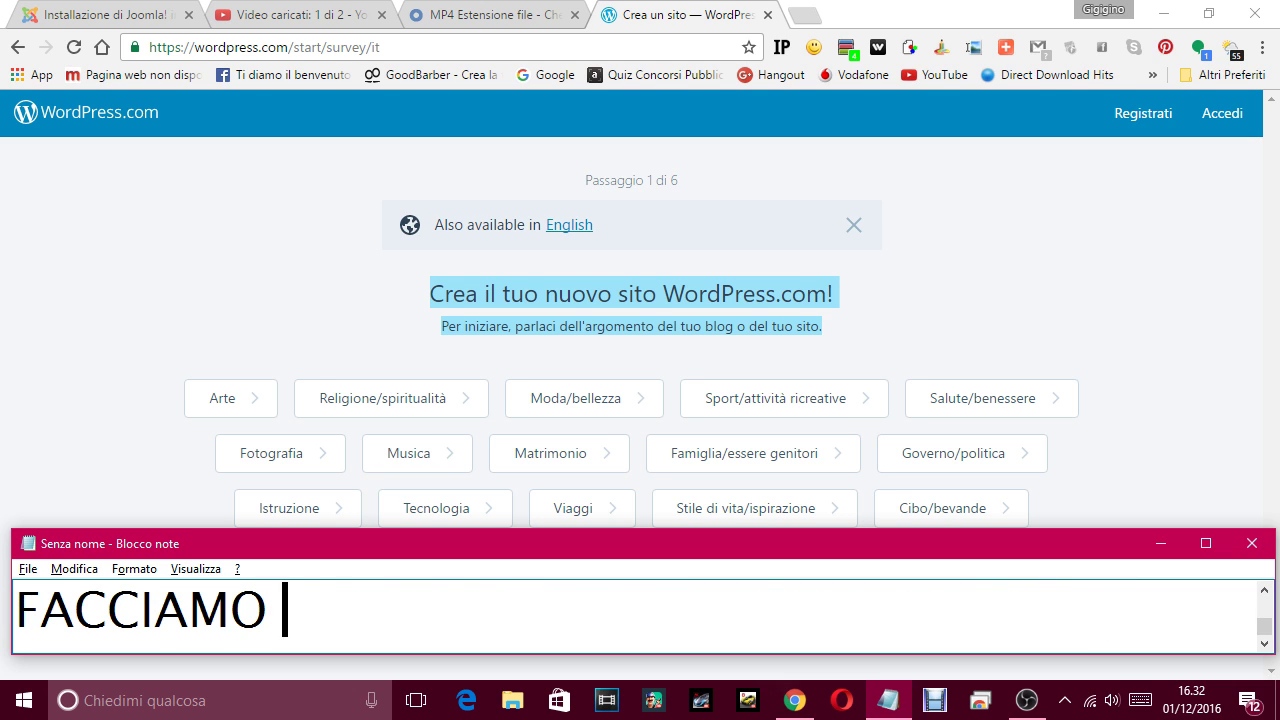
{"action": "type", "text": "CHE O"}
{"action": "key", "text": "BackSpace"}
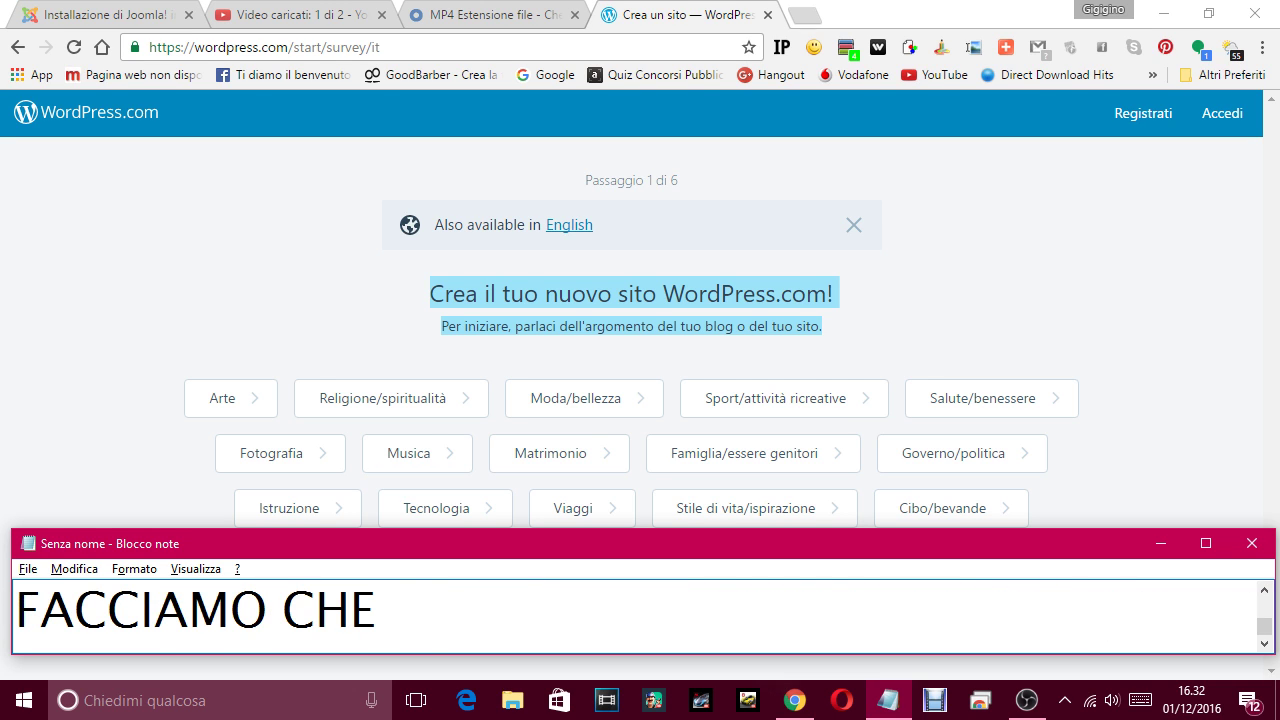
{"action": "type", "text": "CI OCC"}
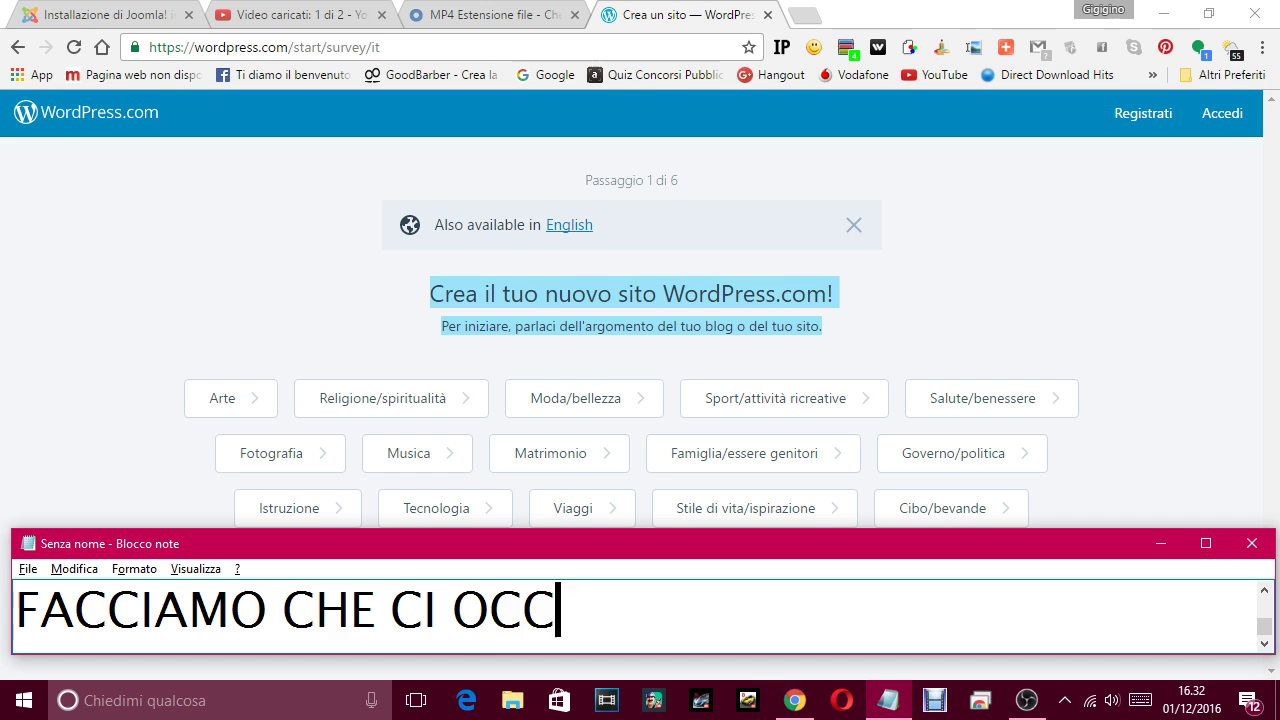
{"action": "type", "text": "UPIAMO DI"}
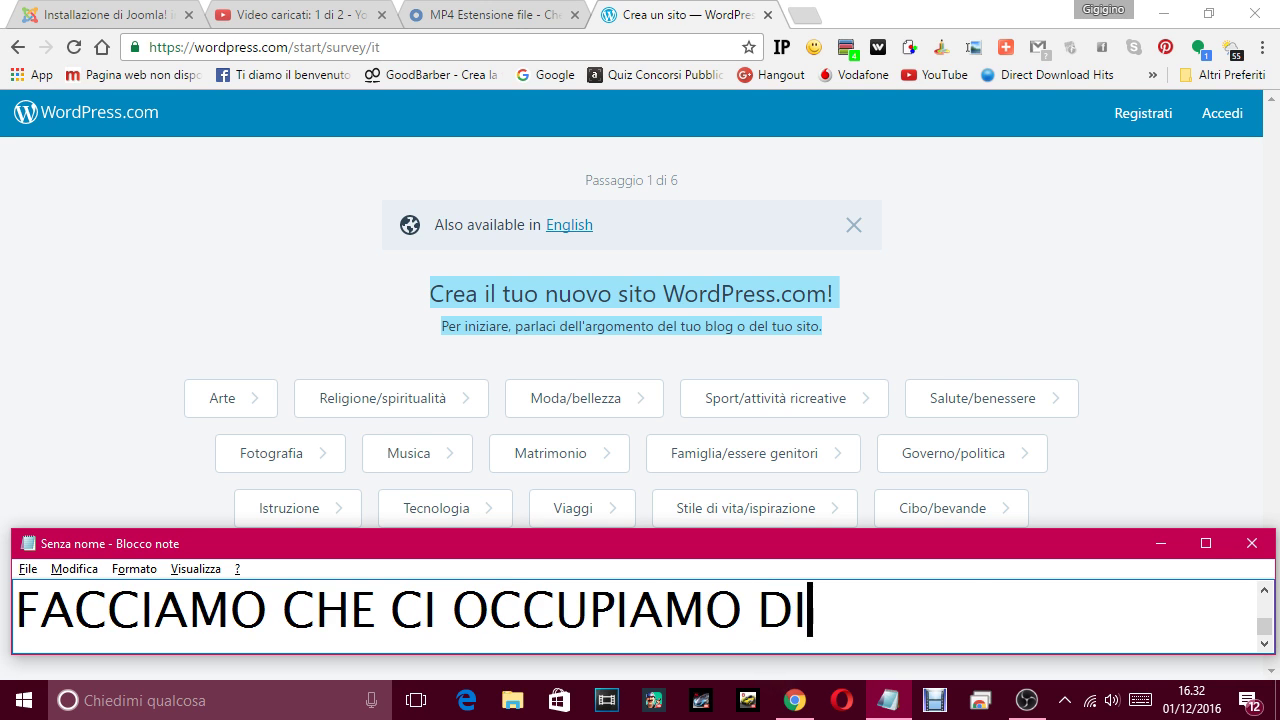
{"action": "type", "text": " MODA, E "}
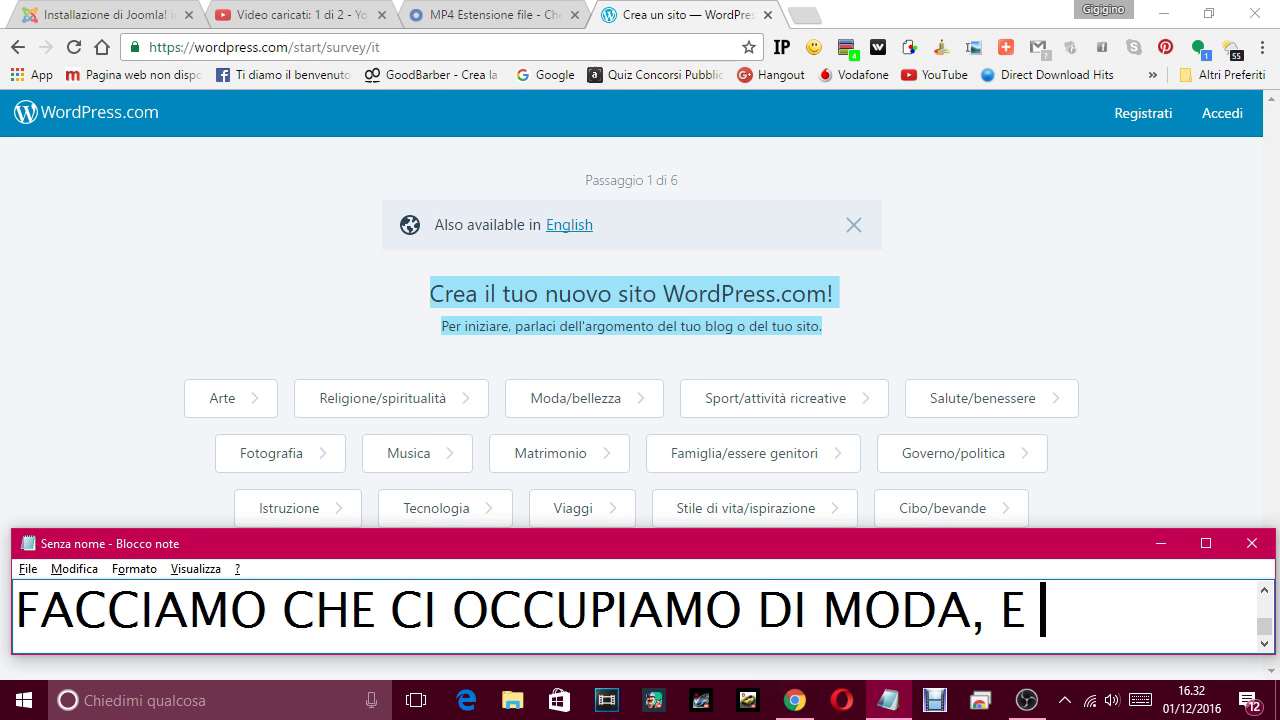
{"action": "type", "text": "VOGLIAMO "}
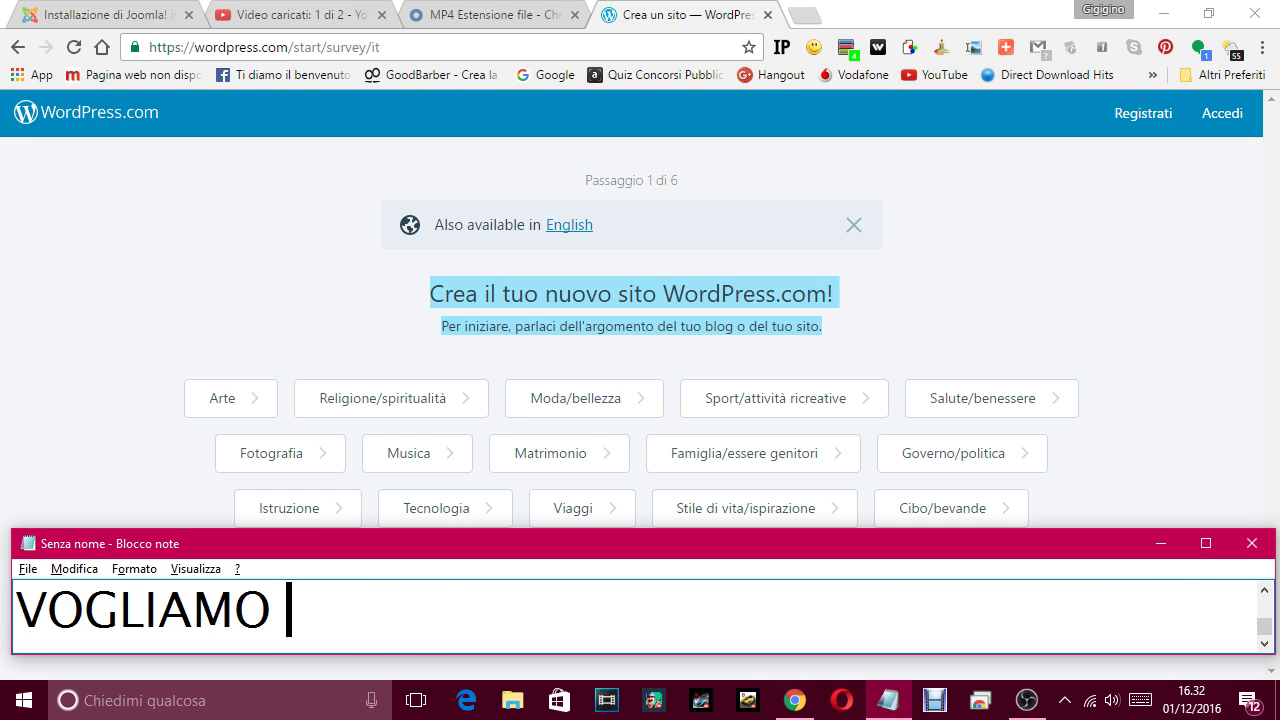
{"action": "type", "text": "UN BLOG DI M"}
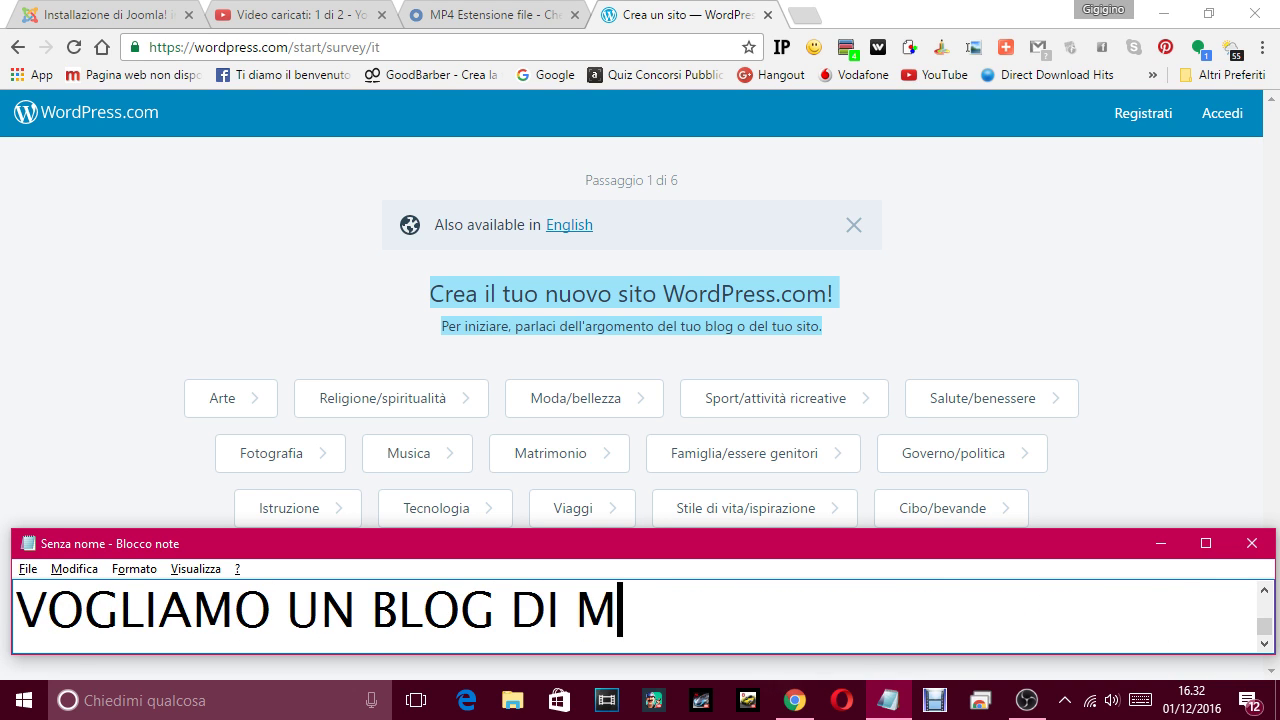
{"action": "type", "text": "ODA."}
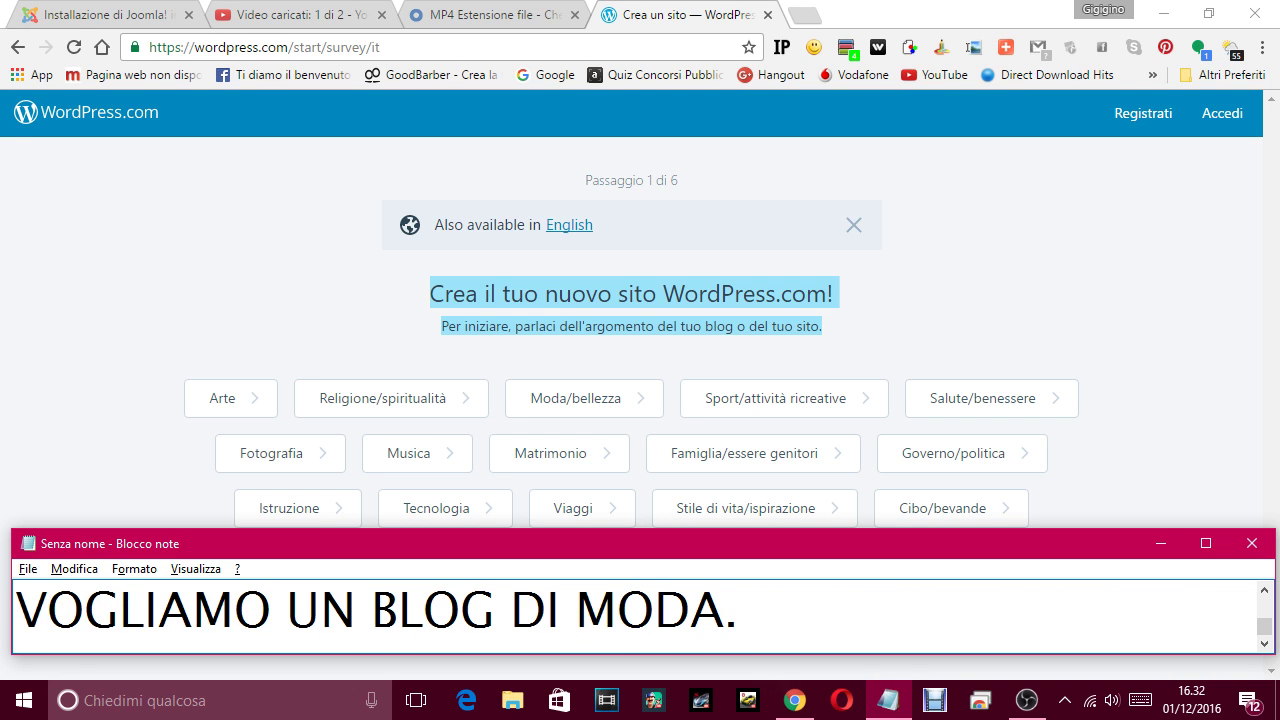
Pick Moda/bellezza as the topic and caption that the next page asks how the homepage should look.
{"action": "left_click", "coordinate": [556, 400]}
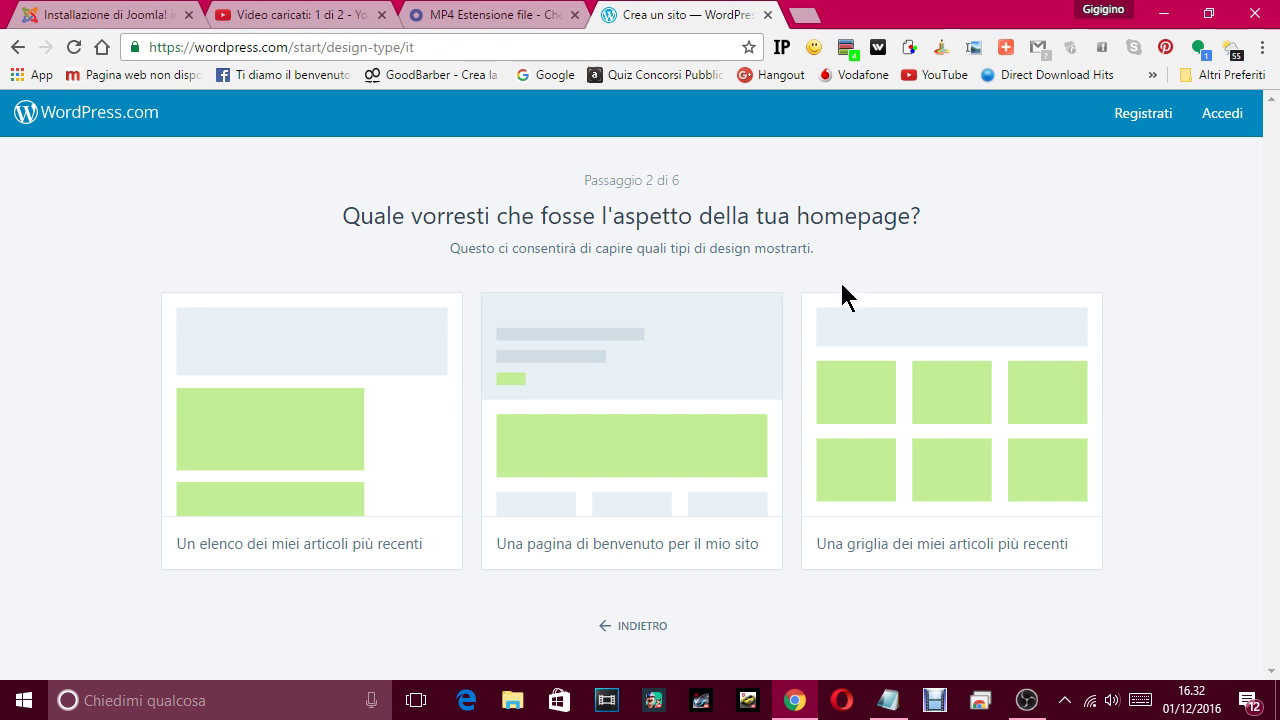
{"action": "left_click", "coordinate": [881, 702]}
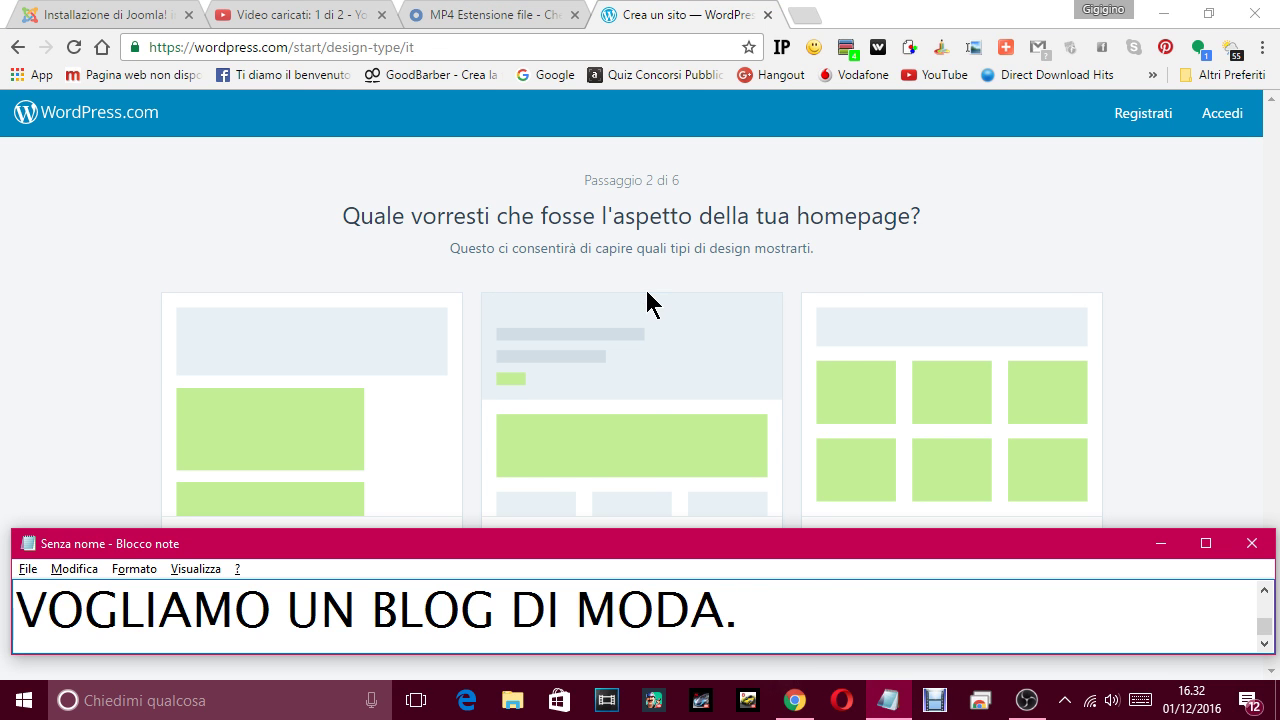
{"action": "type", "text": " CI CLI"}
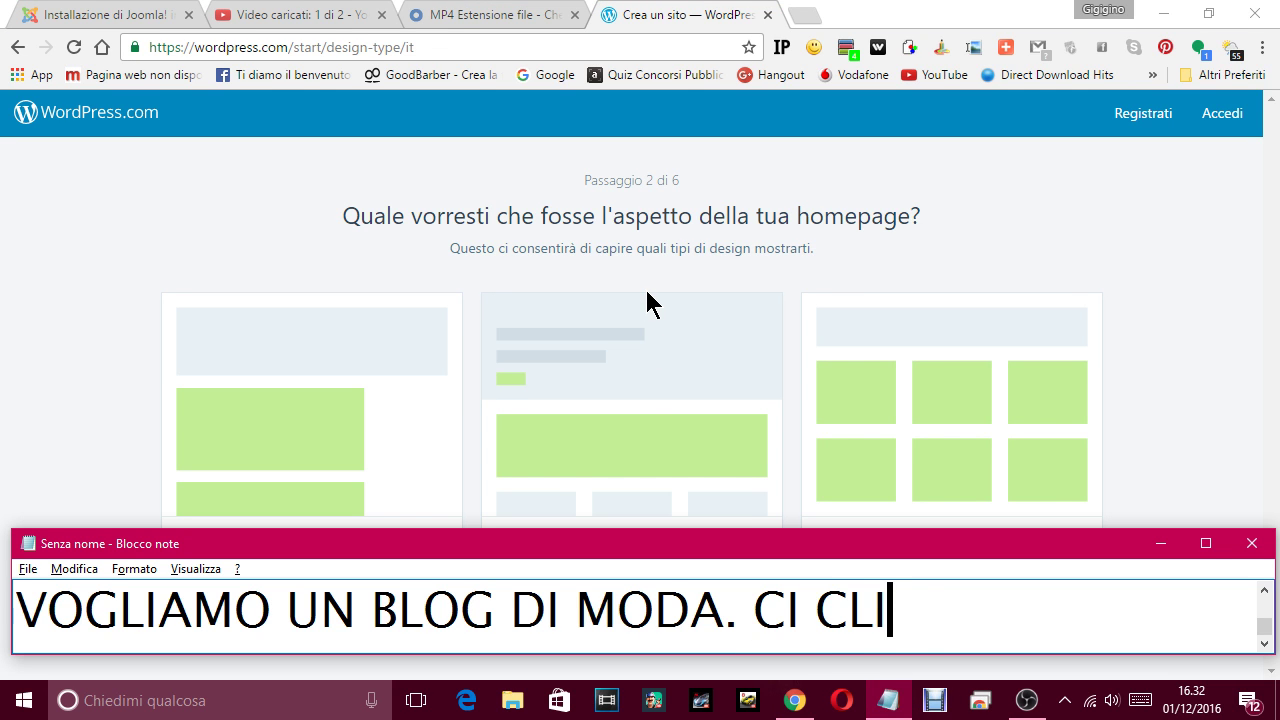
{"action": "type", "text": "KKIN"}
{"action": "key", "text": "BackSpace"}
{"action": "type", "text": "AMO"}
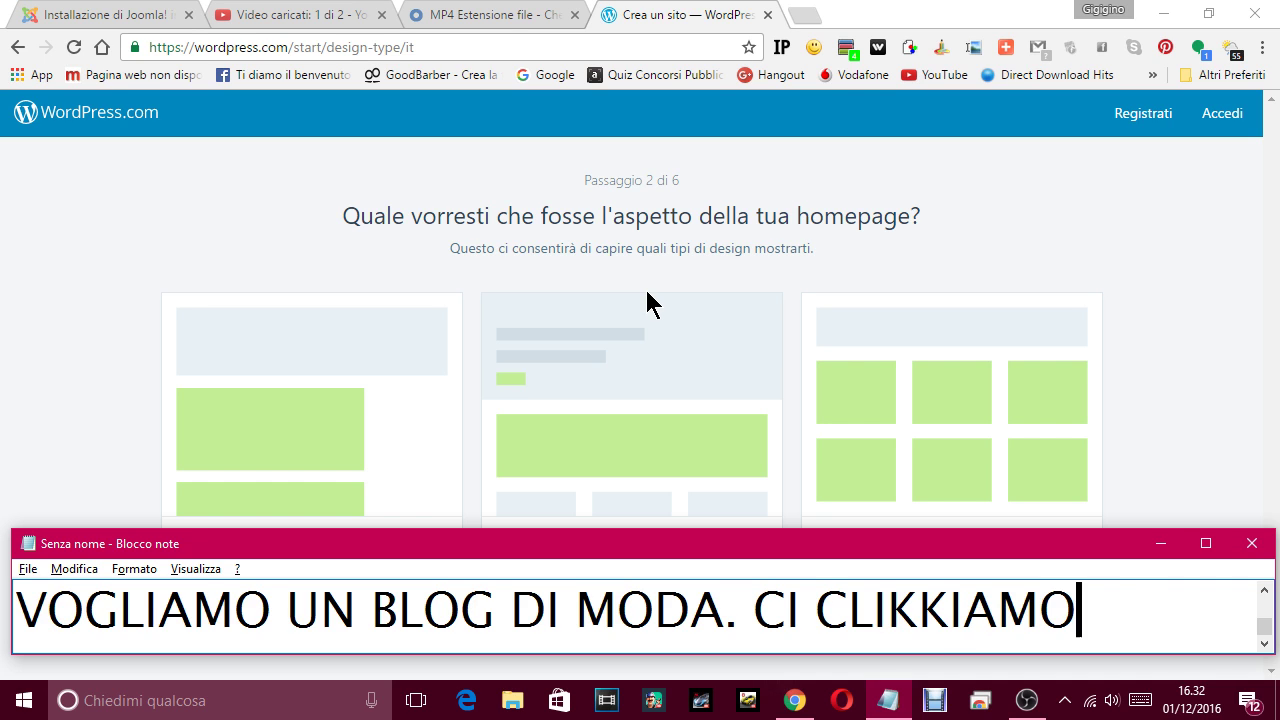
{"action": "type", "text": " SOPRA E CI A"}
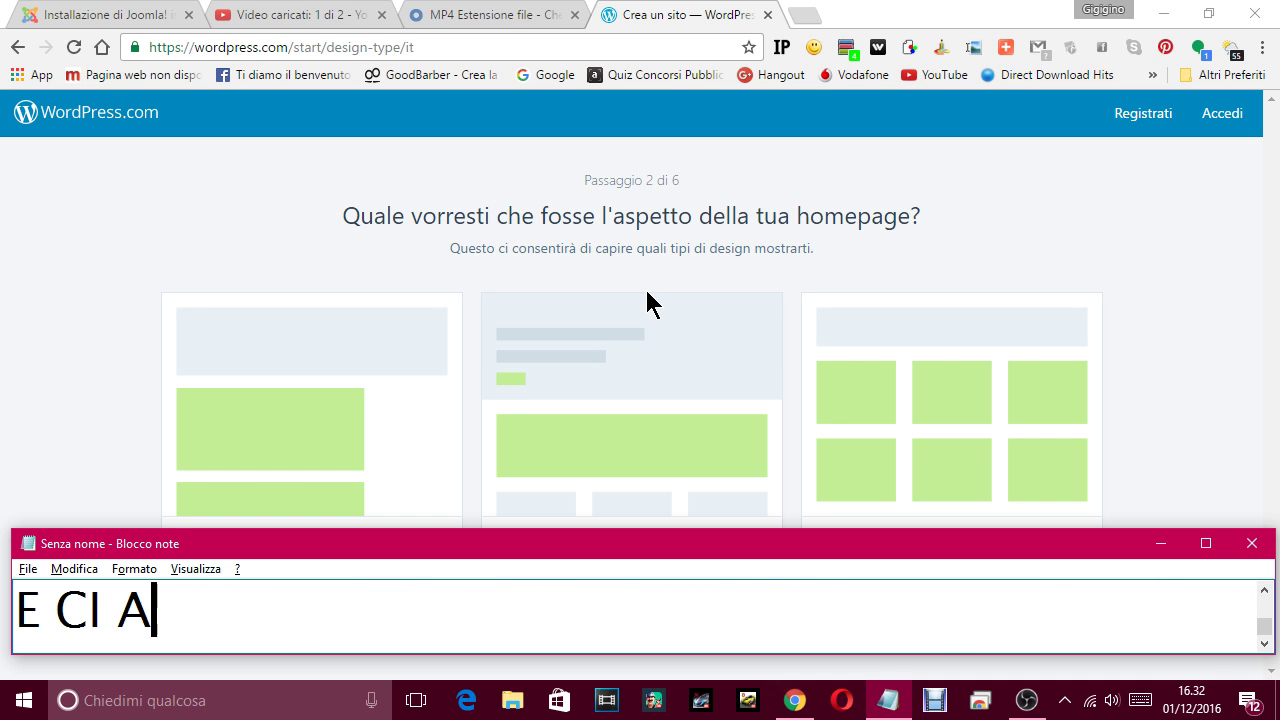
{"action": "type", "text": "PPARE QUESTA "}
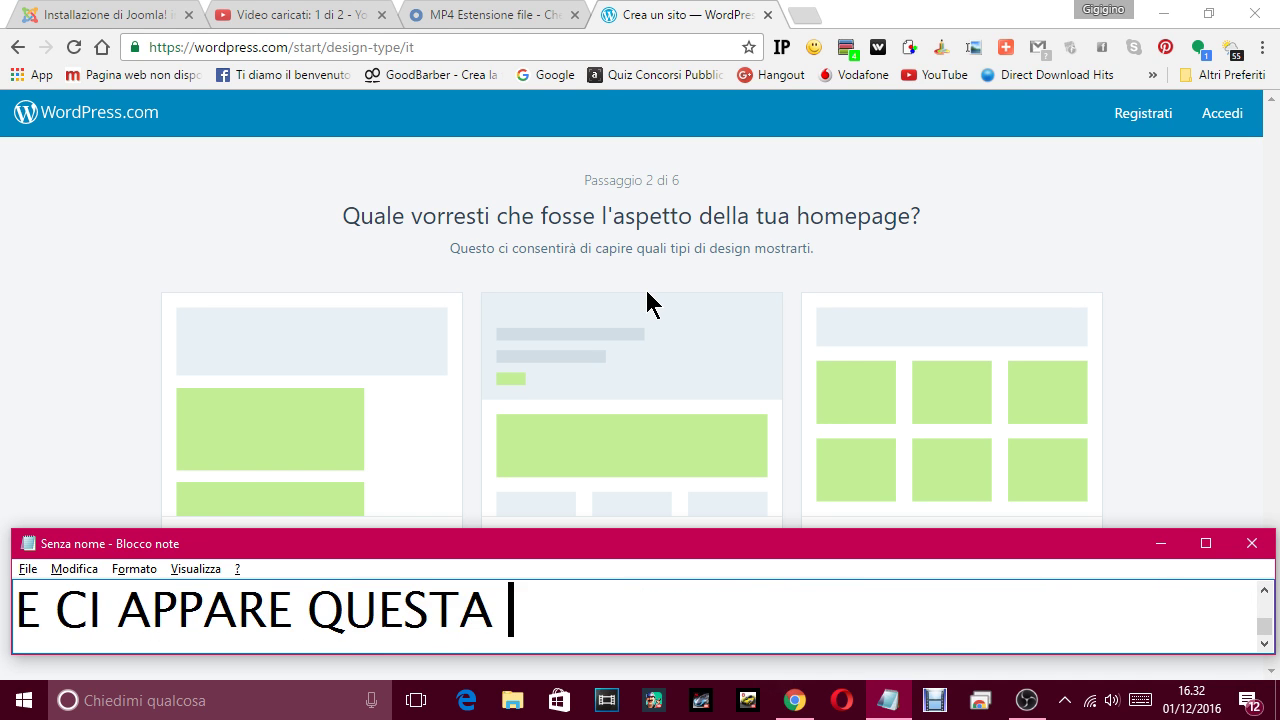
{"action": "type", "text": "PAI"}
{"action": "key", "text": "BackSpace"}
{"action": "type", "text": "GINA"}
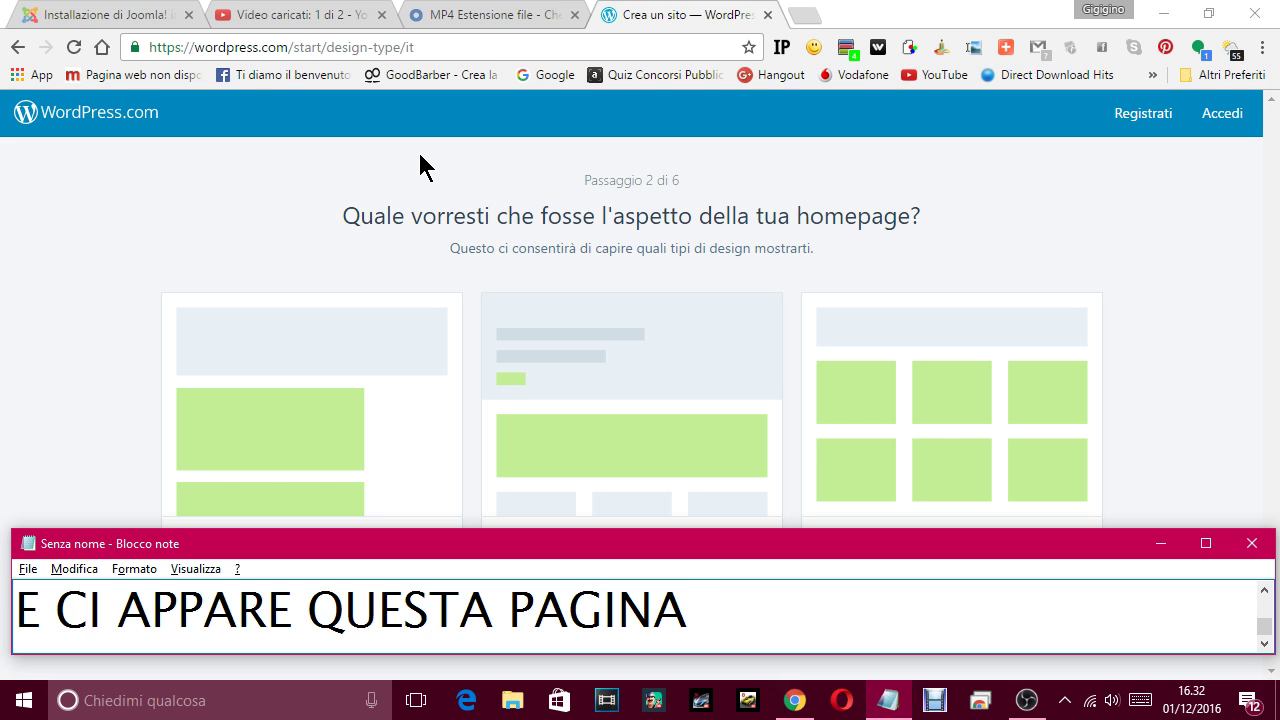
{"action": "type", "text": ", CHE "}
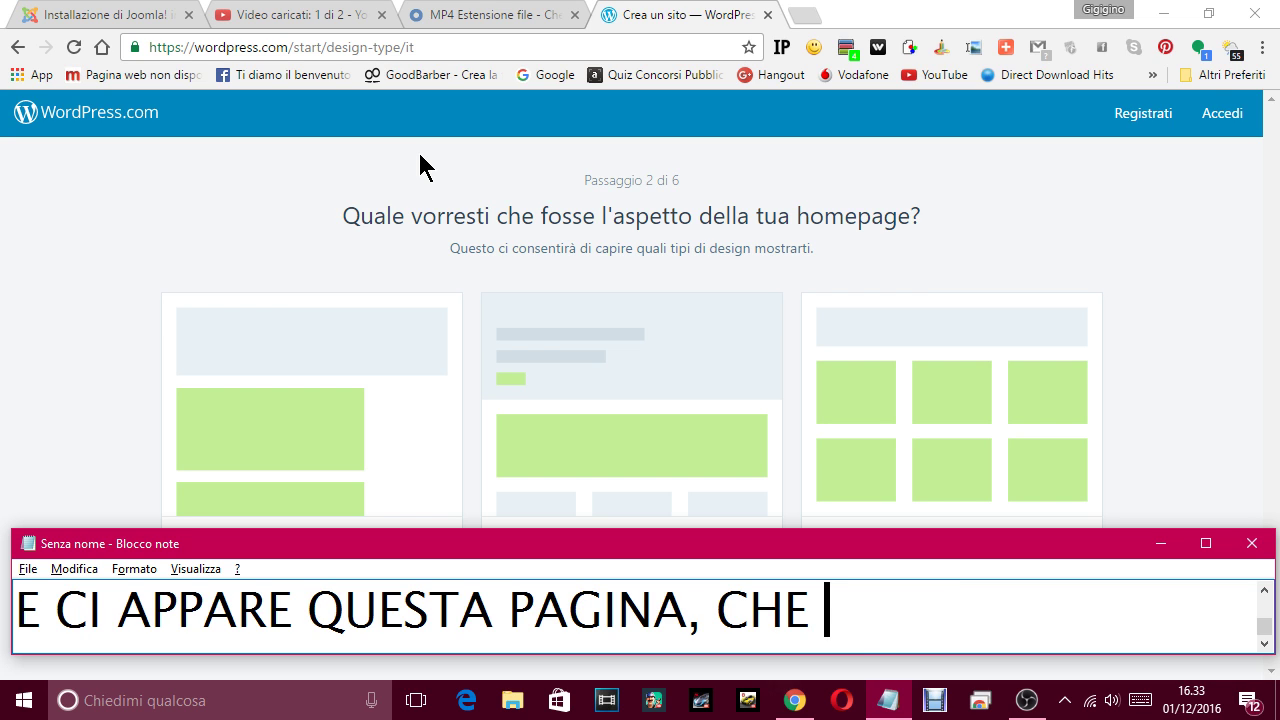
{"action": "type", "text": "CI DI"}
{"action": "type", "text": "CE "}
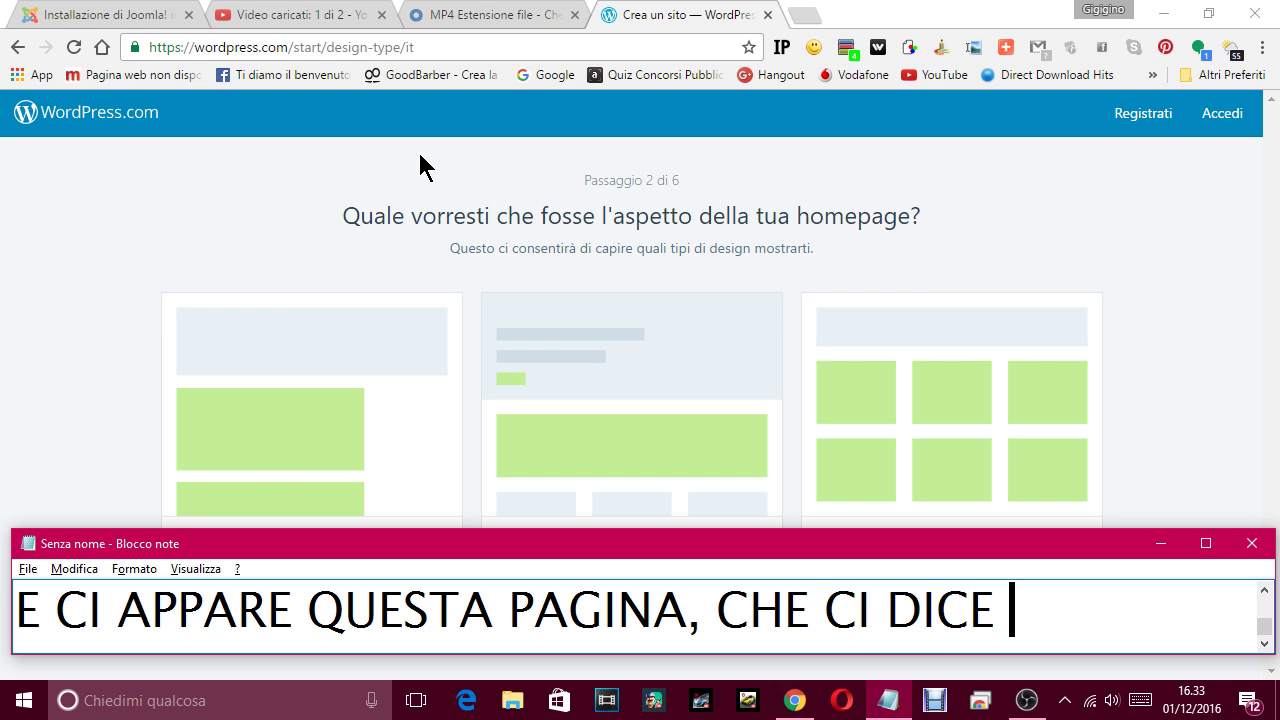
{"action": "type", "text": "COME VOGLIA"}
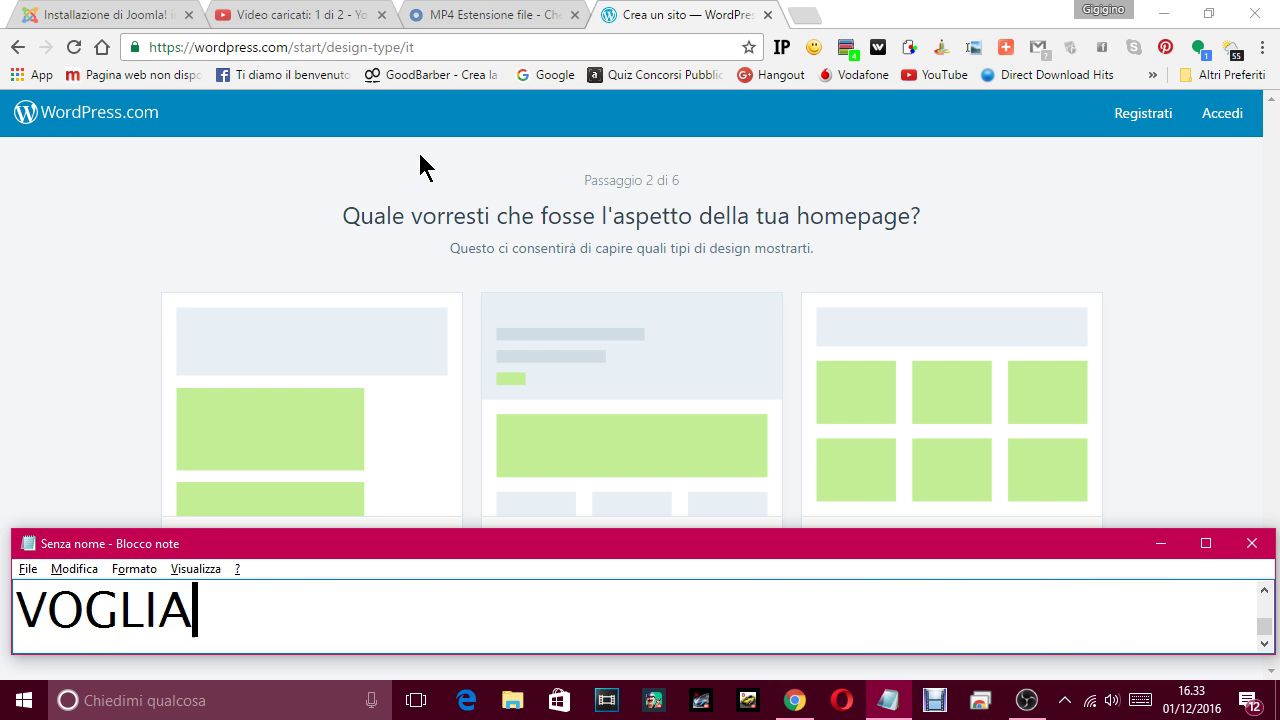
{"action": "type", "text": "MO LA NOSRA "}
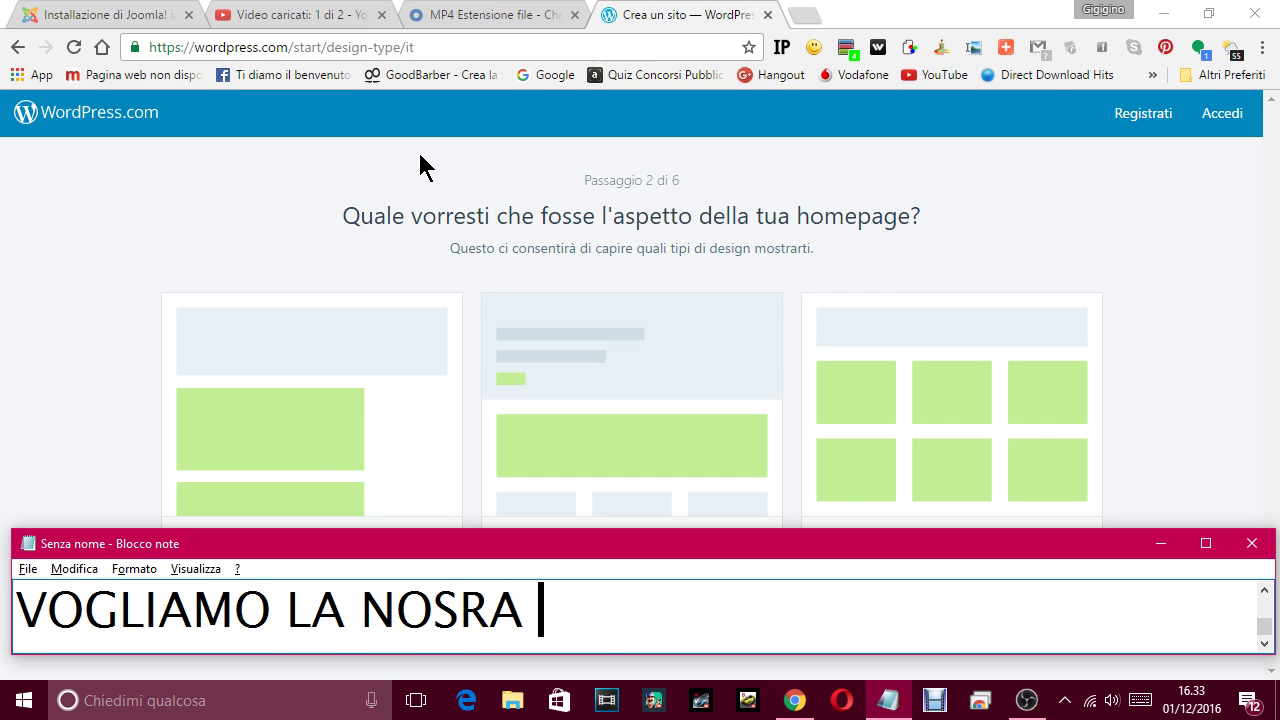
{"action": "type", "text": "HOMEPAG"}
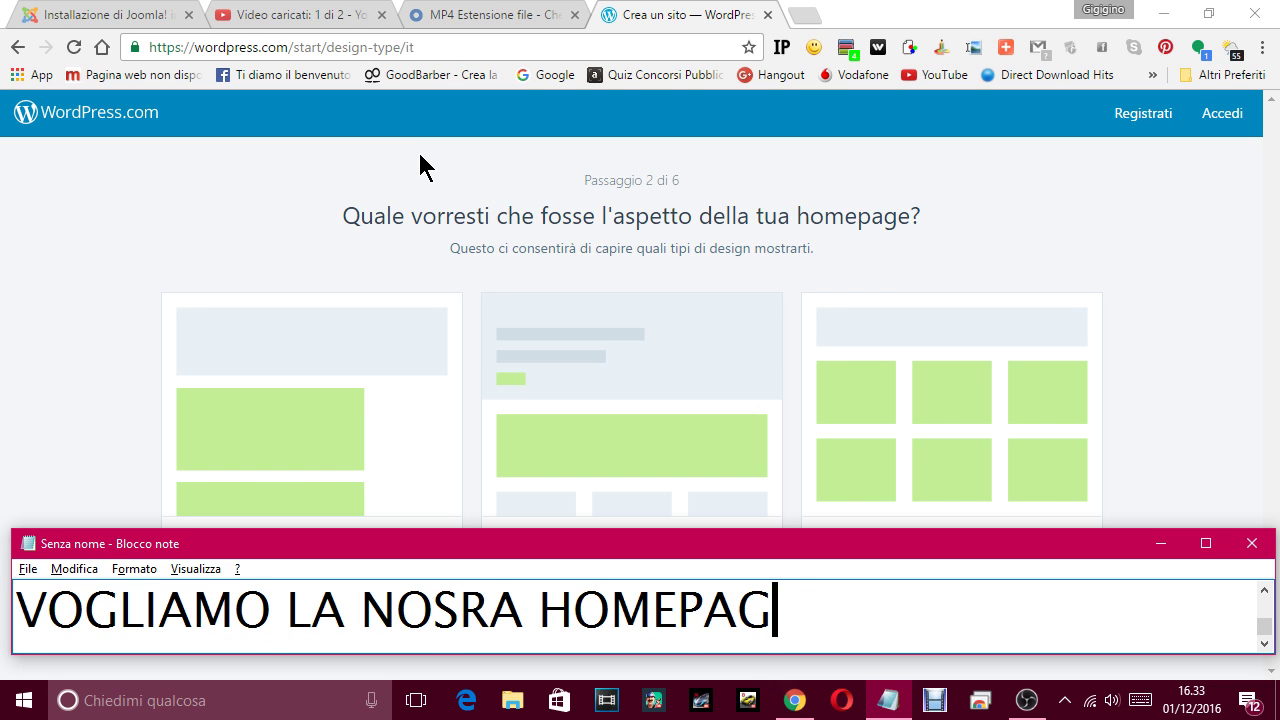
{"action": "type", "text": "E"}
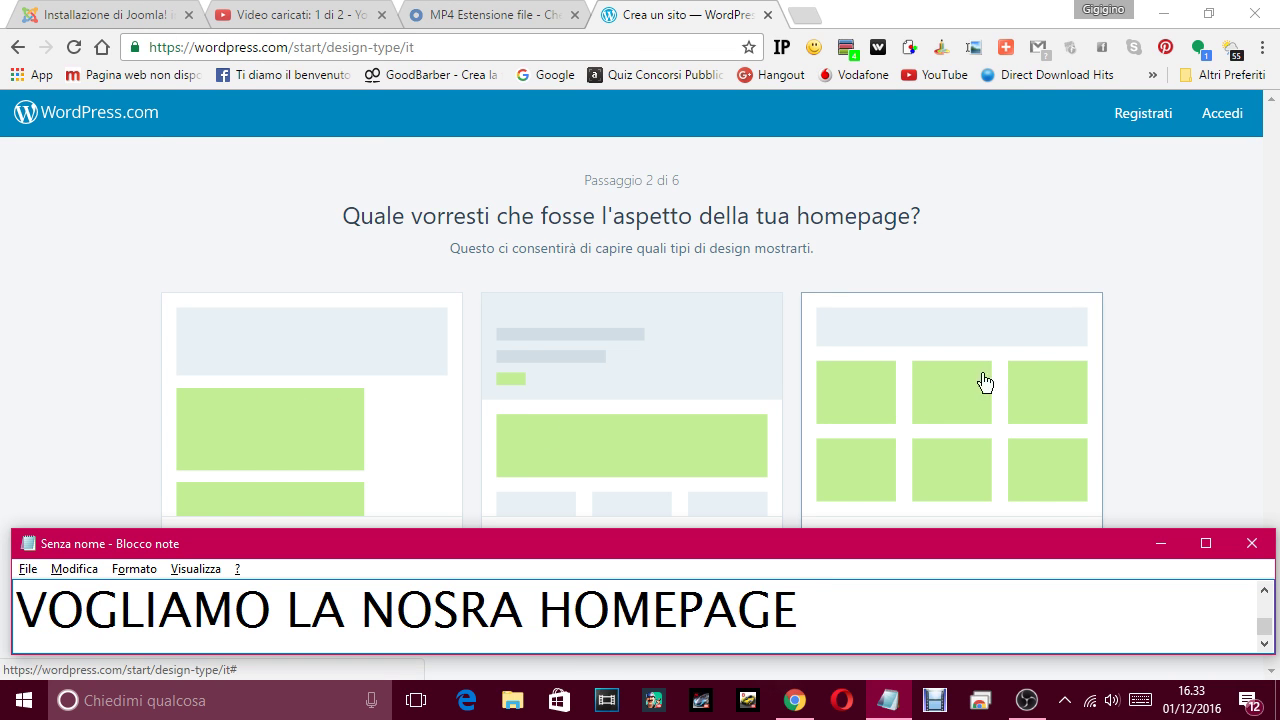
{"action": "left_click", "coordinate": [1193, 383]}
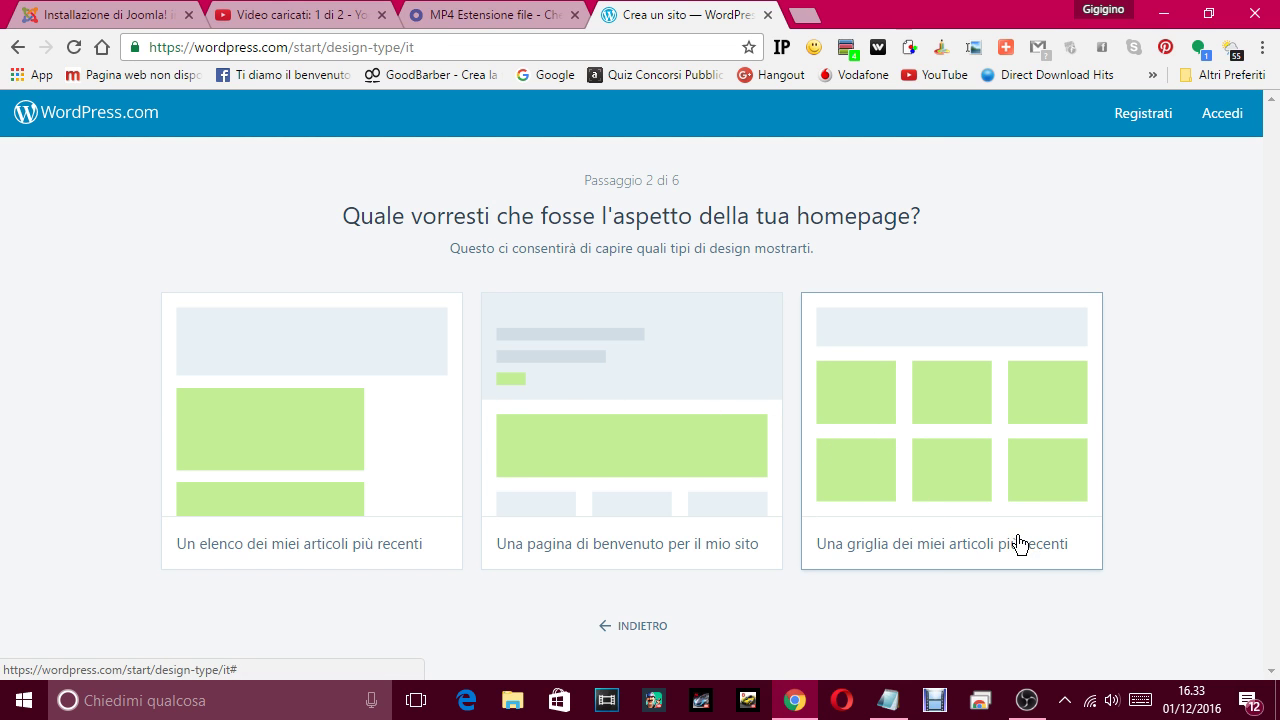
Choose the third homepage layout, a grid of recent articles, and caption that the third option was chosen.
{"action": "left_click", "coordinate": [999, 425]}
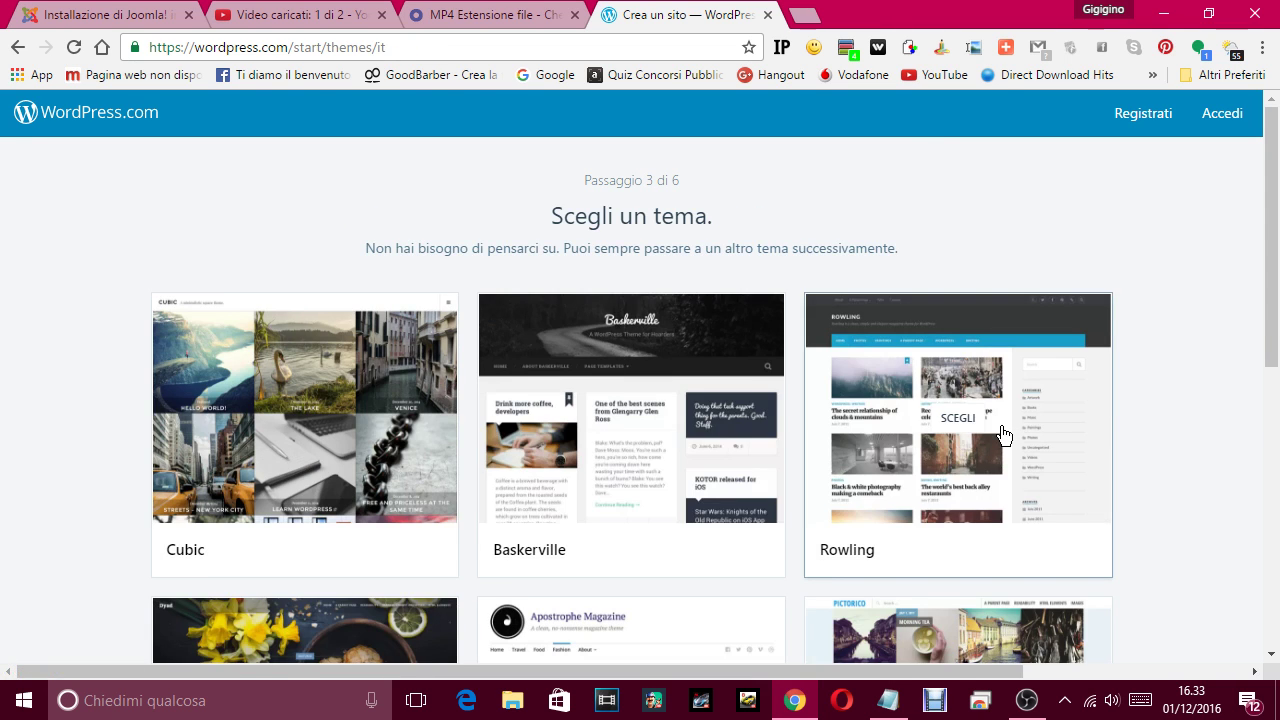
{"action": "scroll", "coordinate": [343, 306], "scroll_direction": "down", "scroll_amount": 2}
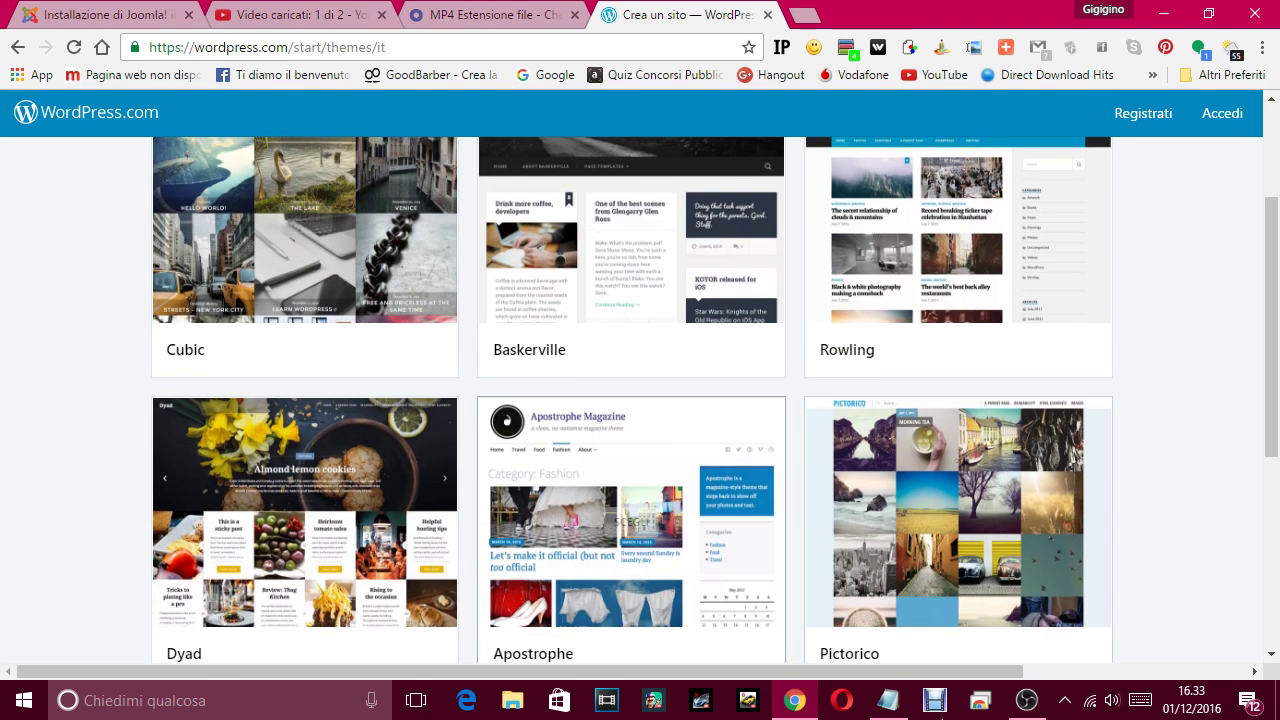
{"action": "left_click", "coordinate": [886, 700]}
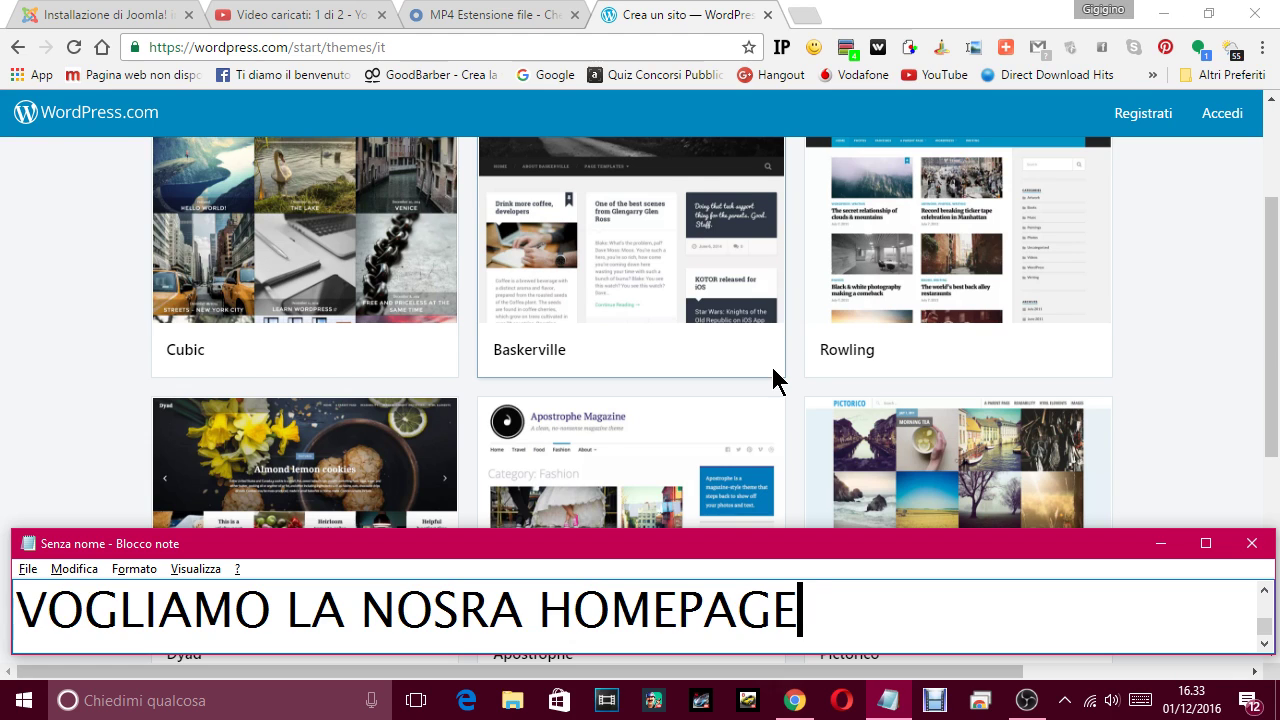
{"action": "type", "text": ". ABBI"}
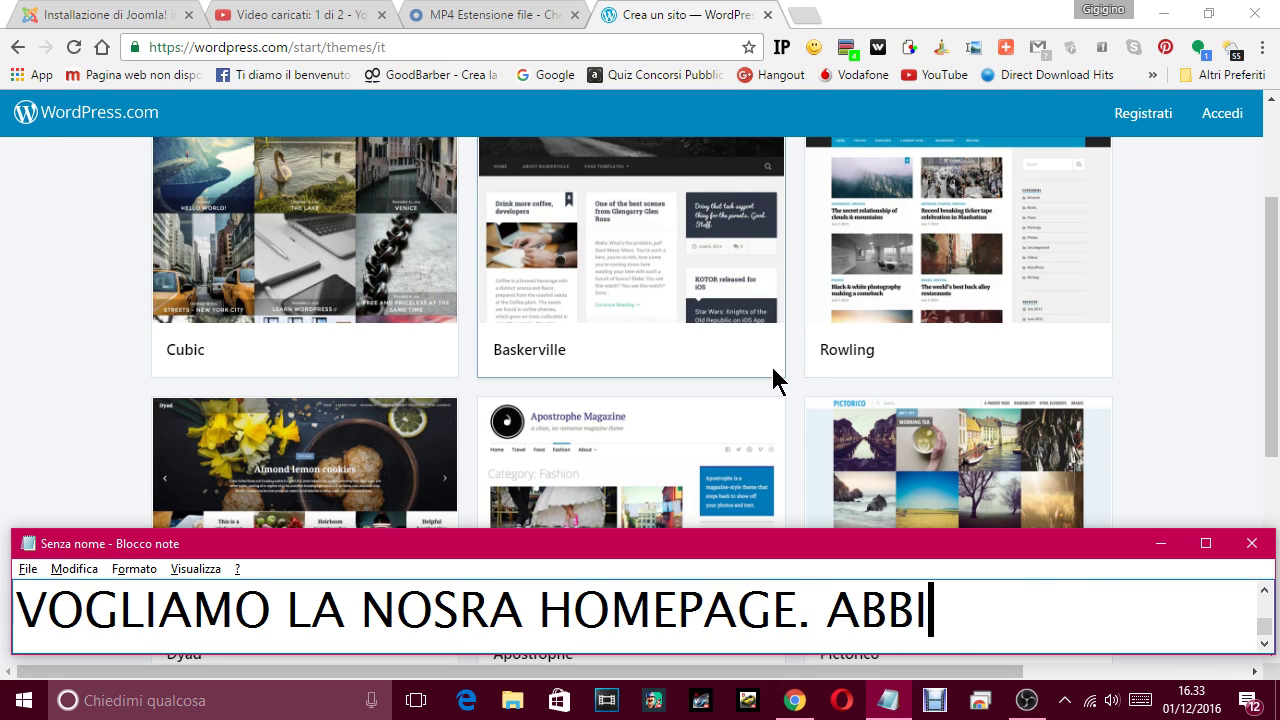
{"action": "type", "text": "AMO SCELTO "}
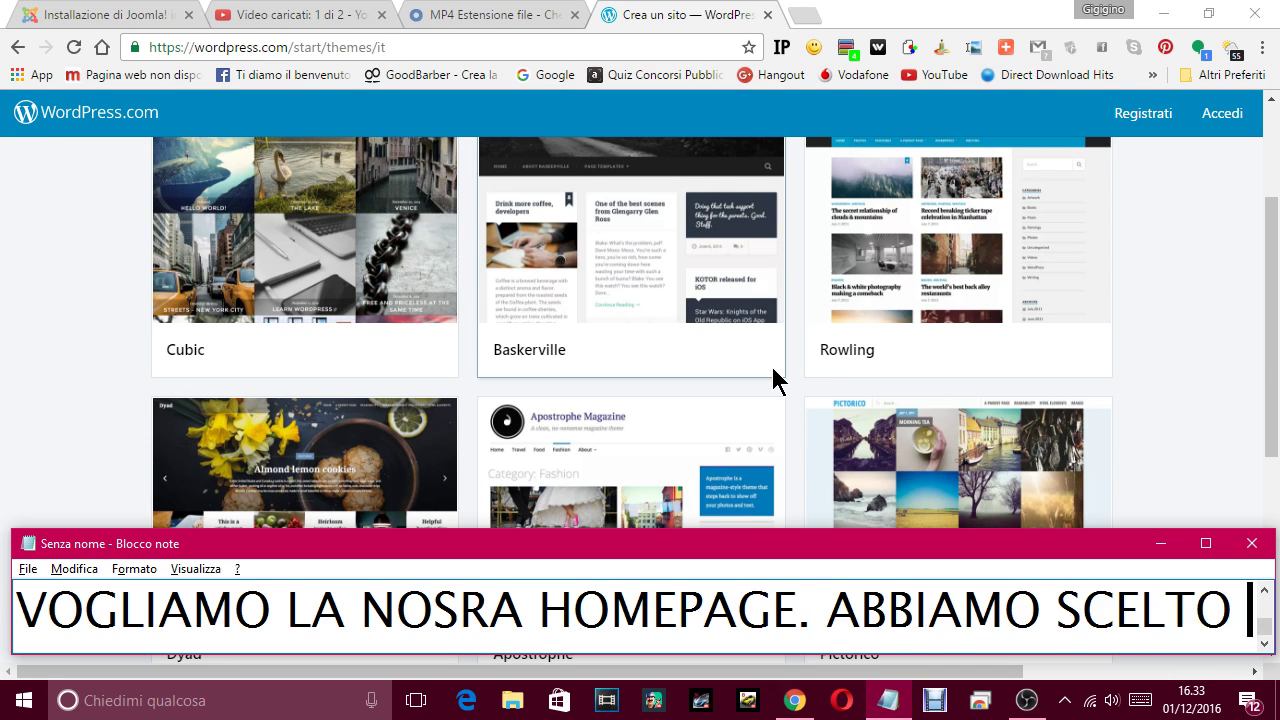
{"action": "type", "text": "LA TERZ"}
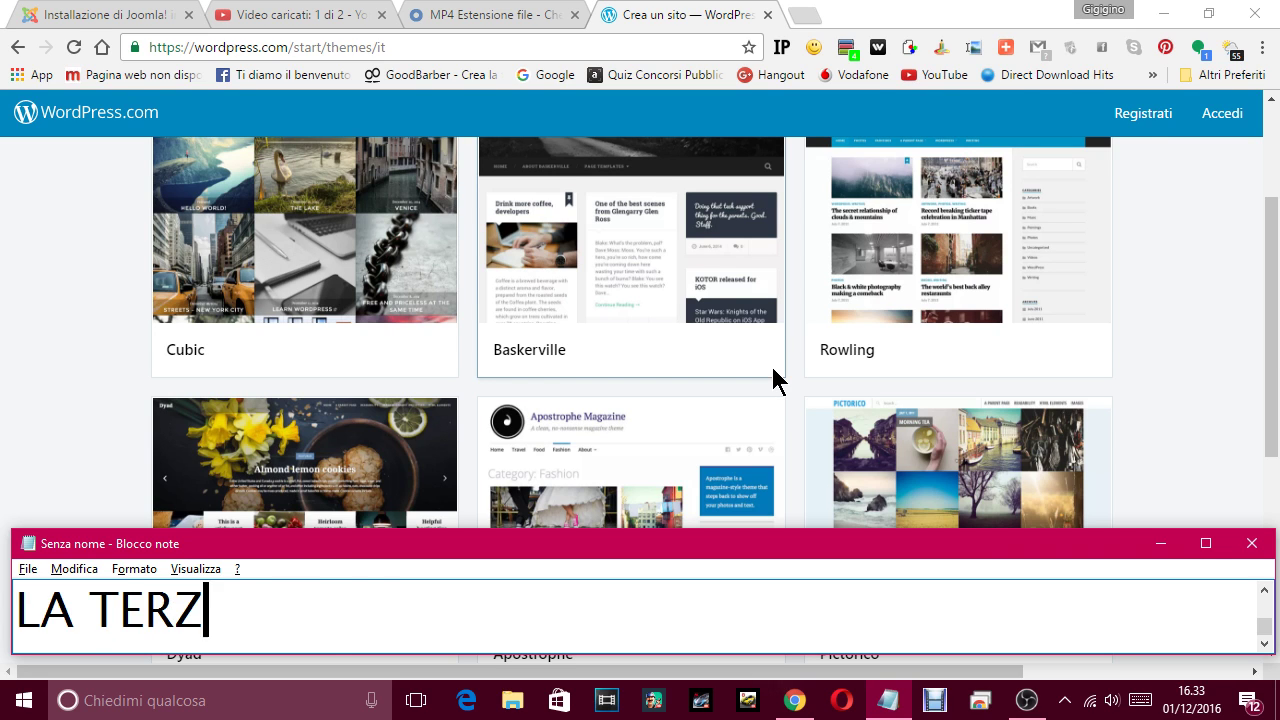
{"action": "type", "text": "A POSSB"}
{"action": "key", "text": "BackSpace"}
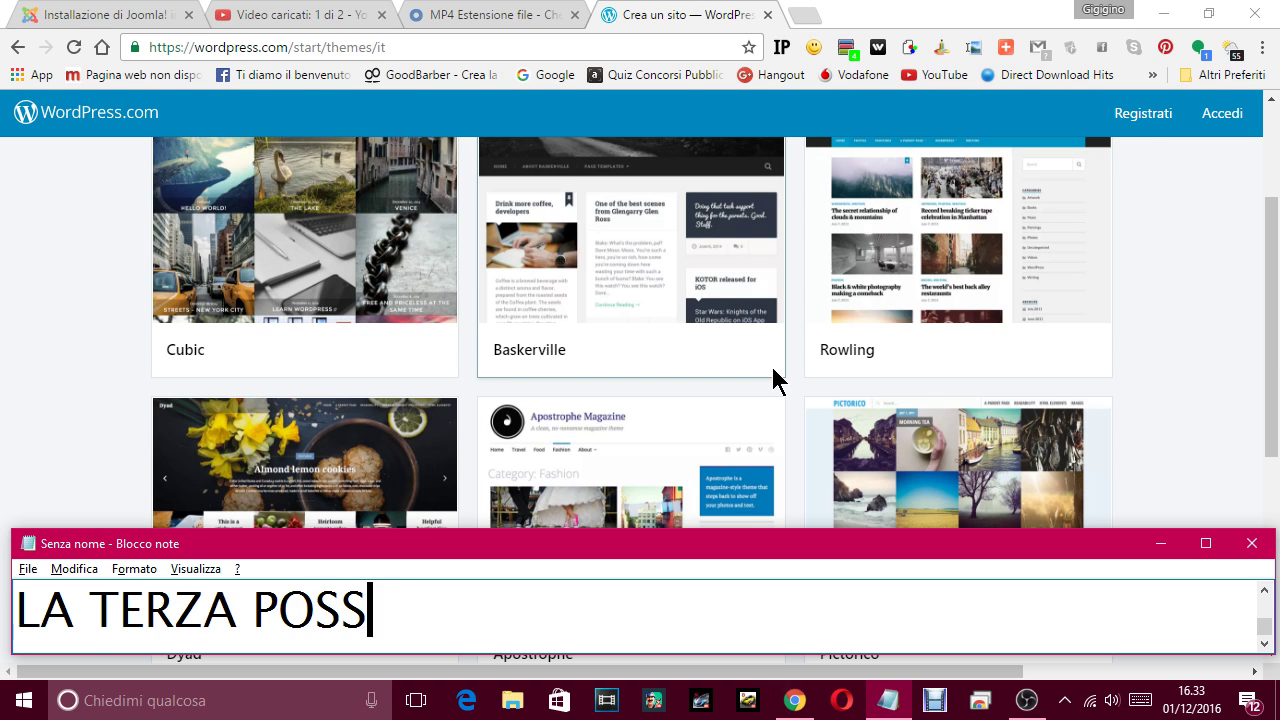
{"action": "type", "text": "IBILIT"}
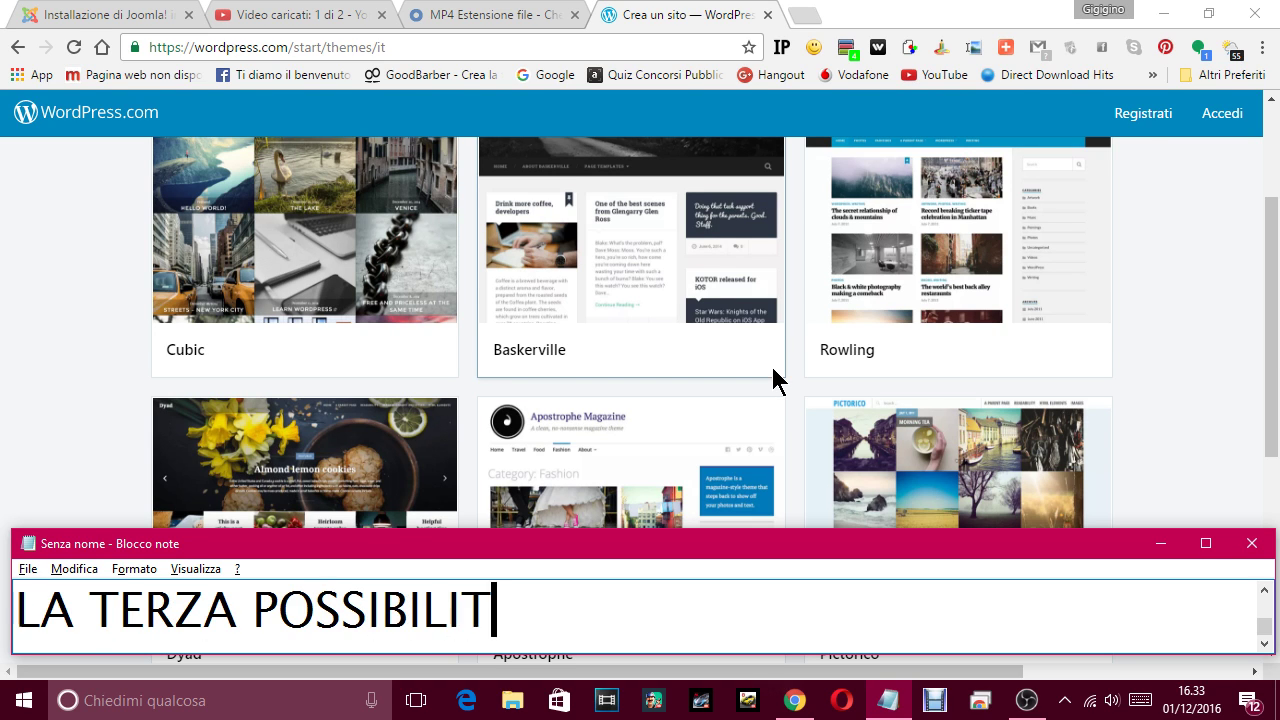
{"action": "type", "text": "A, CL"}
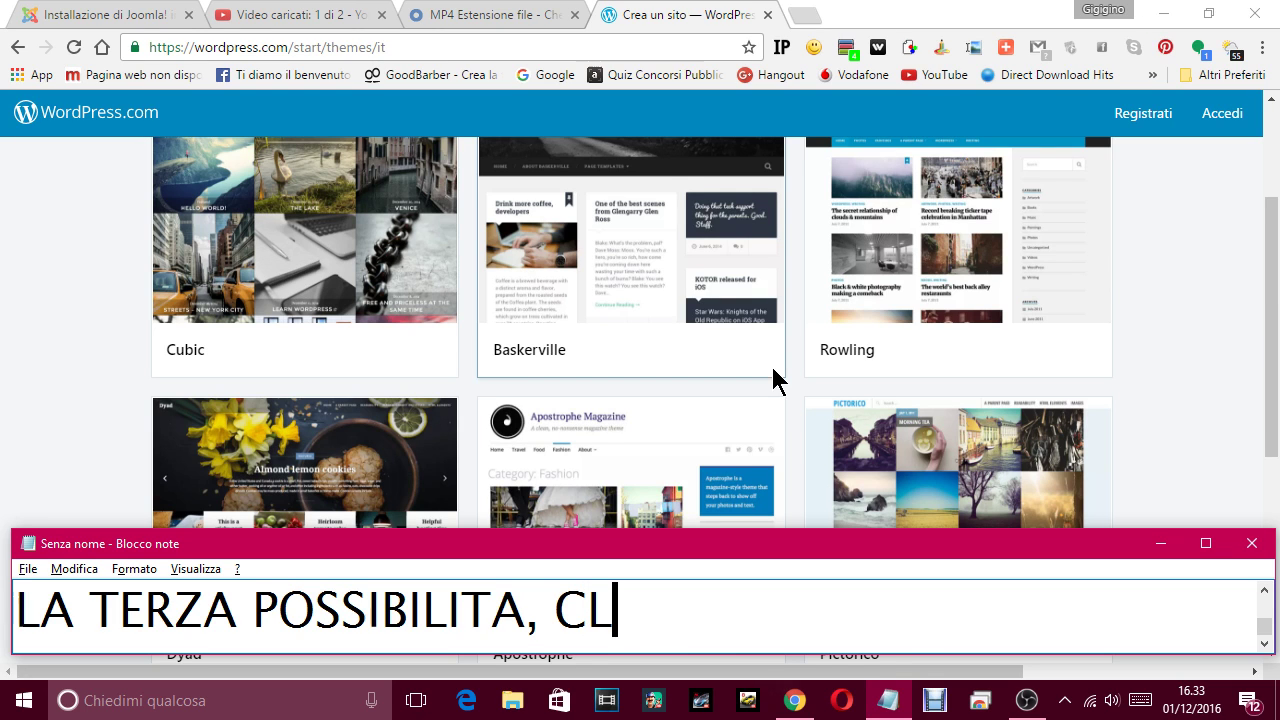
{"action": "type", "text": "ICCANDO"}
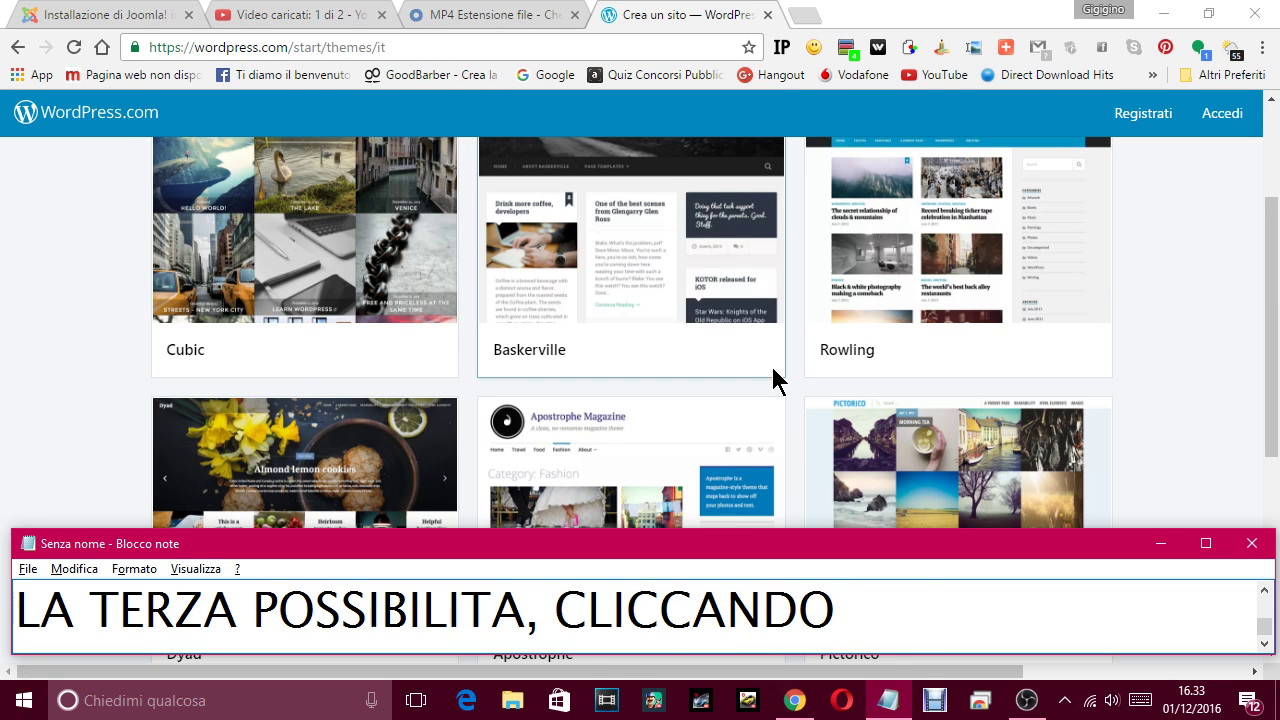
{"action": "type", "text": "CI SOPRA "}
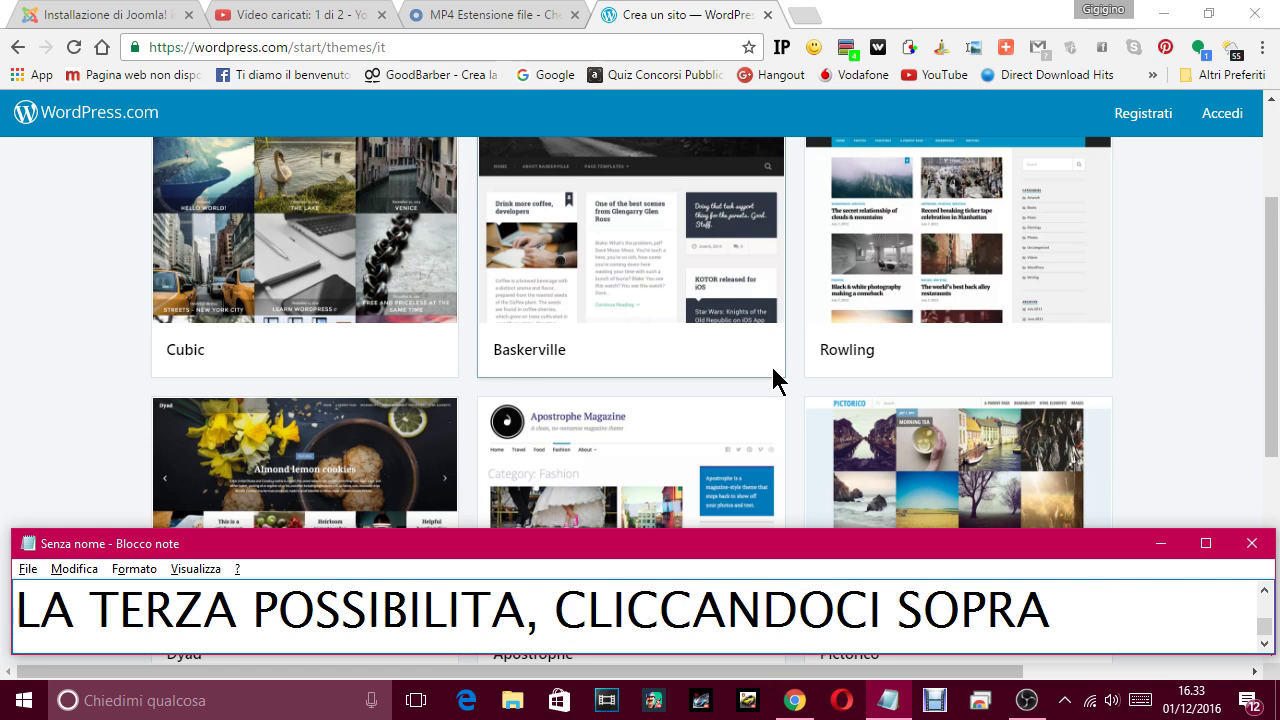
{"action": "type", "text": "SI PASSA "}
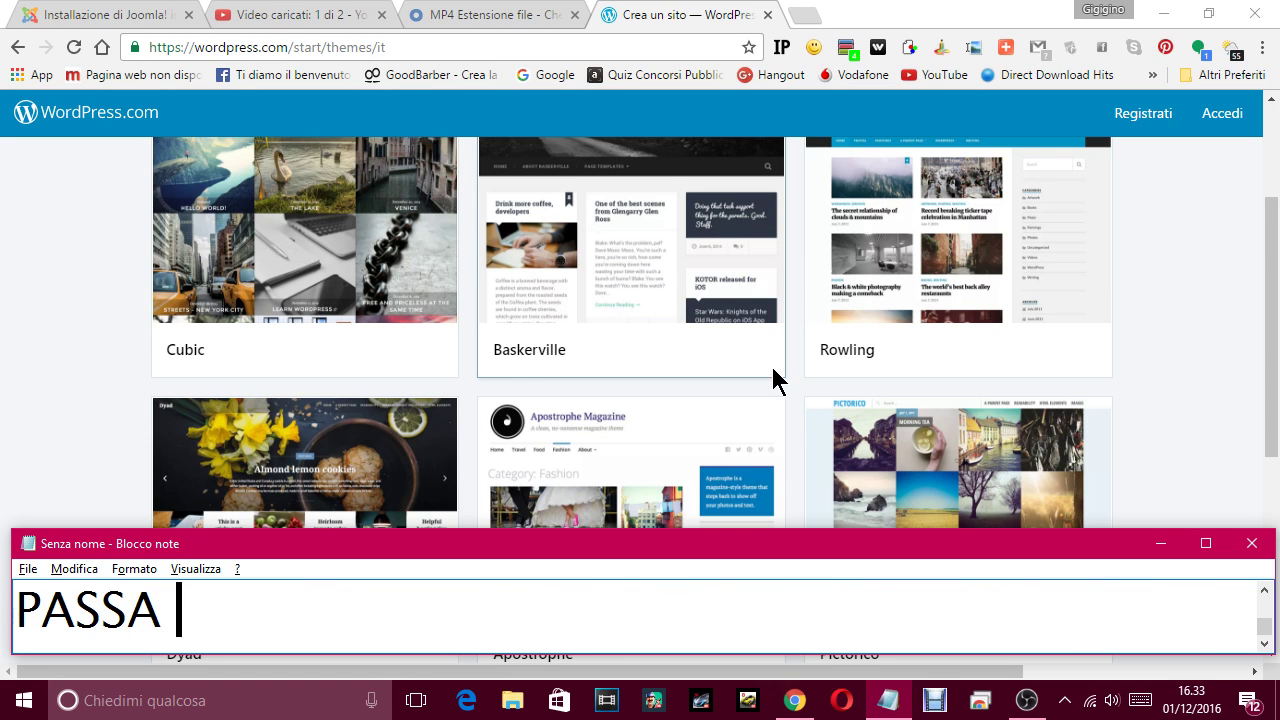
{"action": "type", "text": "LA"}
{"action": "key", "text": "BackSpace"}
{"action": "key", "text": "BackSpace"}
{"action": "key", "text": "BackSpace"}
{"action": "type", "text": "AL"}
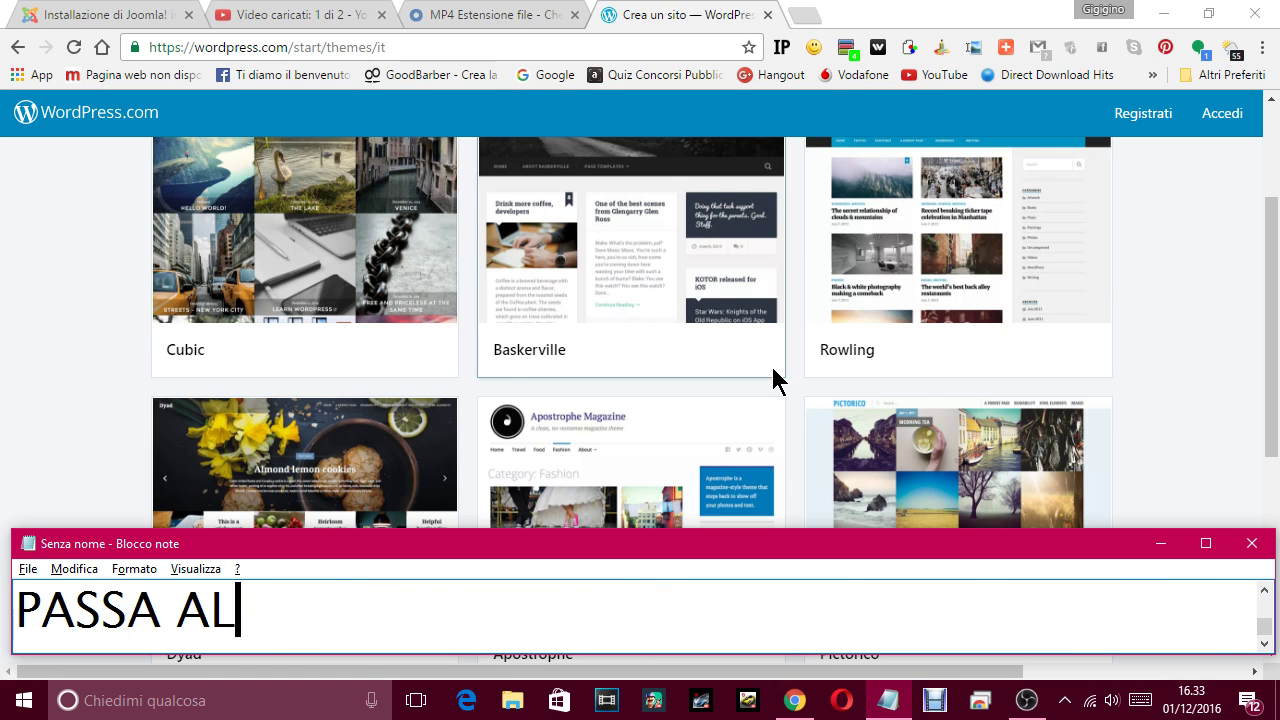
{"action": "type", "text": " TERZO STEP"}
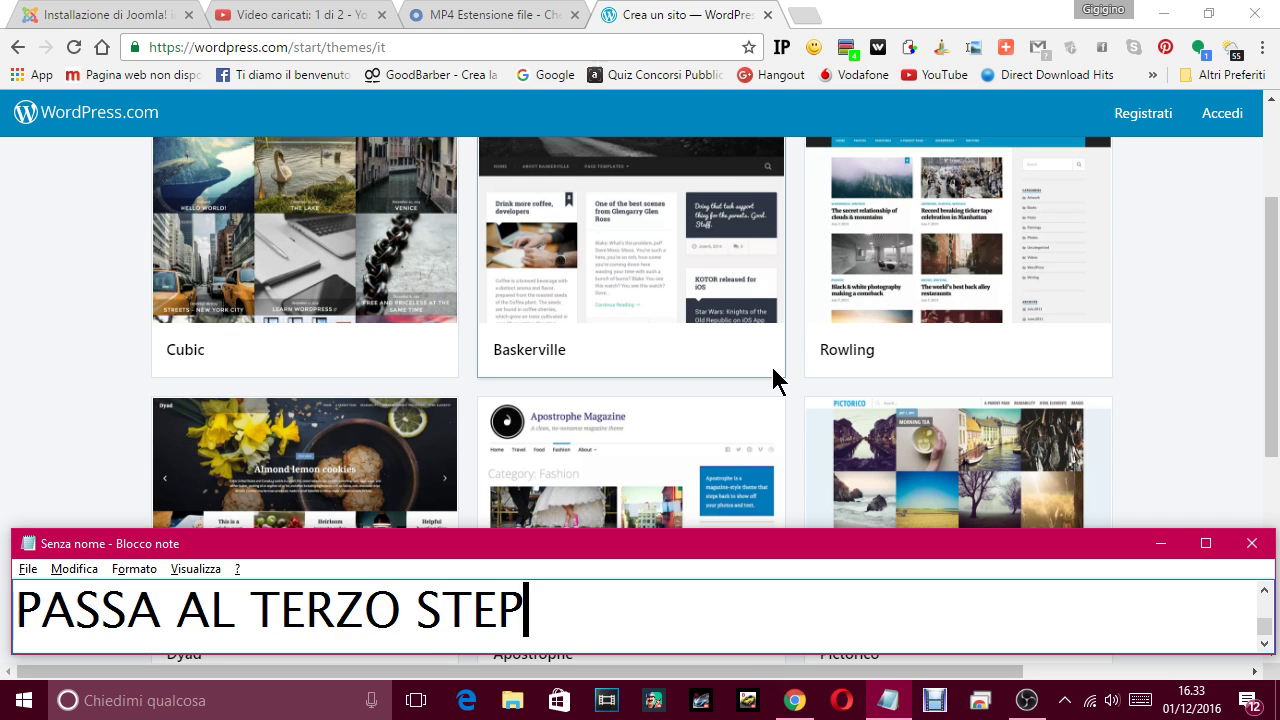
{"action": "type", "text": ", CHE è QUESTO"}
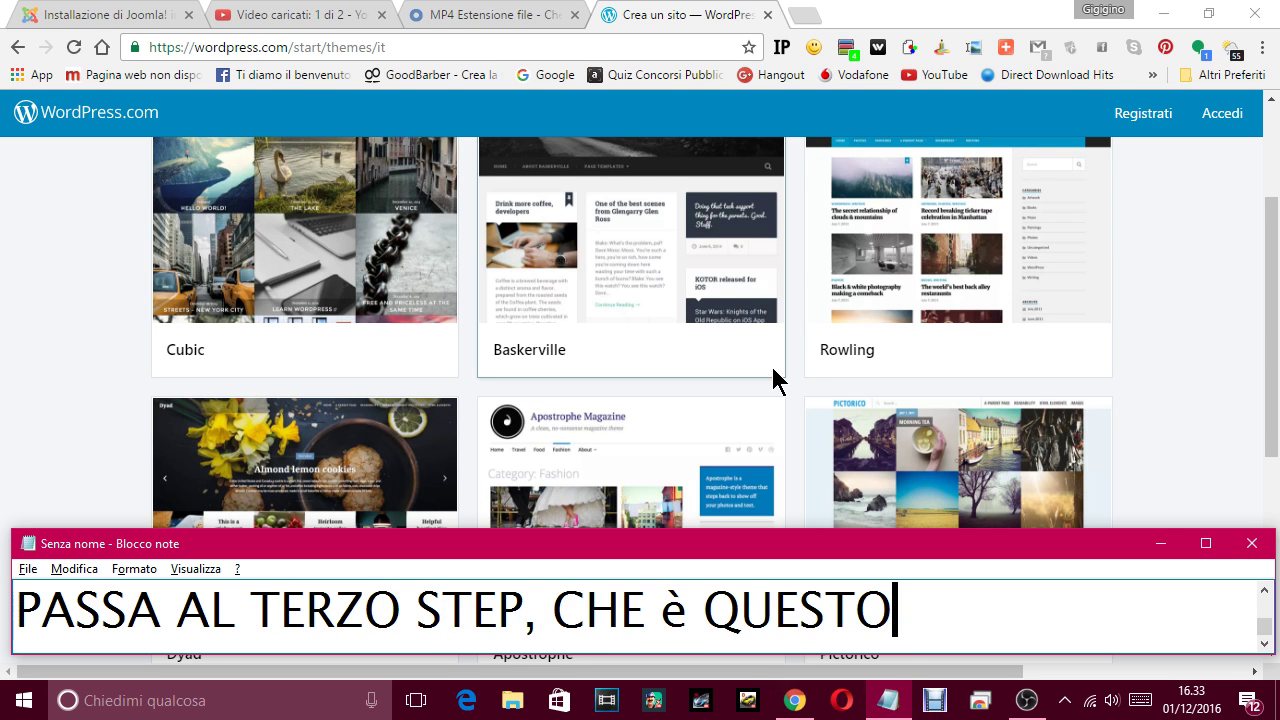
On the theme step, caption 'IL TEMA. SCEGLIAMO UNO.'.
{"action": "scroll", "coordinate": [723, 329], "scroll_direction": "up", "scroll_amount": 2}
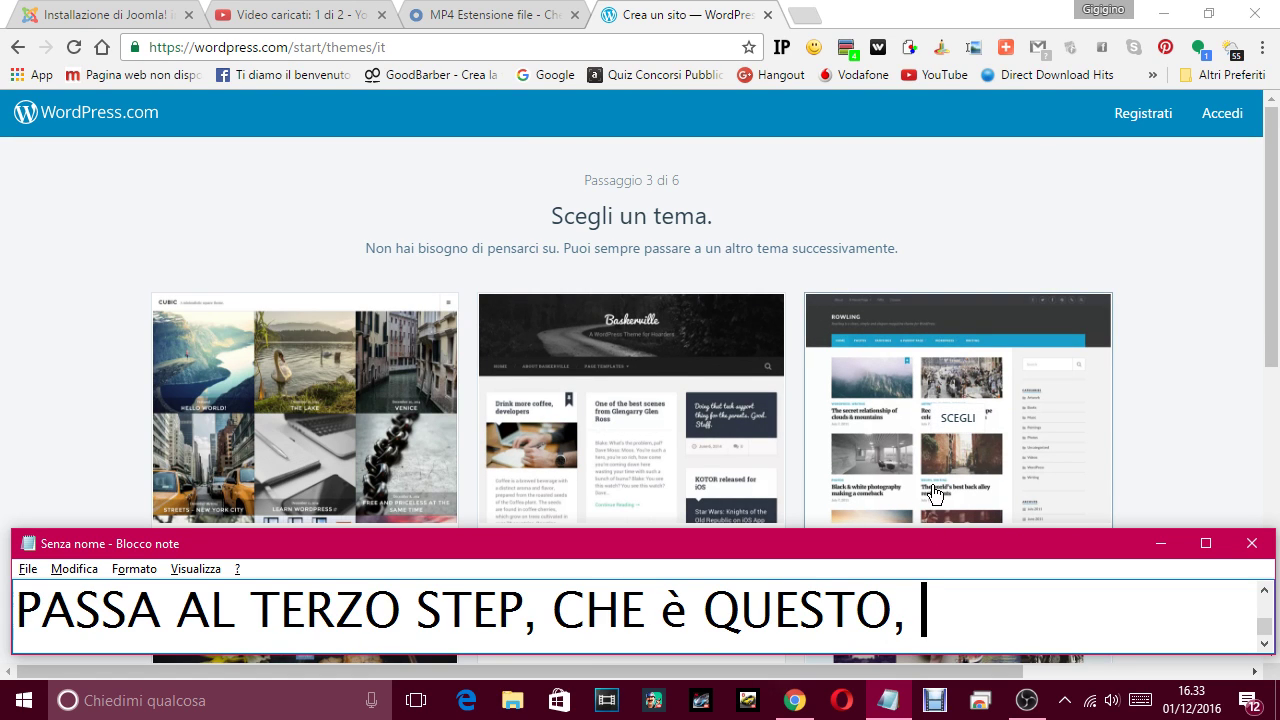
{"action": "type", "text": "IL TEM"}
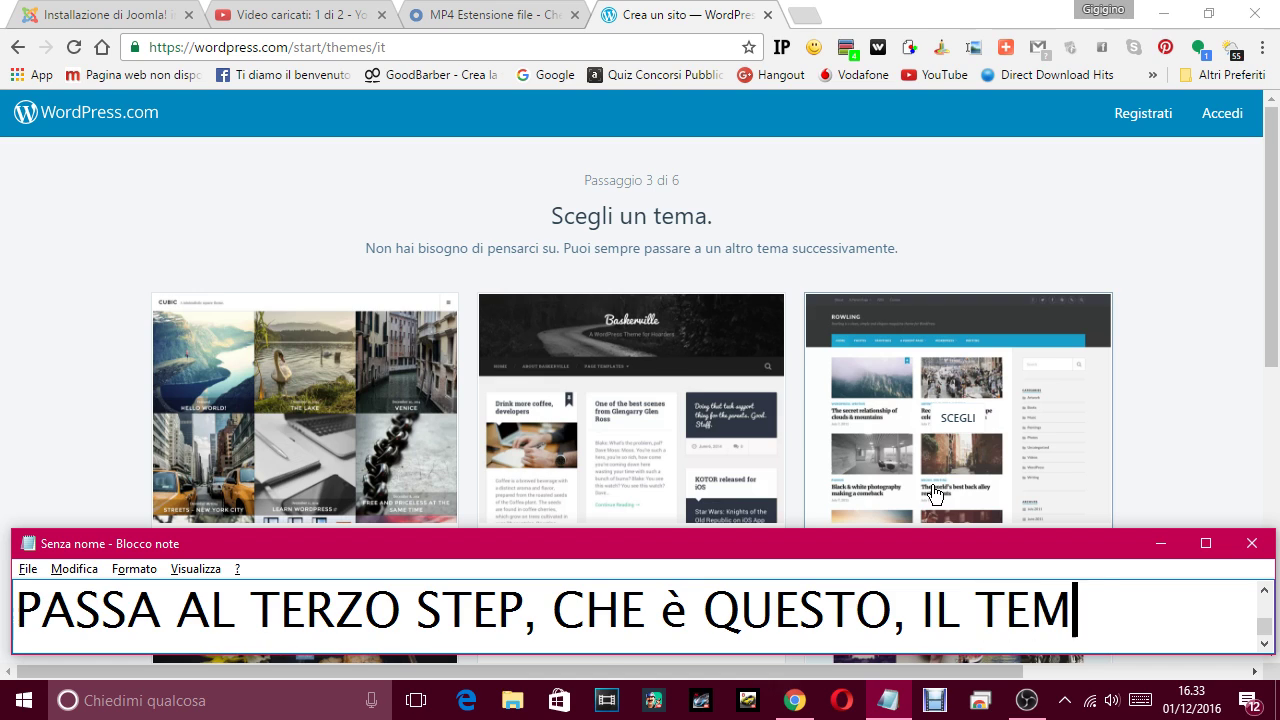
{"action": "type", "text": "P"}
{"action": "key", "text": "BackSpace"}
{"action": "type", "text": "A."}
{"action": "type", "text": "SCEG"}
{"action": "type", "text": "LIA"}
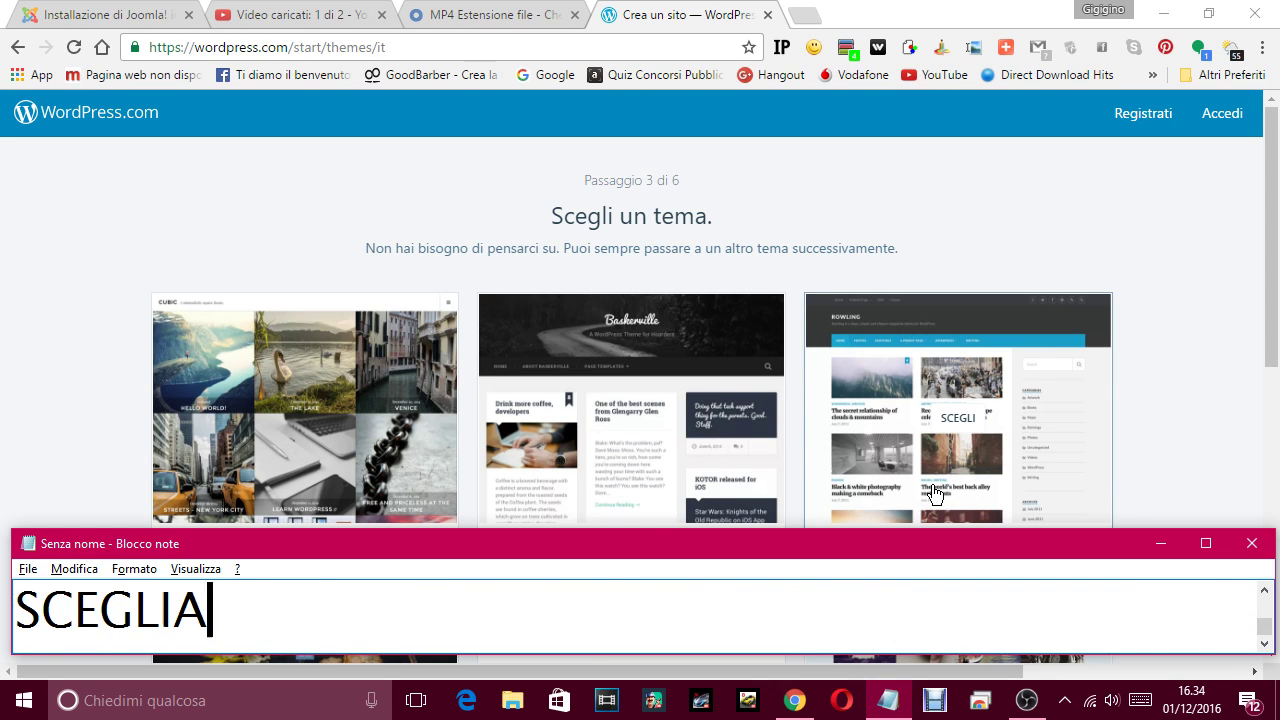
{"action": "type", "text": "MO UNO."}
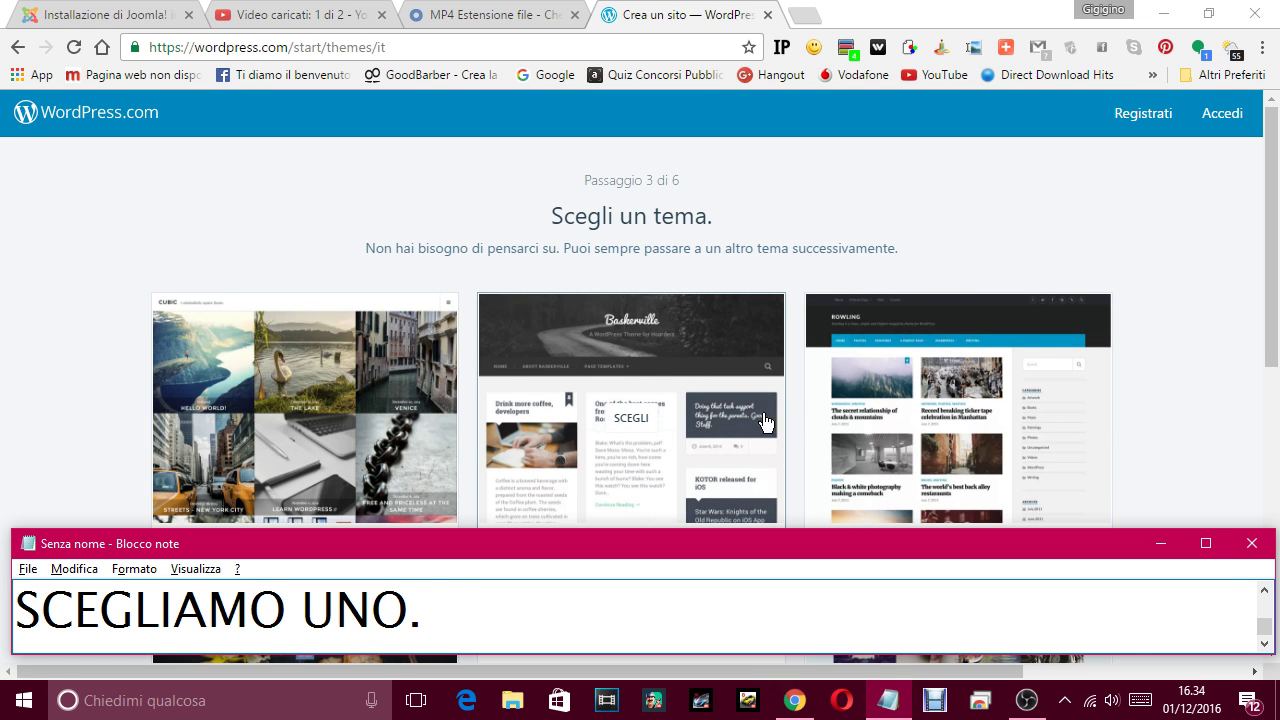
Choose the Baskerville theme, then open a new blank browser tab.
{"action": "left_click", "coordinate": [640, 432]}
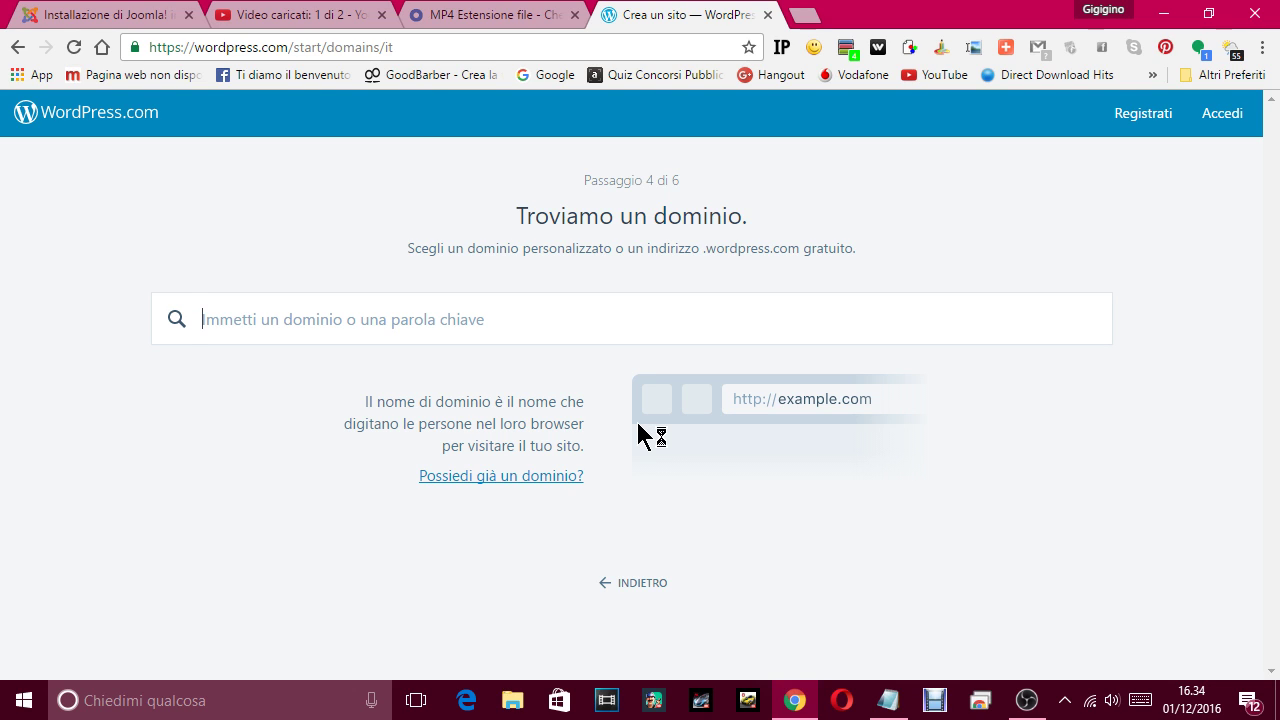
{"action": "left_click", "coordinate": [810, 28]}
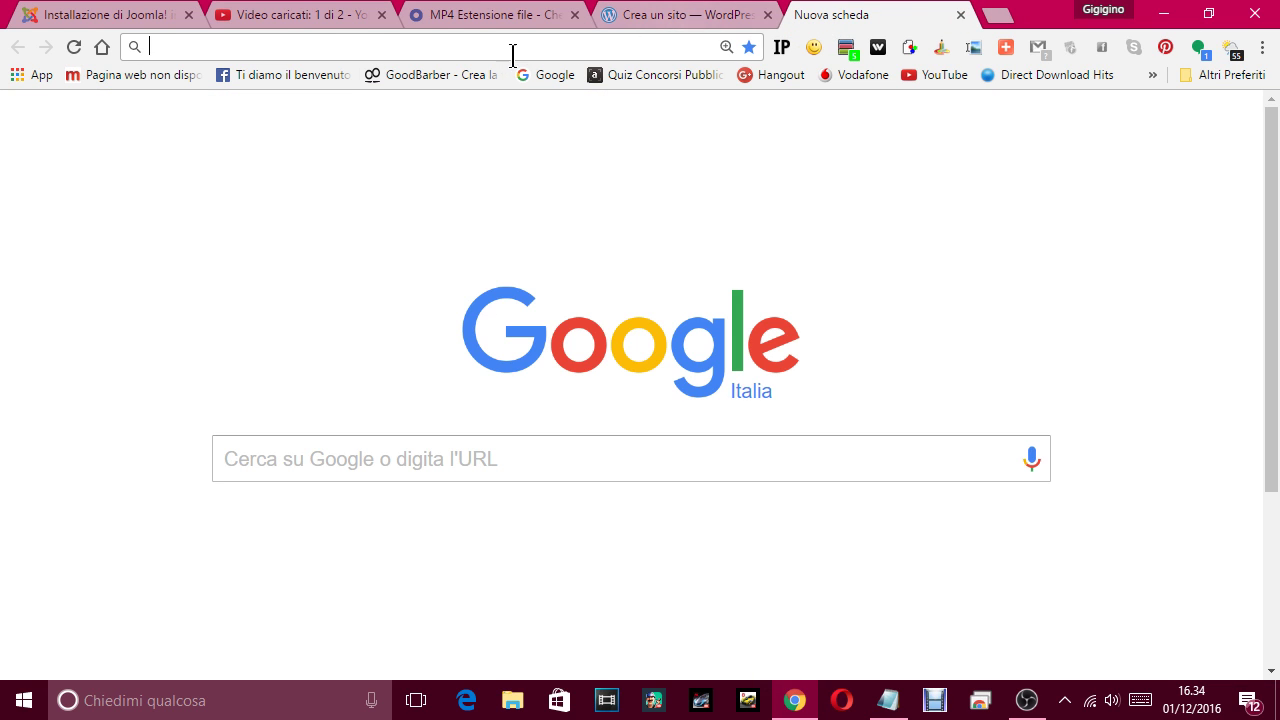
Switch back to the 'Crea un sito — WordPress' tab showing the domain step.
{"action": "left_click", "coordinate": [697, 20]}
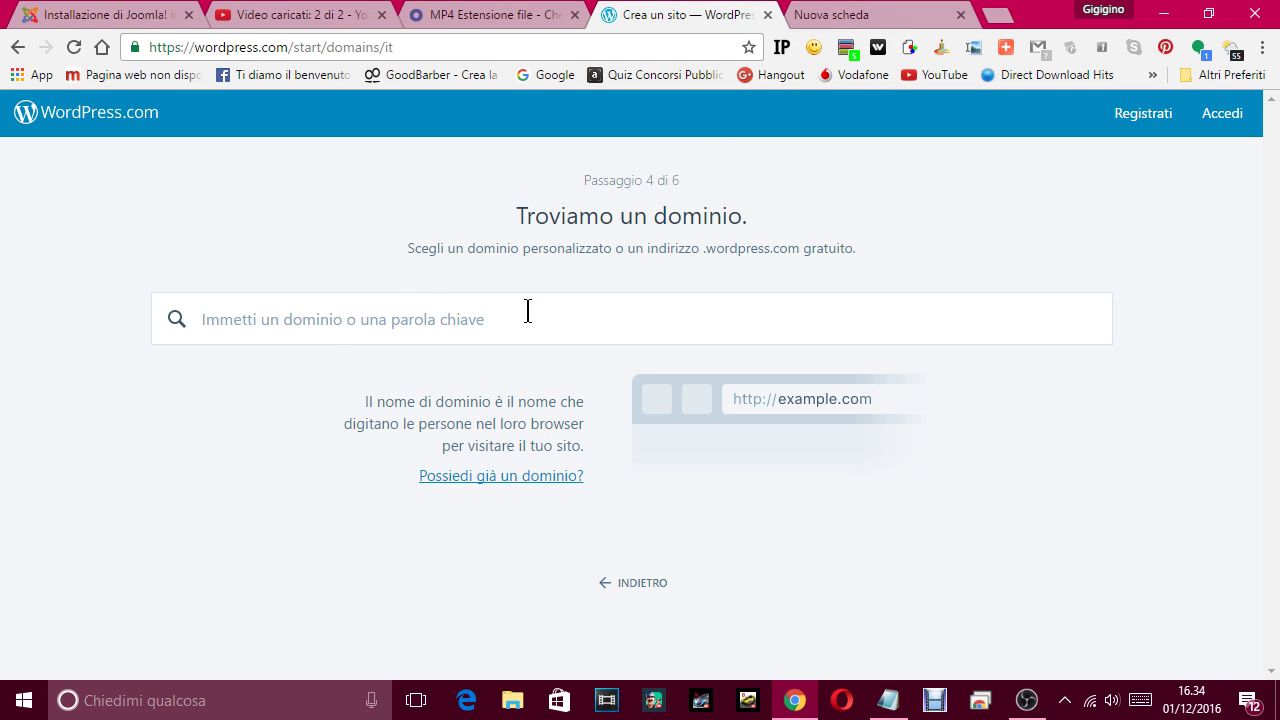
Highlight the custom-or-free domain subtitle and search domains for 'MIOSITO'.
{"action": "left_click_drag", "start_coordinate": [466, 257], "coordinate": [864, 245]}
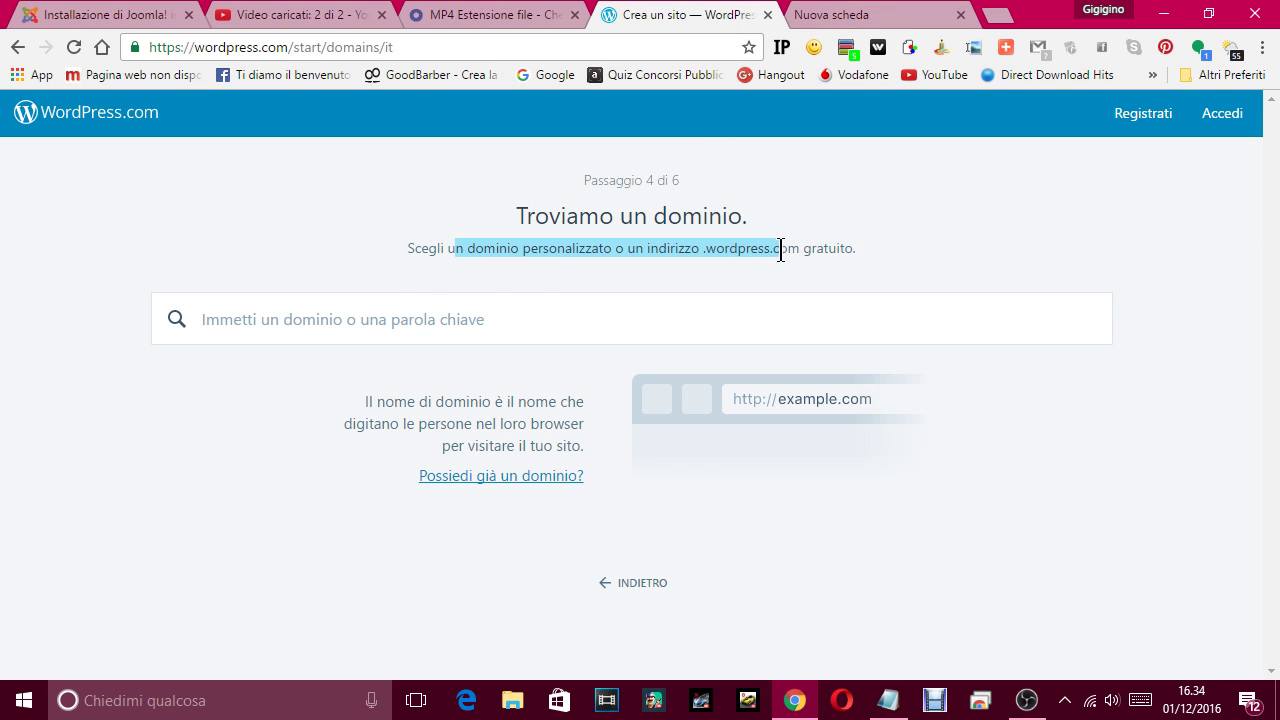
{"action": "left_click", "coordinate": [258, 320]}
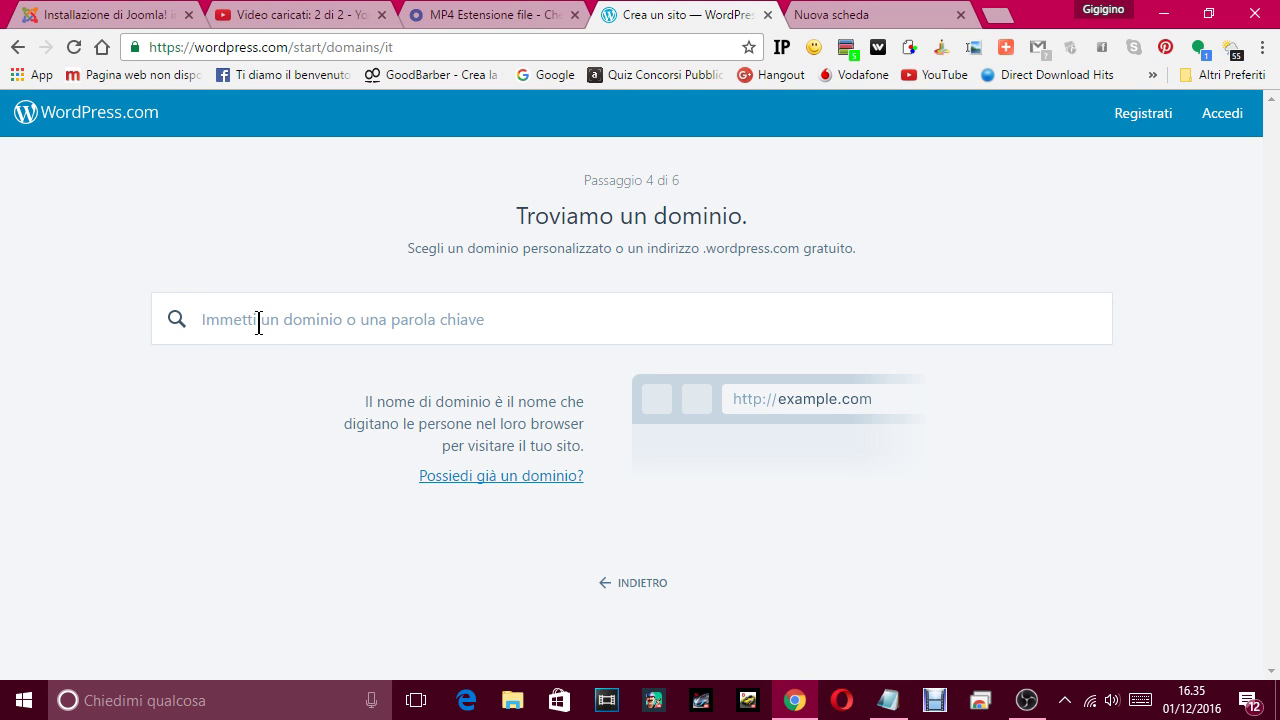
{"action": "type", "text": "MIOSITO"}
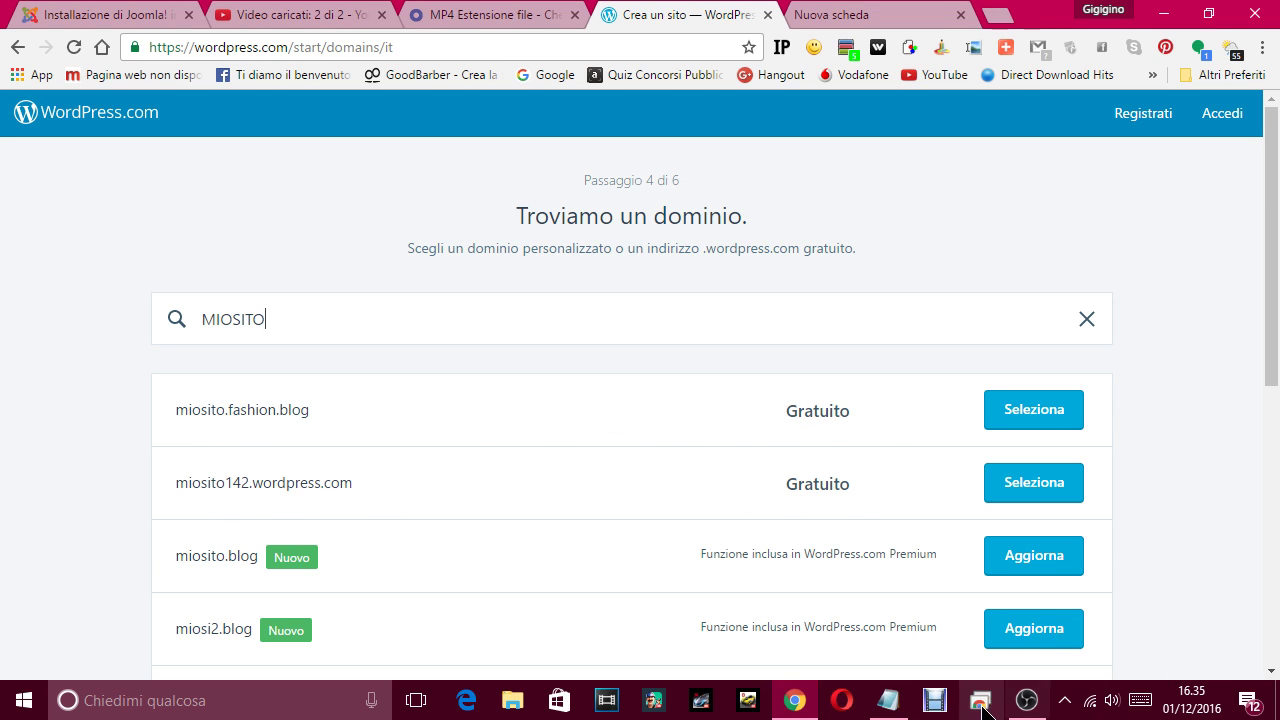
Caption that the theme is chosen and the next step is picking a domain we like.
{"action": "left_click", "coordinate": [889, 700]}
{"action": "type", "text": "SCEGLIAMO UNO."}
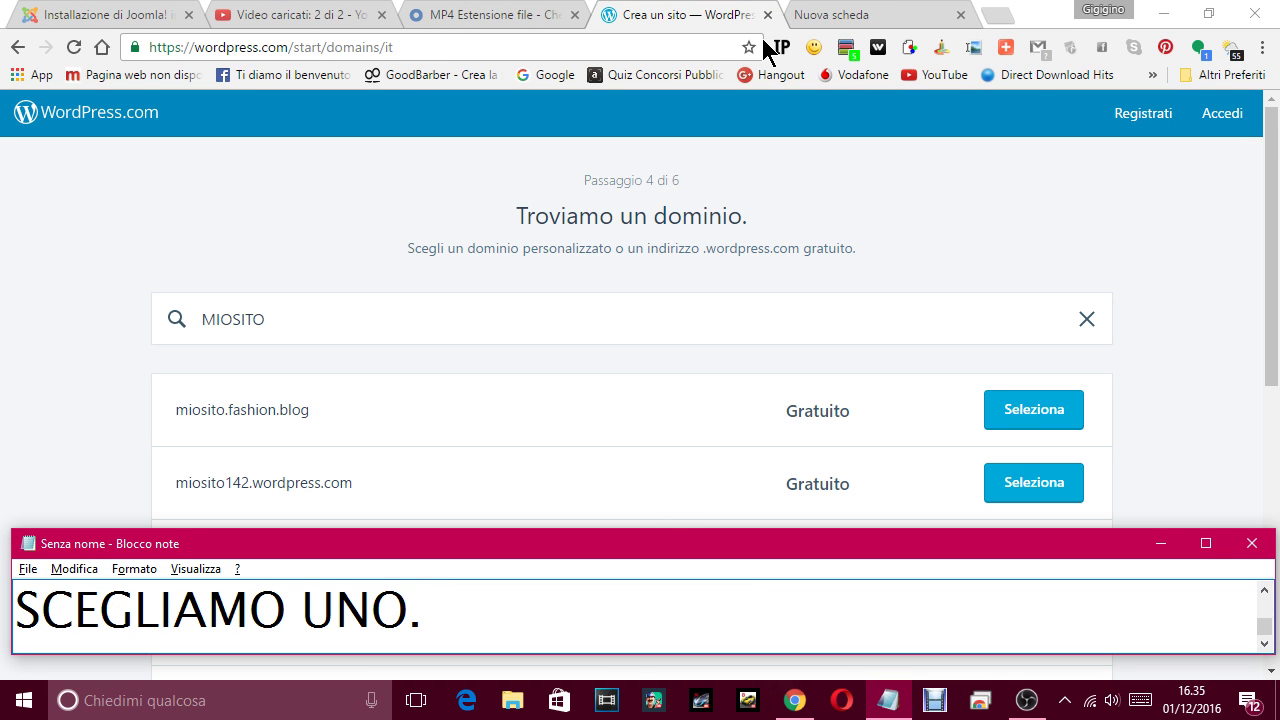
{"action": "type", "text": " ABBIAMO "}
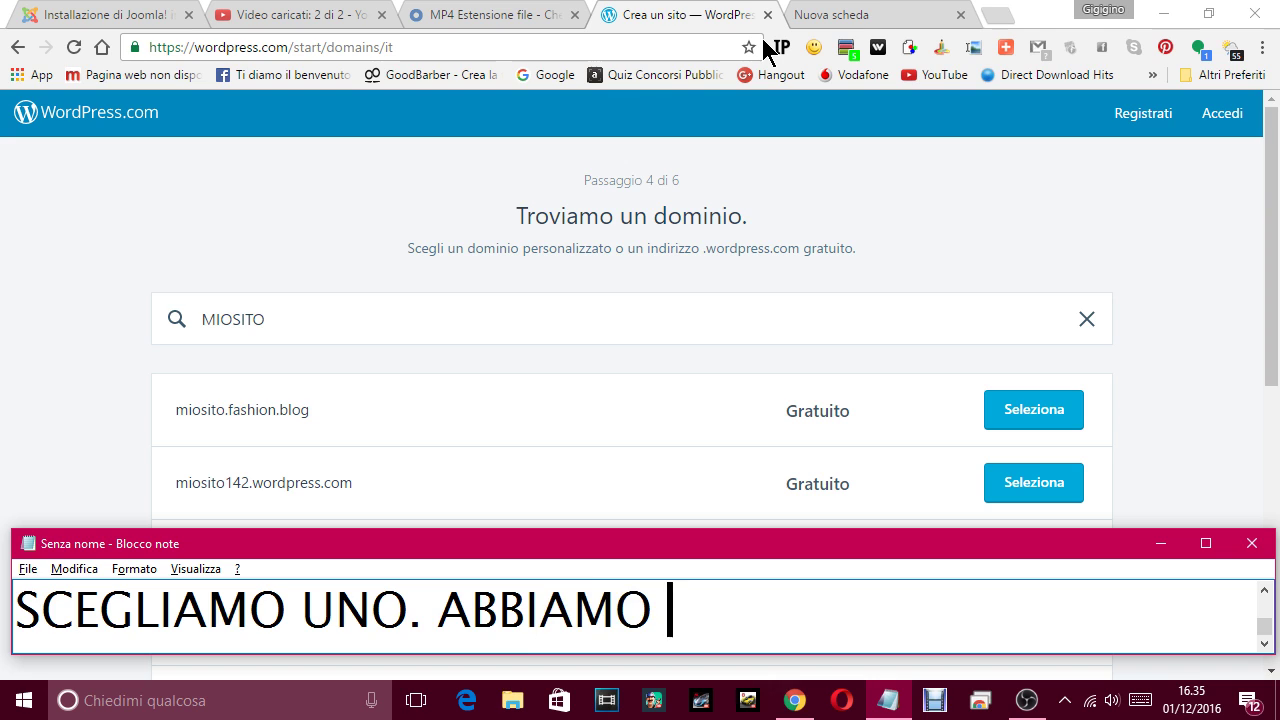
{"action": "type", "text": "SCELTO IL TEMO"}
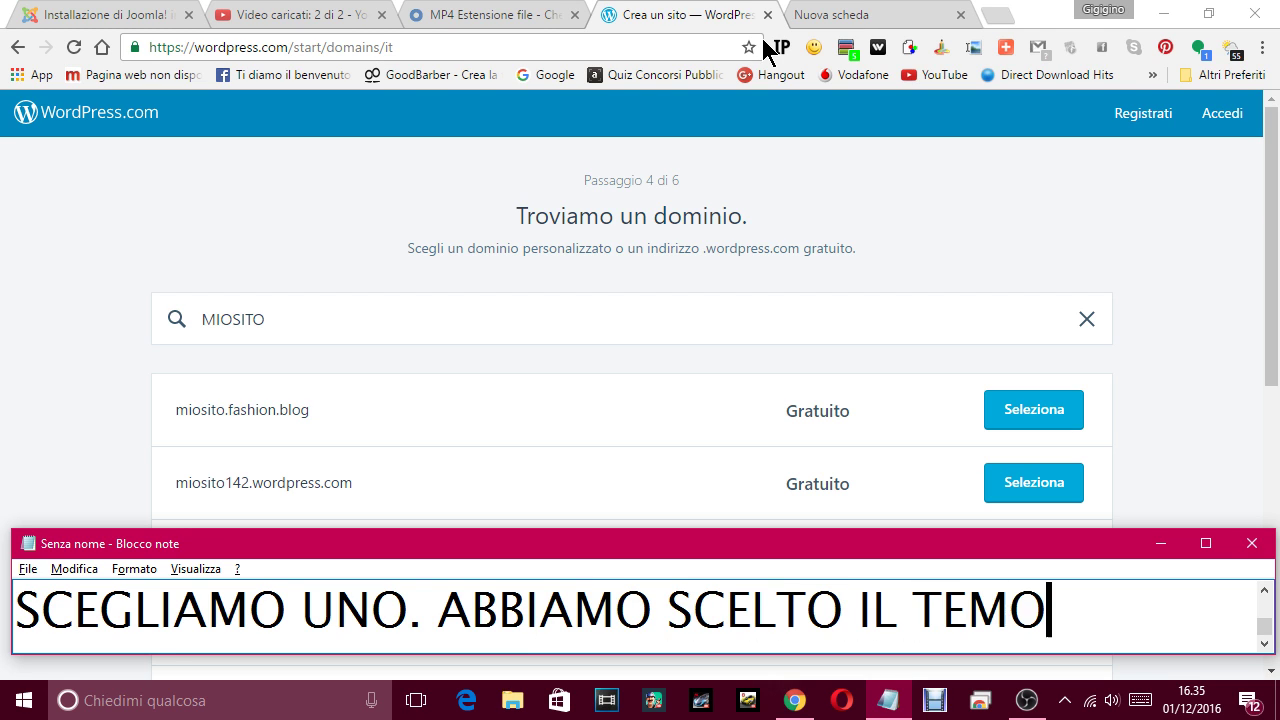
{"action": "key", "text": "BackSpace"}
{"action": "type", "text": "A, E"}
{"action": "key", "text": "BackSpace"}
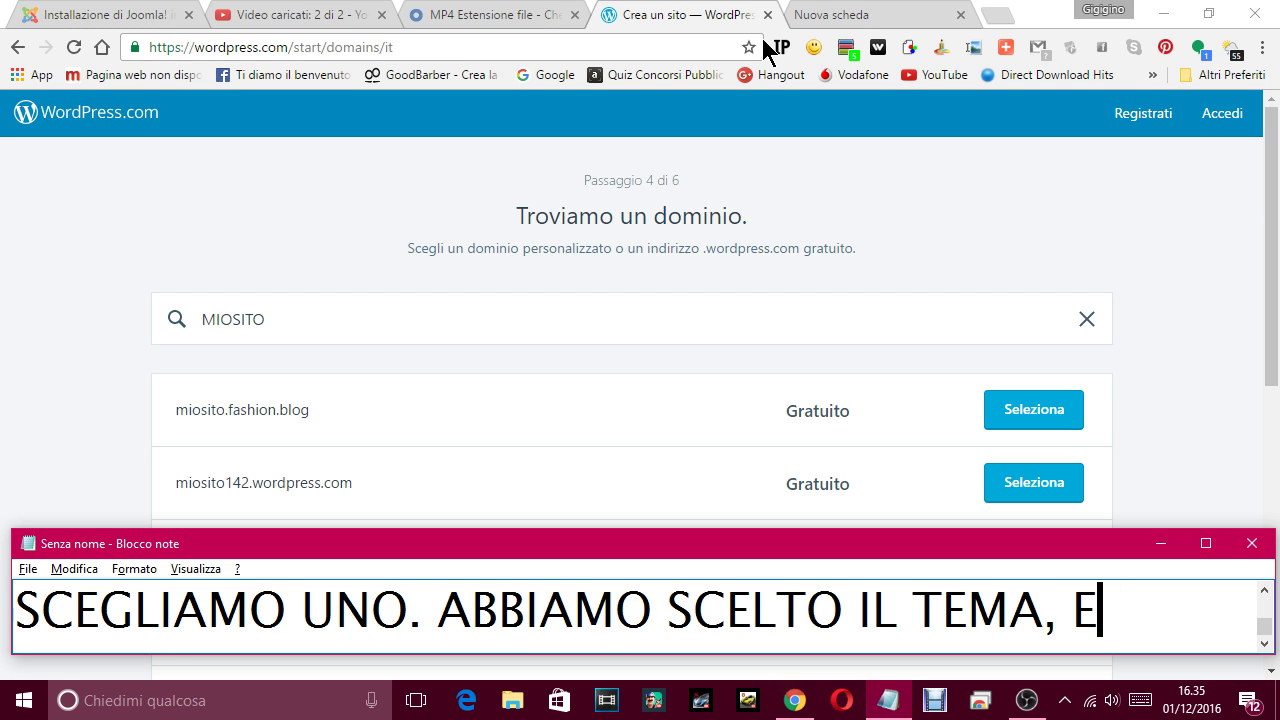
{"action": "type", "text": "AL PROSS"}
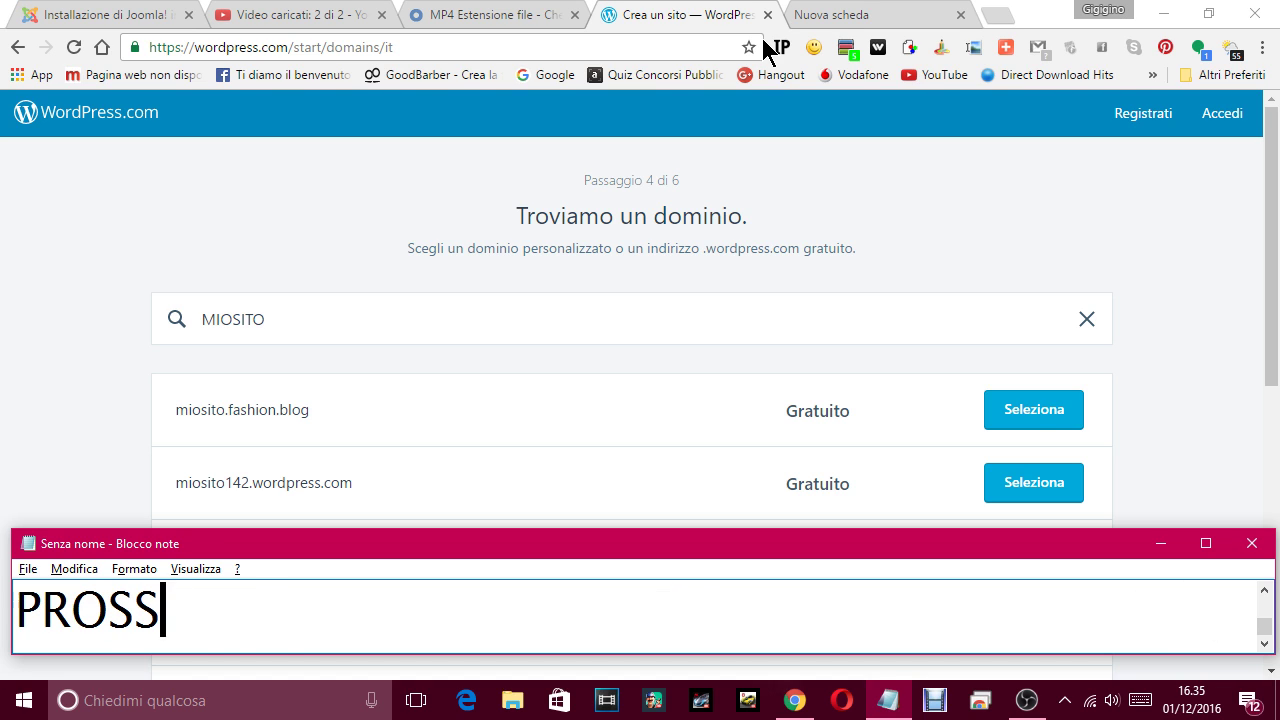
{"action": "type", "text": "IMO STEP, S"}
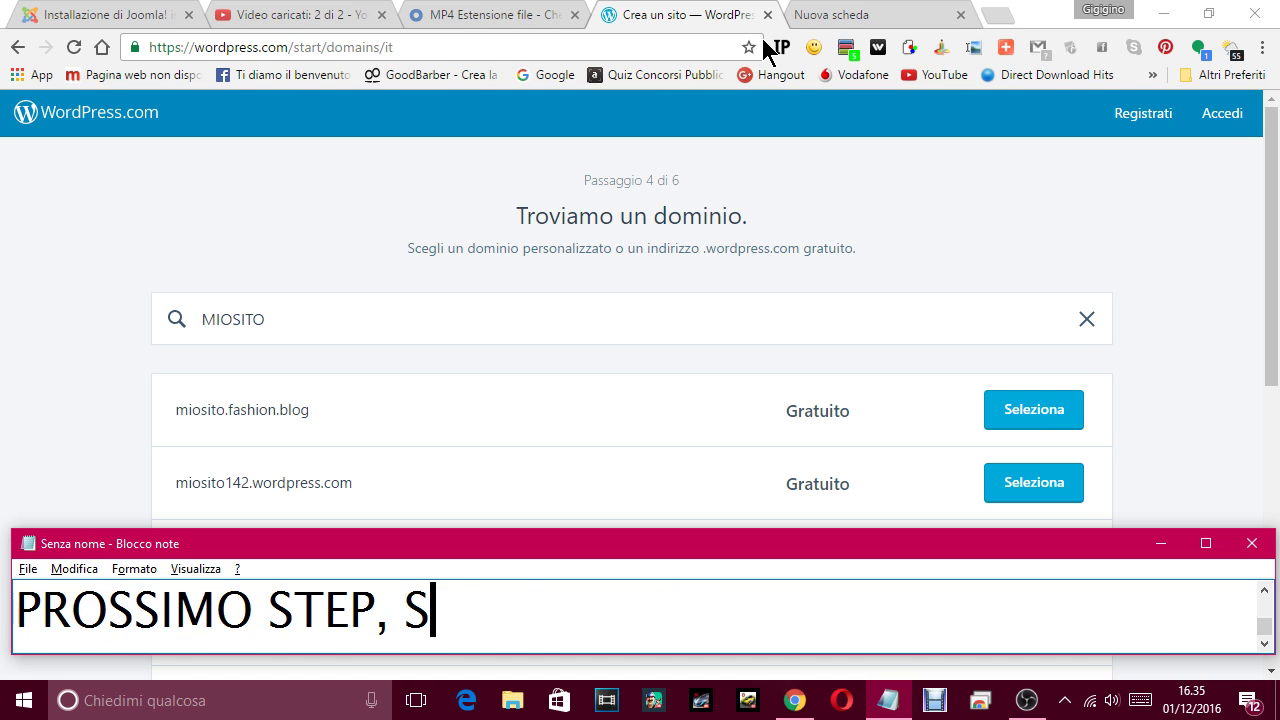
{"action": "type", "text": "CEGLIAMO U"}
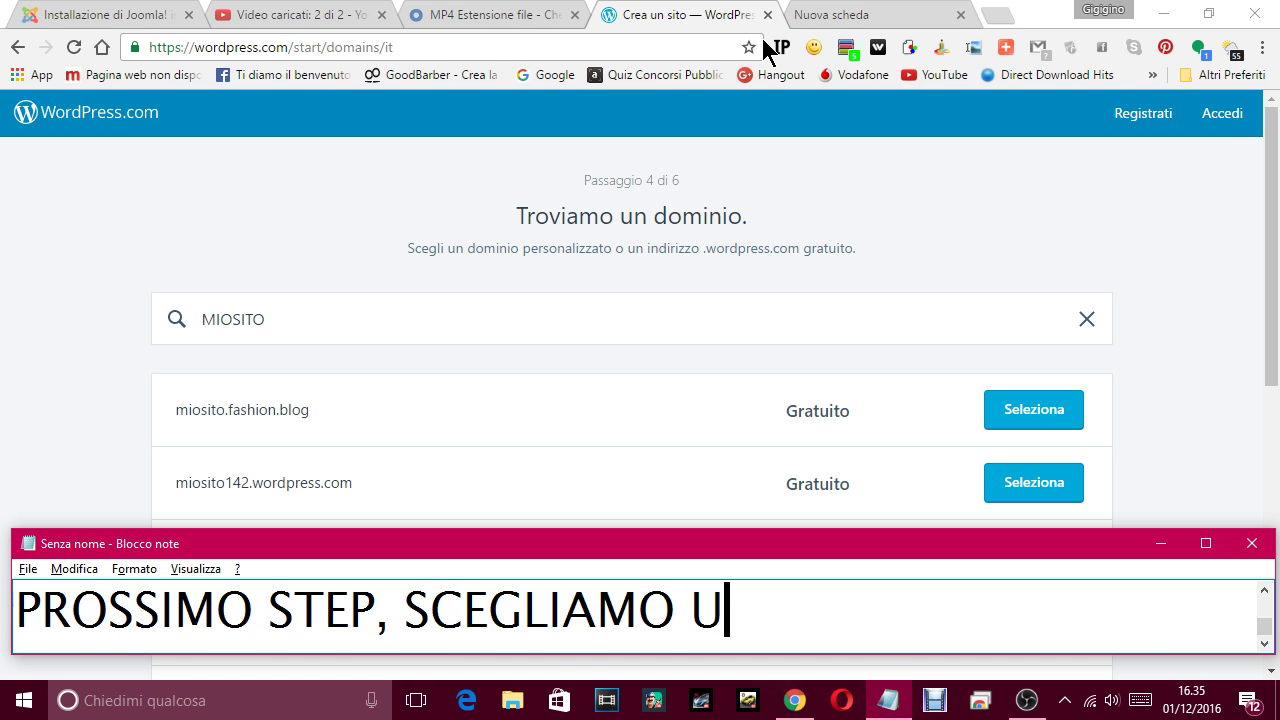
{"action": "type", "text": "N DOMINIO"}
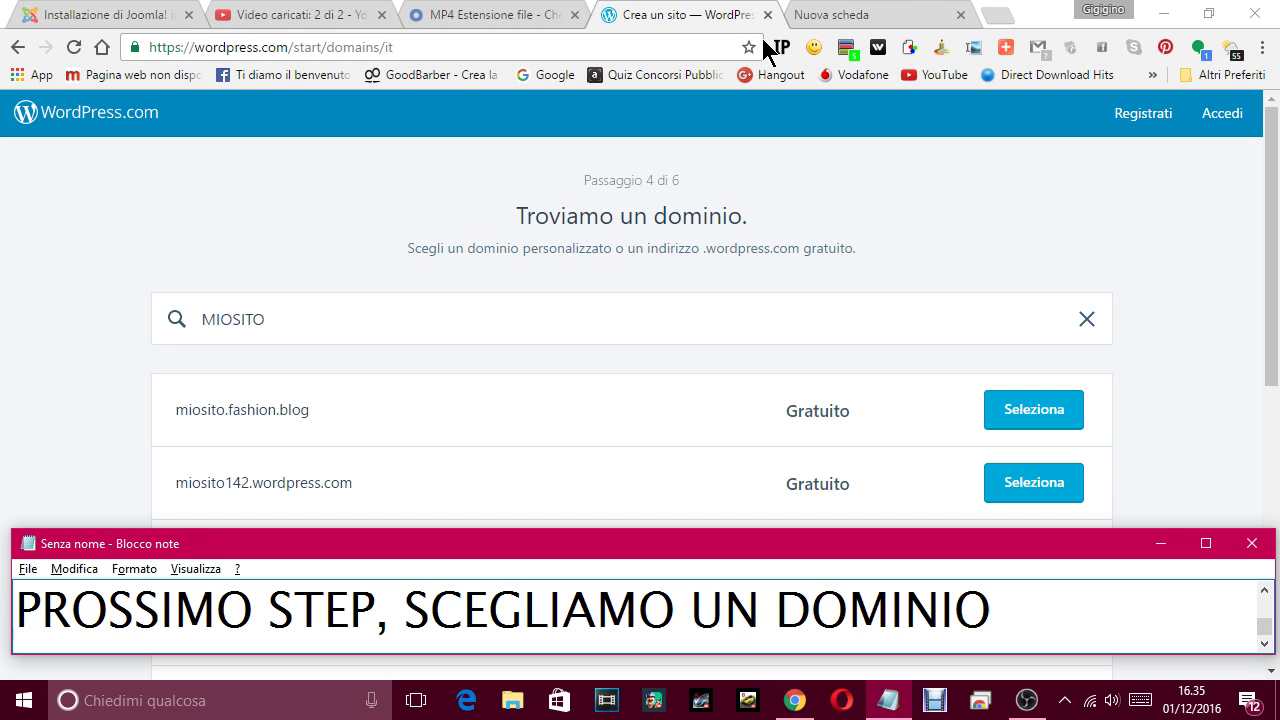
{"action": "type", "text": ", "}
{"action": "type", "text": "PRENDIAO"}
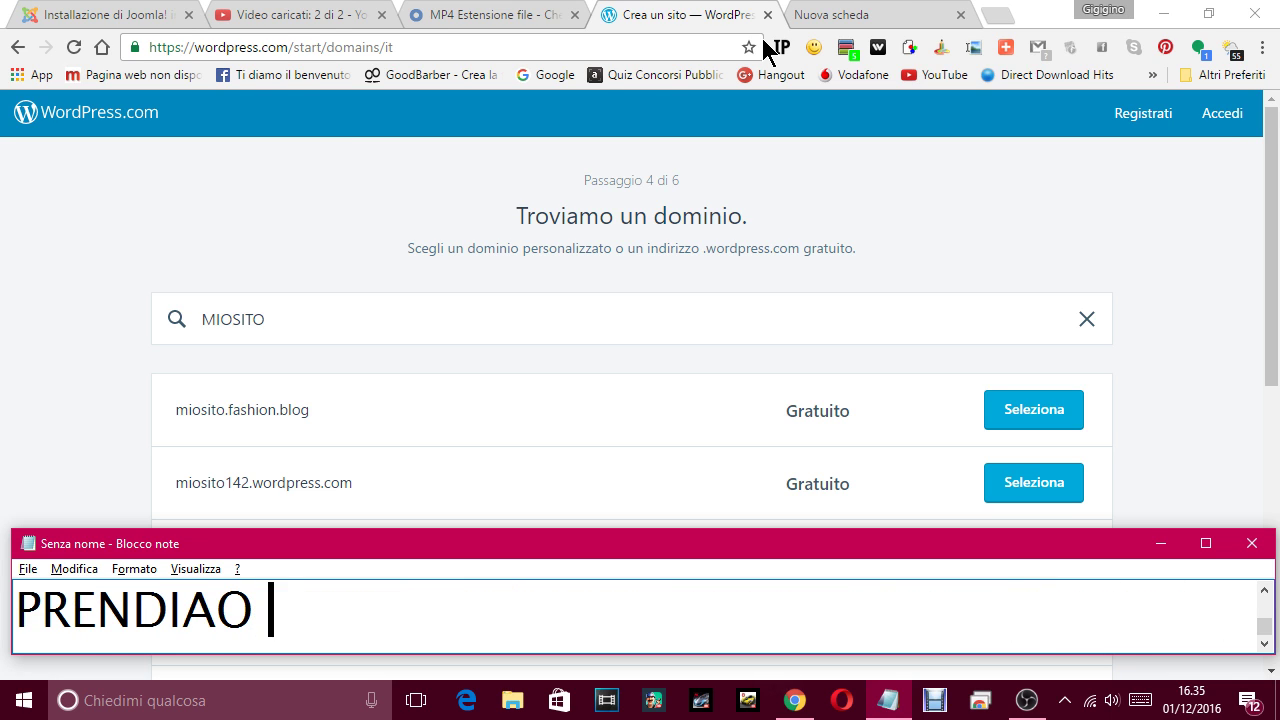
{"action": "key", "text": "BackSpace"}
{"action": "type", "text": "MO QUELL"}
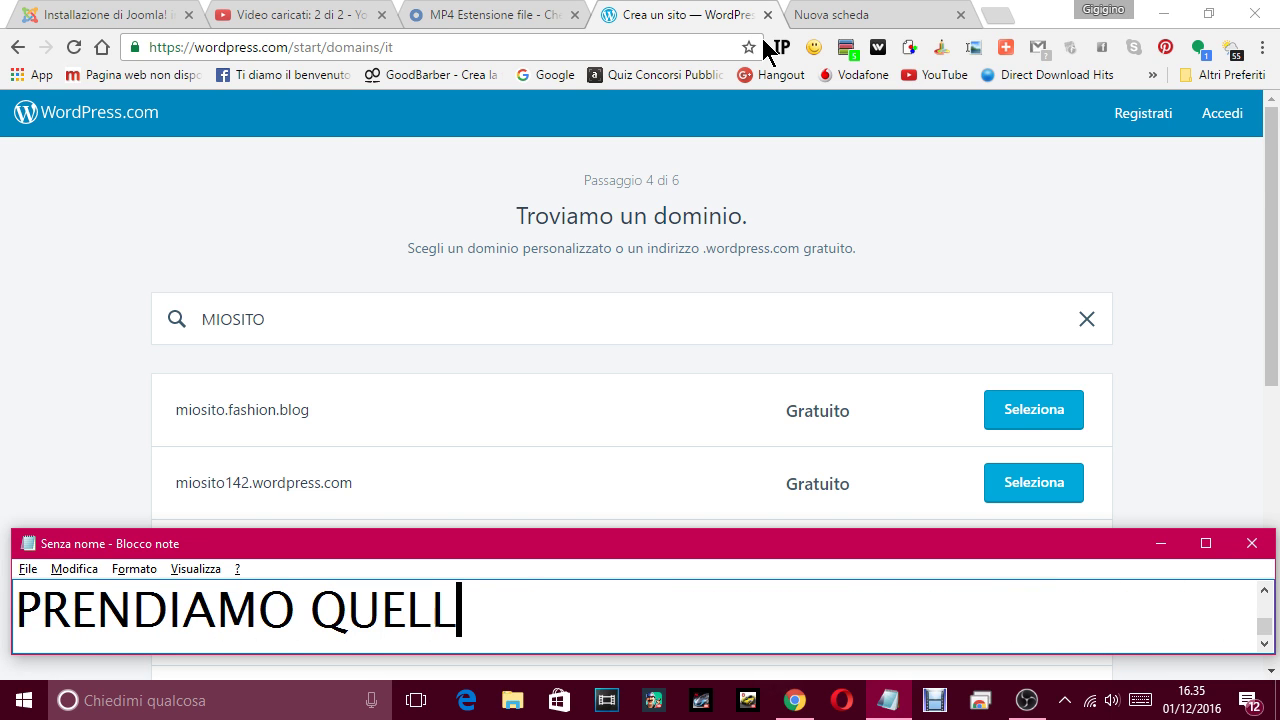
{"action": "type", "text": "O CHE CI PIAC"}
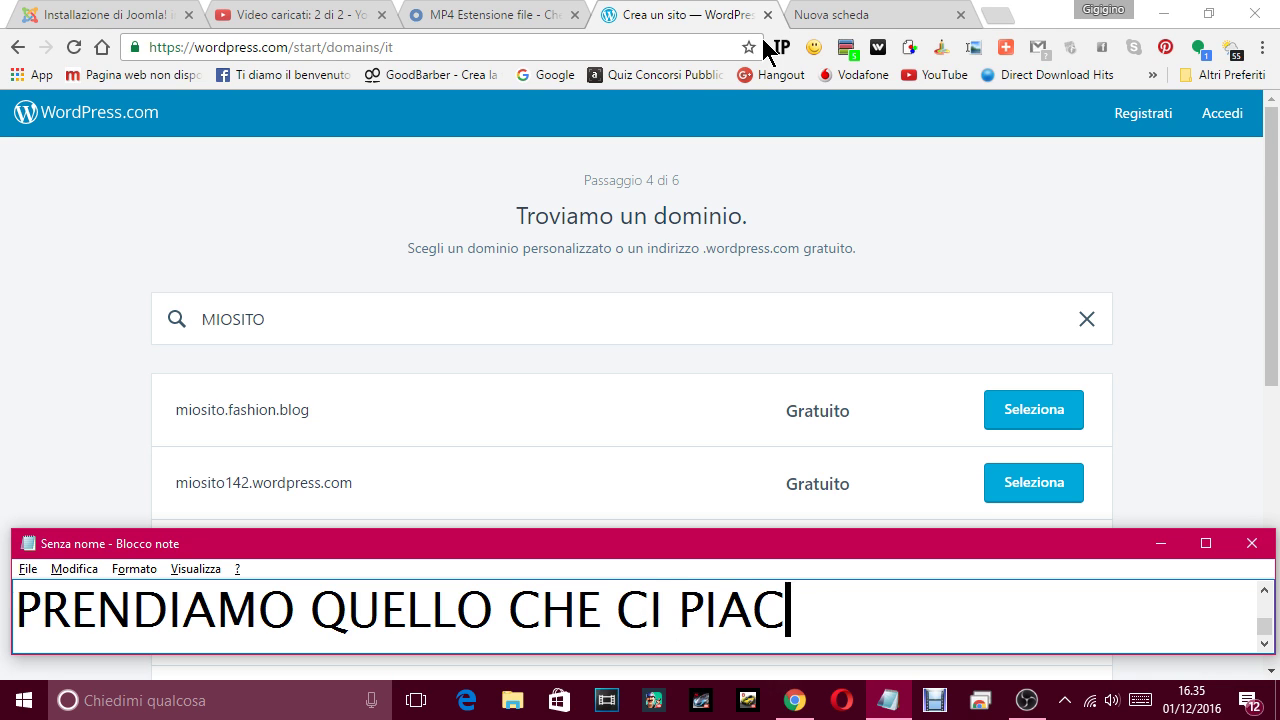
{"action": "type", "text": "E,"}
{"action": "type", "text": " E"}
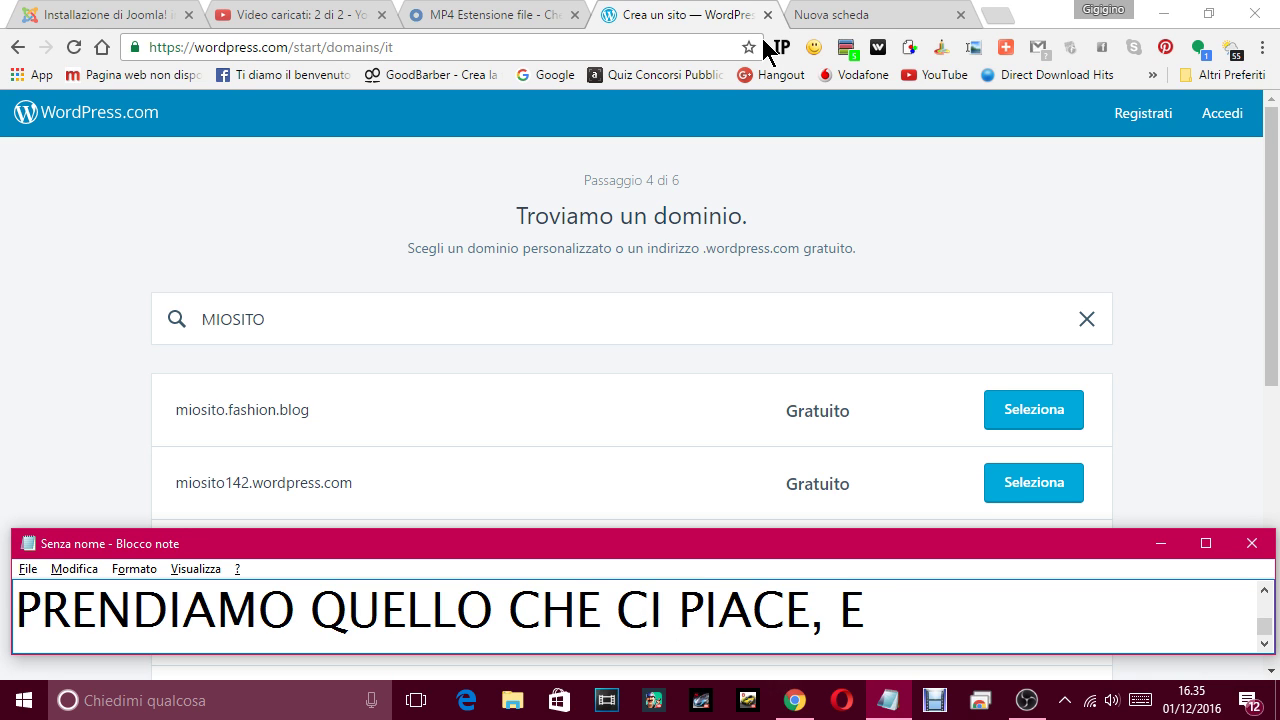
{"action": "key", "text": "BackSpace"}
Caption that MIOSITO is only a test name and anything could be typed.
{"action": "type", "text": "O C"}
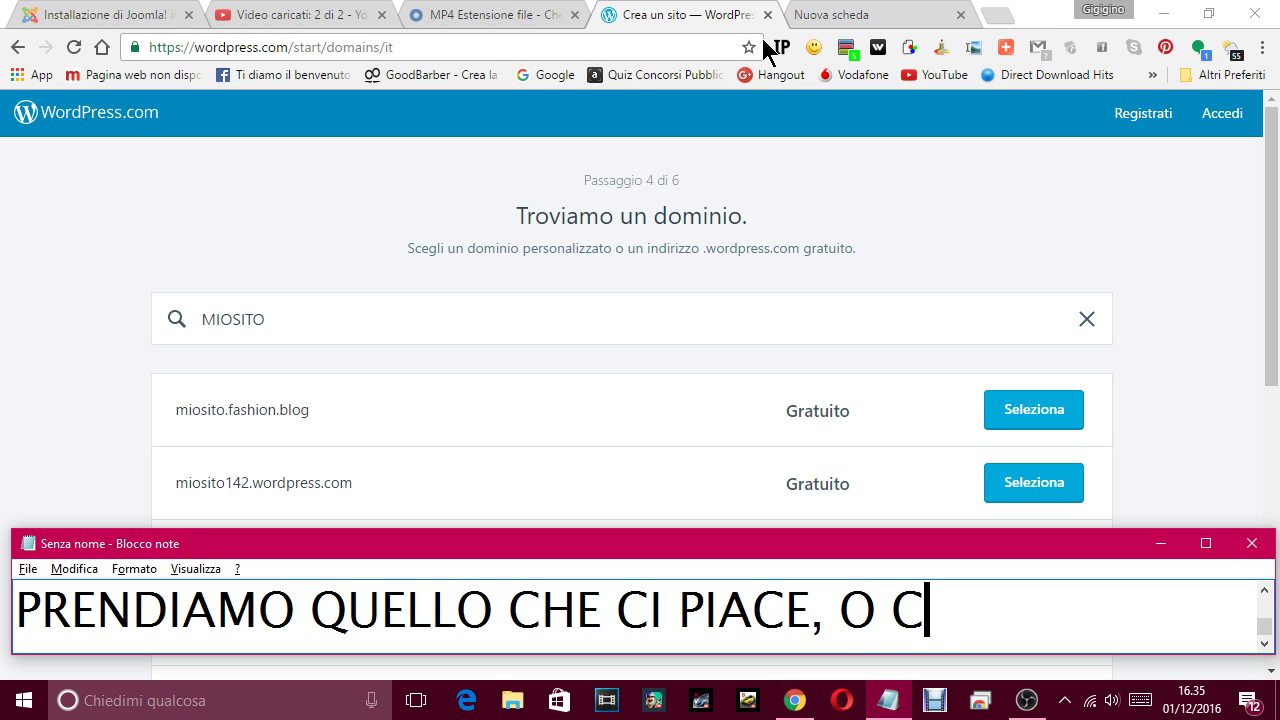
{"action": "type", "text": "HE "}
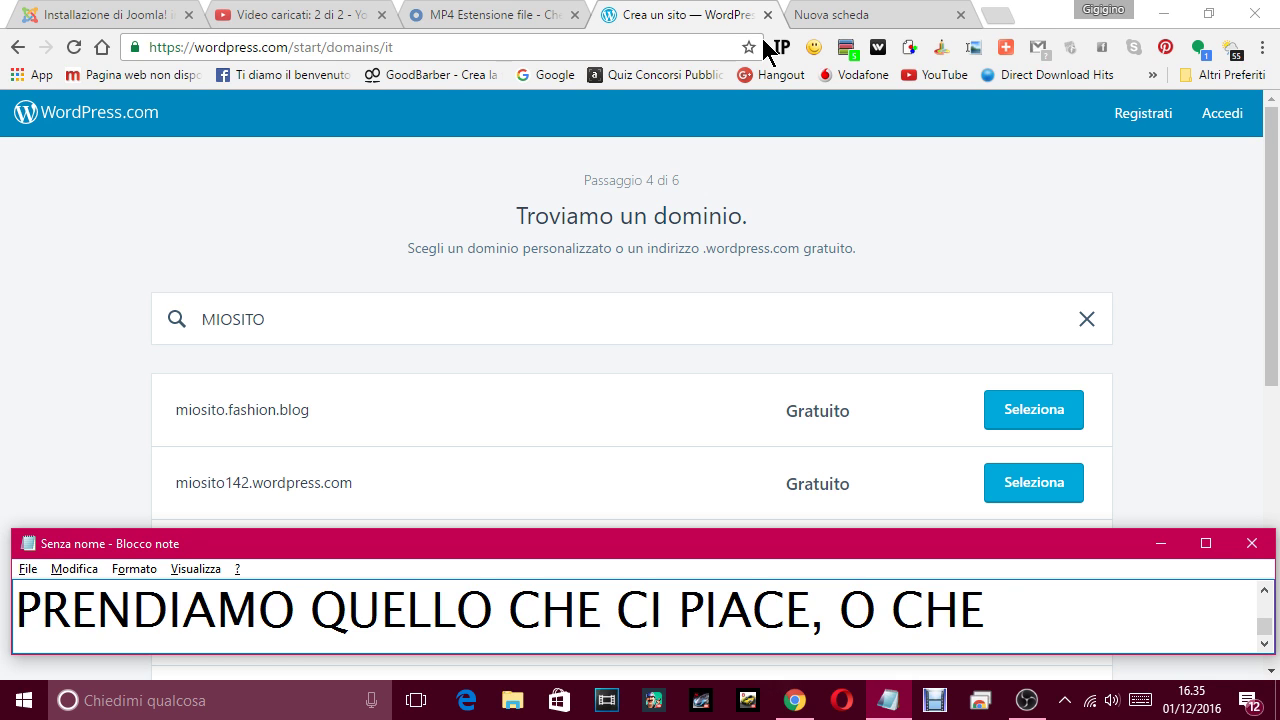
{"action": "type", "text": "TROVIAMO. "}
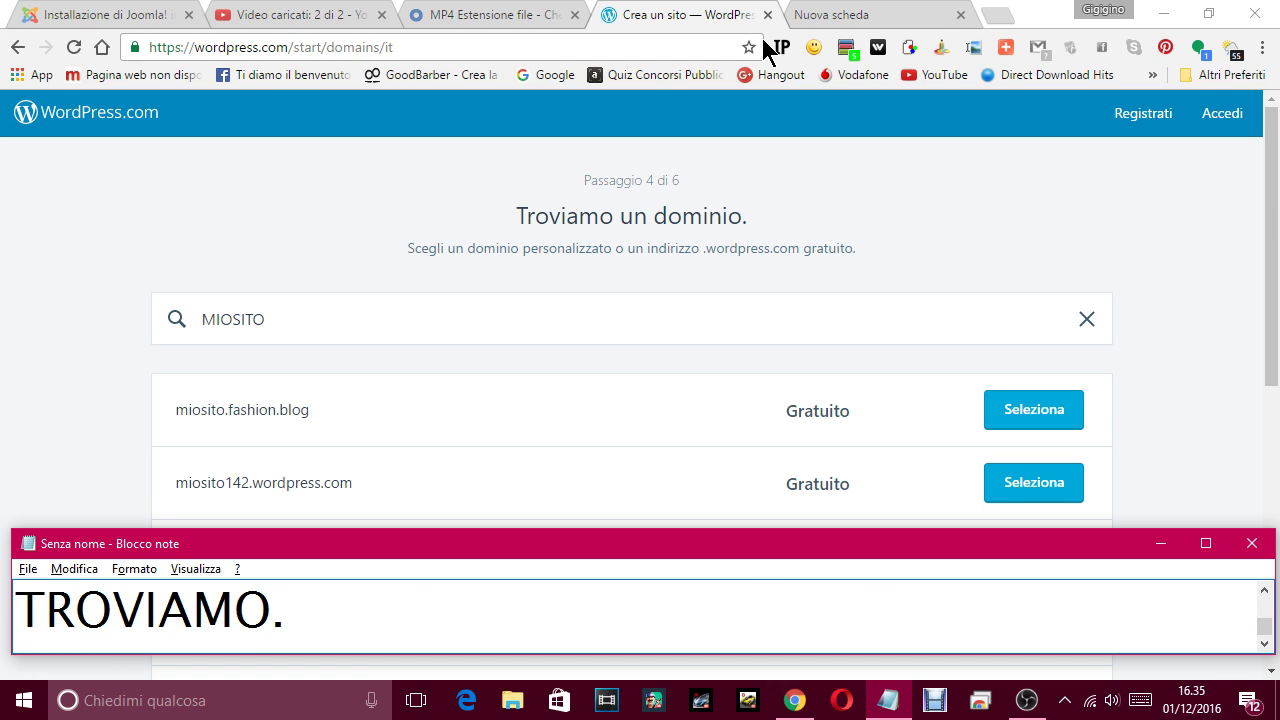
{"action": "type", "text": "PER PR"}
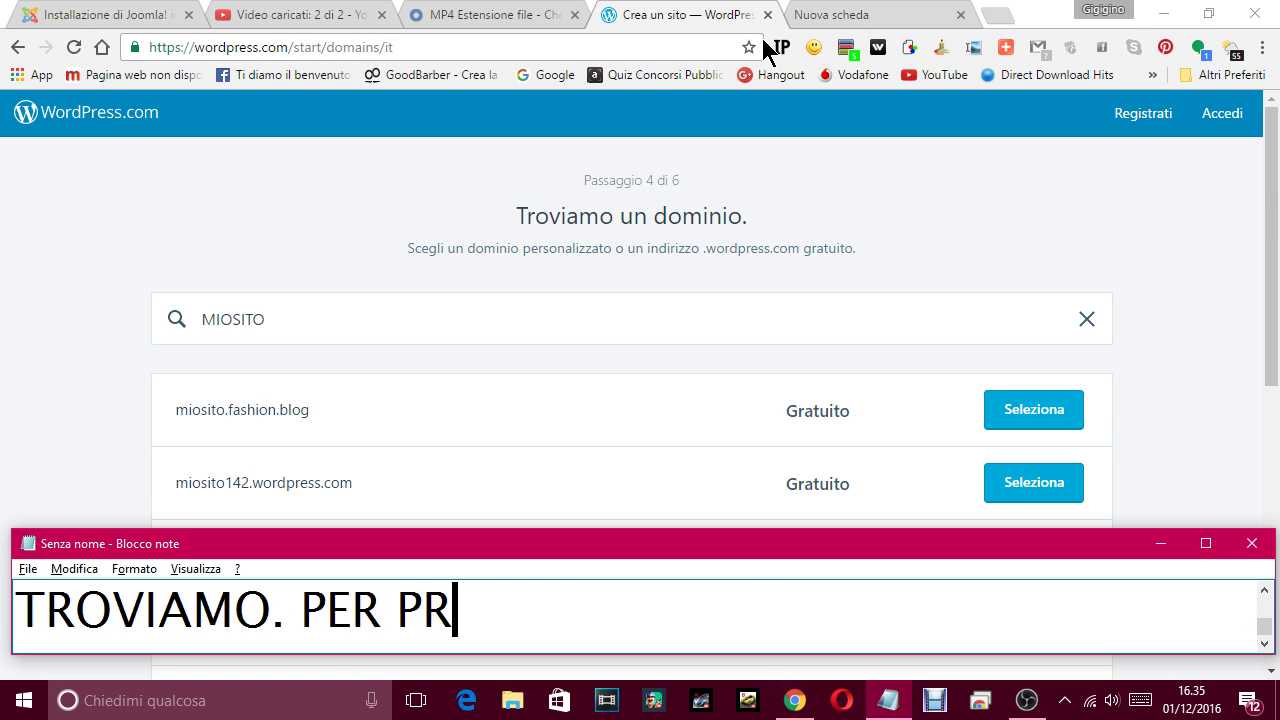
{"action": "type", "text": "OVA HO MESSO "}
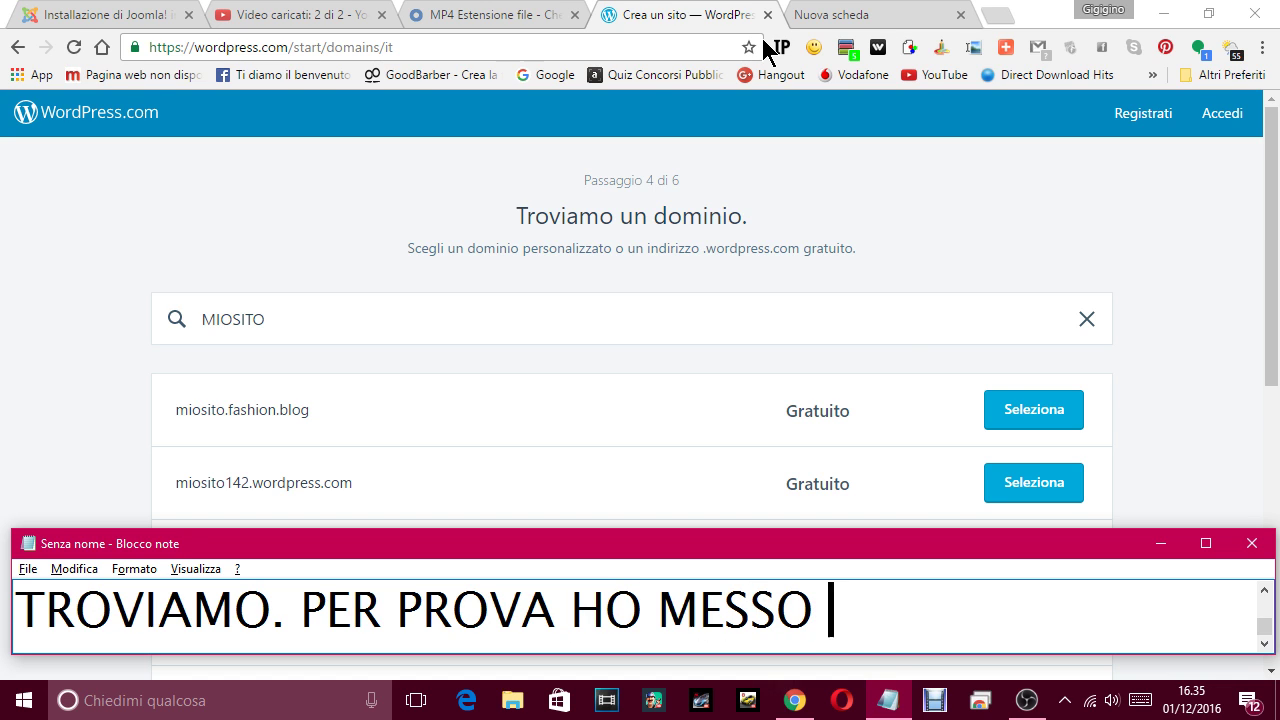
{"action": "type", "text": "MIOSITO, MA P"}
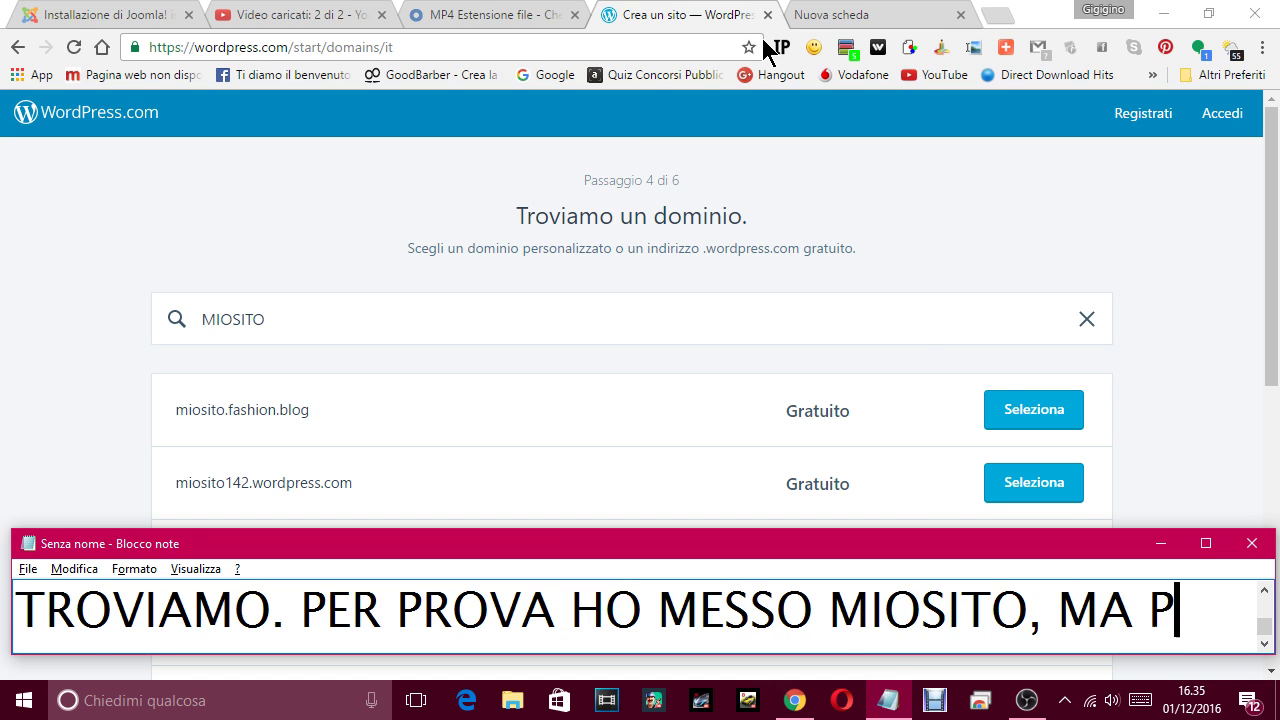
{"action": "type", "text": "OSSO SCRIVERE Q"}
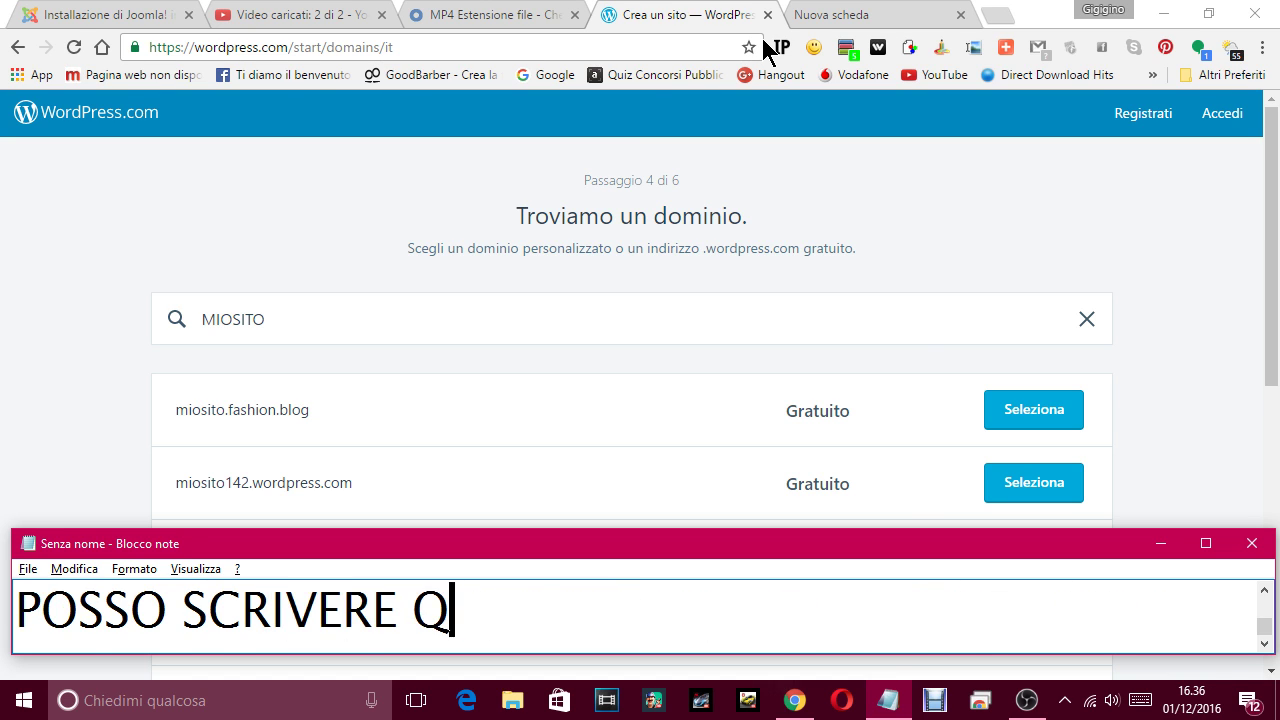
{"action": "type", "text": "UALC"}
{"action": "key", "text": "BackSpace"}
{"action": "type", "text": "SIASI"}
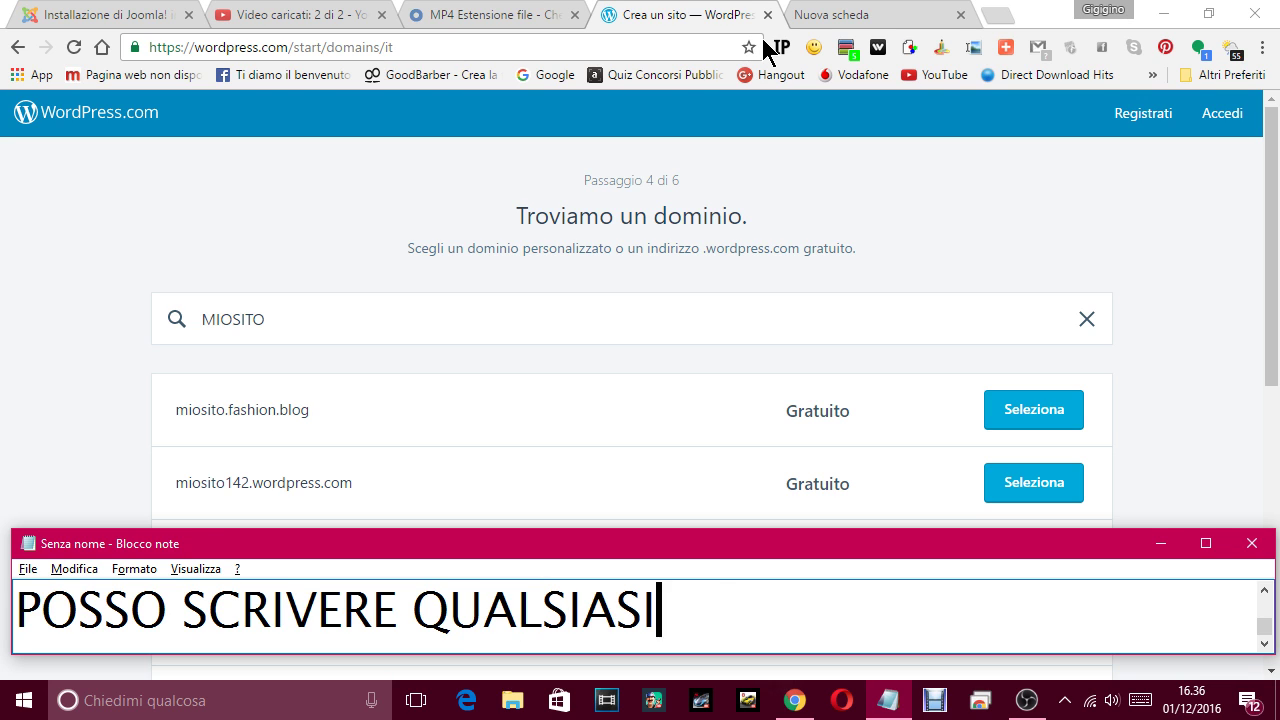
{"action": "type", "text": " COSA,"}
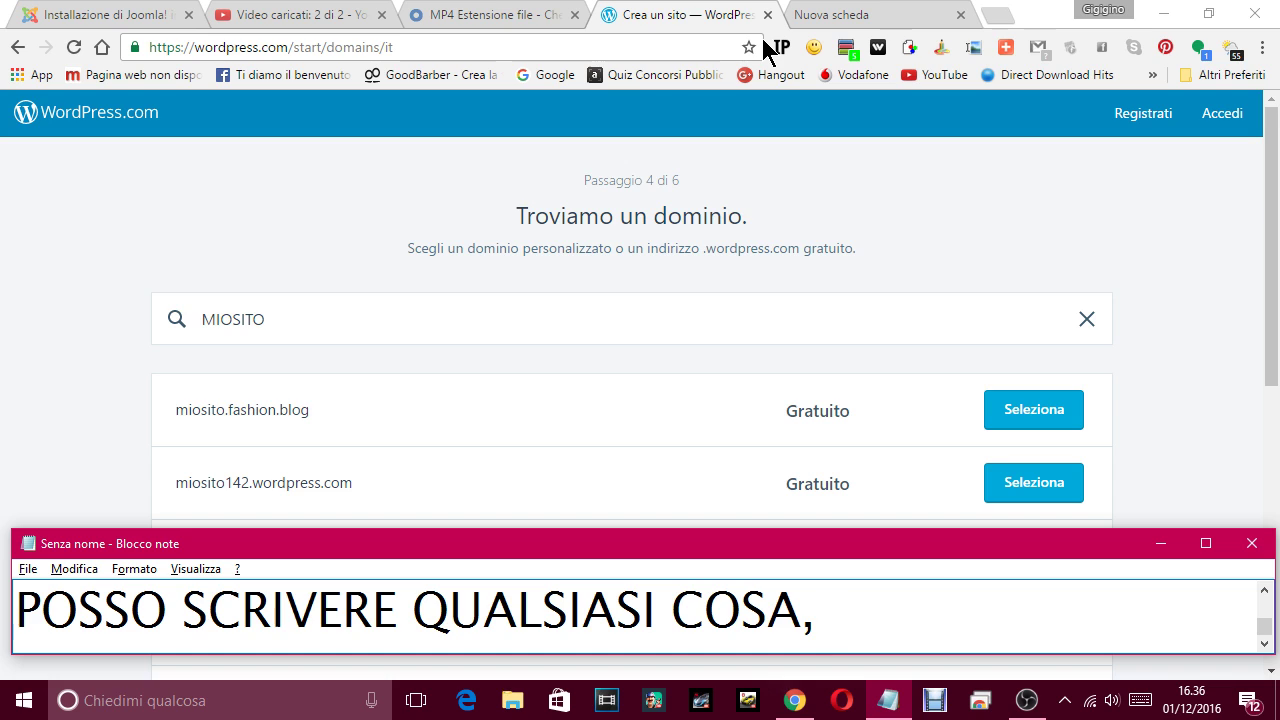
{"action": "type", "text": " VEID"}
{"action": "key", "text": "BackSpace"}
{"action": "key", "text": "BackSpace"}
{"action": "type", "text": "DI"}
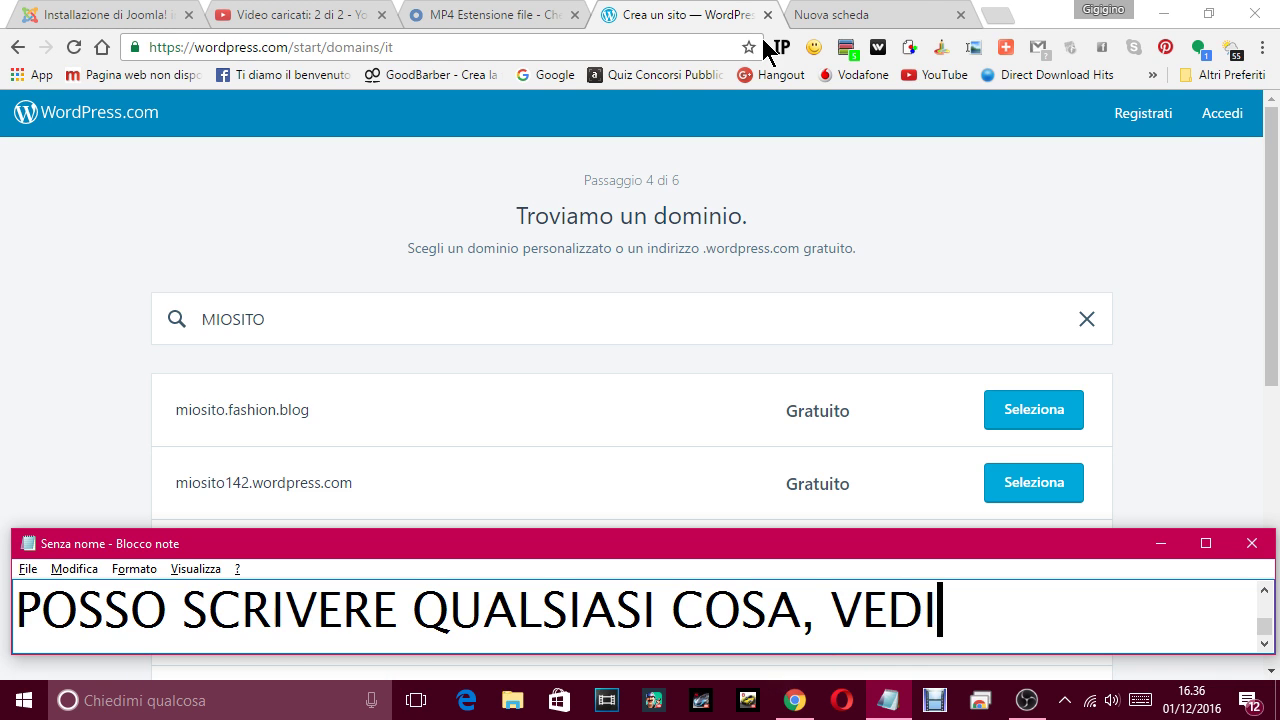
{"action": "type", "text": "AMO."}
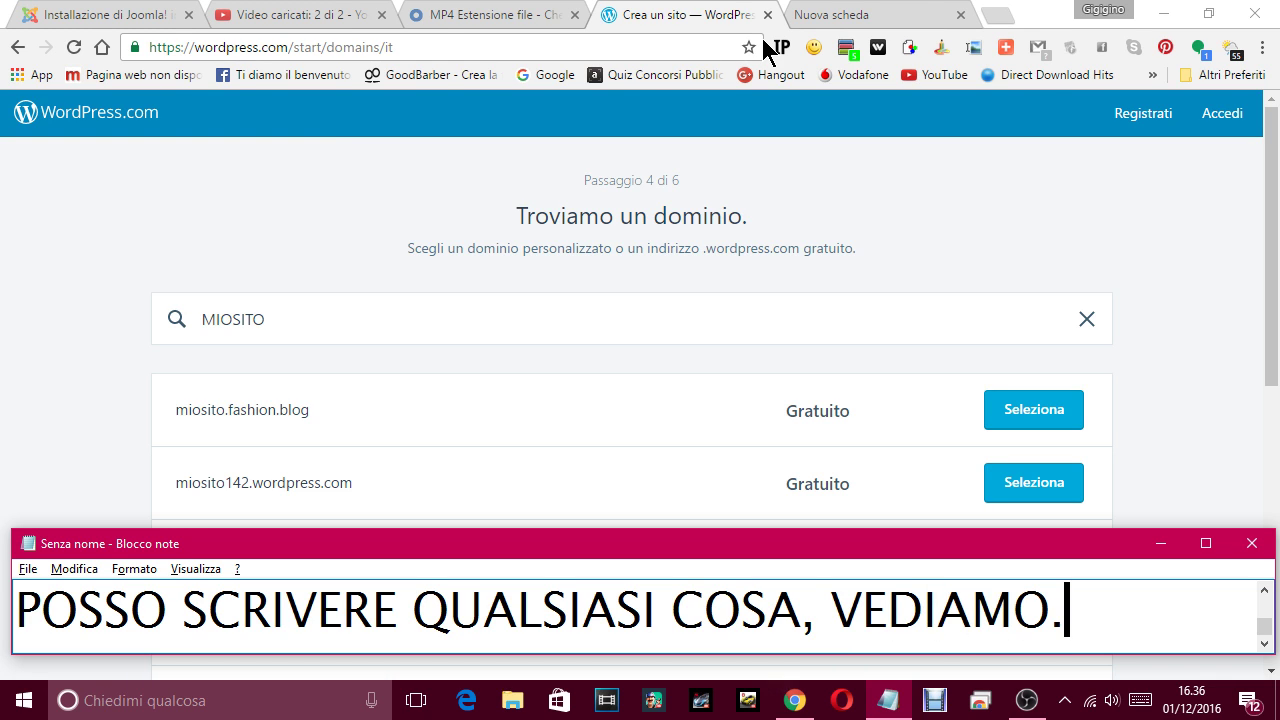
Replace the domain search term MIOSITO with ARTEFOTOGRAFICA to get new suggestions.
{"action": "left_click_drag", "start_coordinate": [273, 327], "coordinate": [146, 302]}
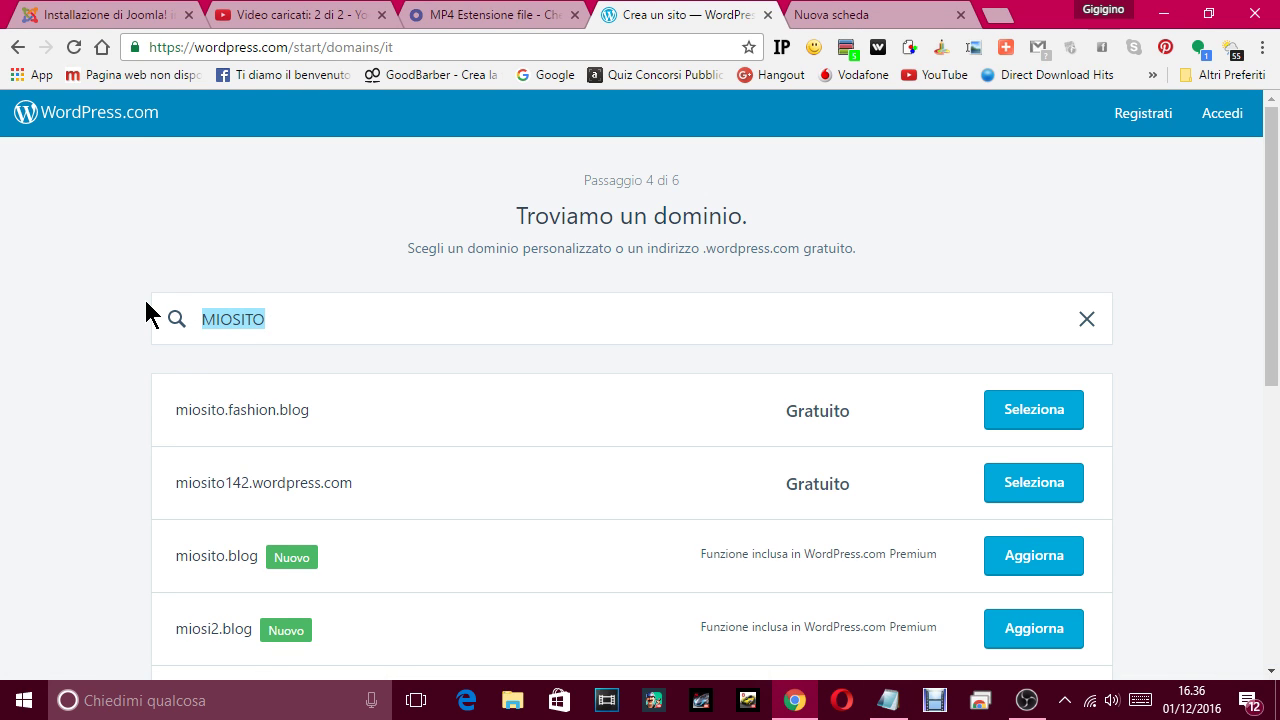
{"action": "type", "text": "ARTEFOTO"}
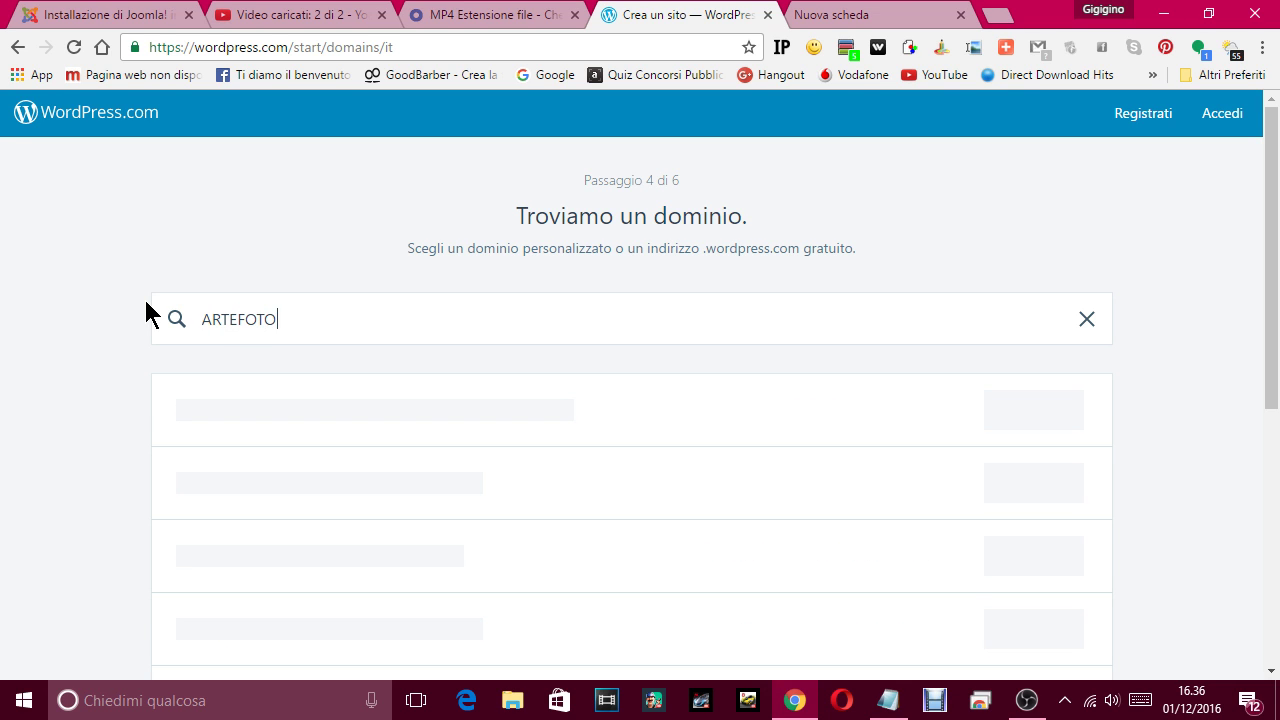
{"action": "type", "text": "GRAFICA"}
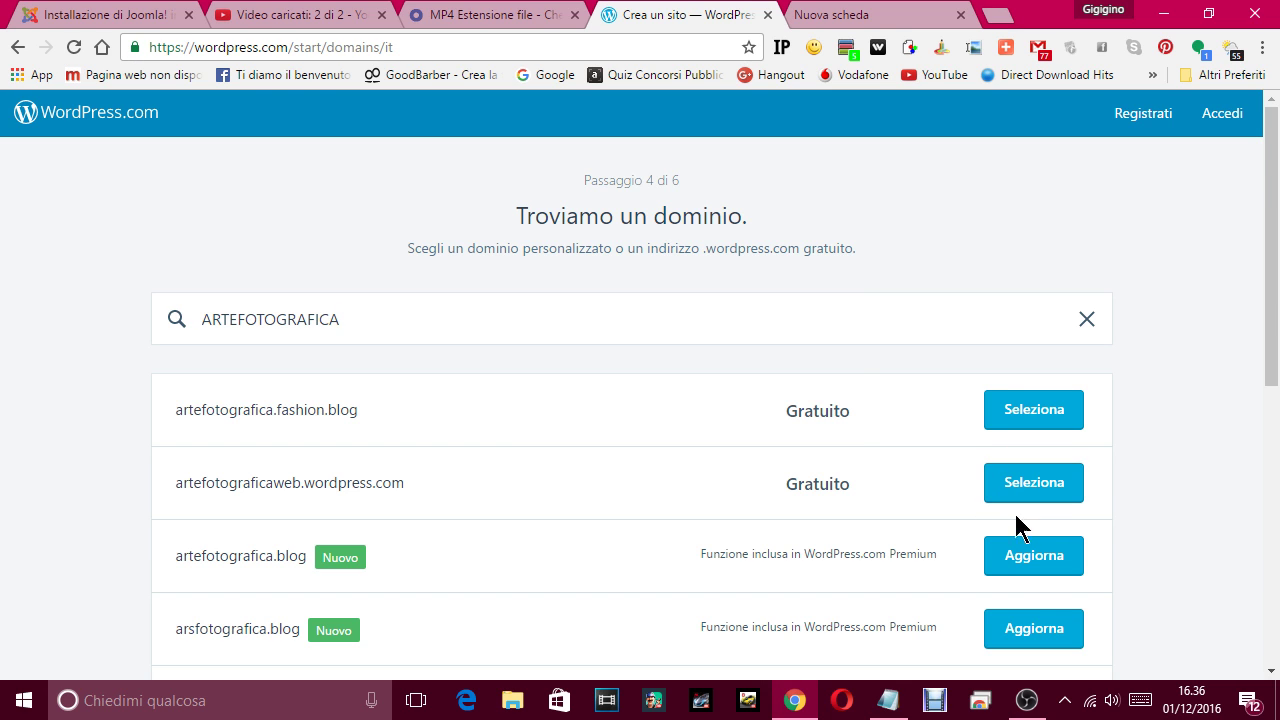
Caption in Notepad that two free extensions were offered and we'll click the first one.
{"action": "mouse_move", "coordinate": [886, 570]}
{"action": "left_click", "coordinate": [895, 697]}
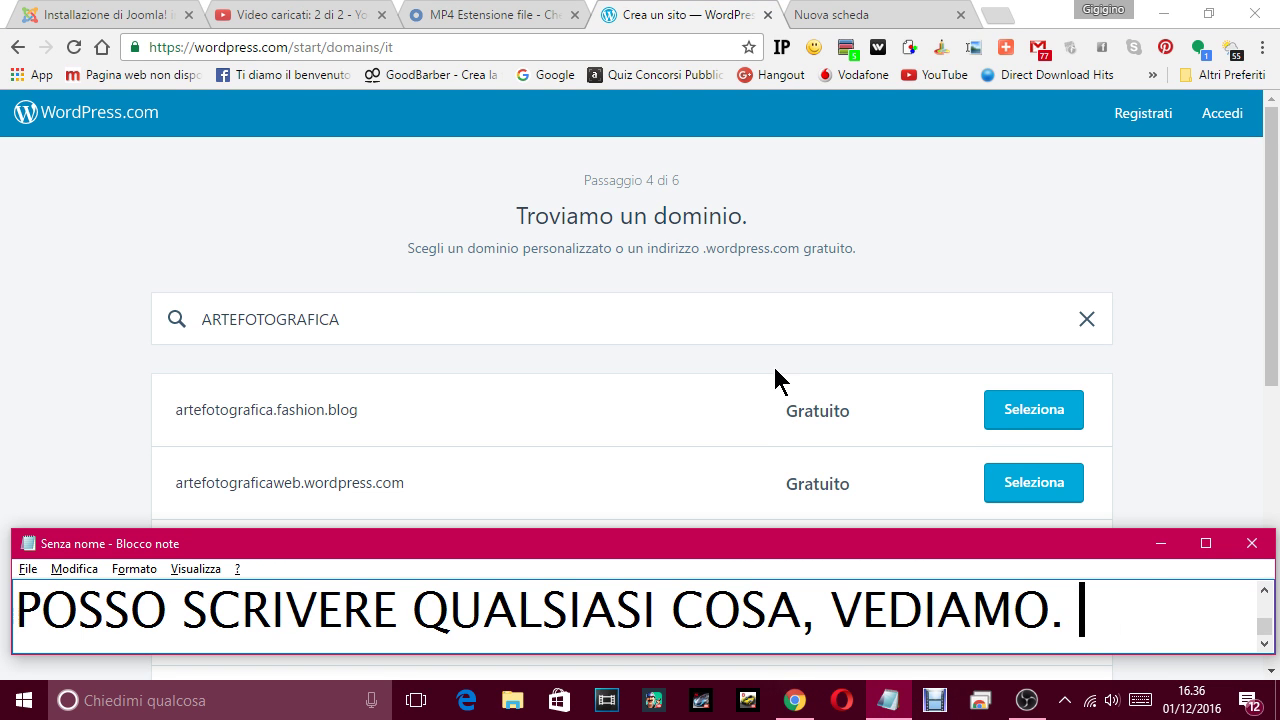
{"action": "type", "text": "COME VEDI "}
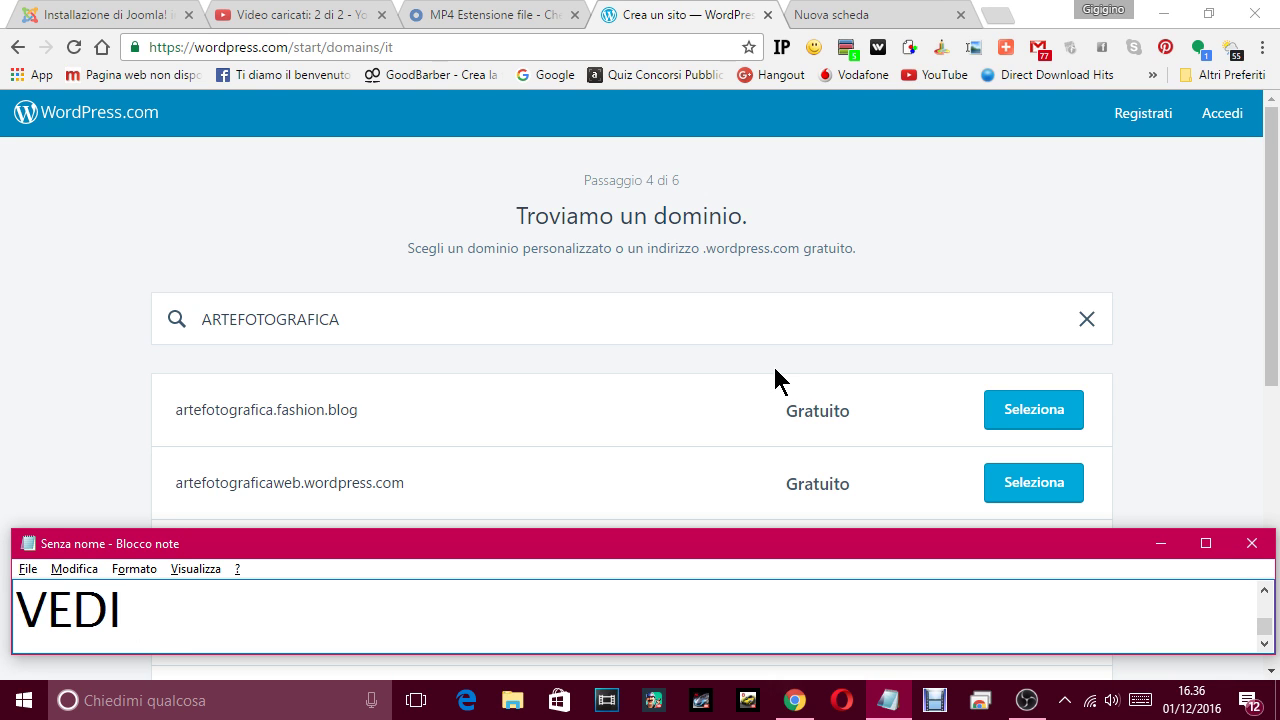
{"action": "type", "text": "CI HA DATO"}
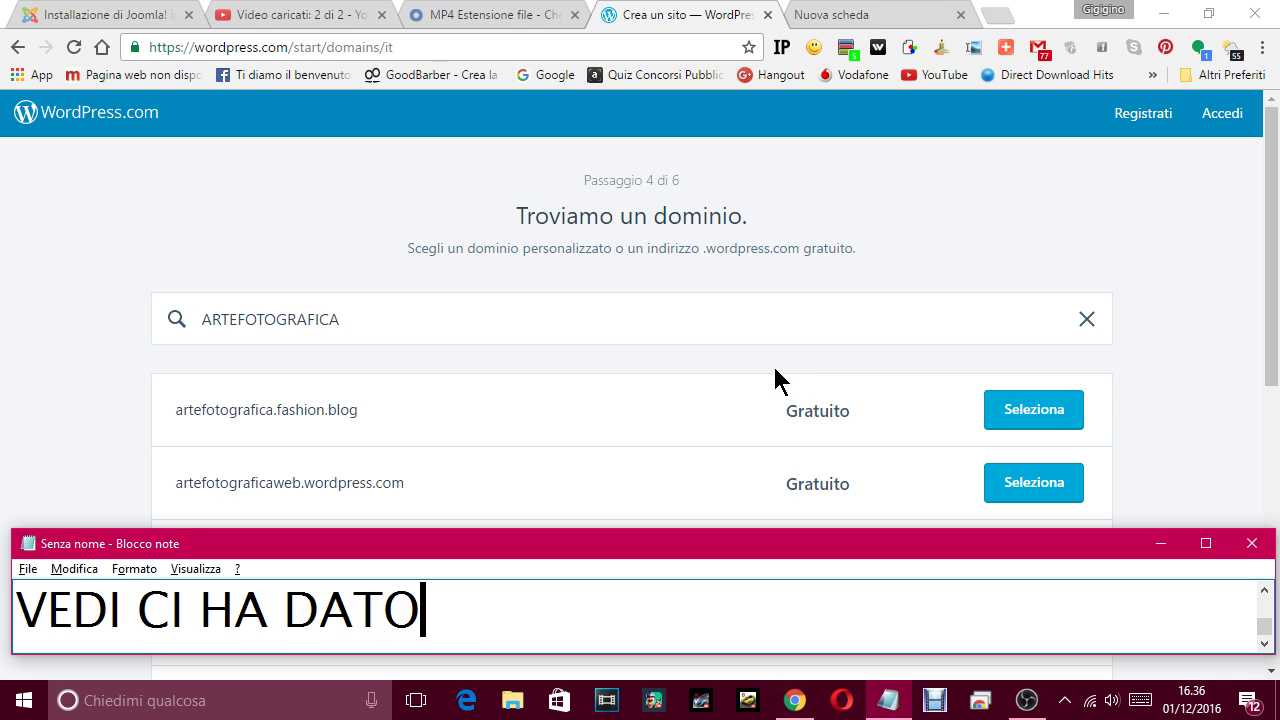
{"action": "type", "text": " ANCHEQUI "}
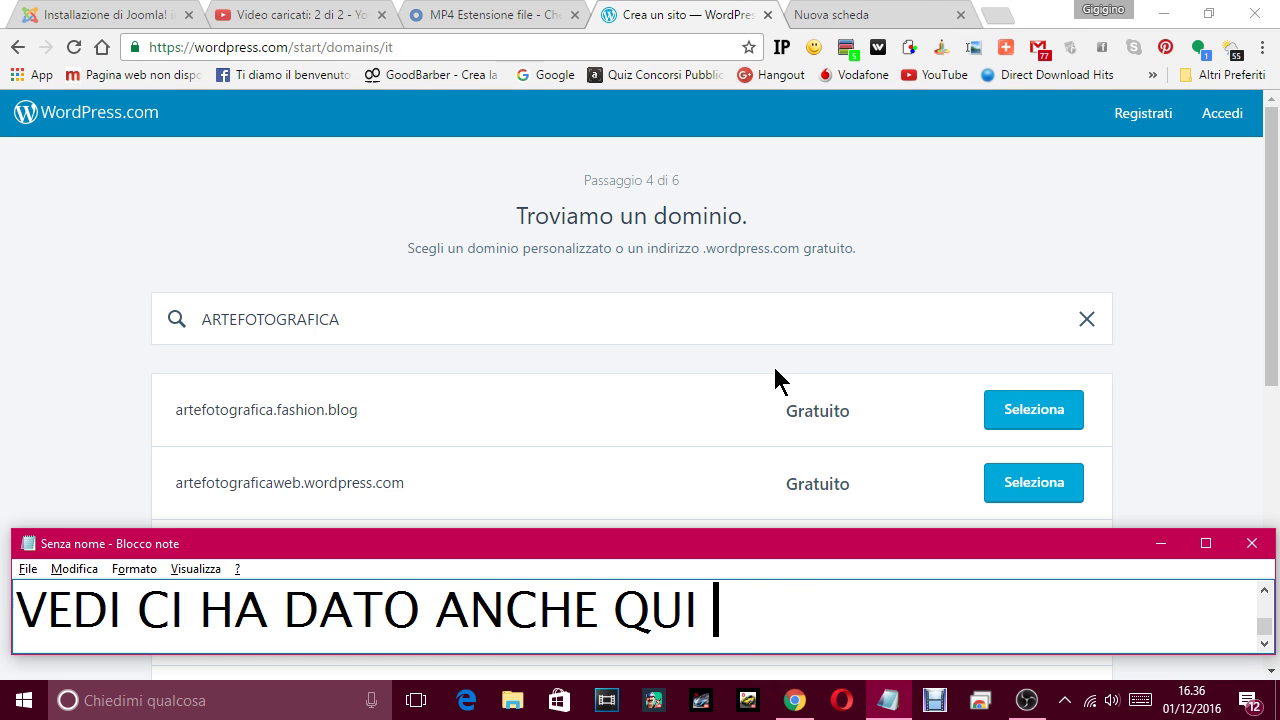
{"action": "type", "text": "DUE "}
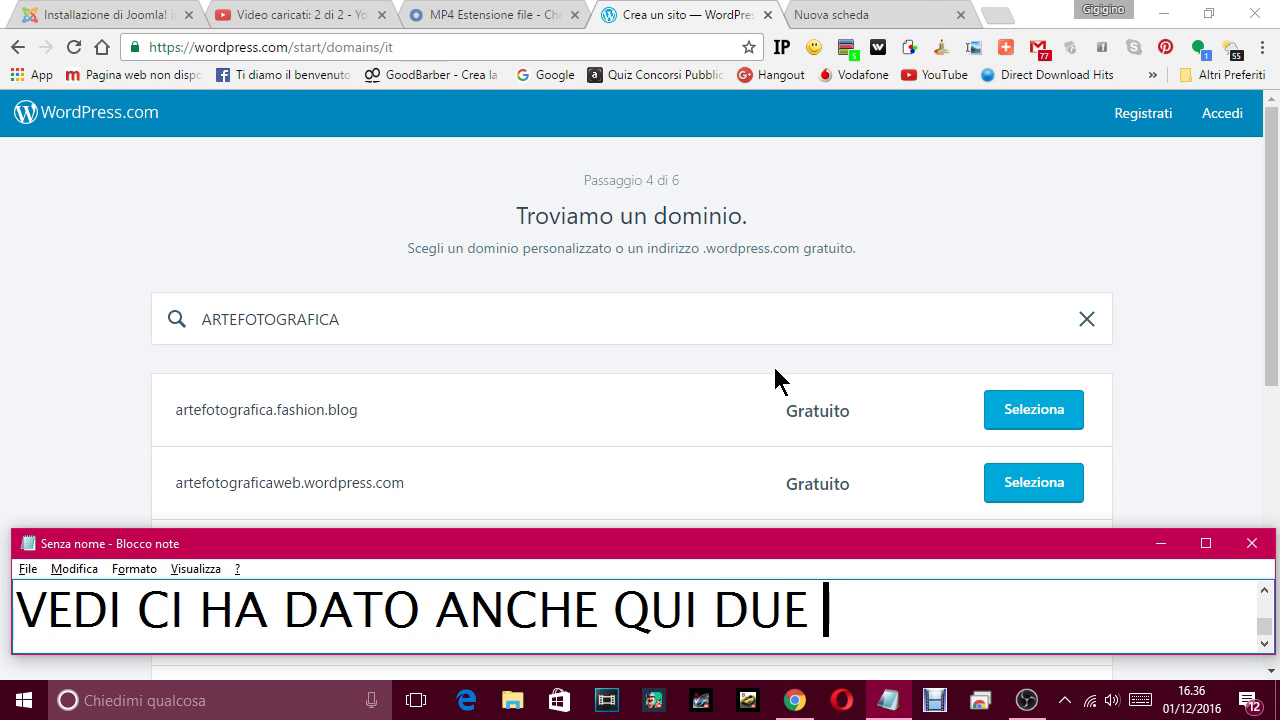
{"action": "type", "text": "ESTENSION"}
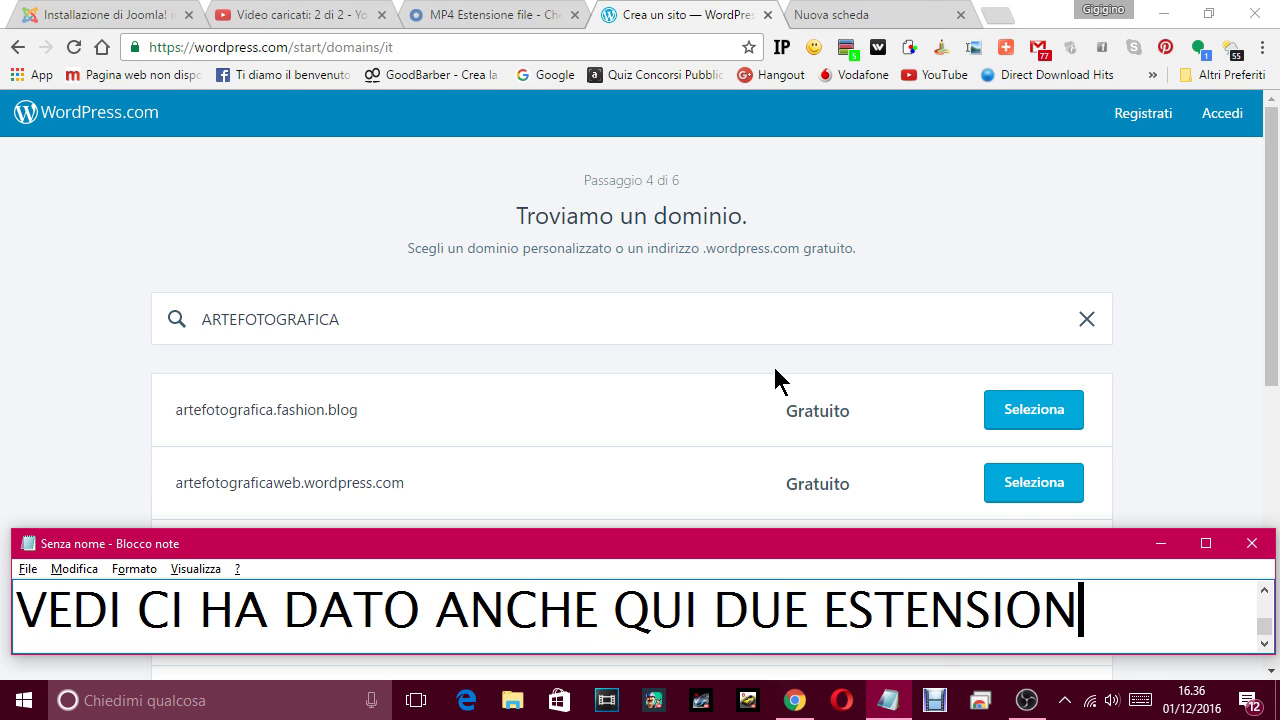
{"action": "type", "text": "I "}
{"action": "type", "text": "GRATU"}
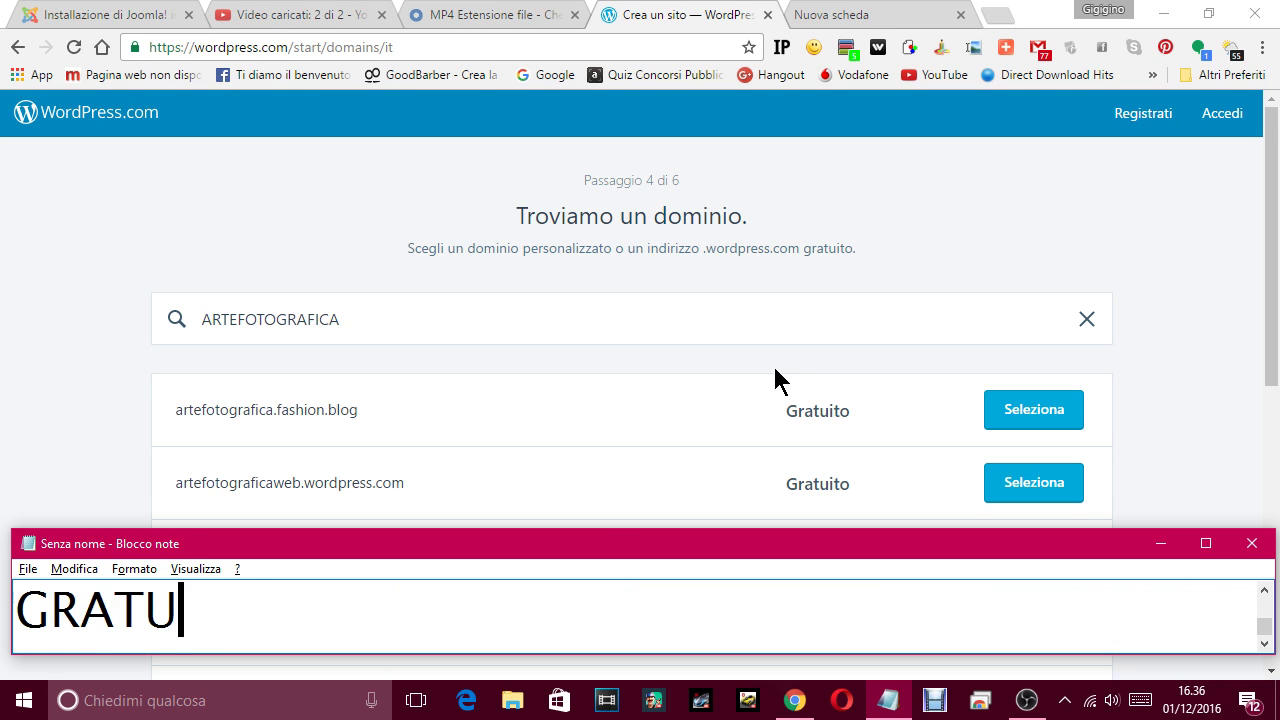
{"action": "type", "text": "ITE"}
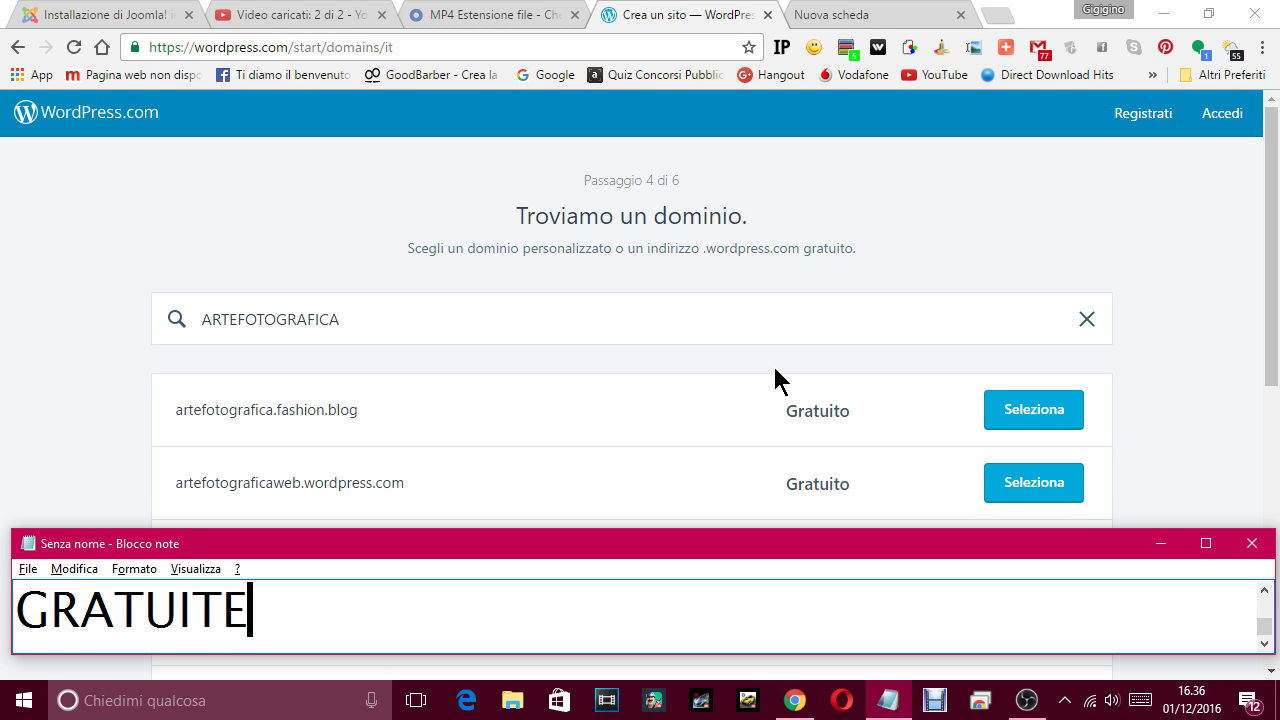
{"action": "type", "text": ". FACCIAMO CH"}
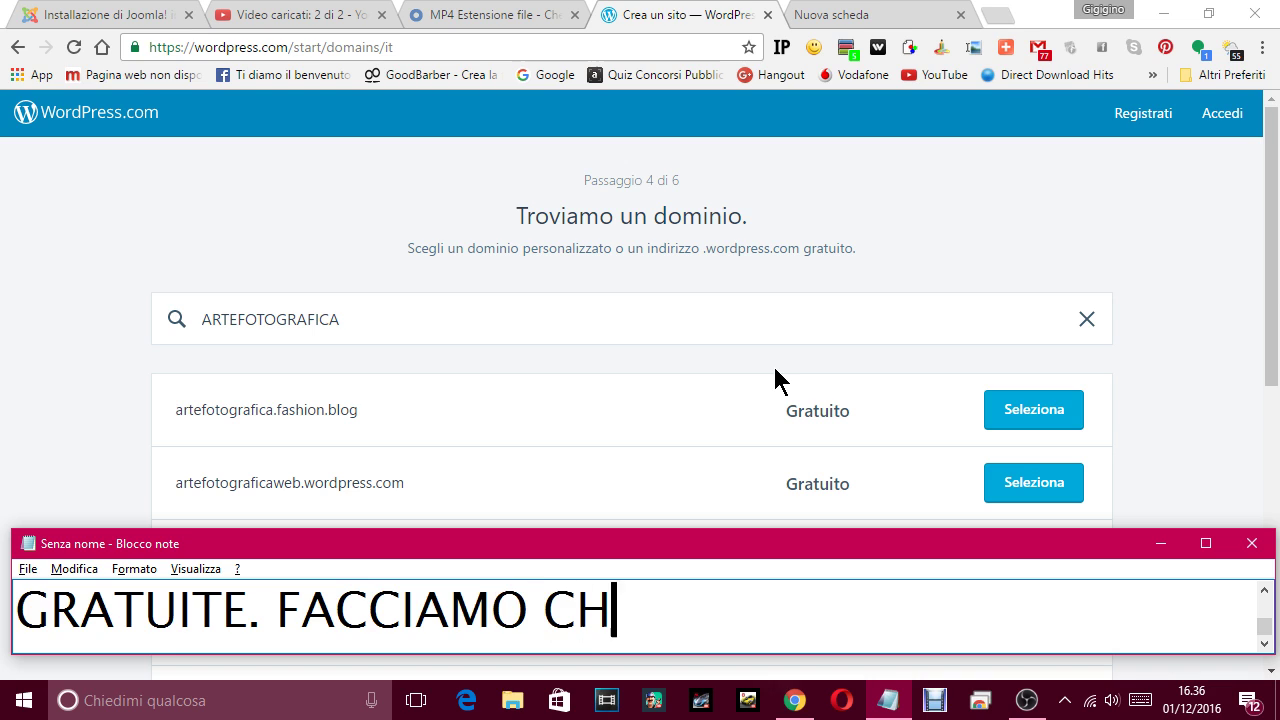
{"action": "type", "text": "E QUESTA "}
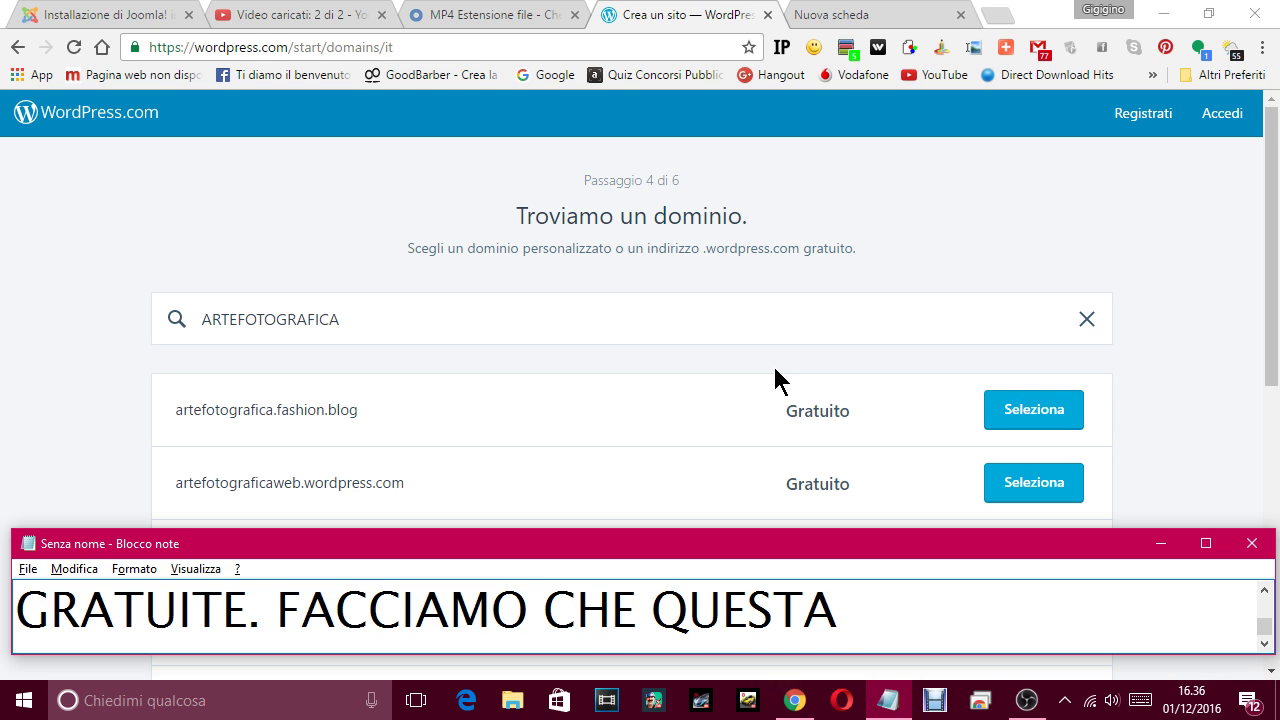
{"action": "type", "text": ", LA PRIMA"}
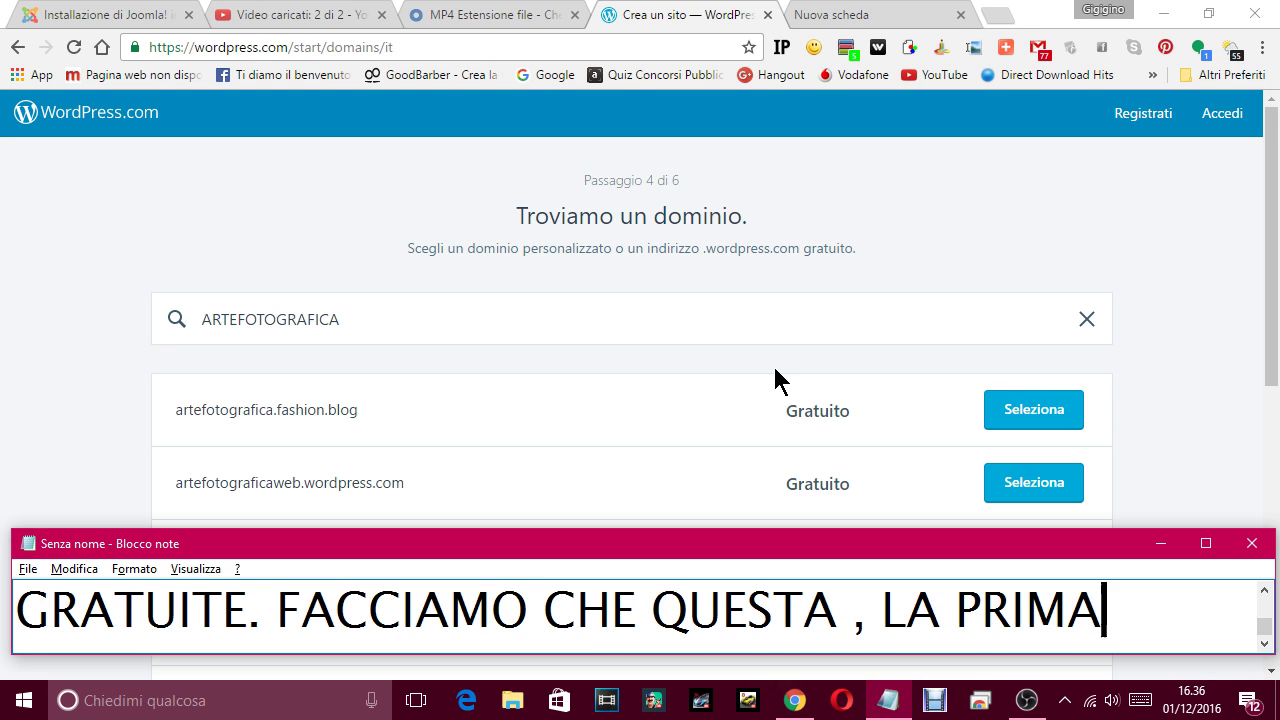
{"action": "type", "text": "CI PIACE"}
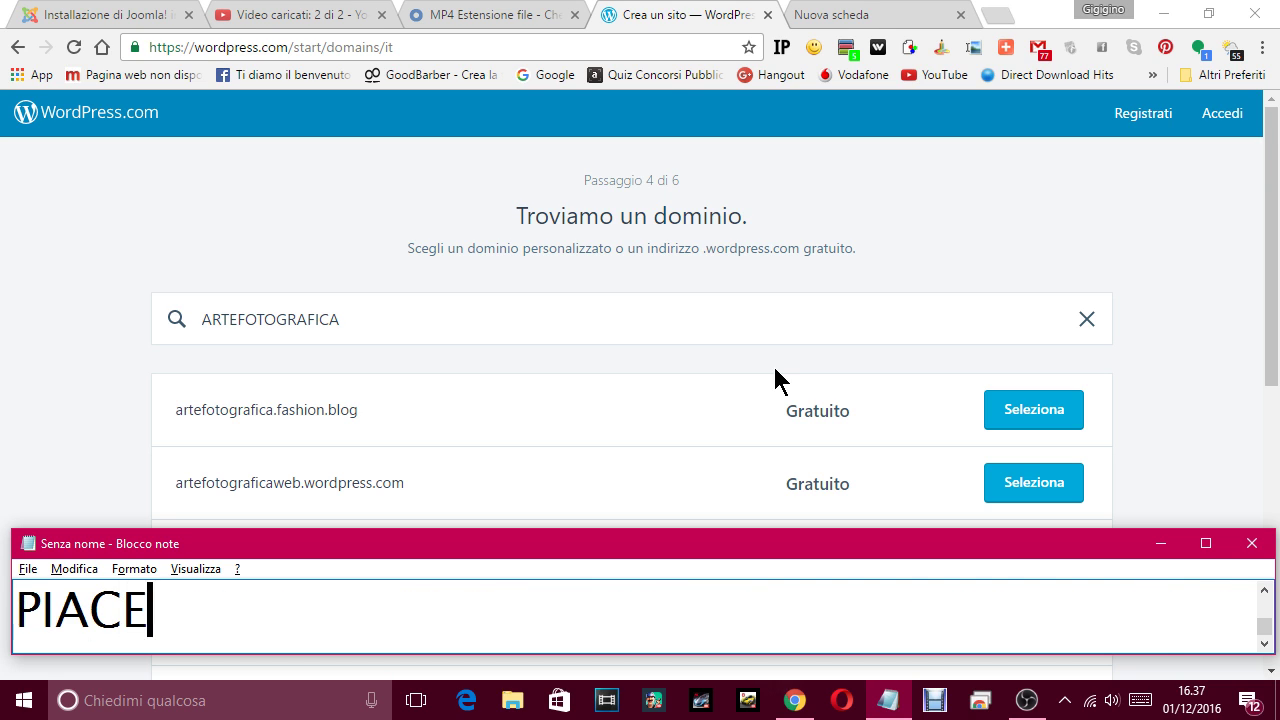
{"action": "type", "text": " , CI CL"}
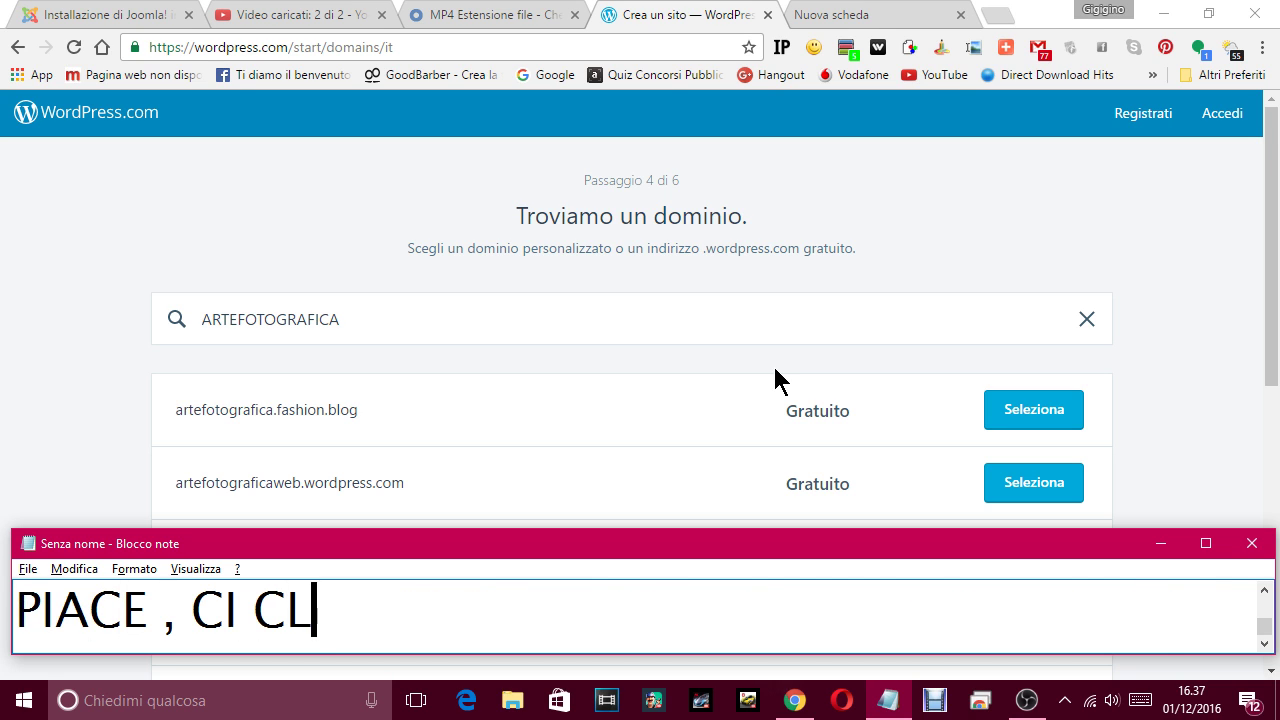
{"action": "type", "text": "ICCHIAMO SOPR"}
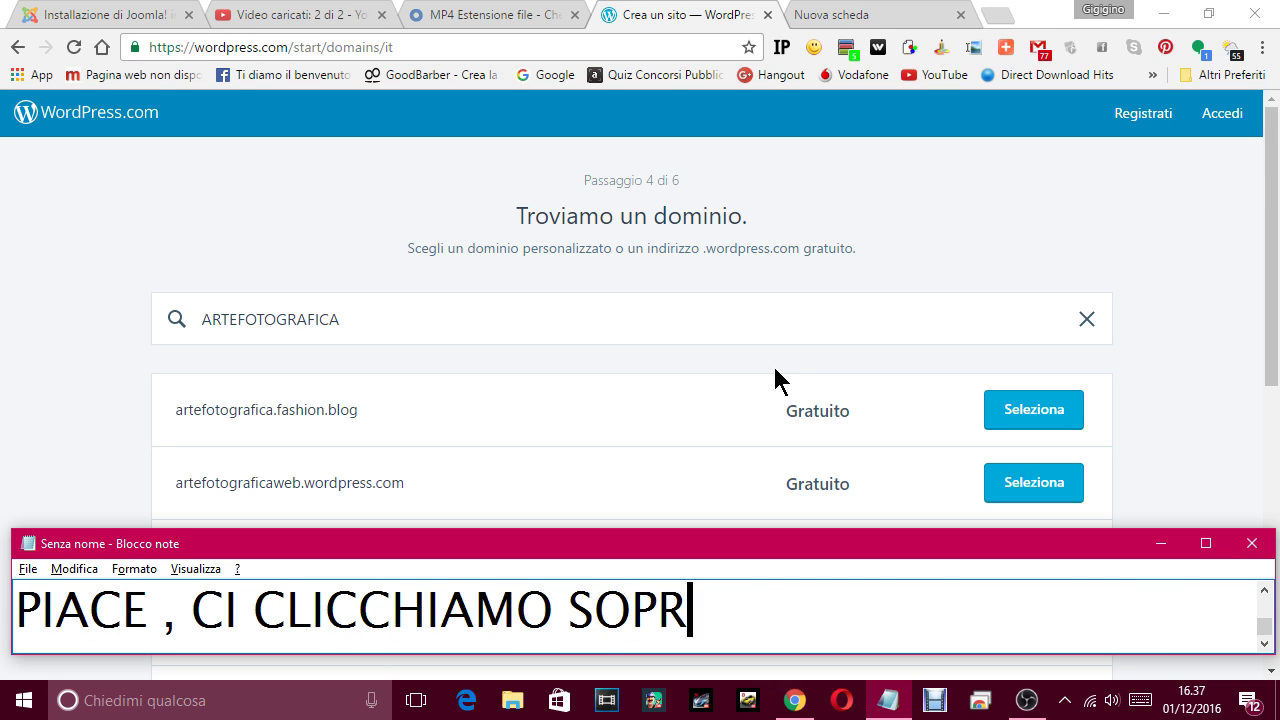
{"action": "type", "text": "A"}
Pick the free artefotografica.fashion.blog domain, caption the free-plan choice, and select the Gratuito plan.
{"action": "left_click", "coordinate": [1025, 410]}
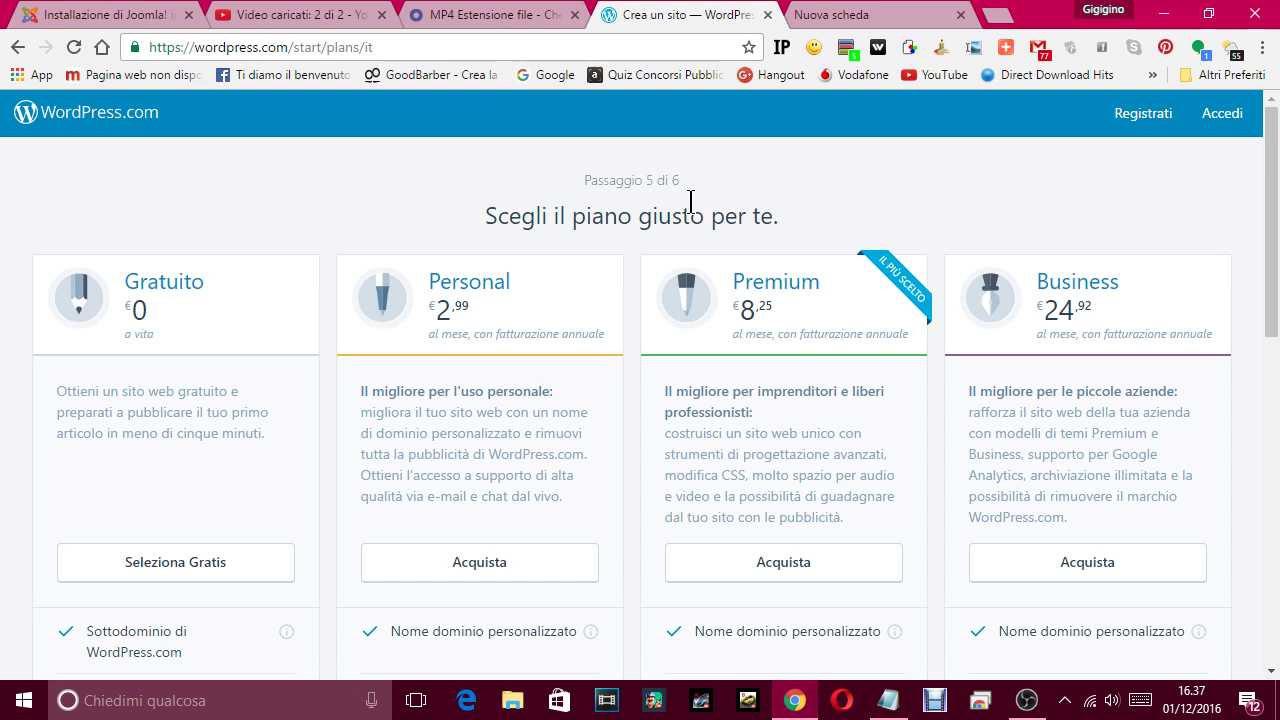
{"action": "left_click", "coordinate": [886, 702]}
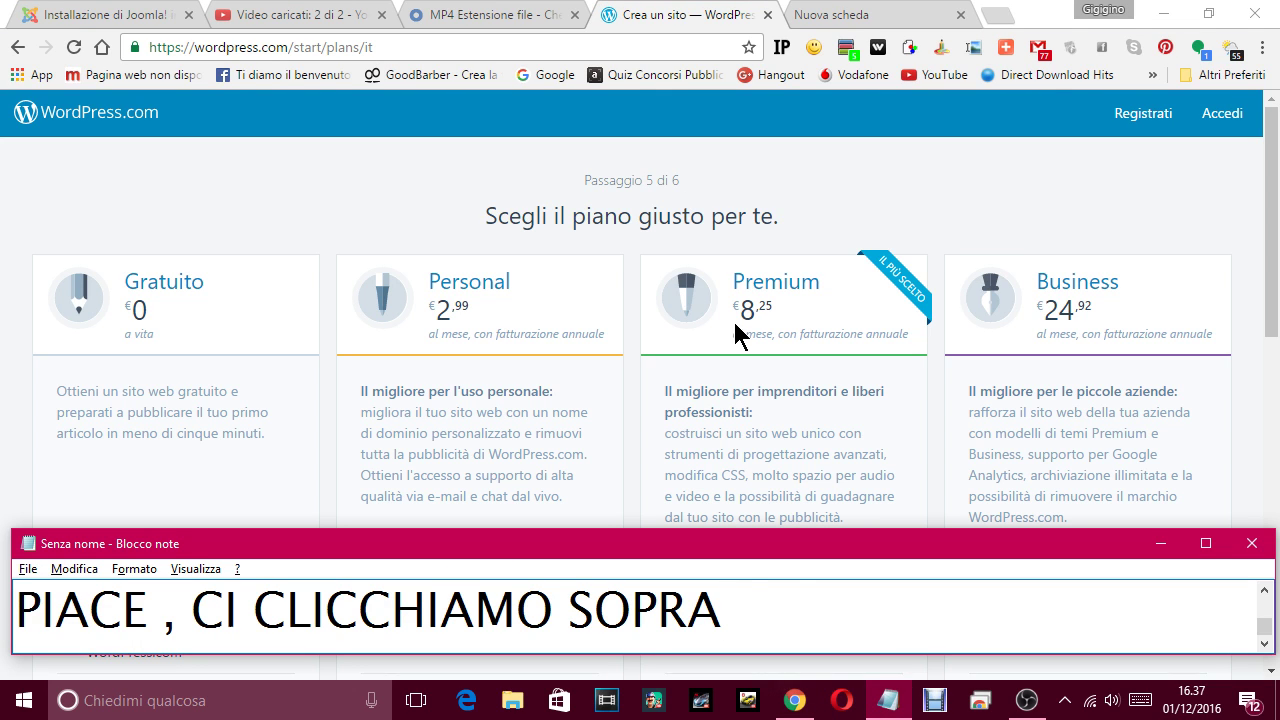
{"action": "type", "text": ". NEL PASSA"}
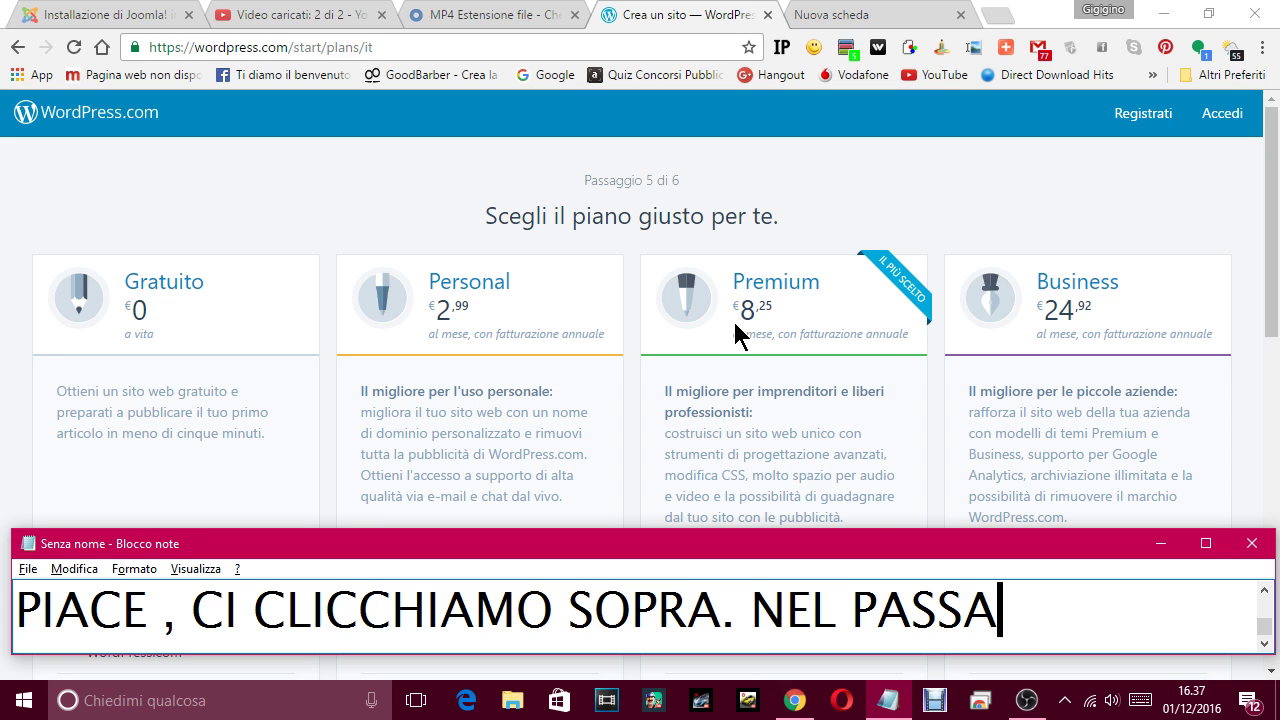
{"action": "type", "text": "GGIO 5 CI"}
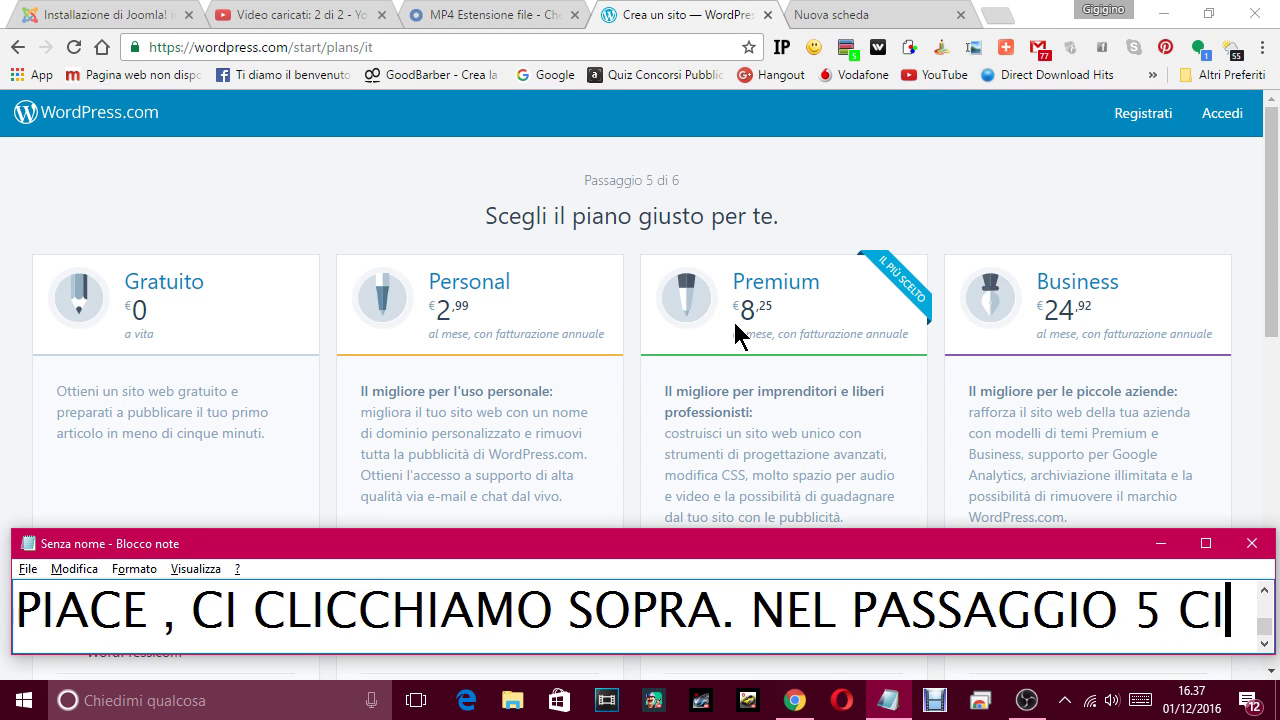
{"action": "type", "text": " HI"}
{"action": "type", "text": "DE"}
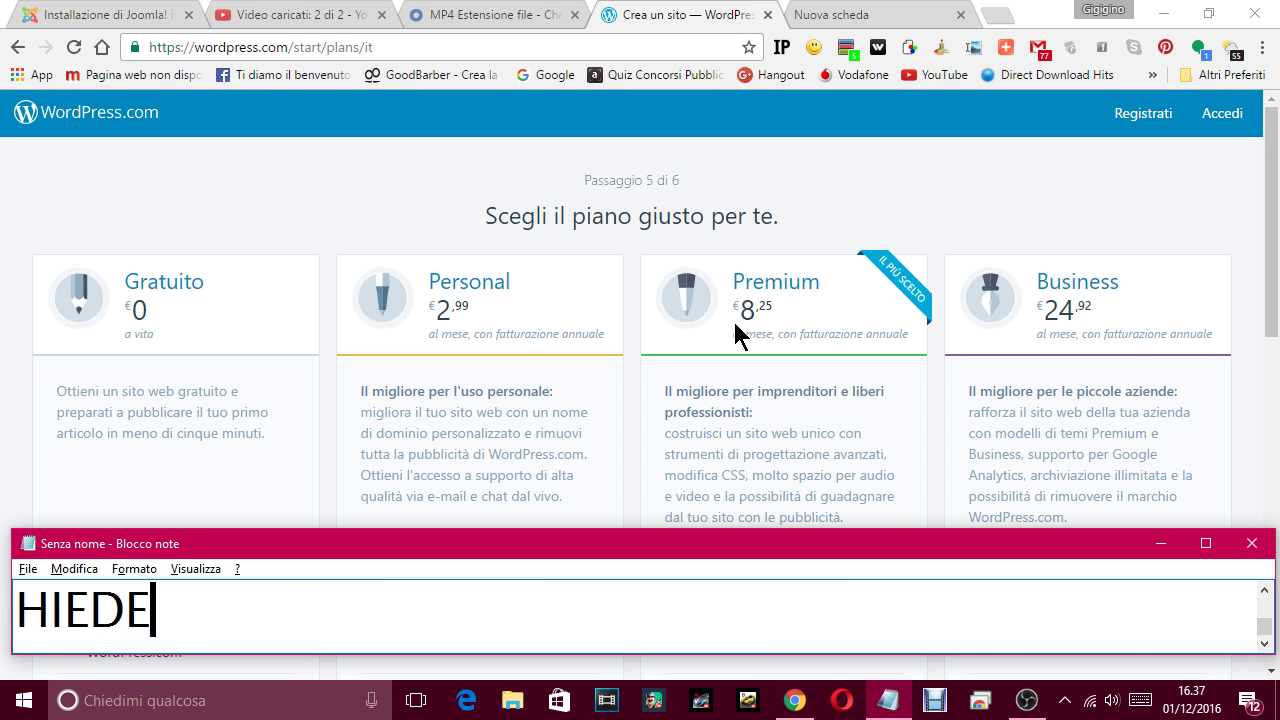
{"action": "type", "text": "IL PI"}
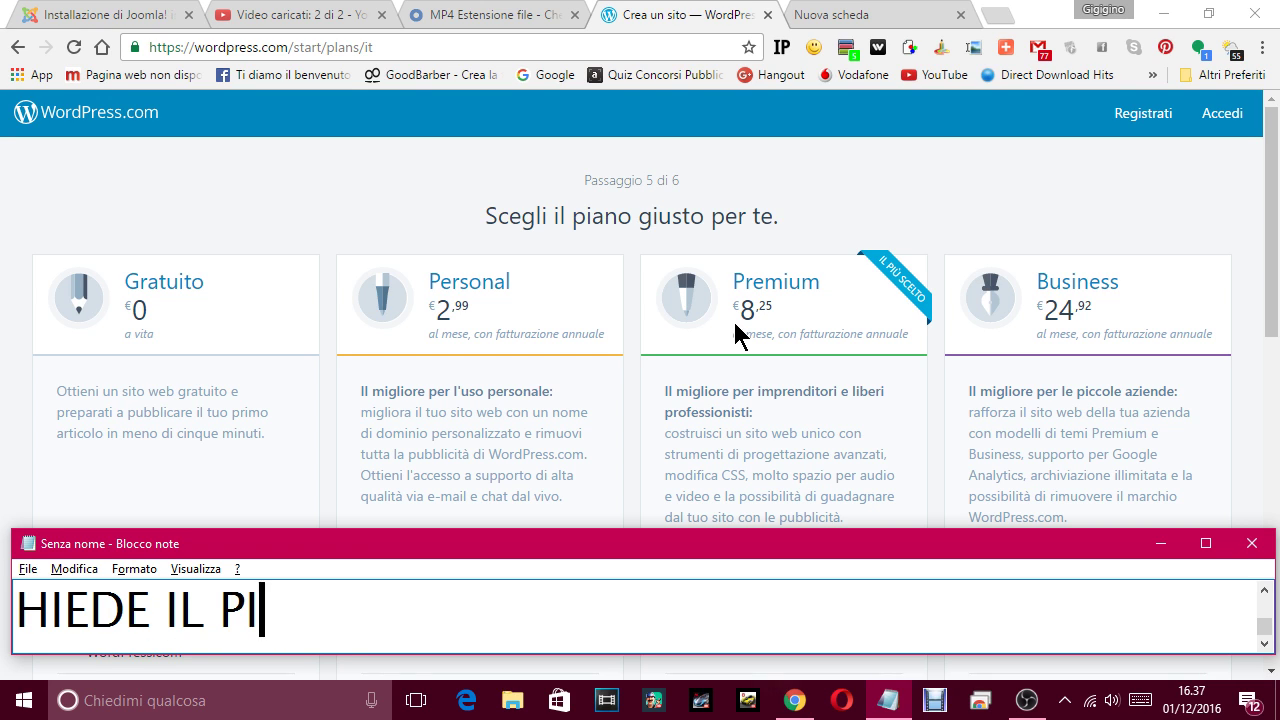
{"action": "type", "text": "ANO GIUSTO. "}
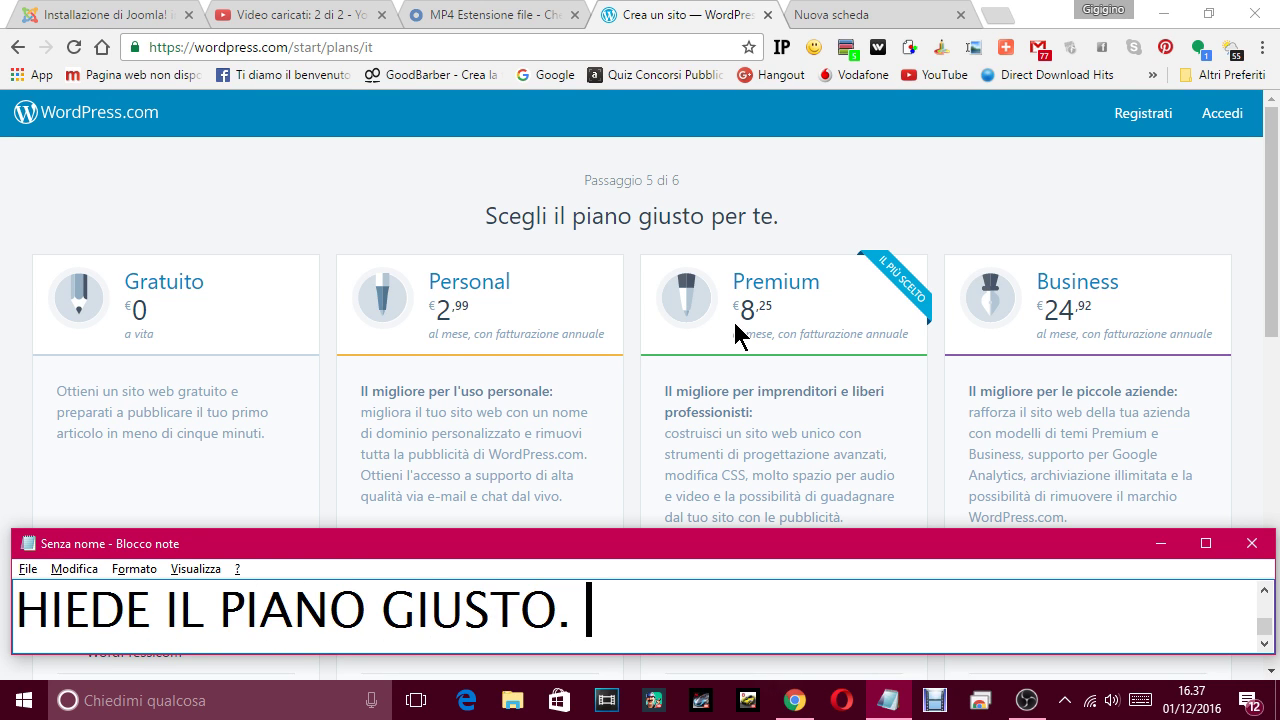
{"action": "type", "text": "IO SCE"}
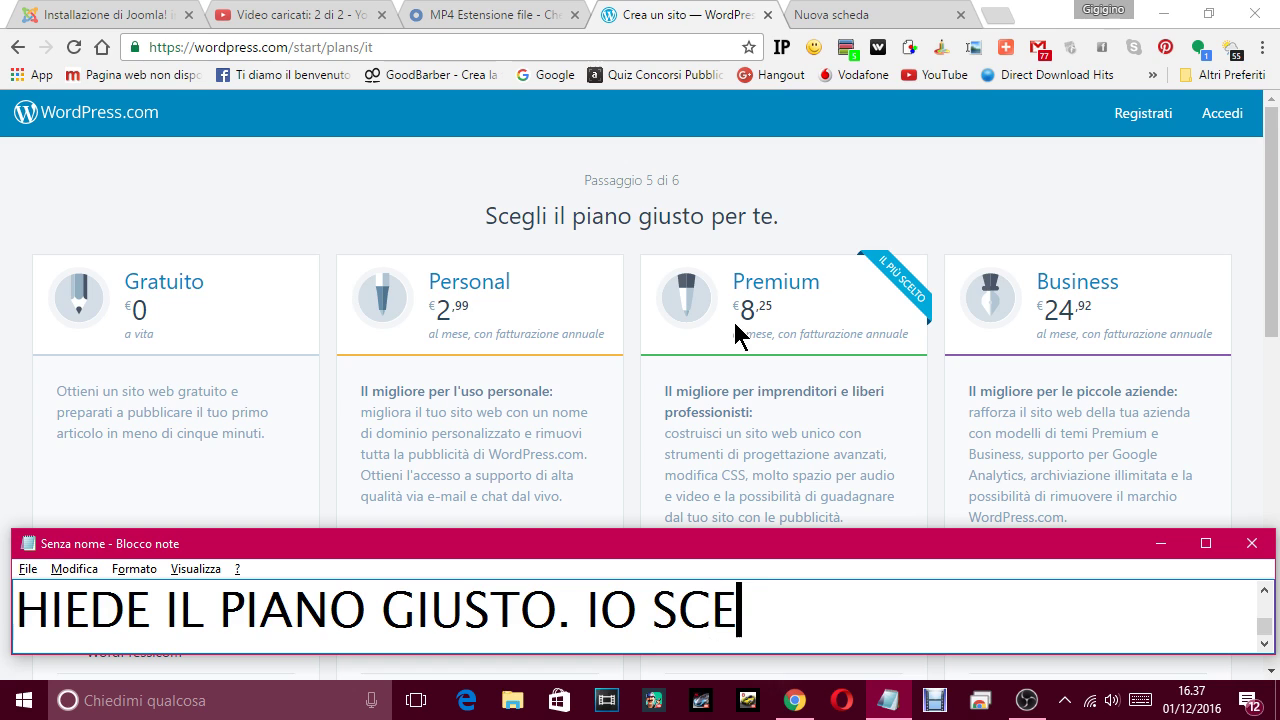
{"action": "type", "text": "LGO QUELLO "}
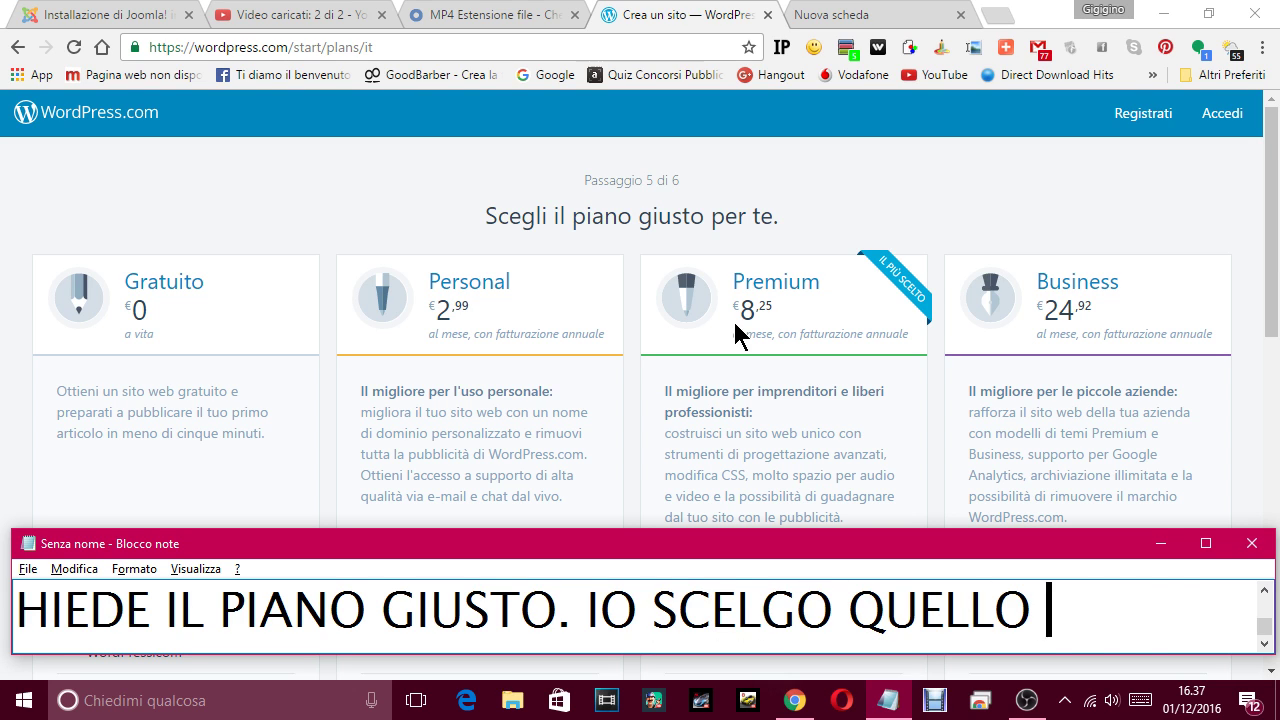
{"action": "type", "text": "GRATUITO"}
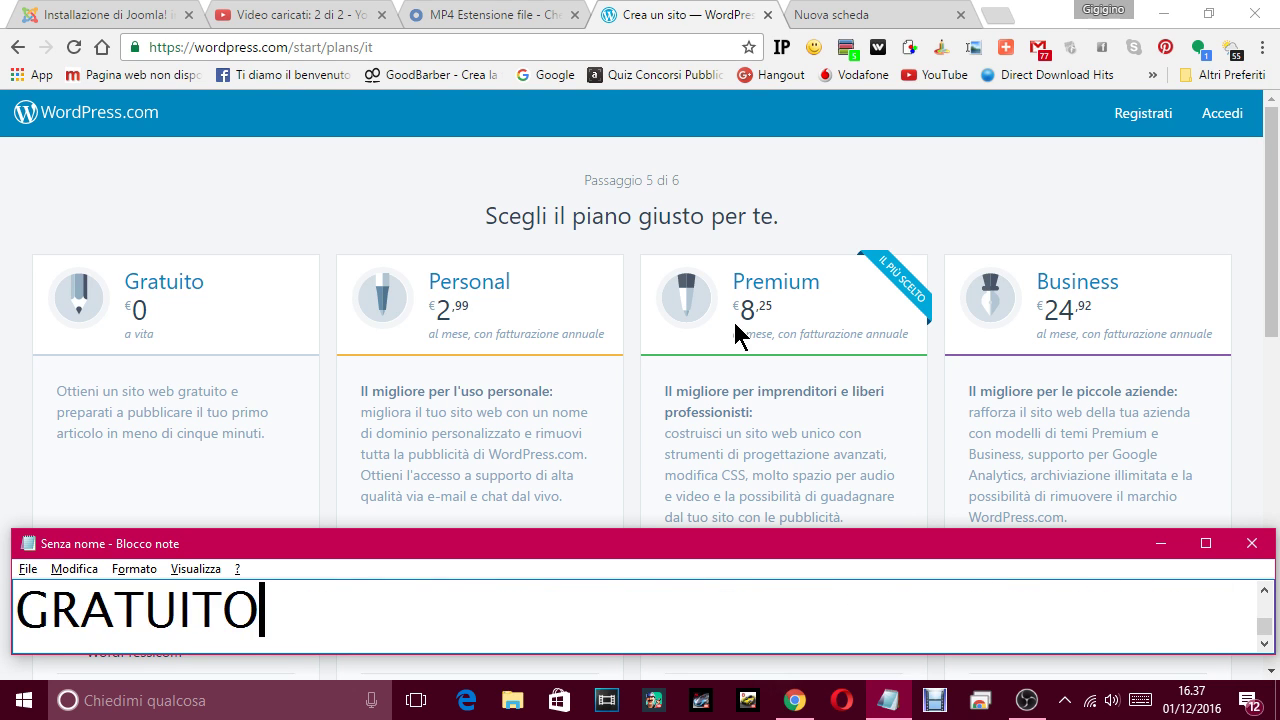
{"action": "type", "text": "."}
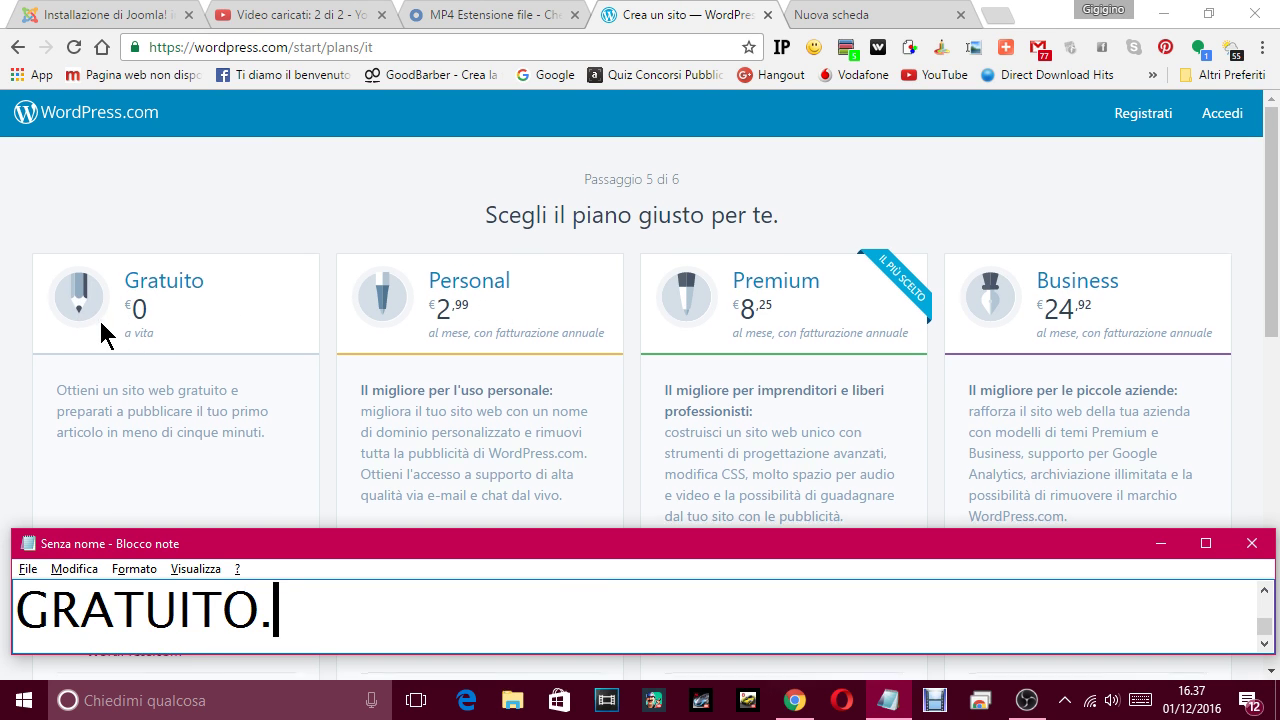
{"action": "scroll", "coordinate": [100, 334], "scroll_direction": "down", "scroll_amount": 2}
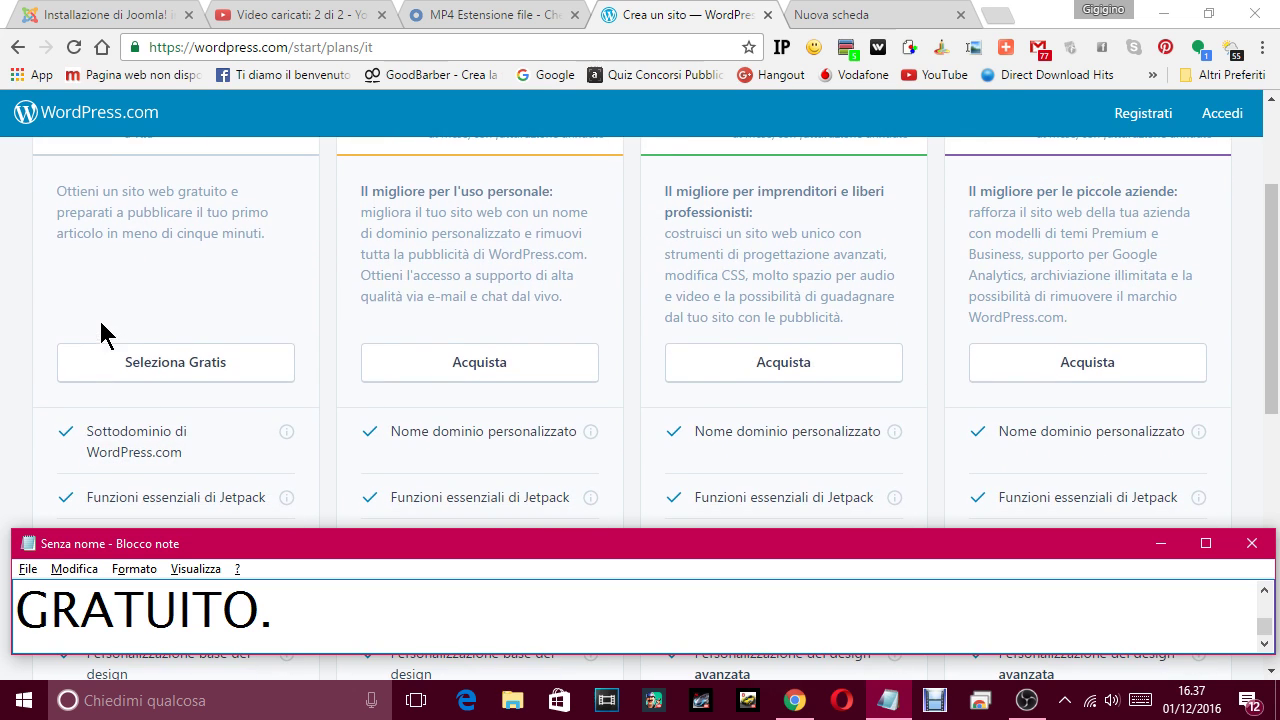
{"action": "left_click", "coordinate": [193, 366]}
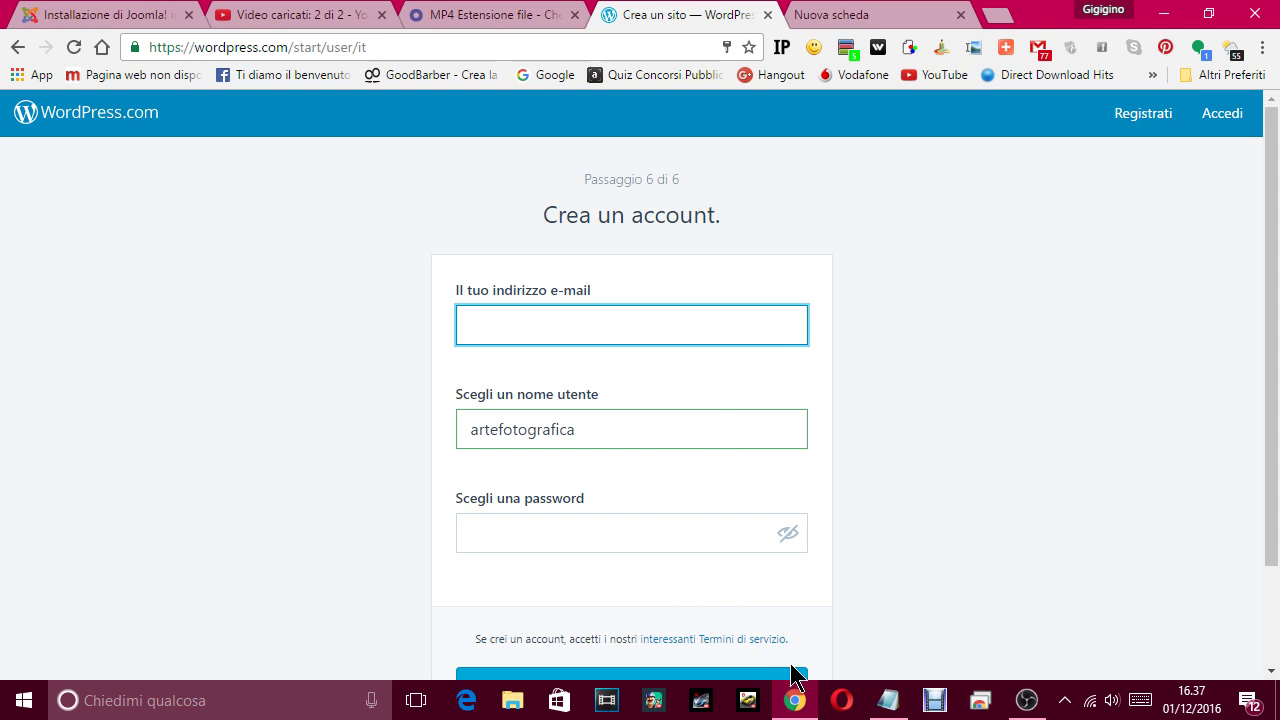
Caption that Seleziona Gratis was clicked and this form creates the real account with registration details.
{"action": "left_click", "coordinate": [888, 700]}
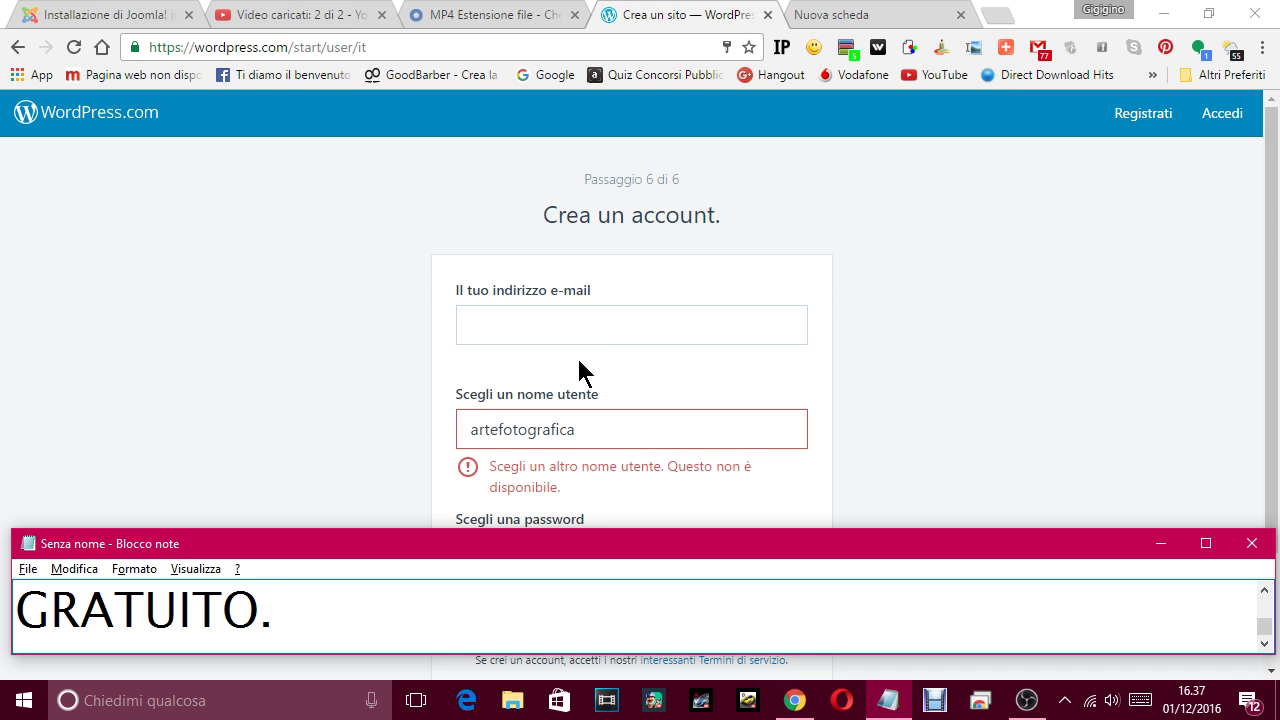
{"action": "type", "text": " QUINDI "}
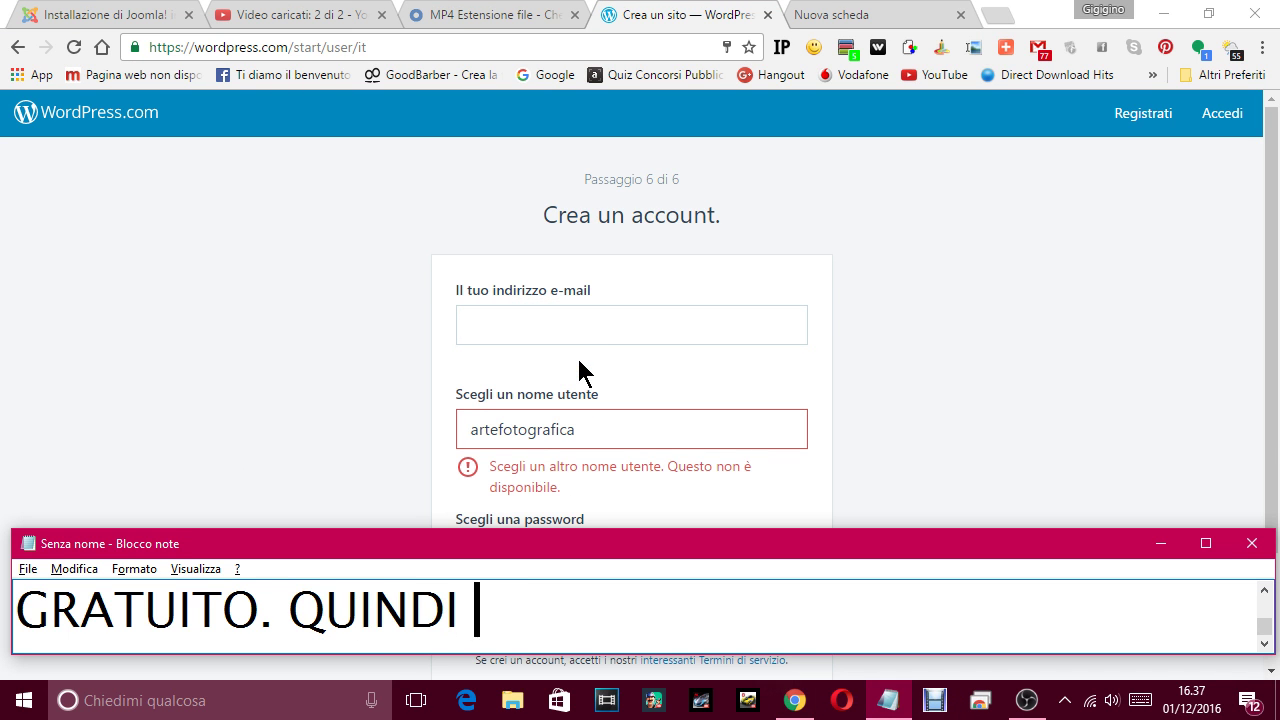
{"action": "type", "text": "CLICCO SU SEL"}
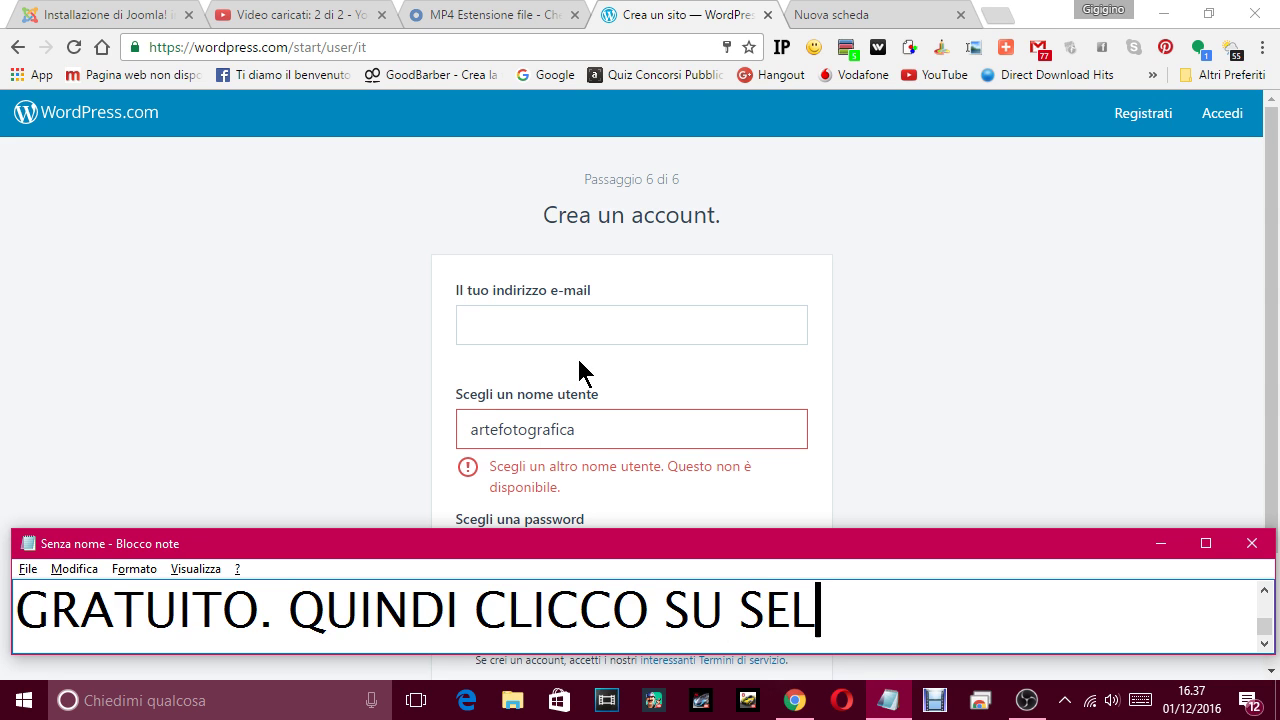
{"action": "type", "text": "EZIONA GAT"}
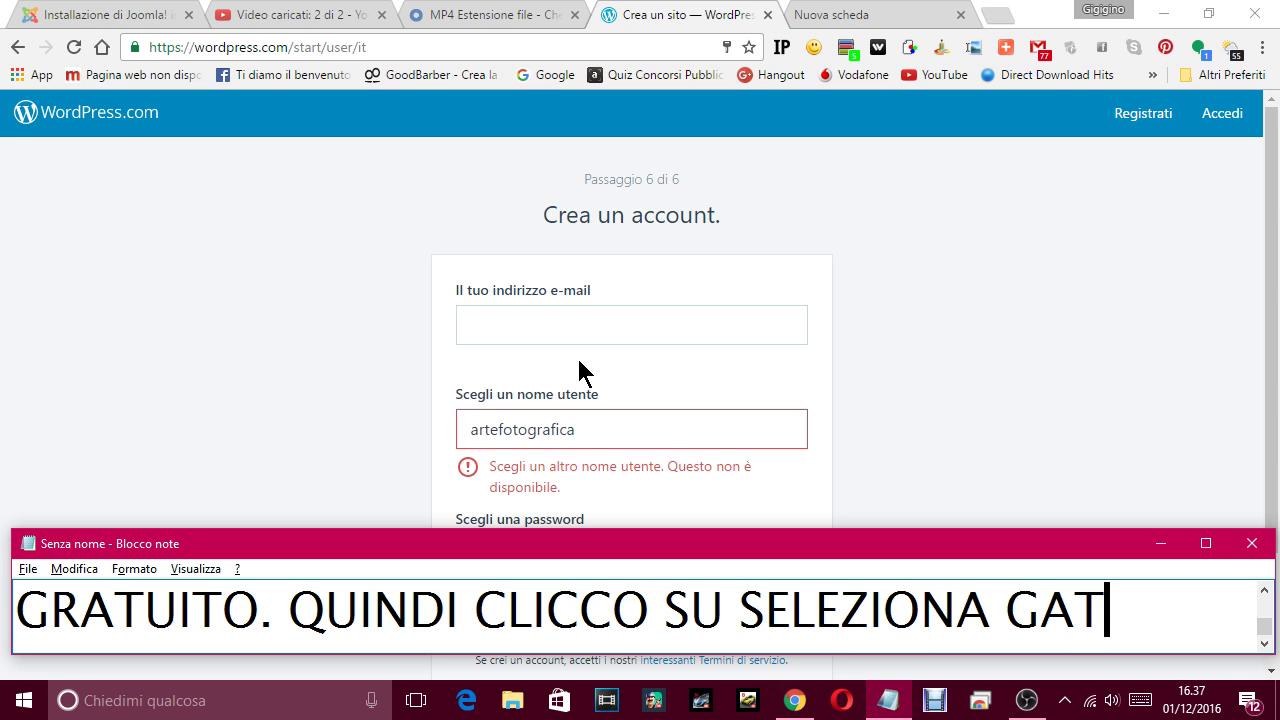
{"action": "key", "text": "BackSpace"}
{"action": "key", "text": "BackSpace"}
{"action": "type", "text": "RATIS."}
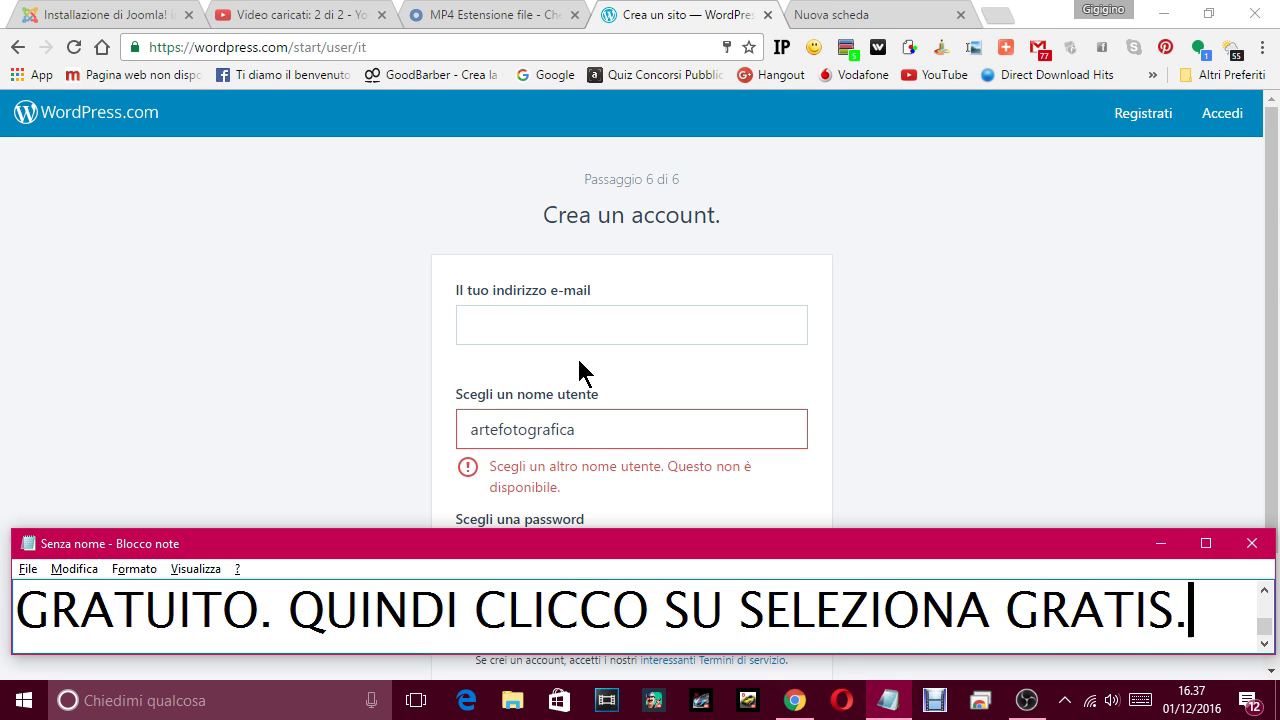
{"action": "key", "text": "Return"}
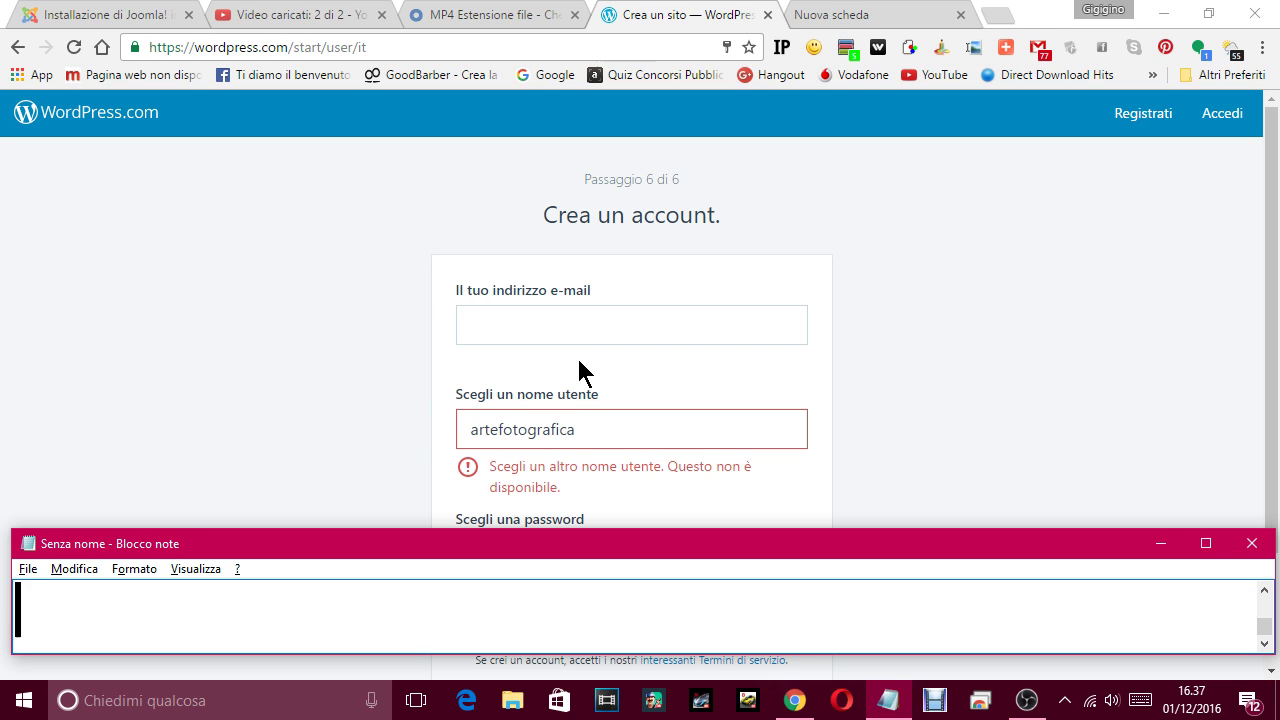
{"action": "type", "text": "IN QUESTO "}
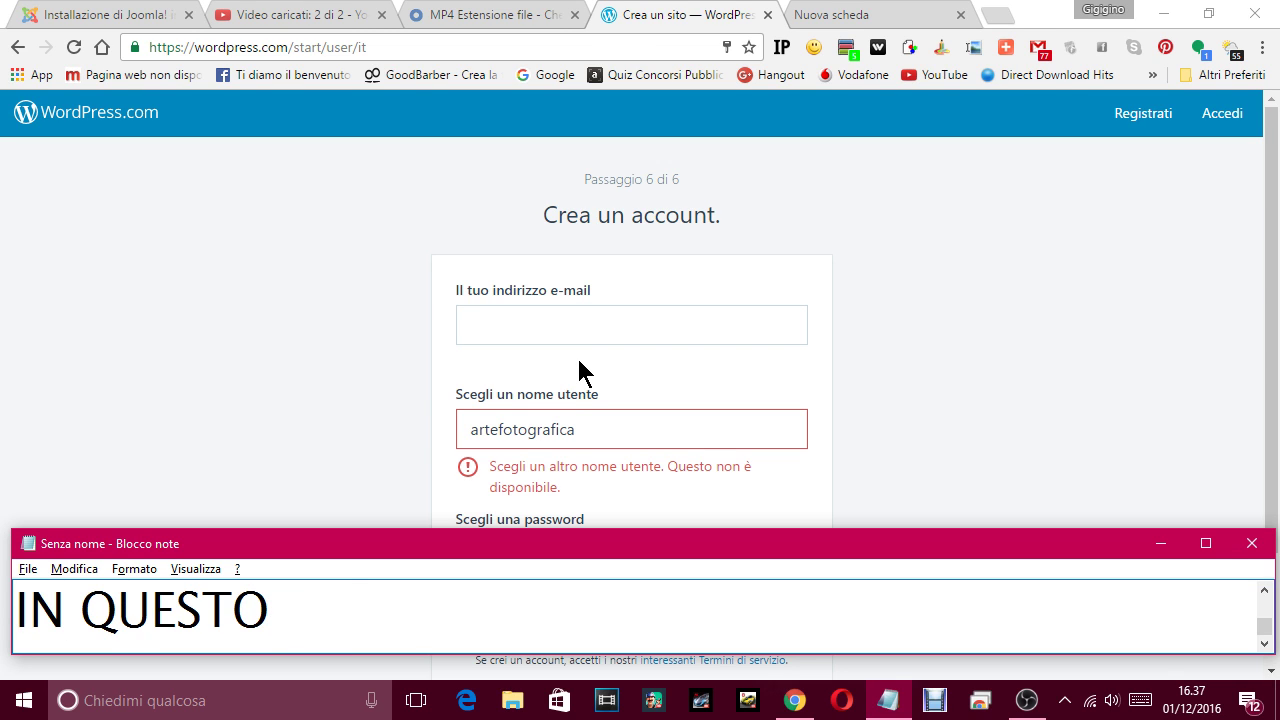
{"action": "type", "text": "FORM INVEC"}
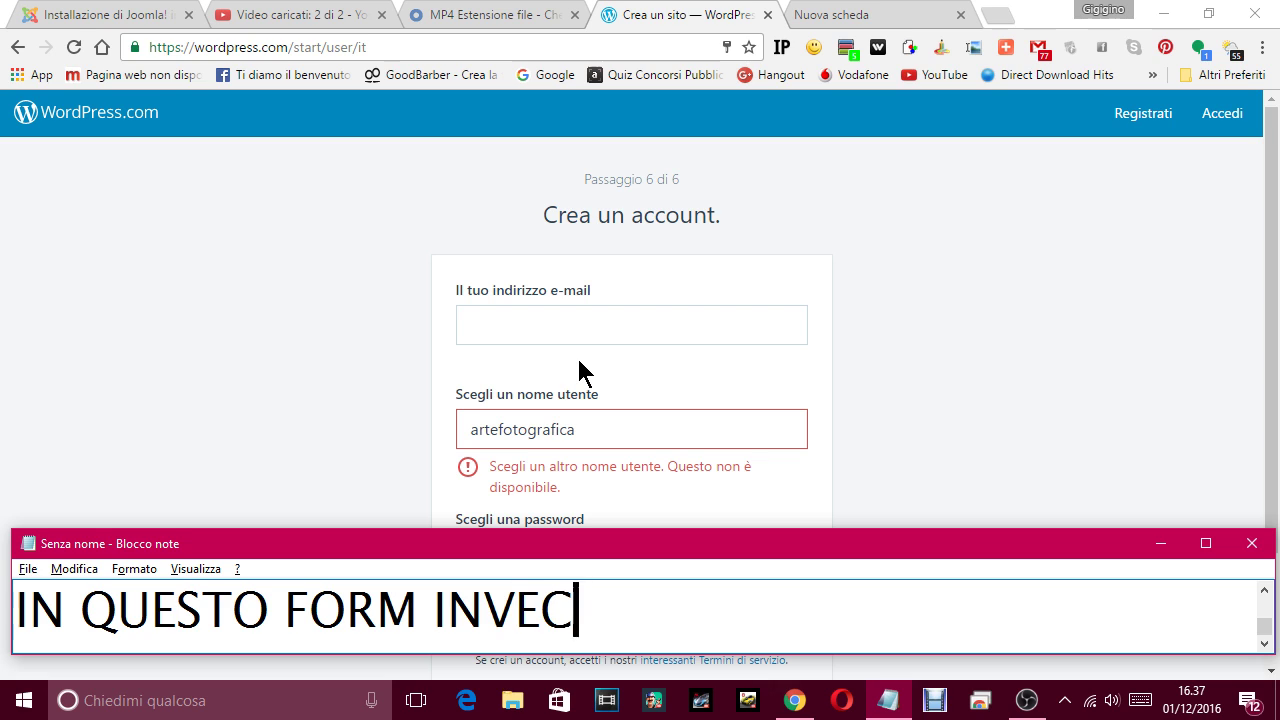
{"action": "type", "text": "E SI CREA IL "}
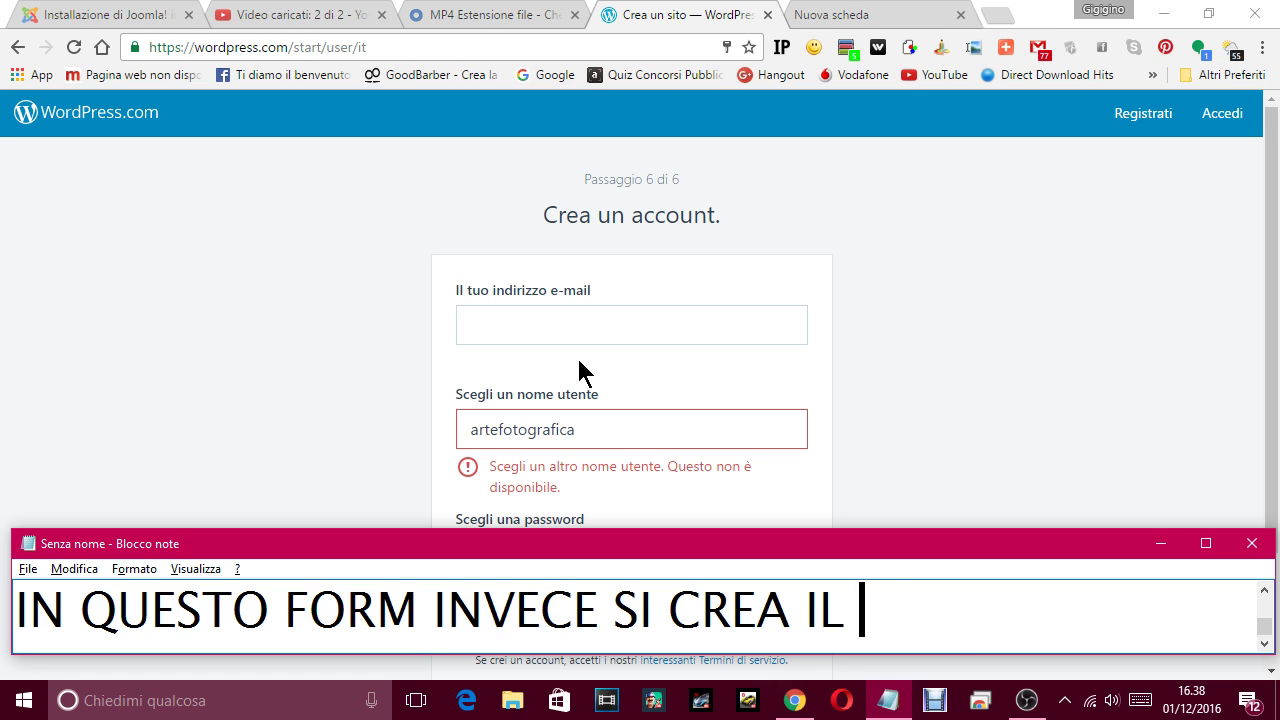
{"action": "type", "text": "VERO E PROP"}
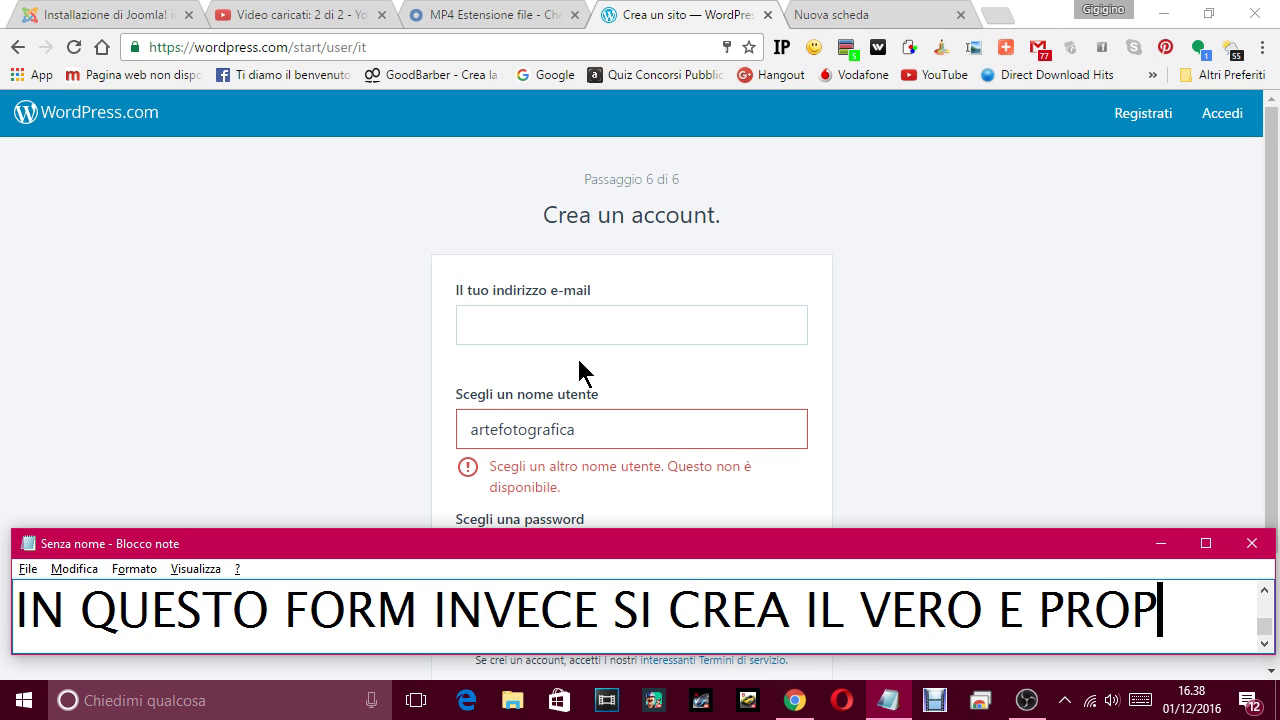
{"action": "type", "text": "RIO"}
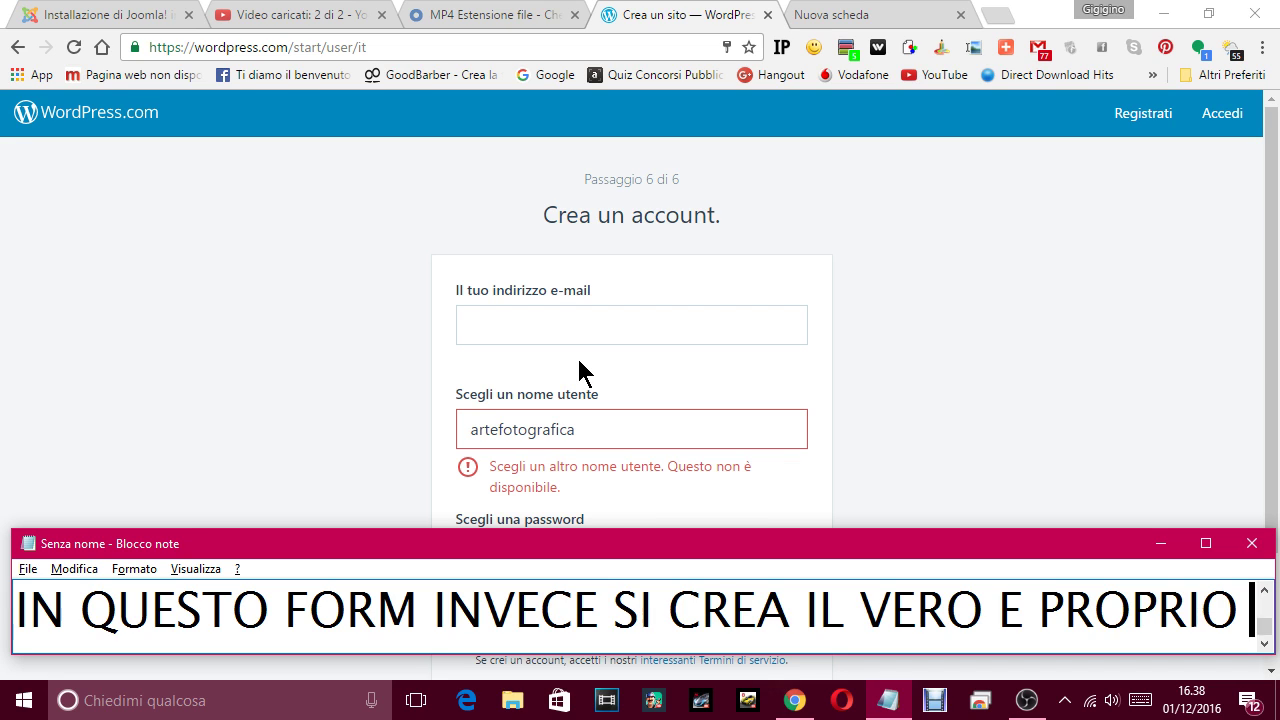
{"action": "type", "text": "ACCOUNT, DOV"}
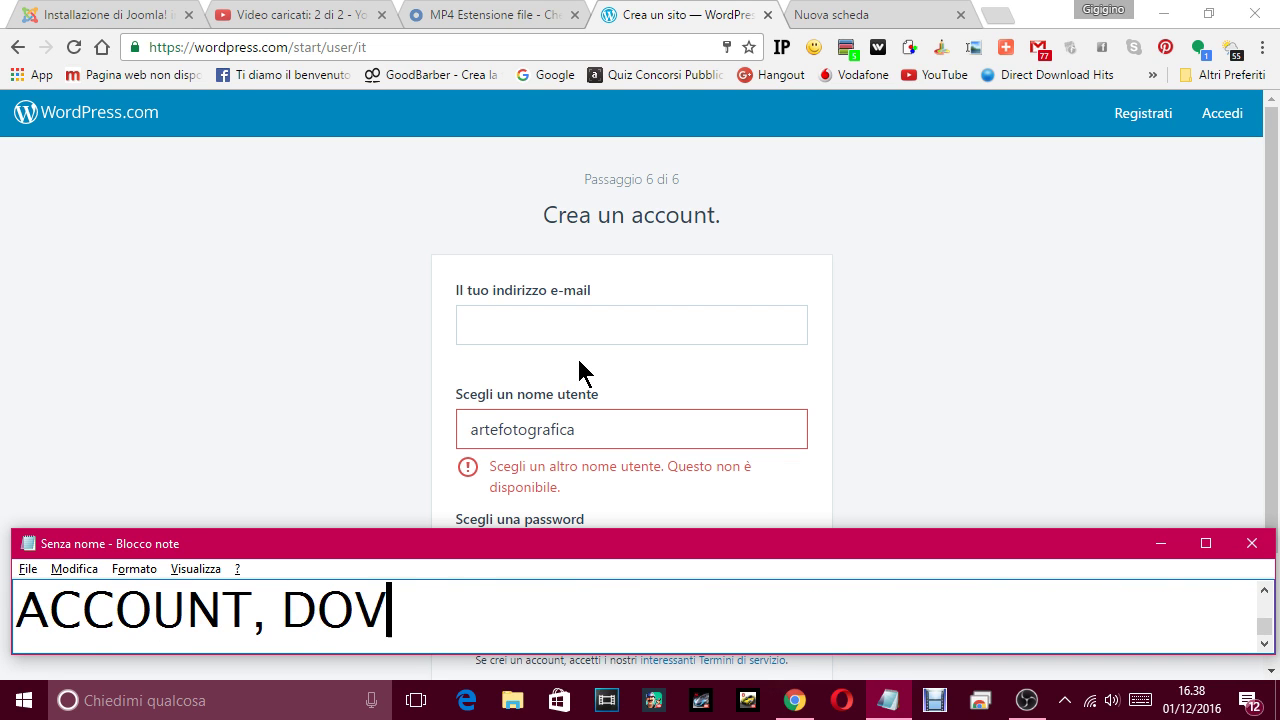
{"action": "type", "text": "E CI CHIEDE I"}
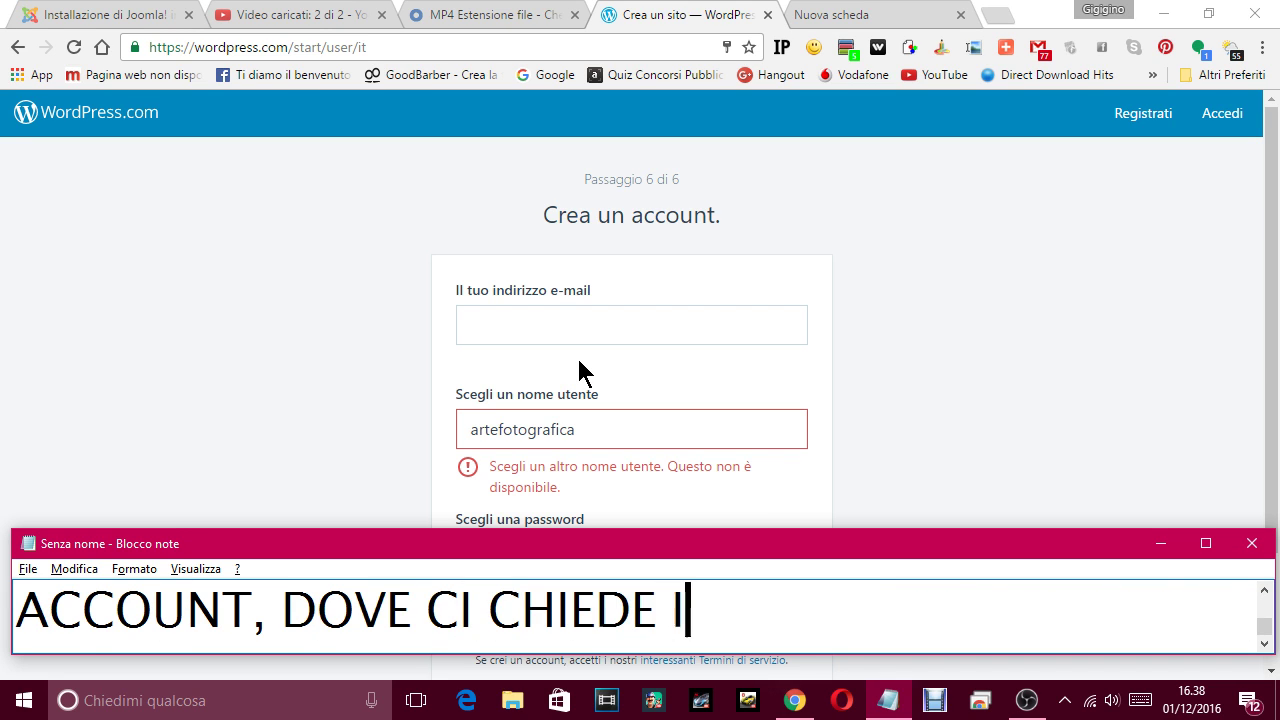
{"action": "type", "text": " NST"}
{"action": "key", "text": "BackSpace"}
{"action": "key", "text": "BackSpace"}
{"action": "type", "text": "OST"}
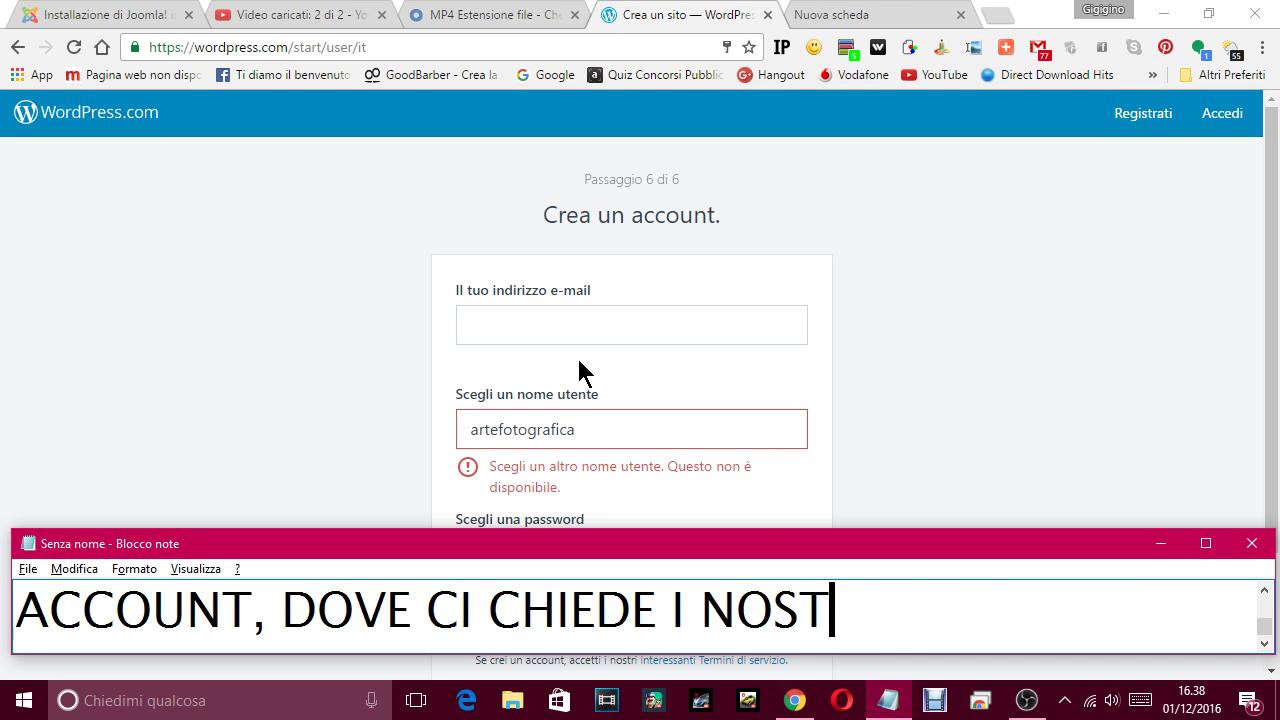
{"action": "type", "text": "RI DATI PER LA "}
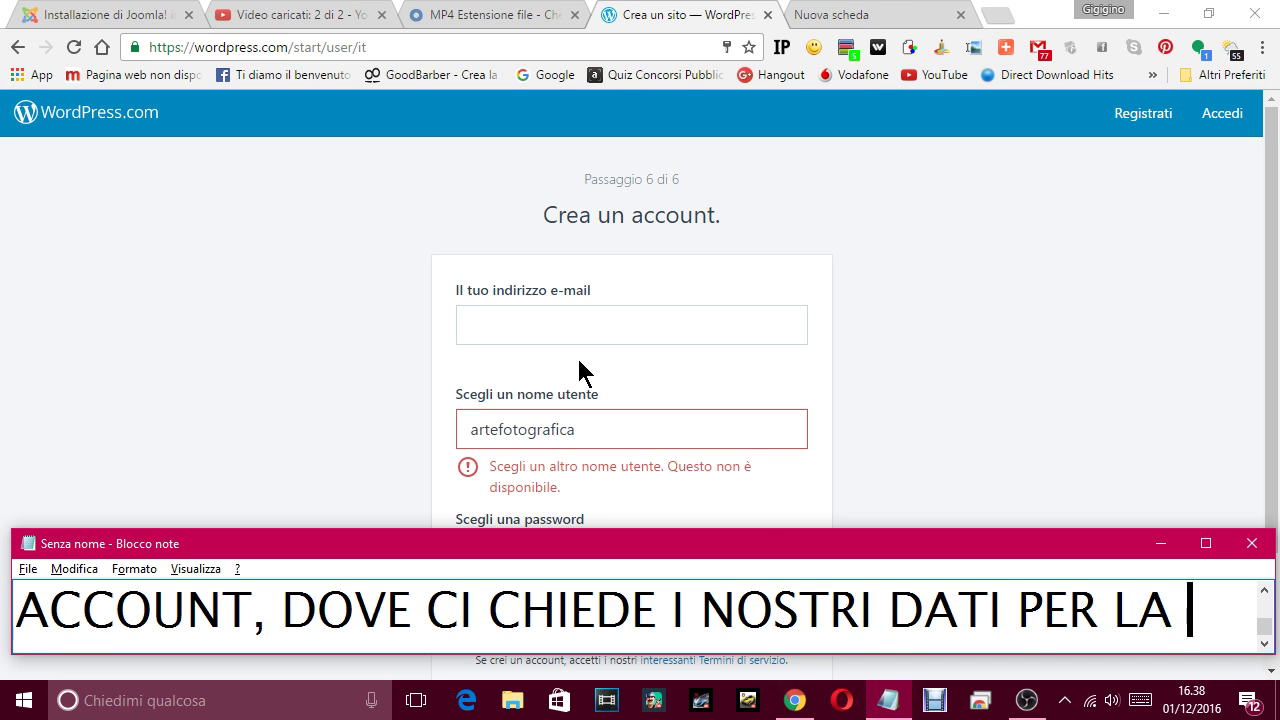
{"action": "type", "text": "REGISTRAZI"}
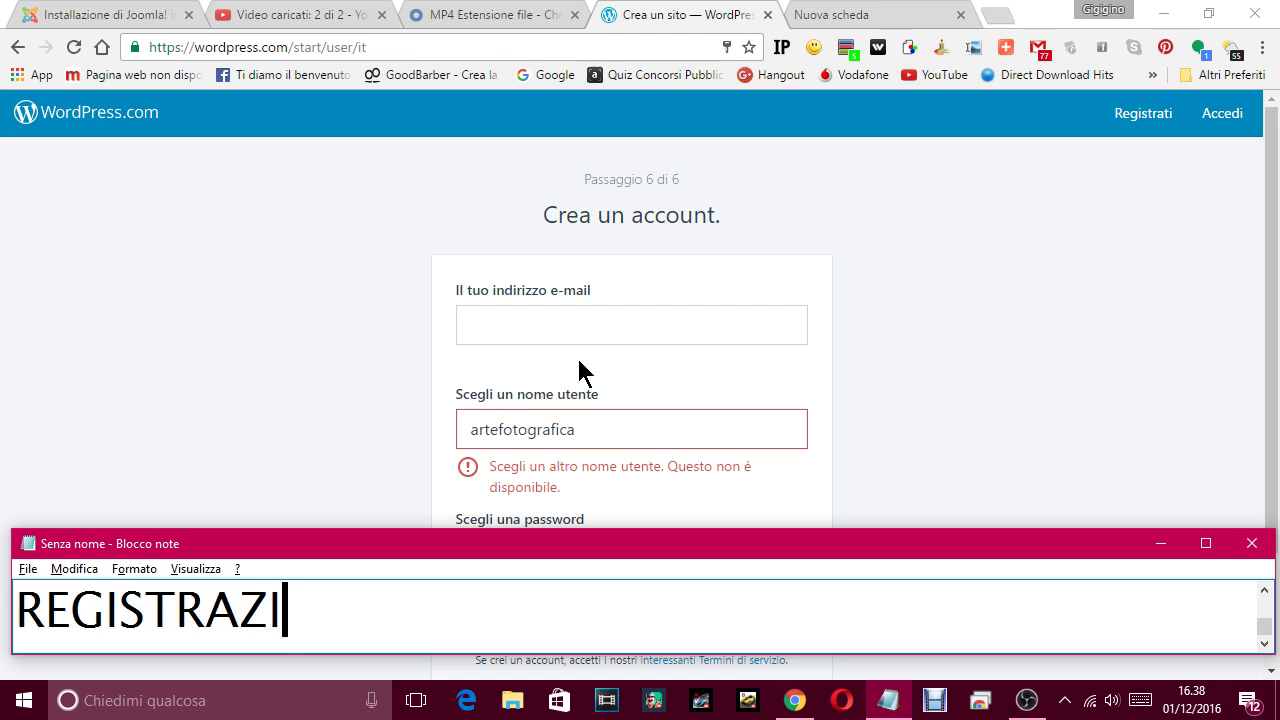
{"action": "type", "text": "ONE."}
Check the account form's e-mail and password fields, leave them empty, and bring the captions forward.
{"action": "left_click", "coordinate": [556, 363]}
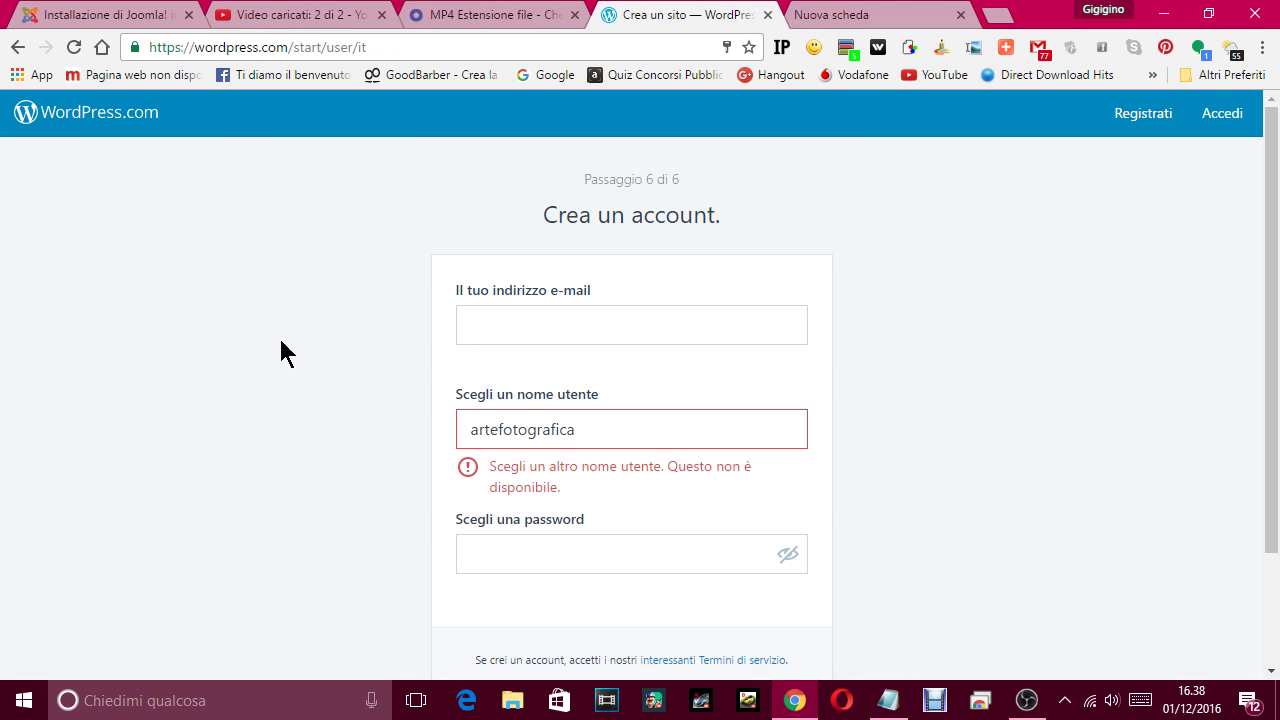
{"action": "left_click", "coordinate": [518, 323]}
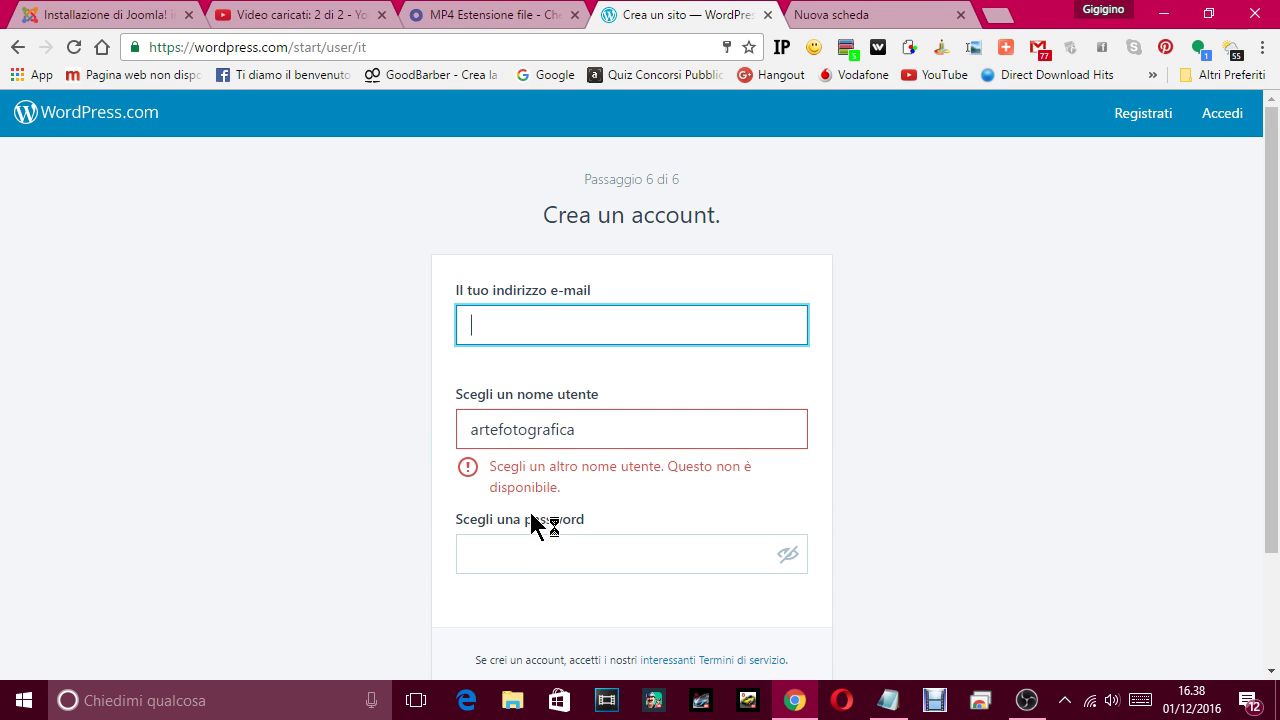
{"action": "left_click", "coordinate": [512, 551]}
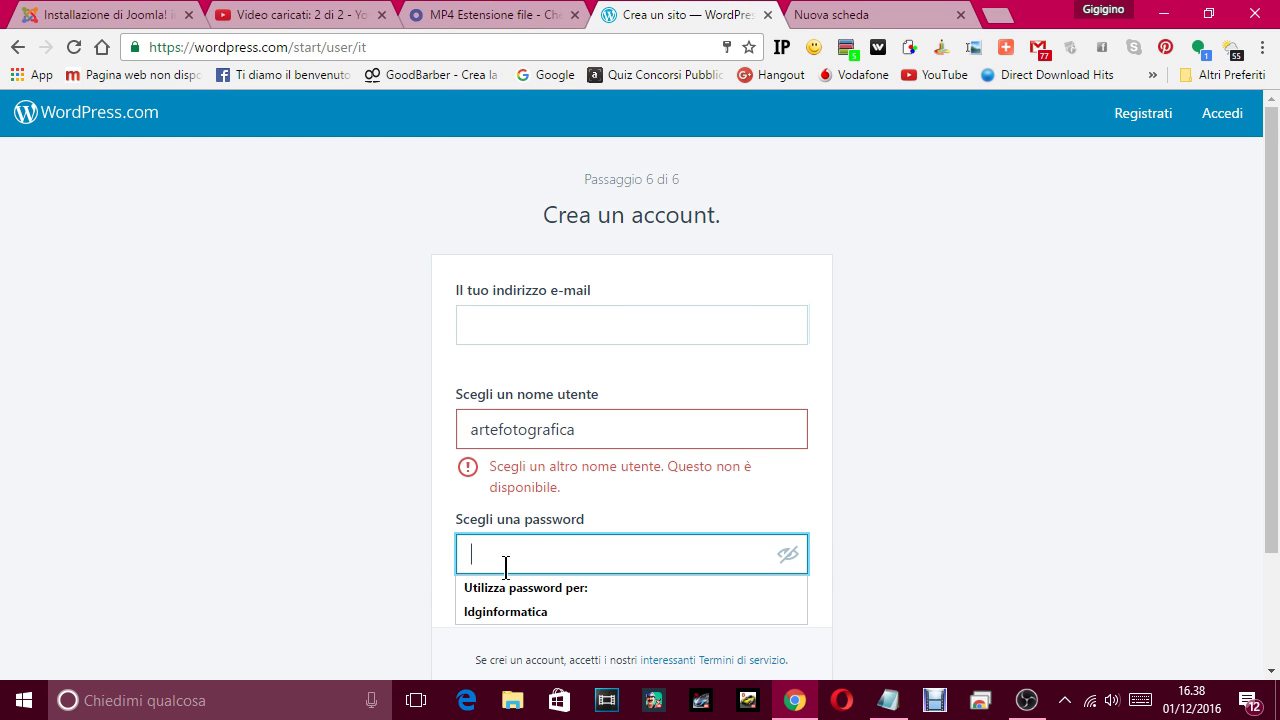
{"action": "left_click", "coordinate": [552, 520]}
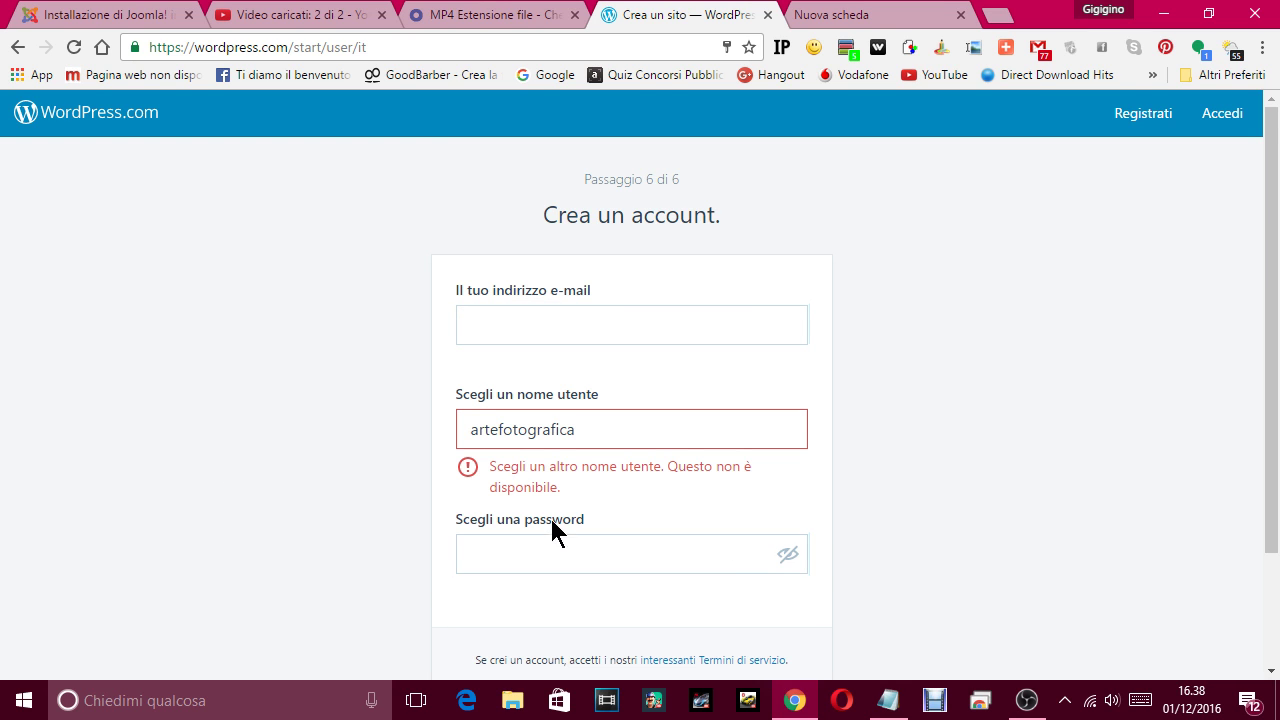
{"action": "left_click", "coordinate": [888, 699]}
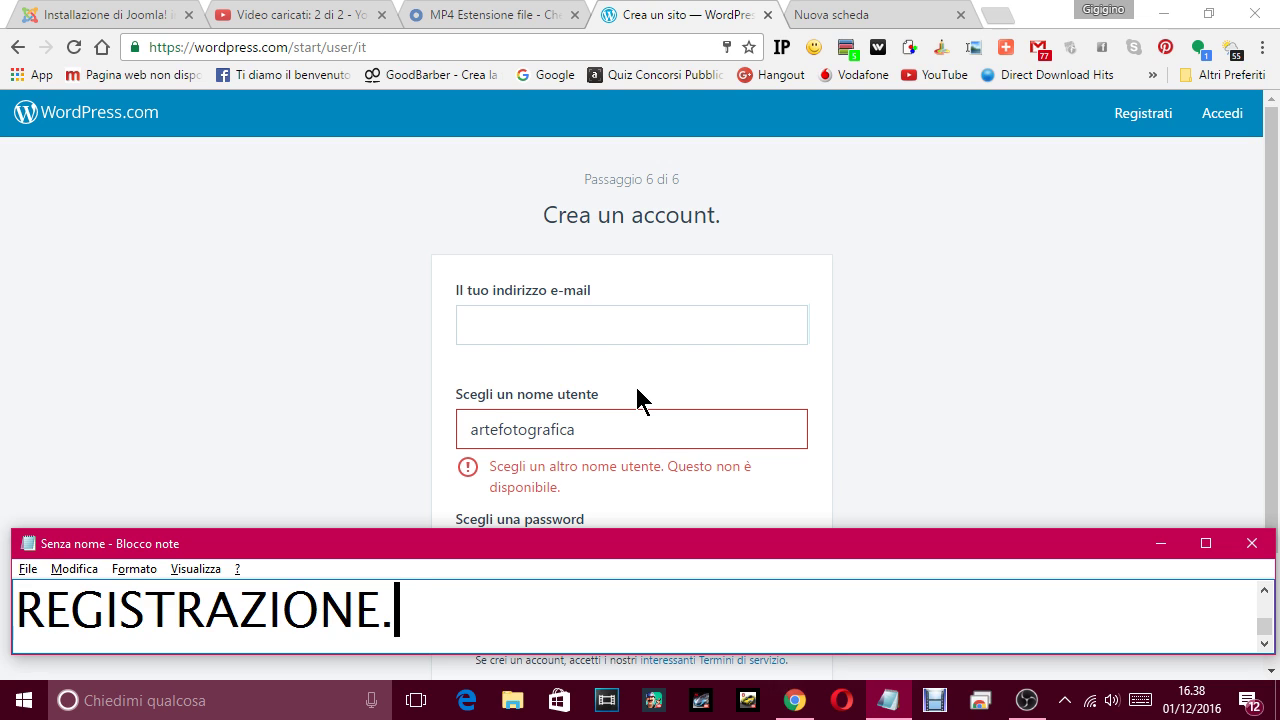
Caption that username artefotografica is unavailable and would need changing, but this is only a demonstration.
{"action": "type", "text": " ORA A"}
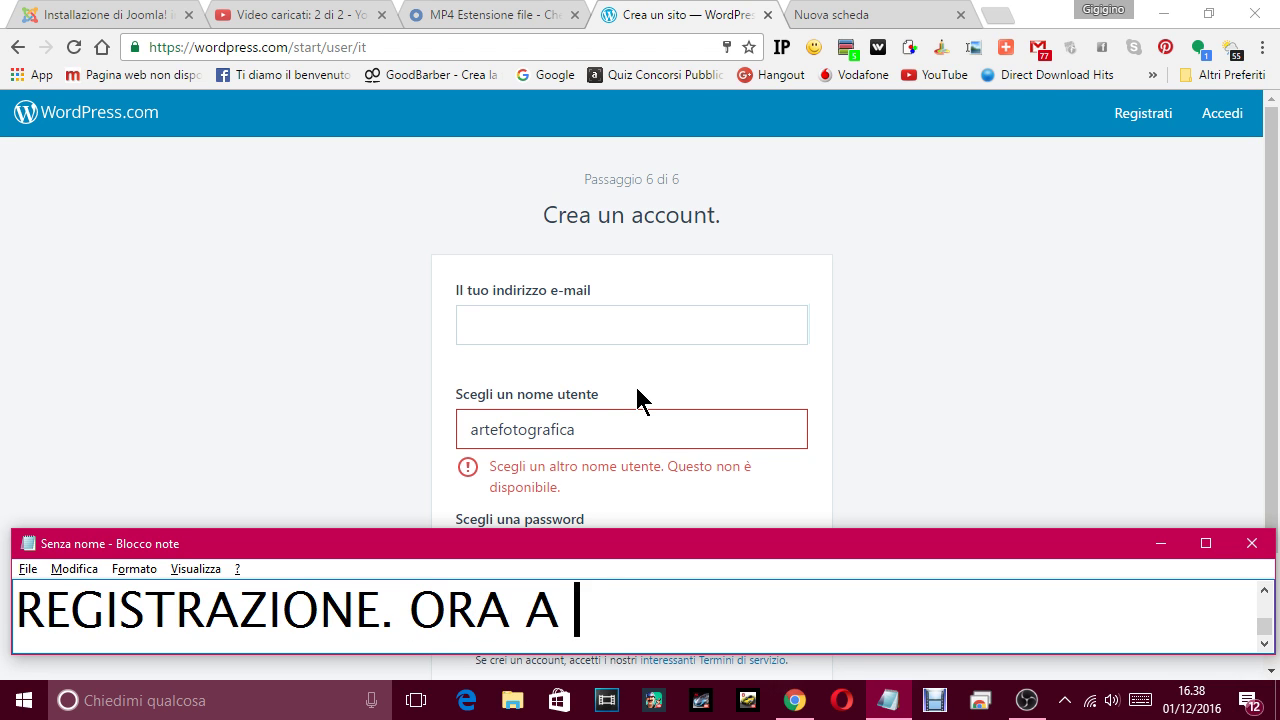
{"action": "type", "text": "ME DIC"}
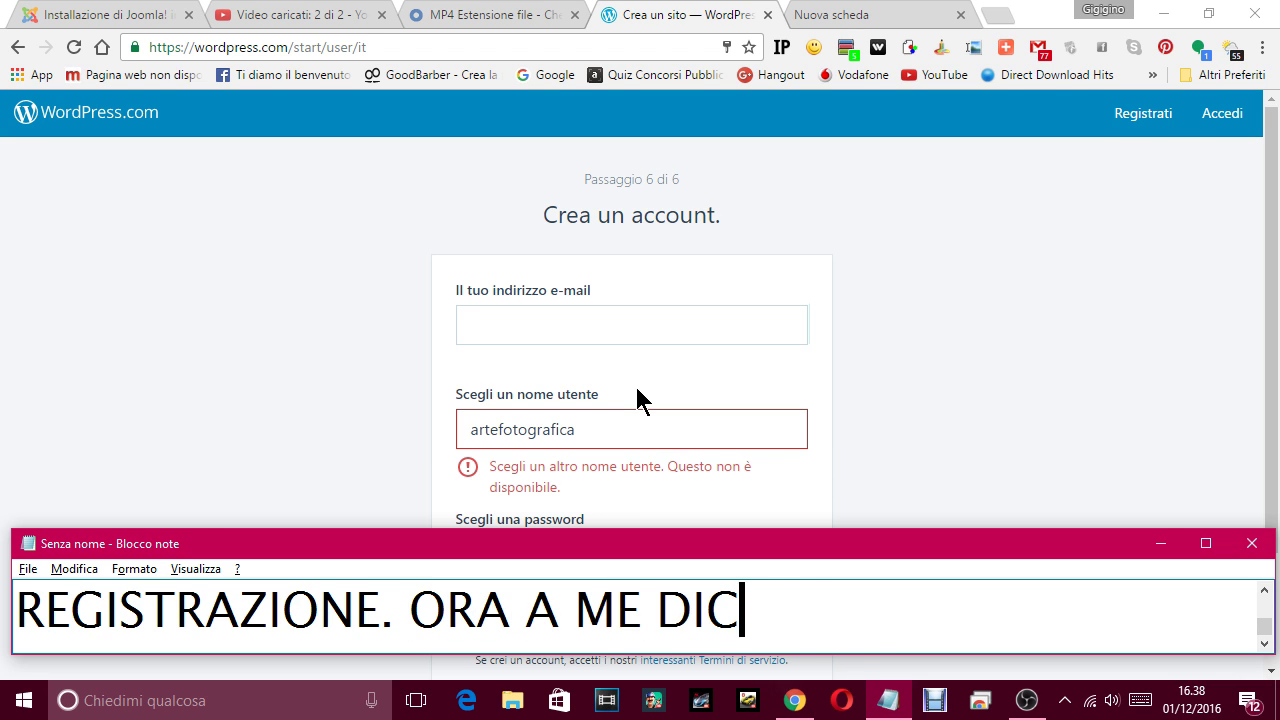
{"action": "type", "text": "E CHE ARTEFOTO"}
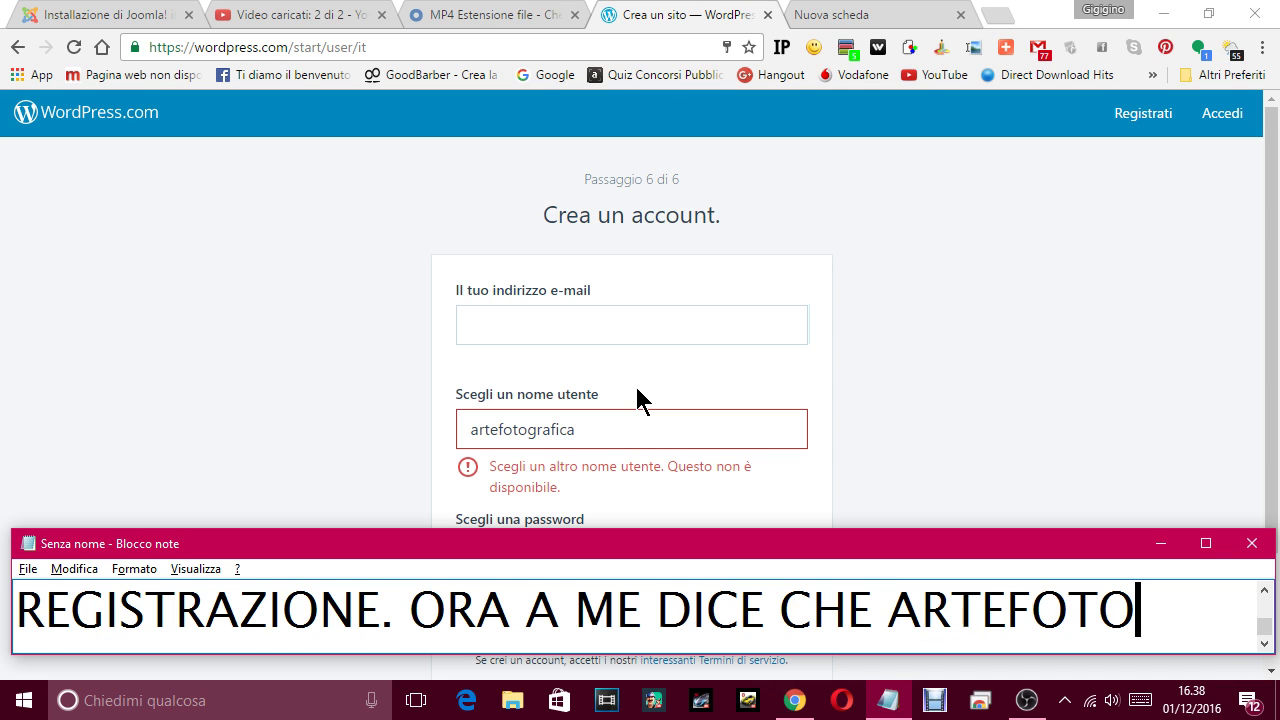
{"action": "type", "text": "GRAFICA NON "}
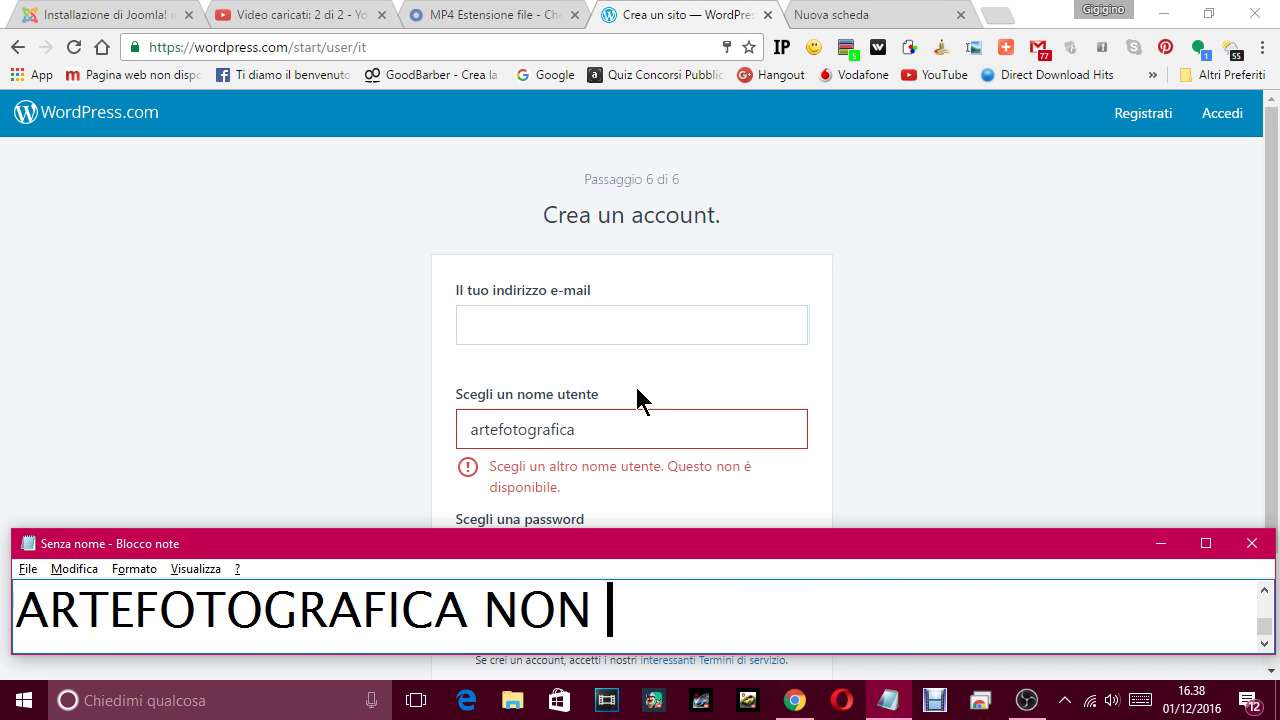
{"action": "type", "text": "è DISPONIBI"}
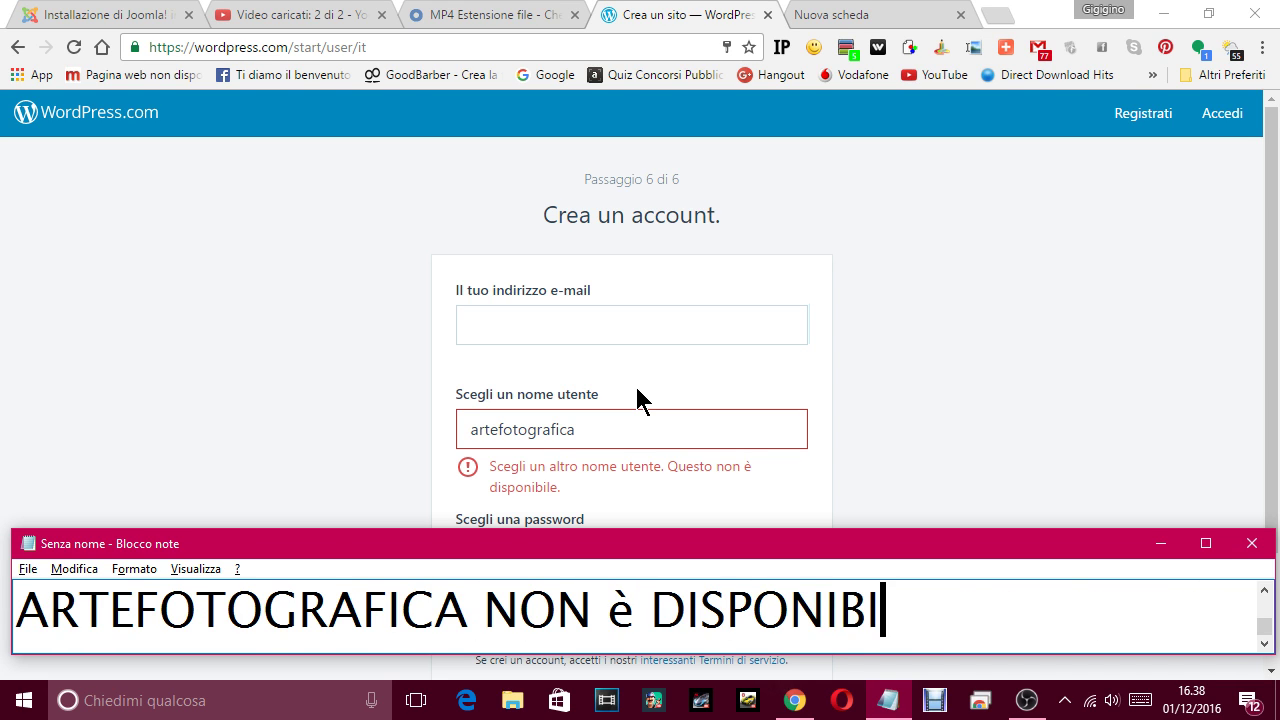
{"action": "type", "text": "LE, QIND"}
{"action": "key", "text": "BackSpace"}
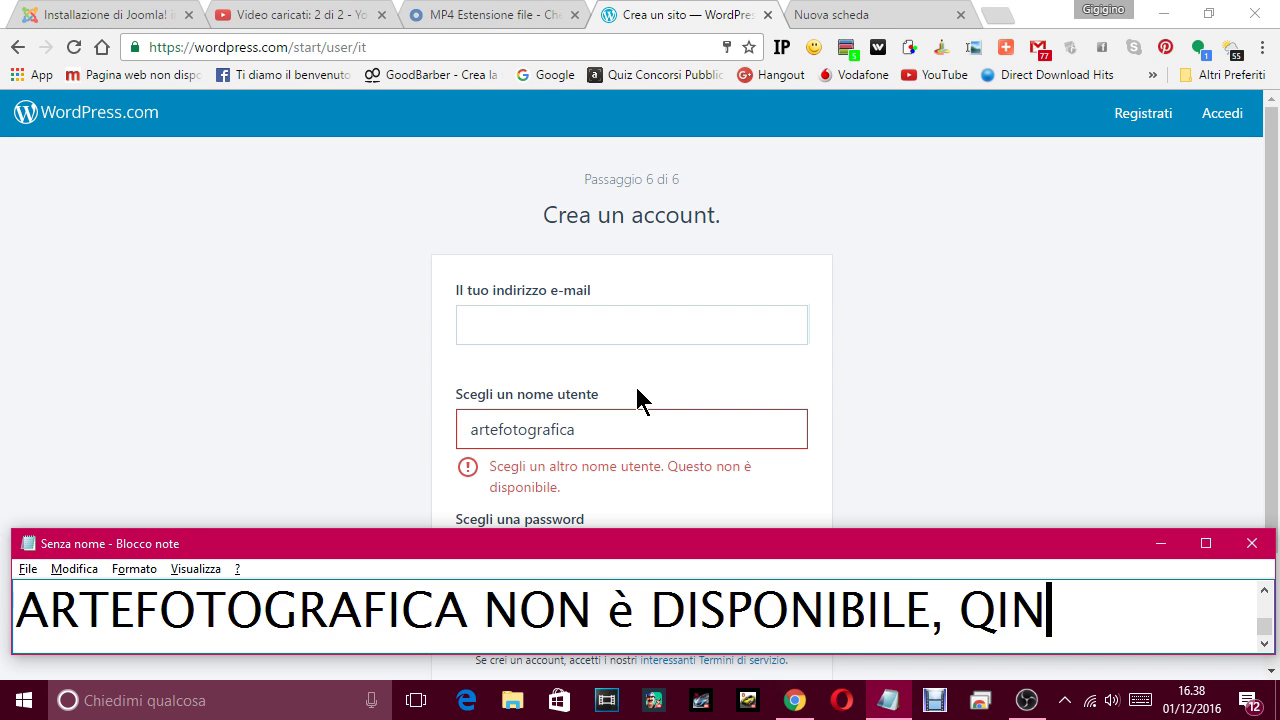
{"action": "key", "text": "BackSpace"}
{"action": "key", "text": "BackSpace"}
{"action": "type", "text": "IN"}
{"action": "key", "text": "BackSpace"}
{"action": "key", "text": "BackSpace"}
{"action": "type", "text": "UI"}
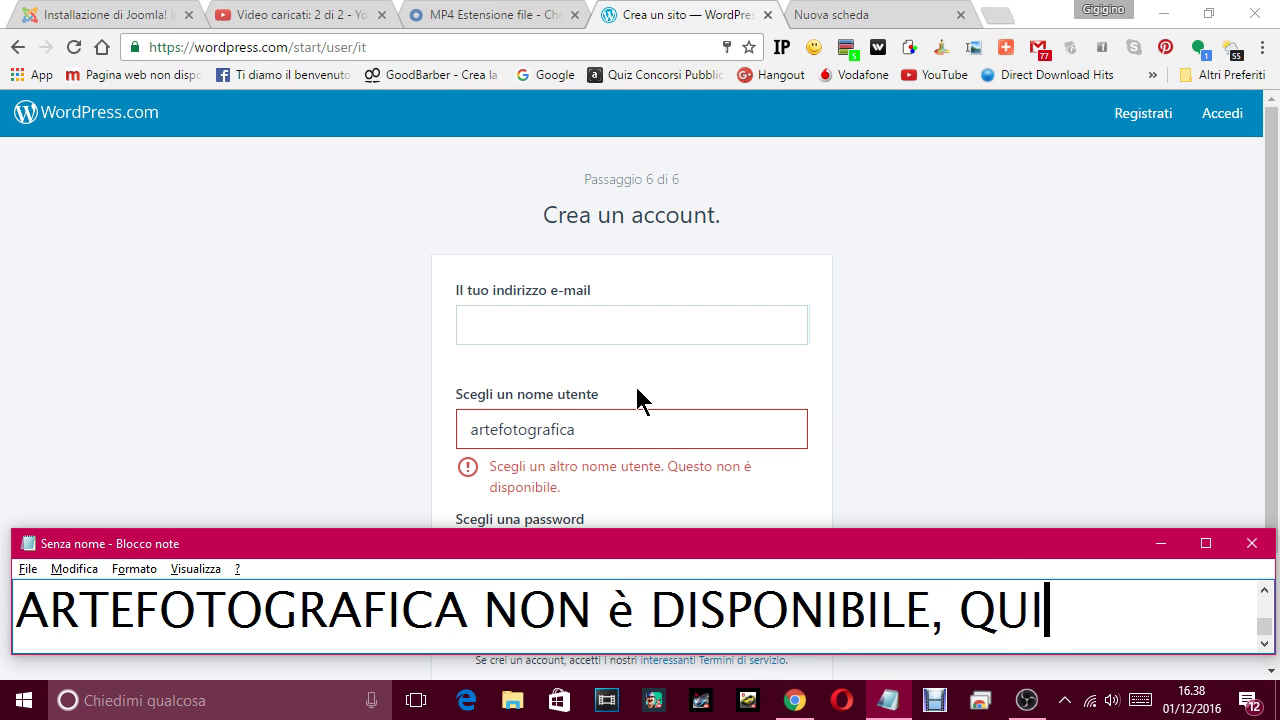
{"action": "type", "text": "NDI DOVREI CA"}
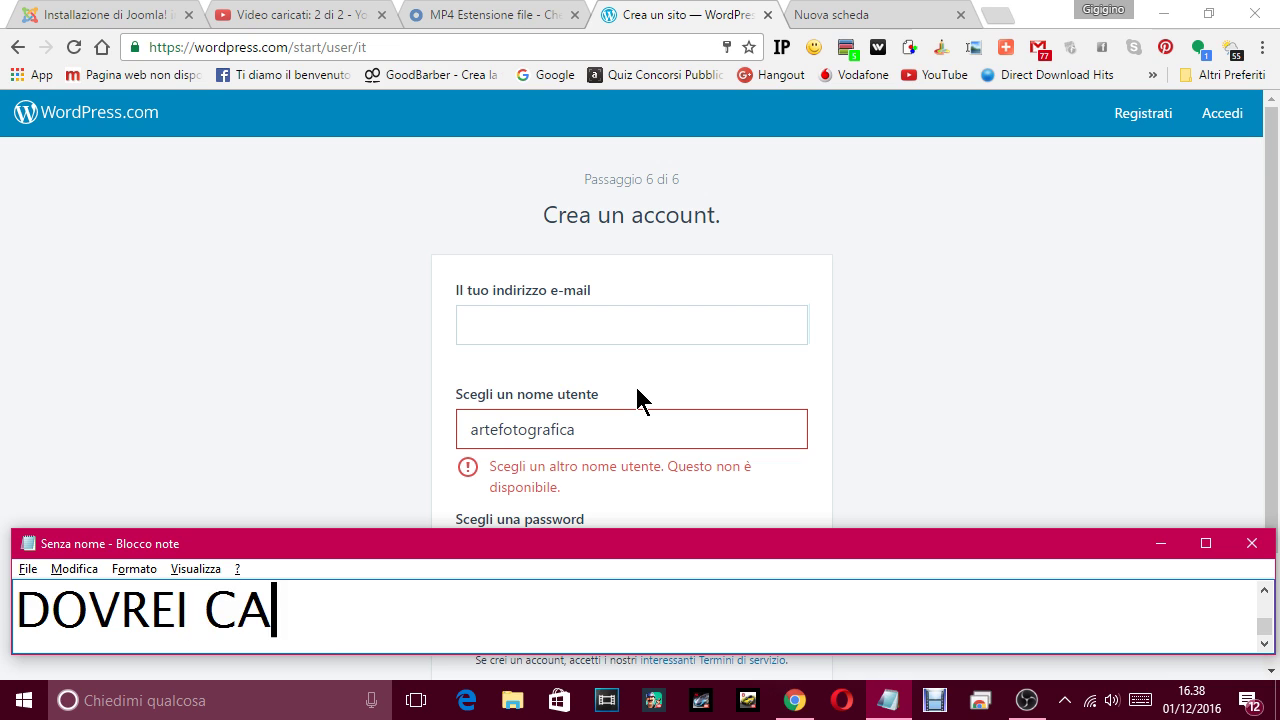
{"action": "type", "text": "MBIARE NOME"}
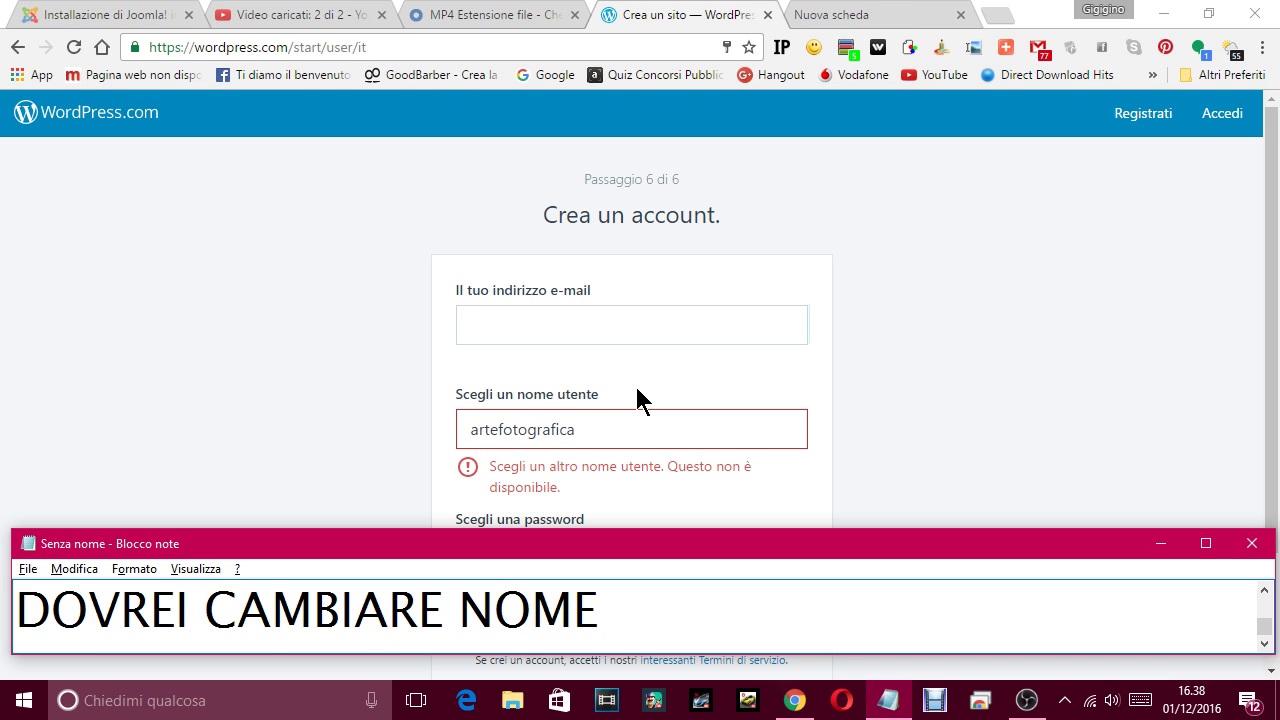
{"action": "type", "text": " UTENTE."}
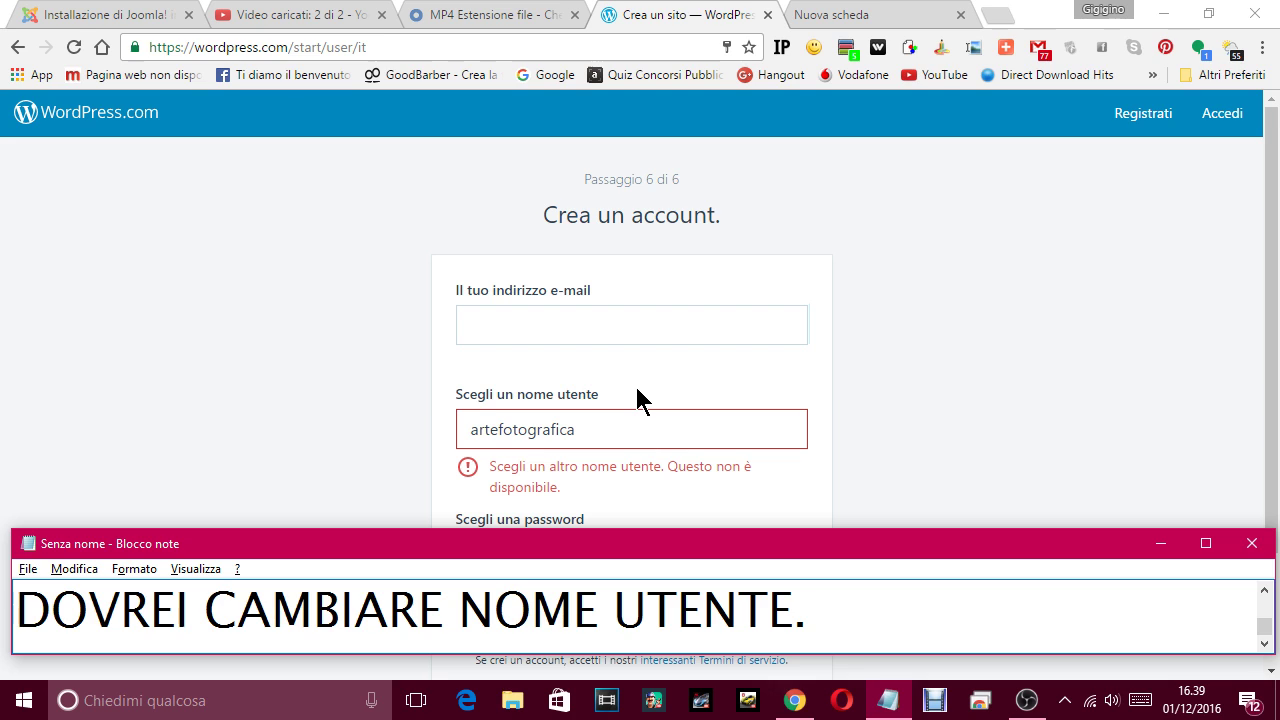
{"action": "type", "text": "MAIO STO "}
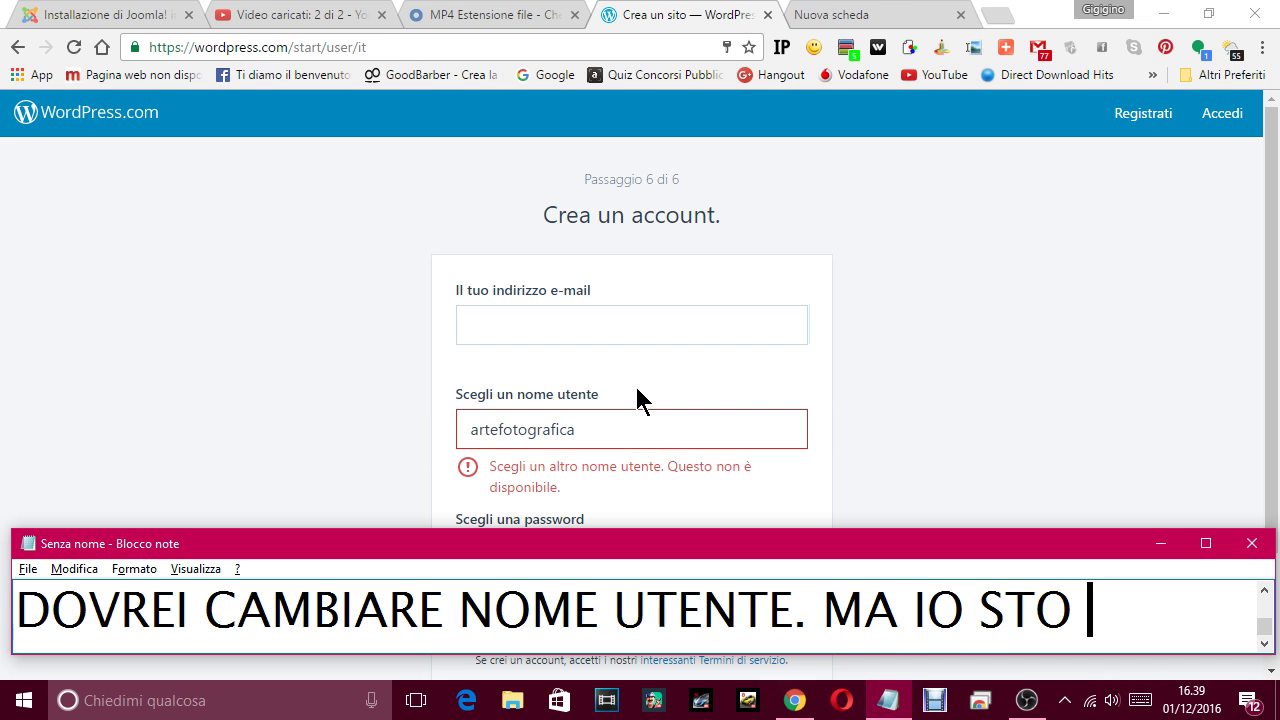
{"action": "type", "text": "SOLO FAC"}
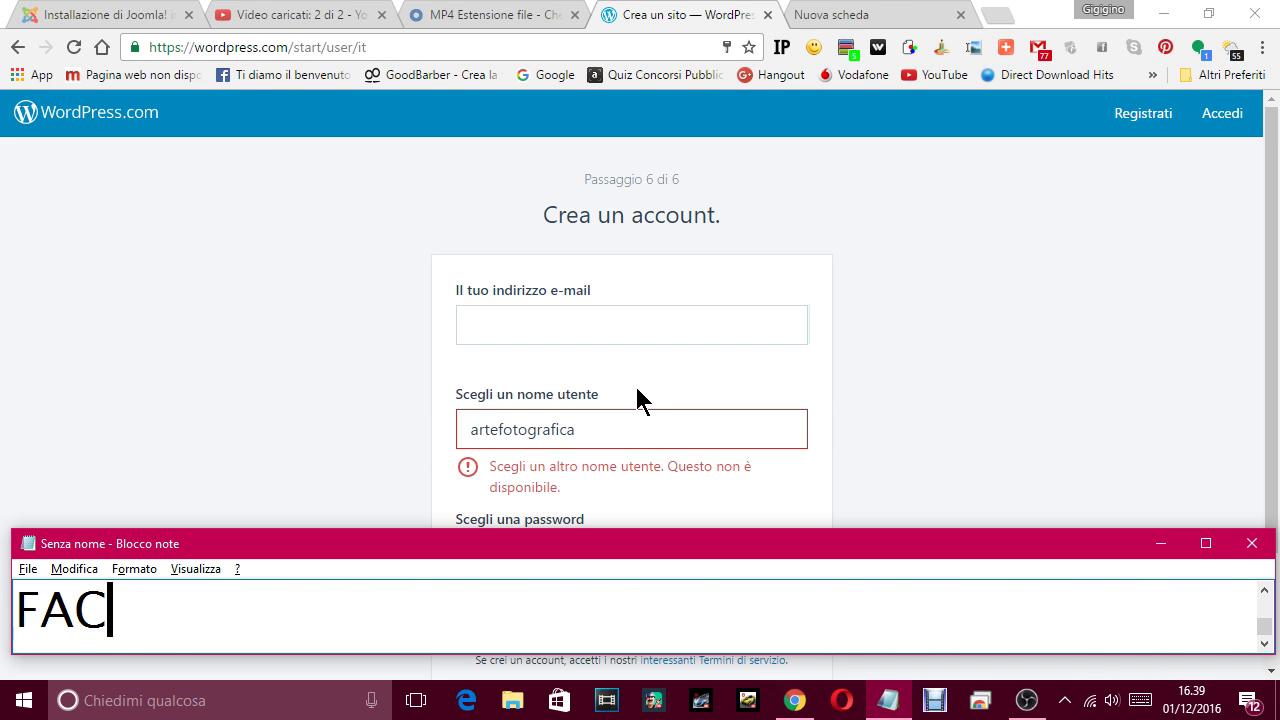
{"action": "type", "text": "ENDO VEDERE "}
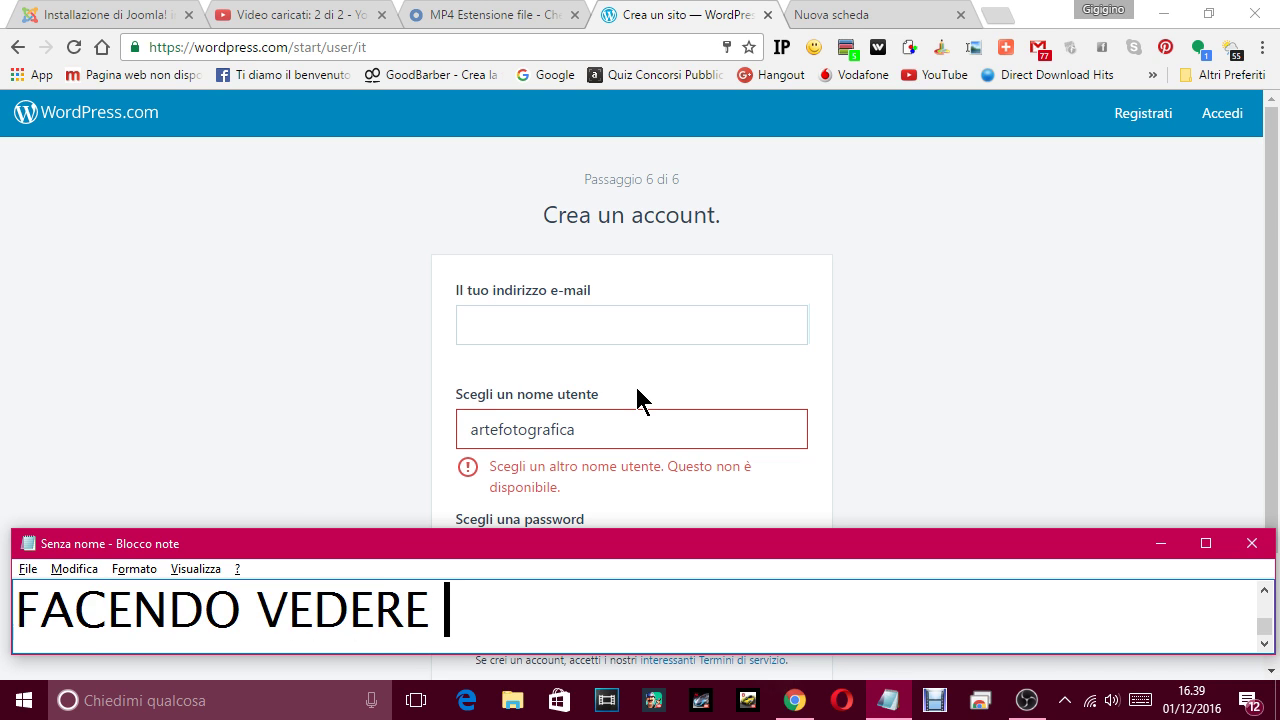
{"action": "type", "text": "COME SI FA,"}
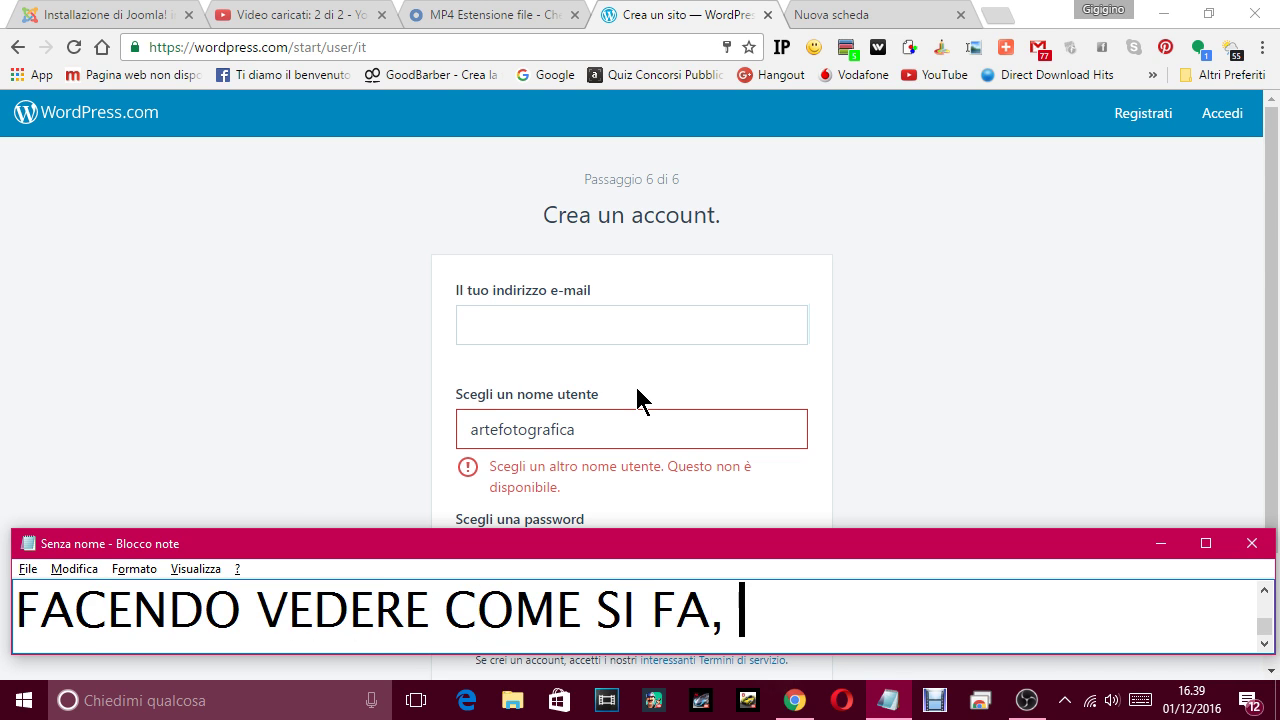
{"action": "type", "text": " QUINDI"}
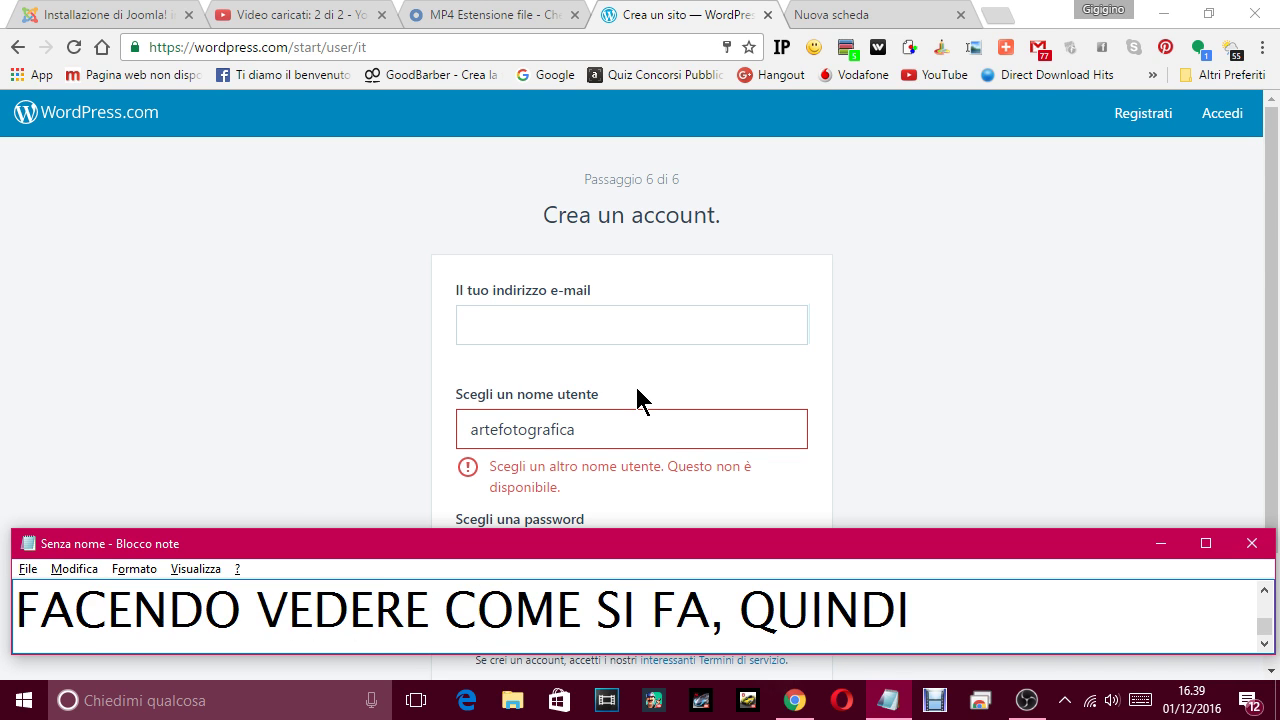
{"action": "type", "text": "VABBENE "}
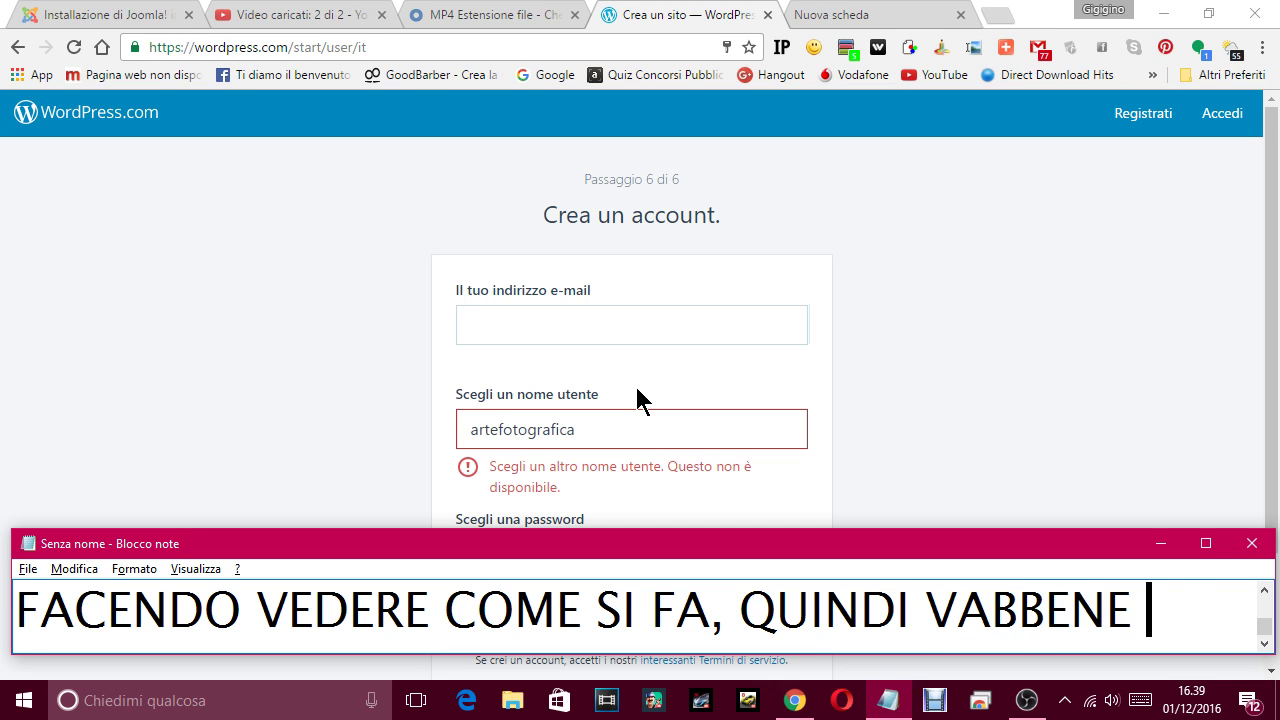
{"action": "type", "text": "COSI. "}
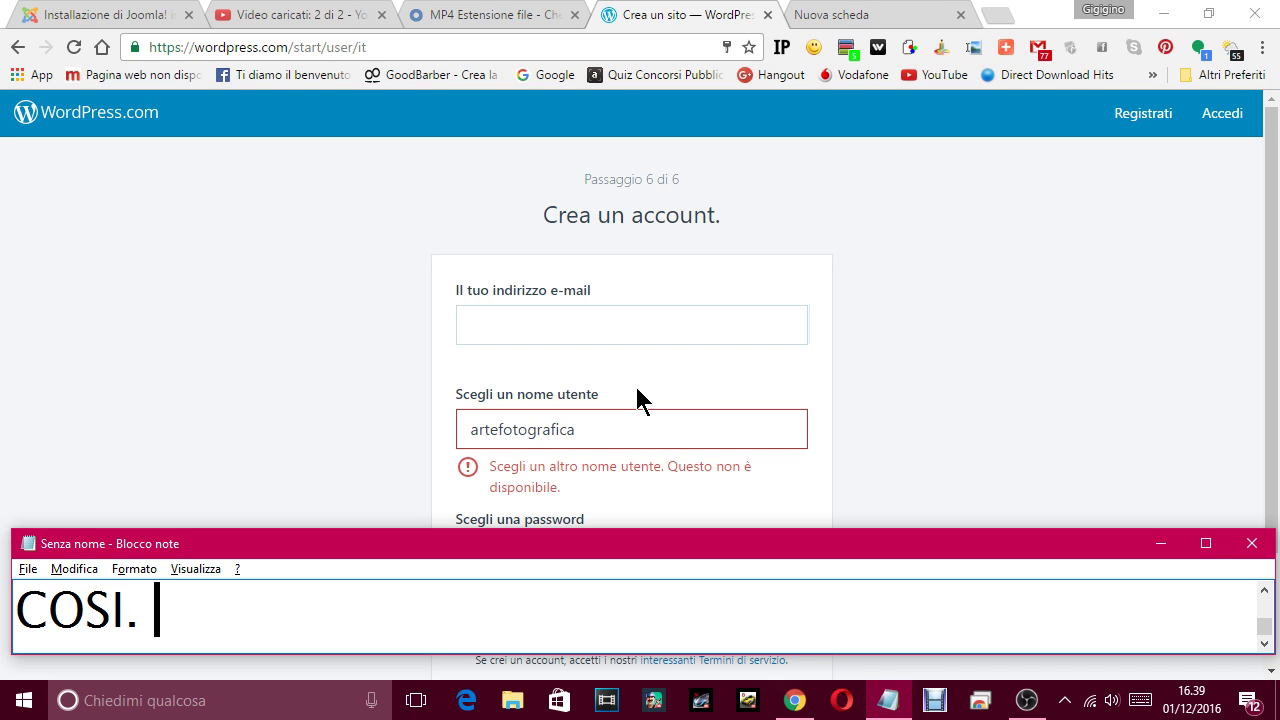
Caption that with an existing account you go to Accedi, as you will once registered on WordPress.
{"action": "type", "text": "IO"}
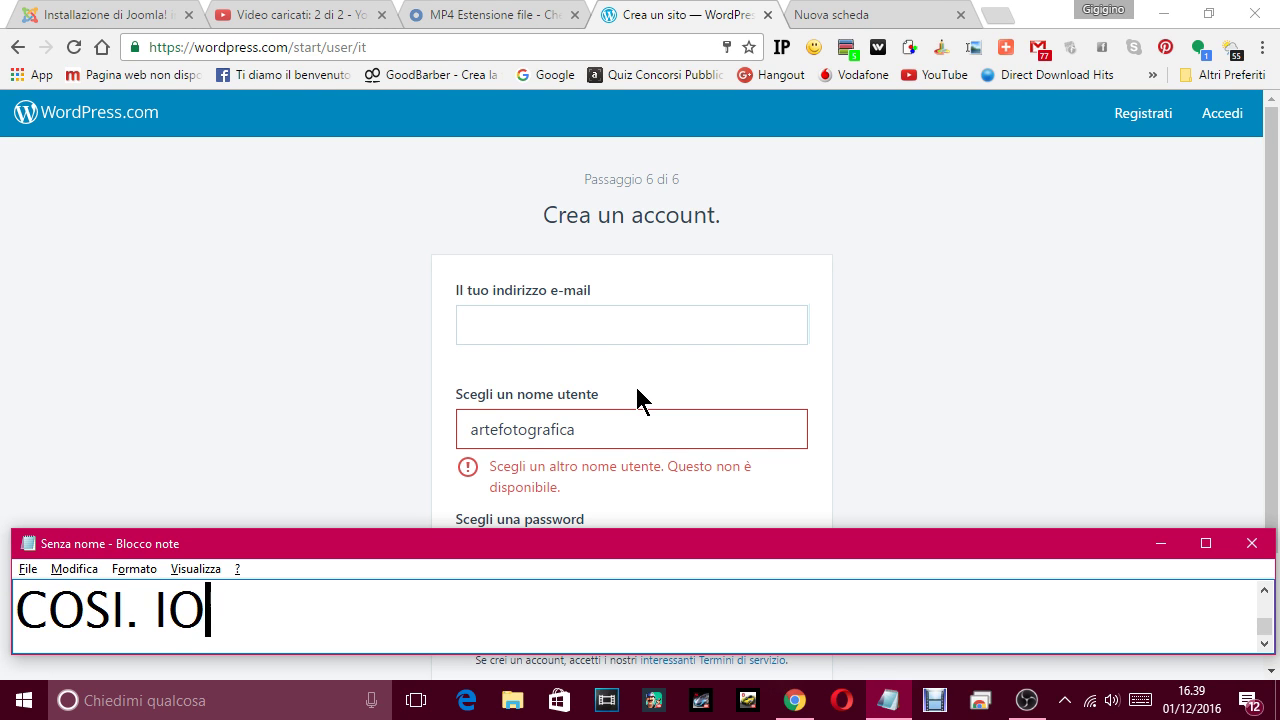
{"action": "type", "text": " HO GIA "}
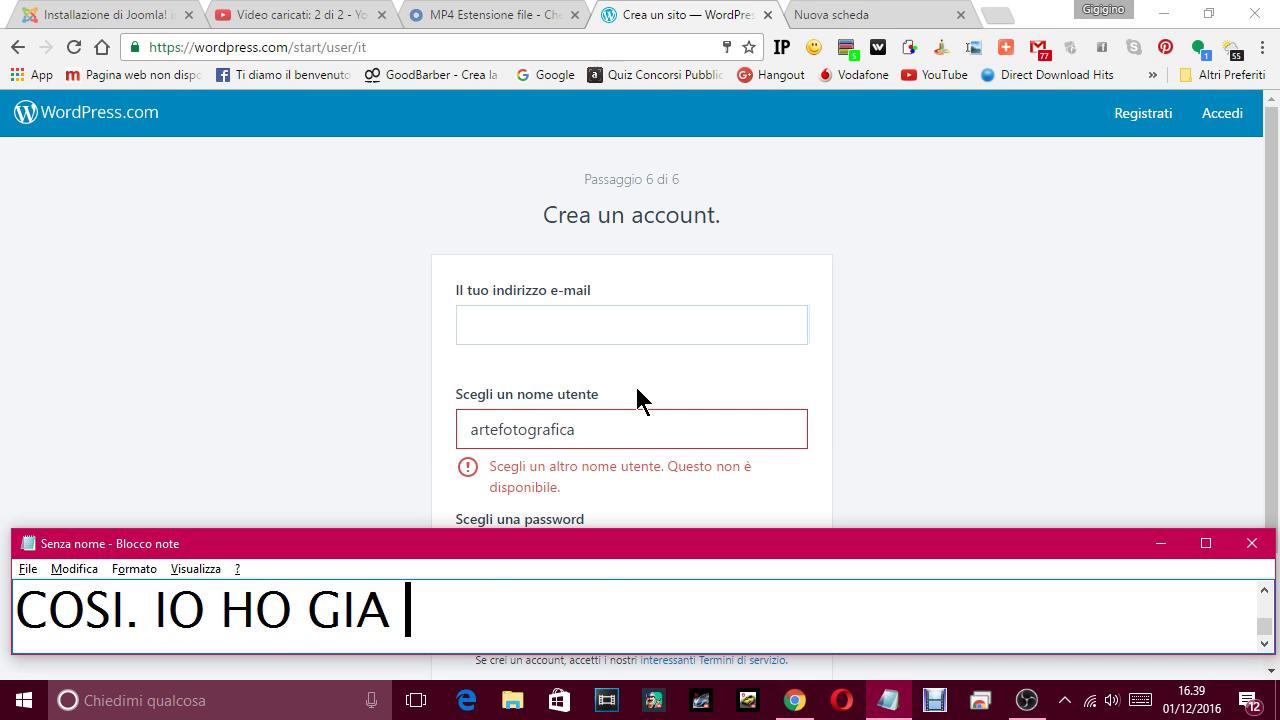
{"action": "type", "text": "UN ACCOUNT,"}
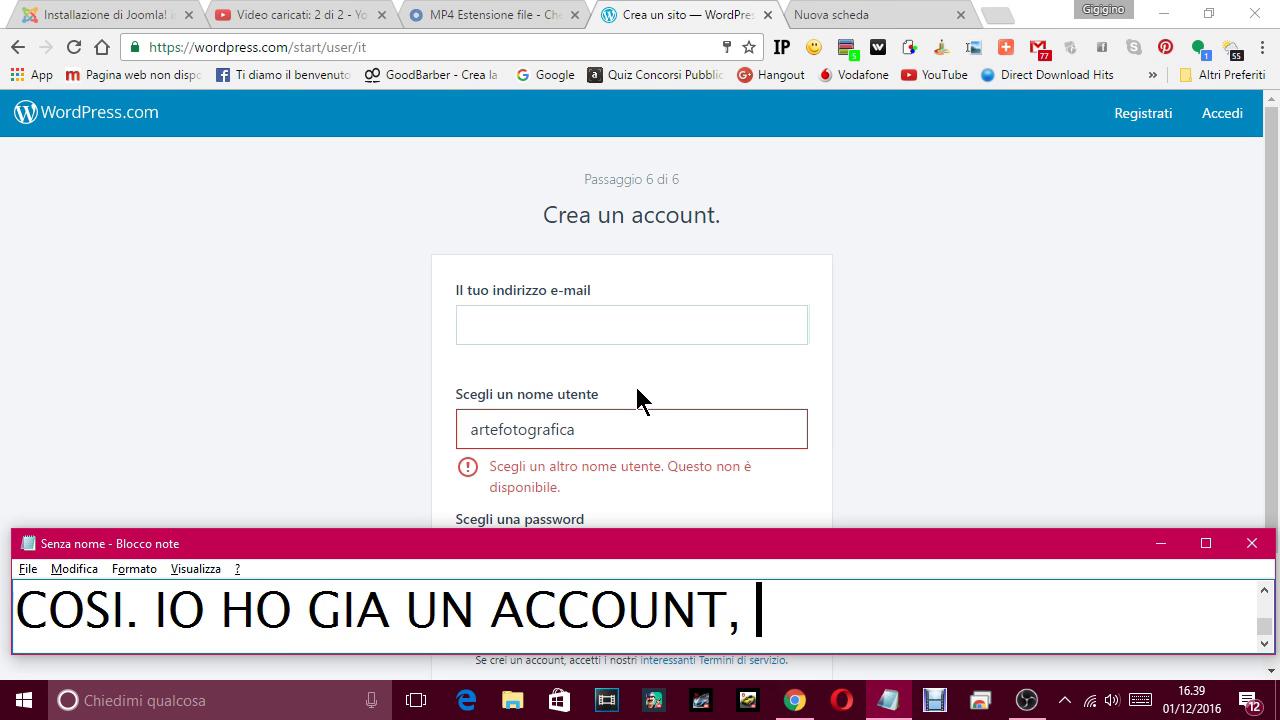
{"action": "type", "text": "QUIDI"}
{"action": "key", "text": "BackSpace"}
{"action": "key", "text": "BackSpace"}
{"action": "type", "text": "N"}
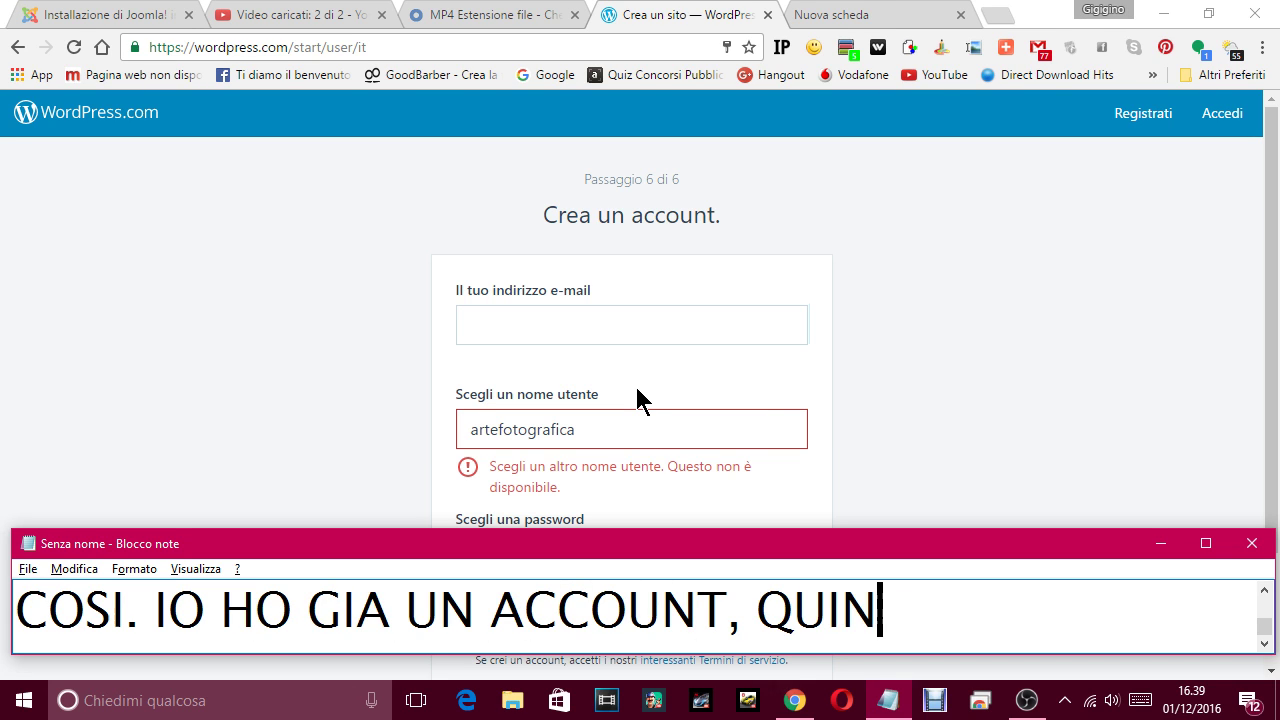
{"action": "type", "text": "DI "}
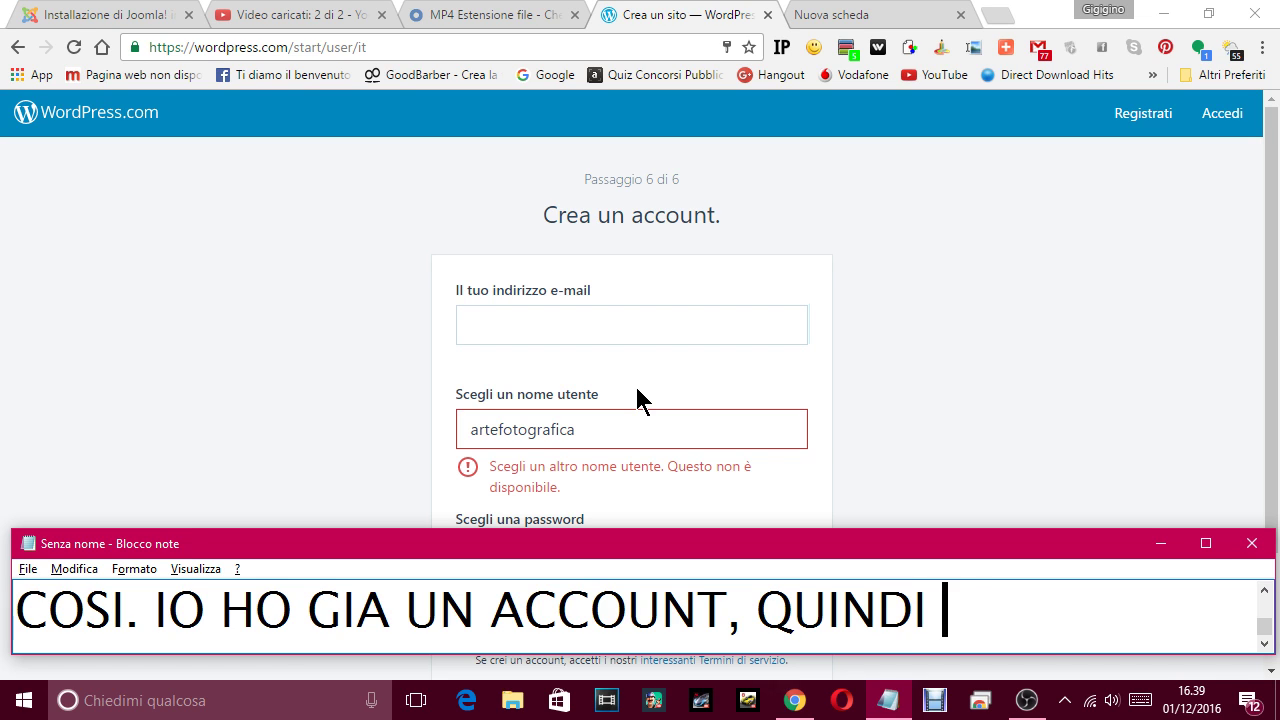
{"action": "type", "text": "AQDO"}
{"action": "key", "text": "BackSpace"}
{"action": "key", "text": "BackSpace"}
{"action": "key", "text": "BackSpace"}
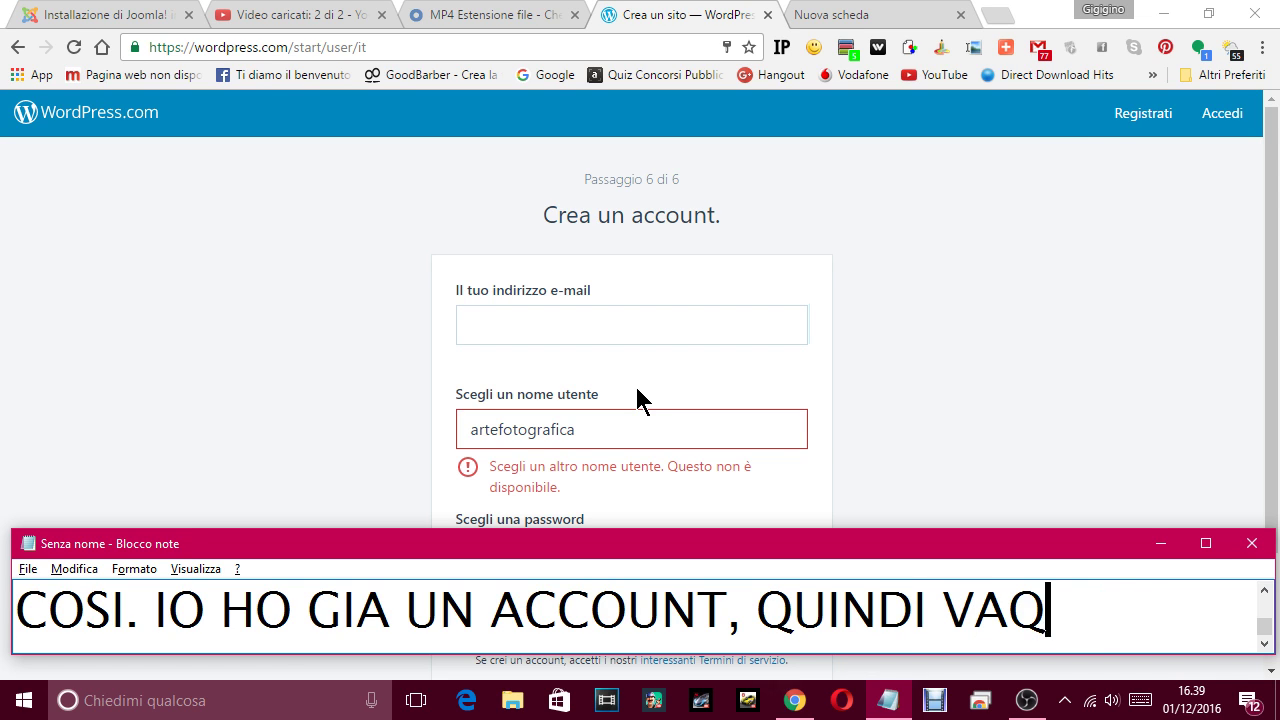
{"action": "key", "text": "BackSpace"}
{"action": "type", "text": "DO A FARE"}
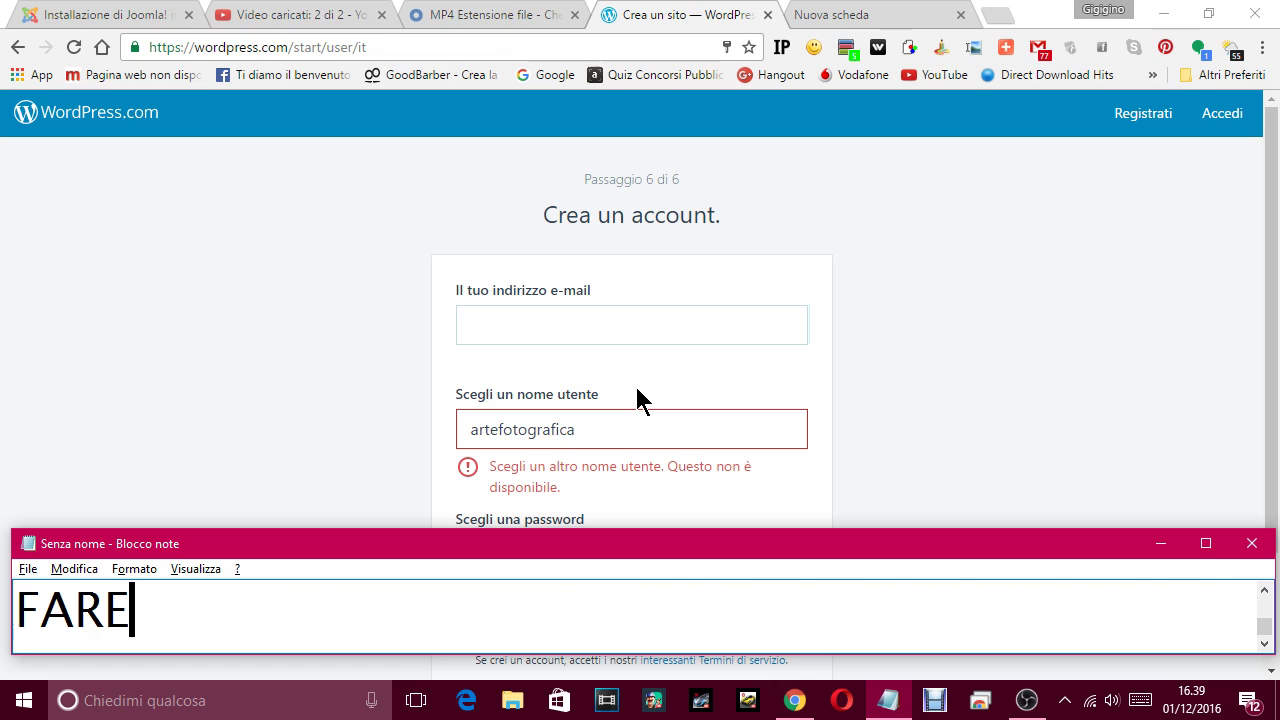
{"action": "type", "text": " ACCEDI."}
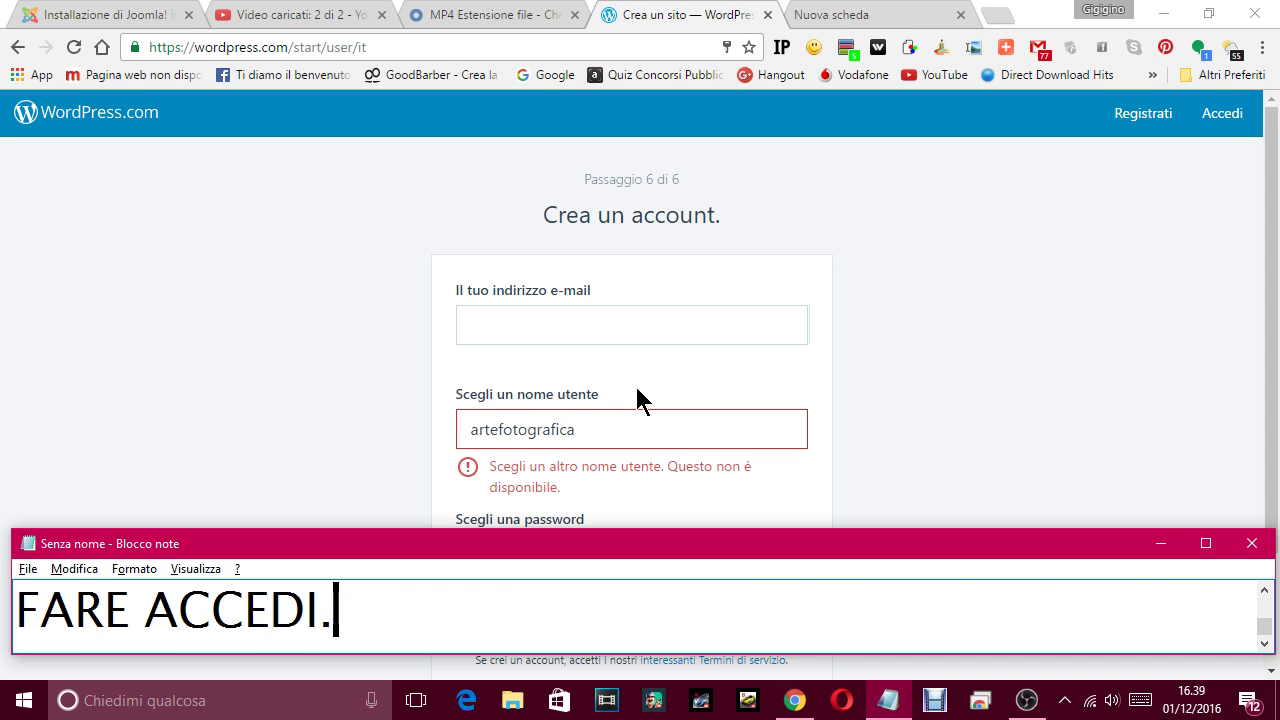
{"action": "type", "text": " è QUEL"}
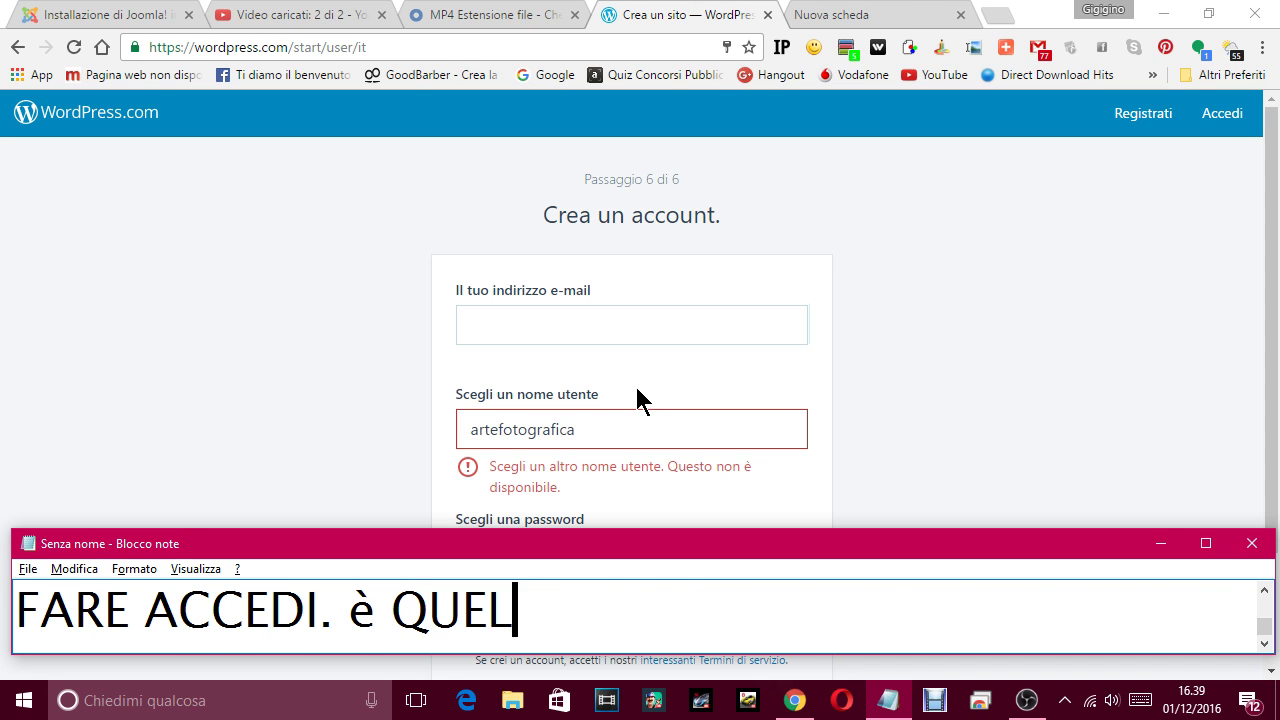
{"action": "type", "text": "LO CHE DEVI FARE"}
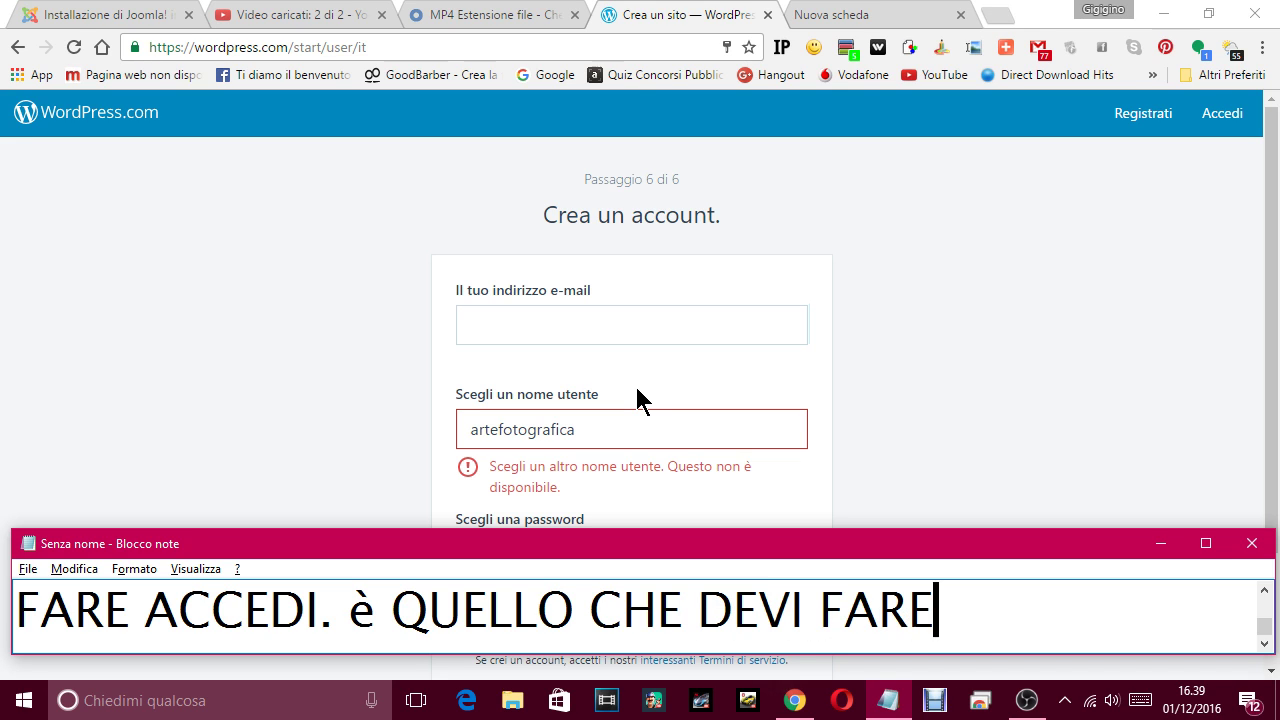
{"action": "type", "text": " TU DO"}
{"action": "type", "text": "HE H"}
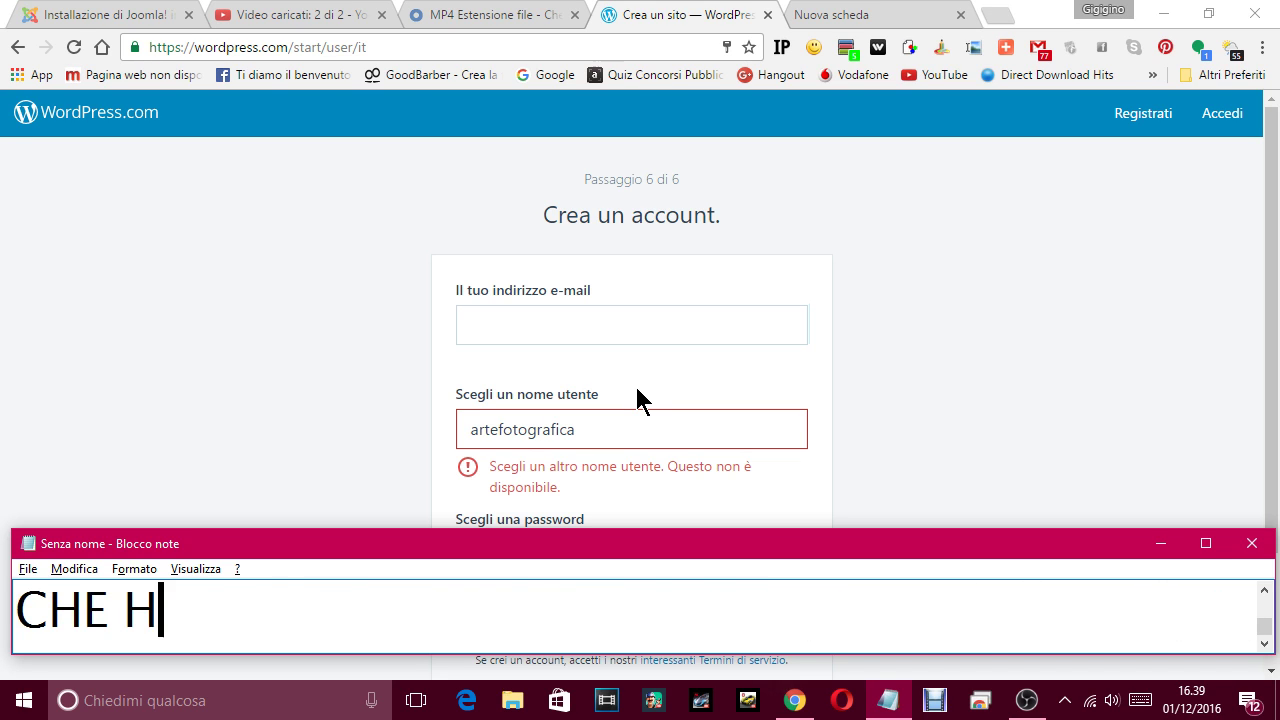
{"action": "type", "text": "AI CREATOILTU"}
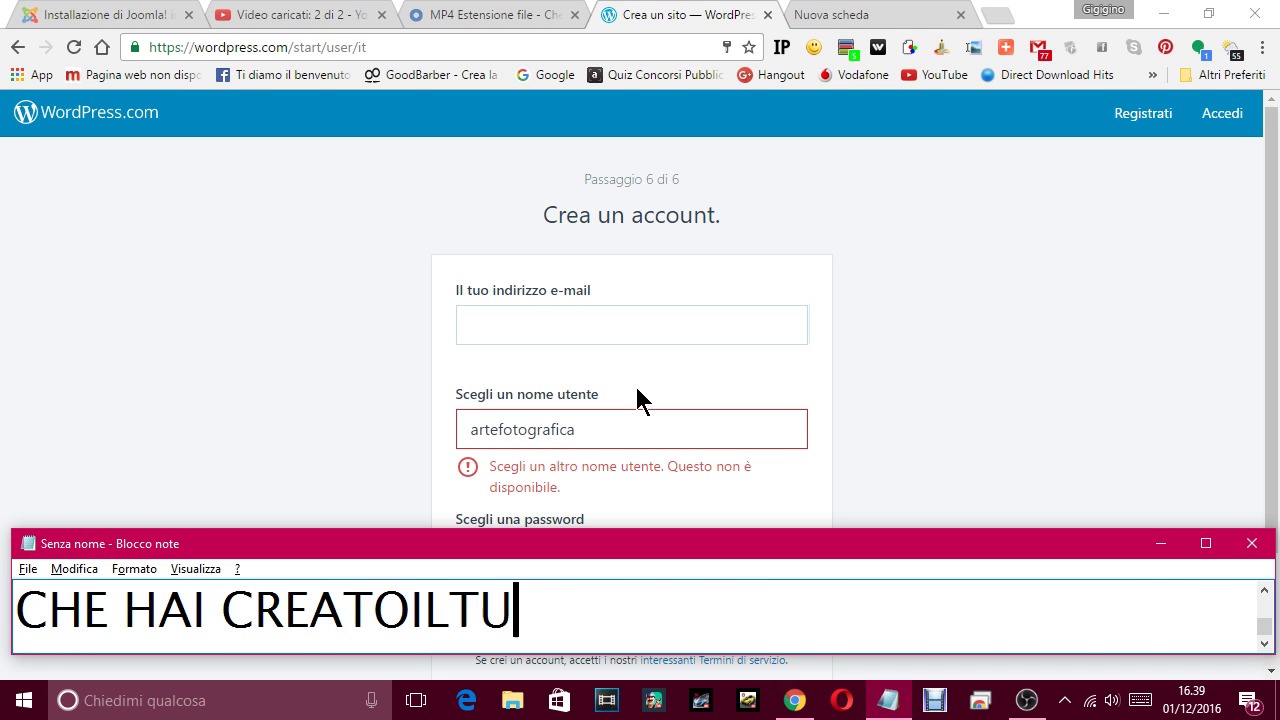
{"action": "type", "text": "O NOME UT"}
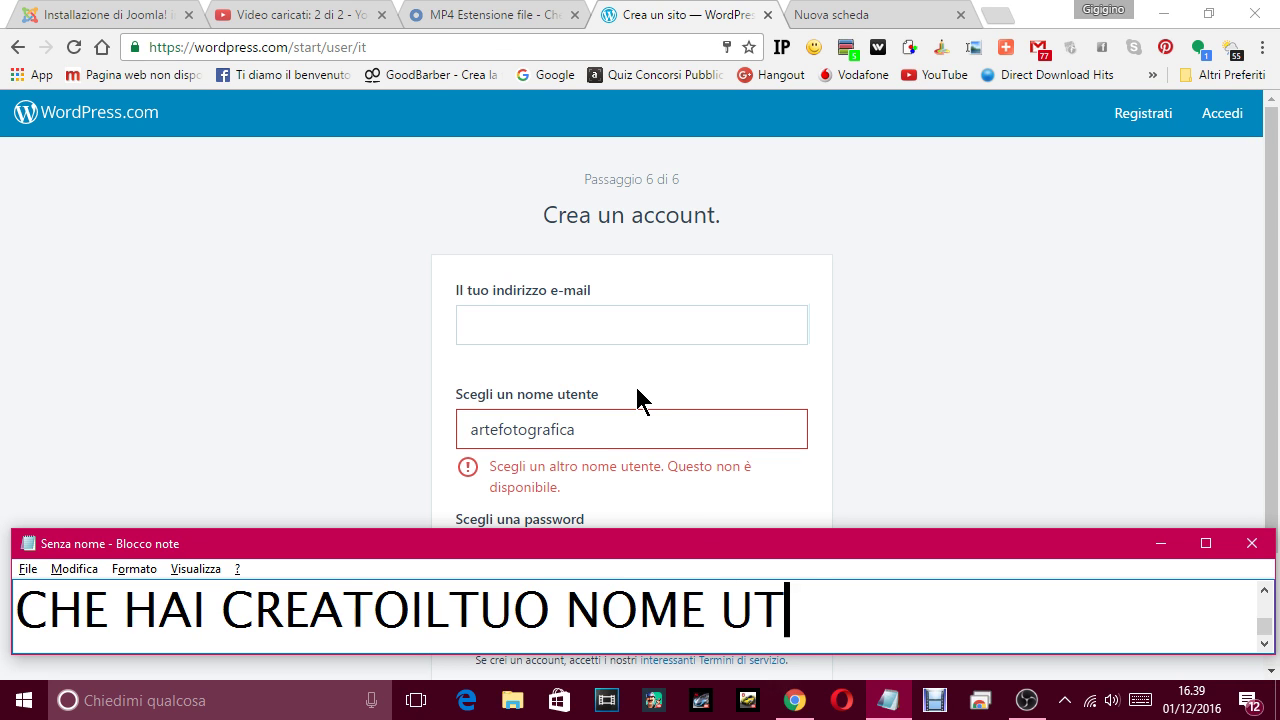
{"action": "type", "text": "ENTE,E L"}
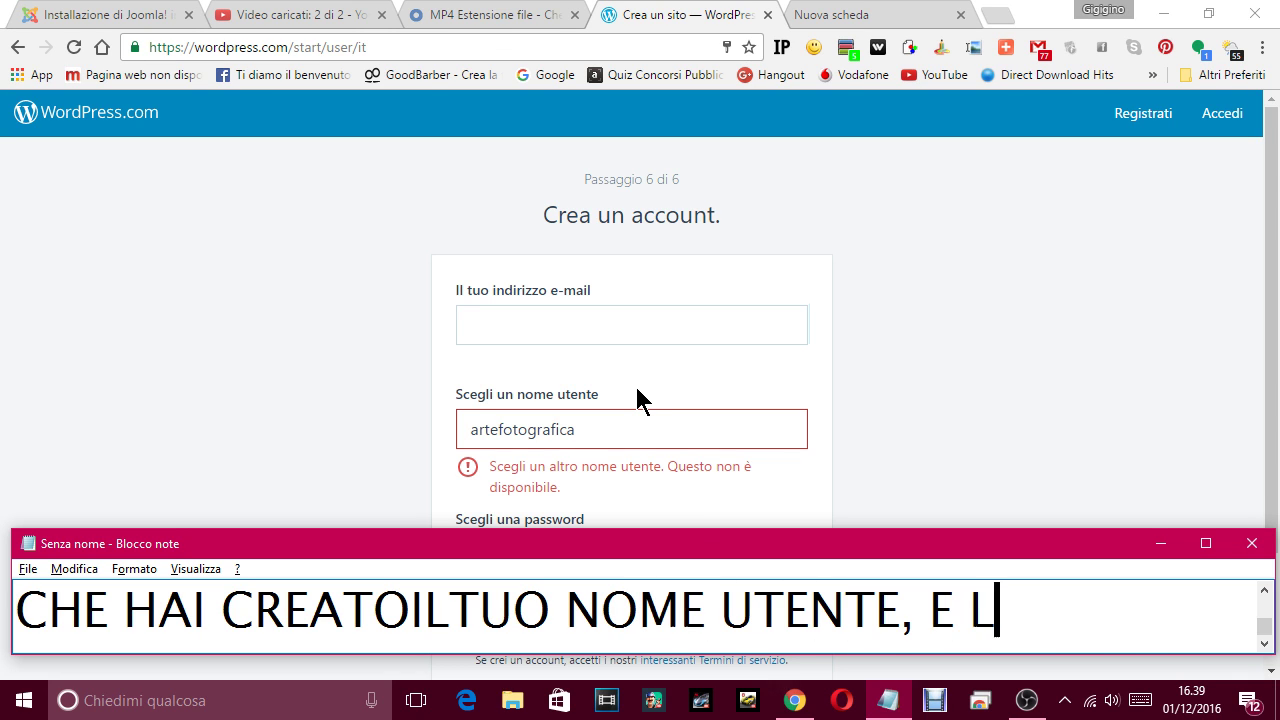
{"action": "type", "text": "A TUA PASS"}
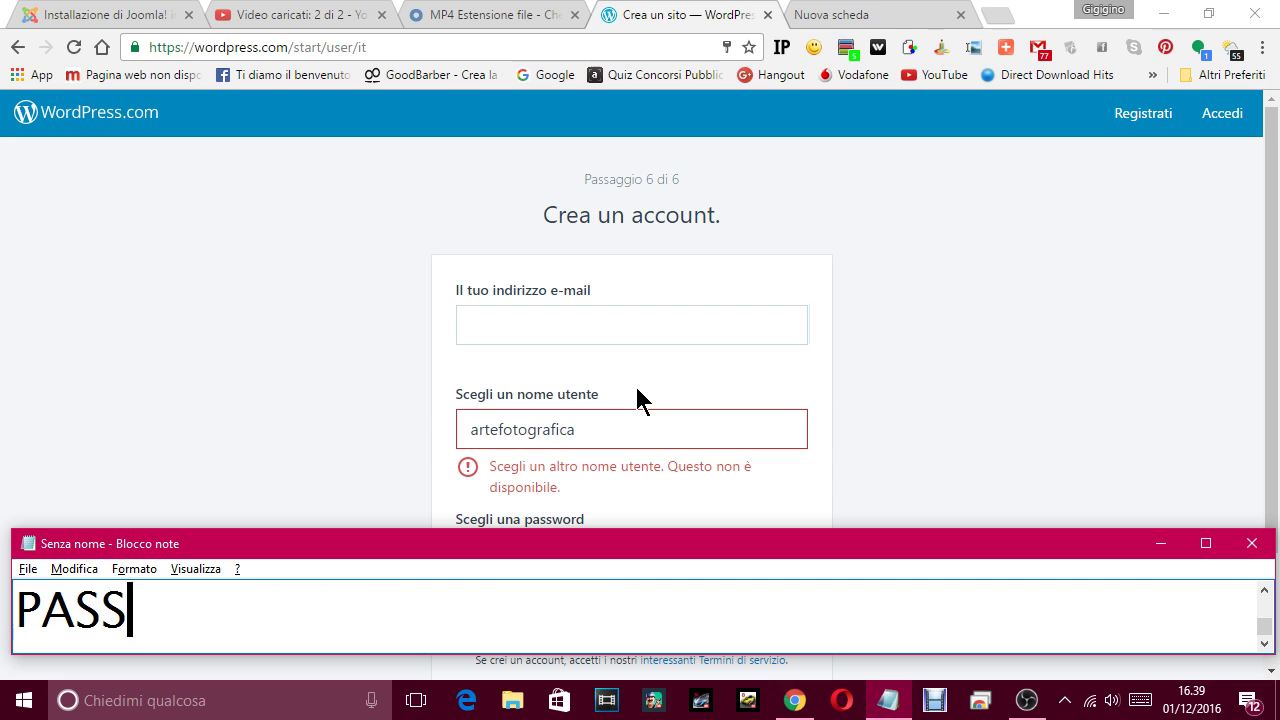
{"action": "type", "text": "WORD, OVVE"}
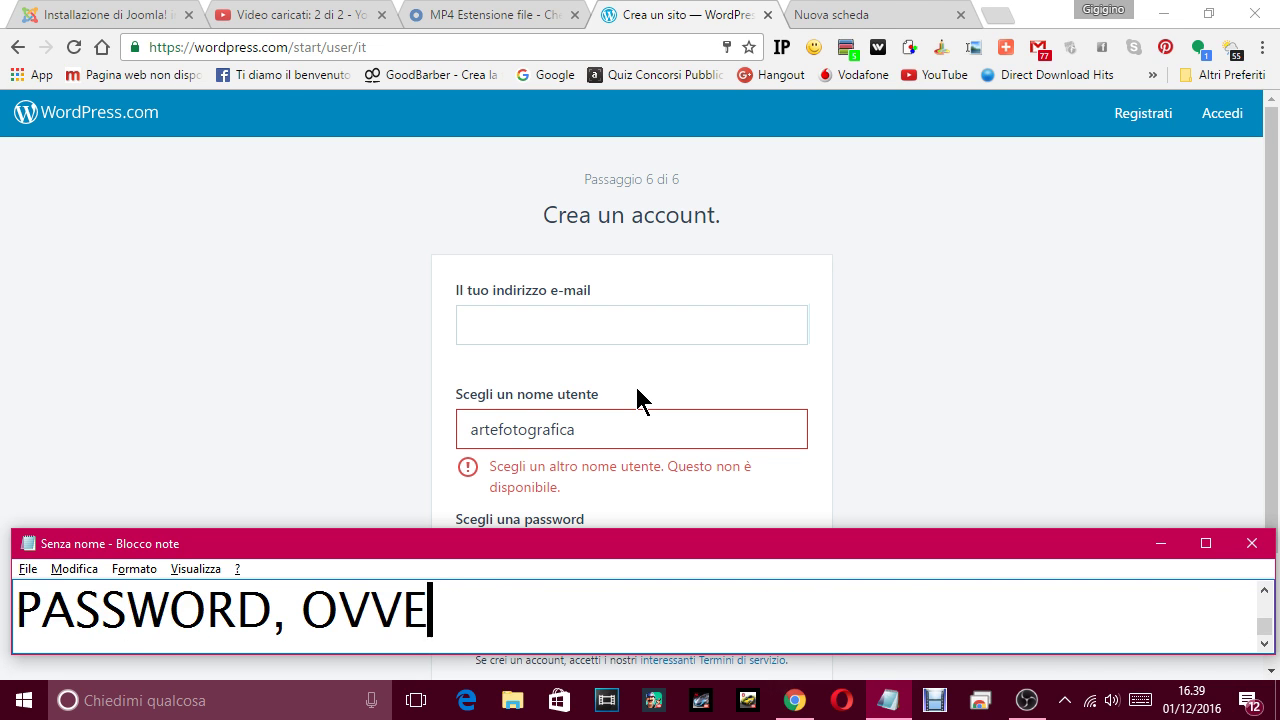
{"action": "type", "text": "RO S"}
{"action": "key", "text": "BackSpace"}
{"action": "type", "text": "TI EI"}
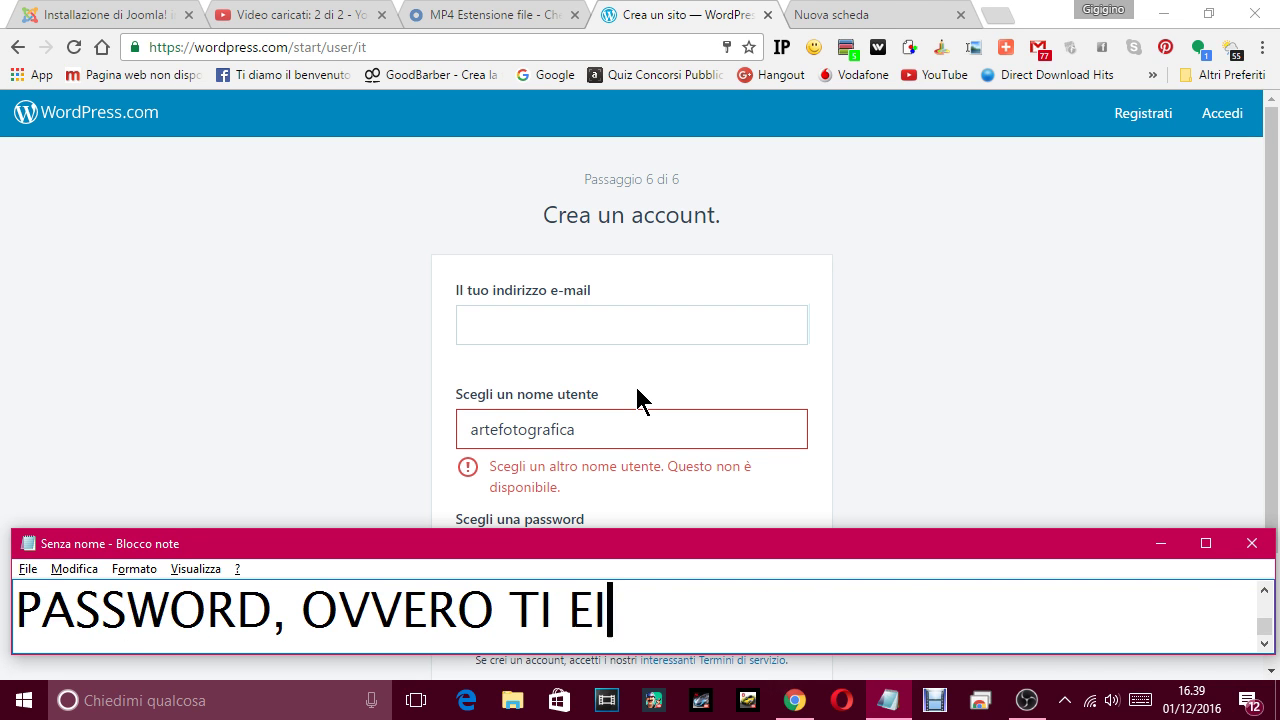
{"action": "type", "text": " R"}
{"action": "key", "text": "BackSpace"}
{"action": "key", "text": "BackSpace"}
{"action": "key", "text": "BackSpace"}
{"action": "key", "text": "BackSpace"}
{"action": "type", "text": "SE"}
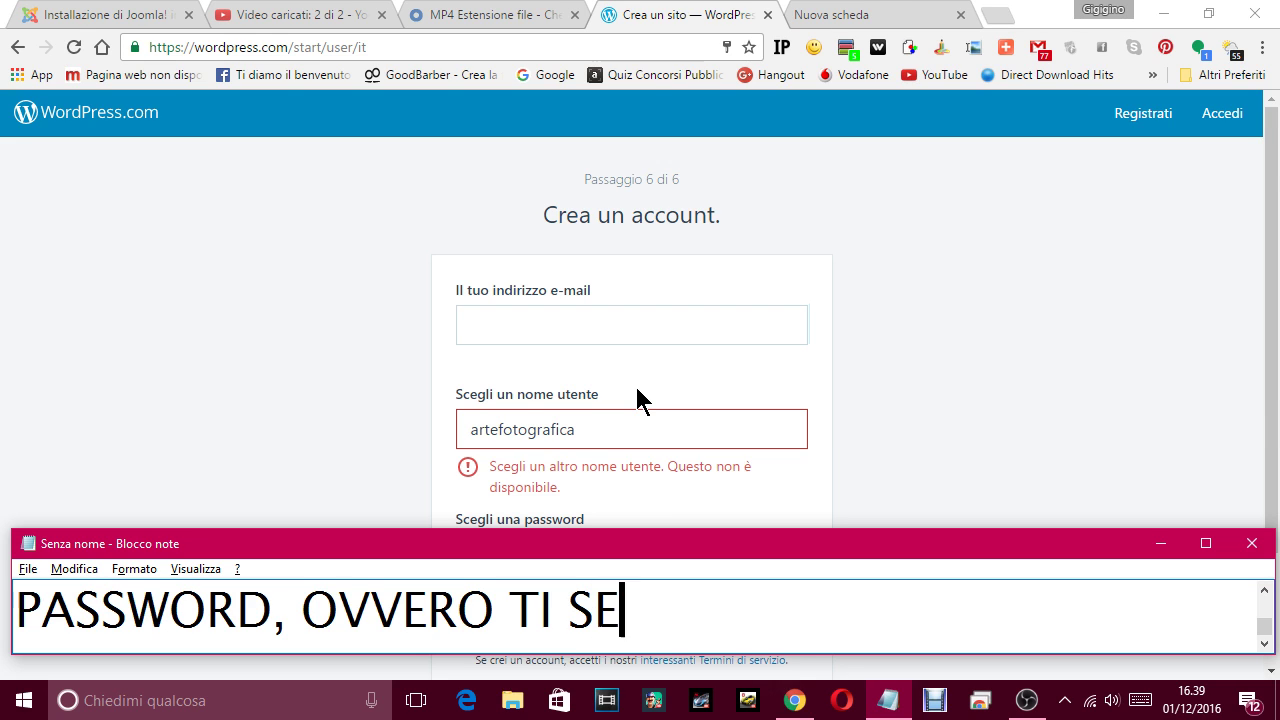
{"action": "type", "text": "I REGISTRATO "}
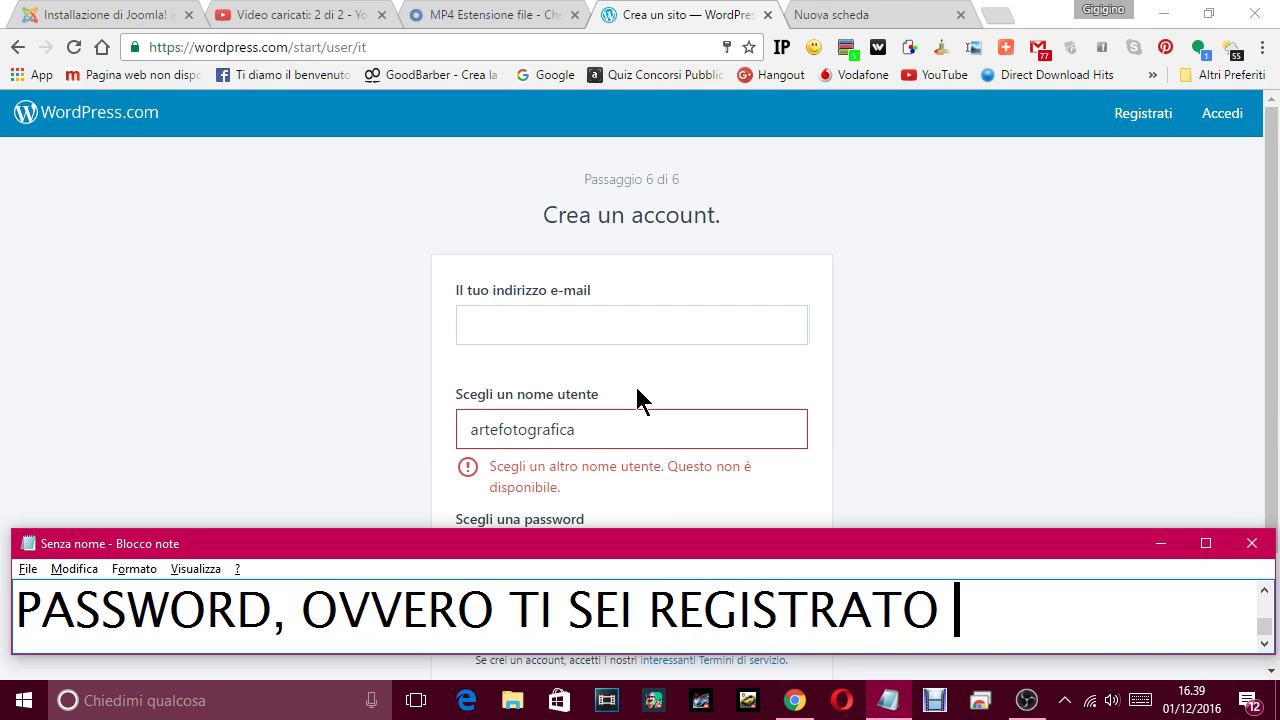
{"action": "type", "text": "SU WORDPRESS"}
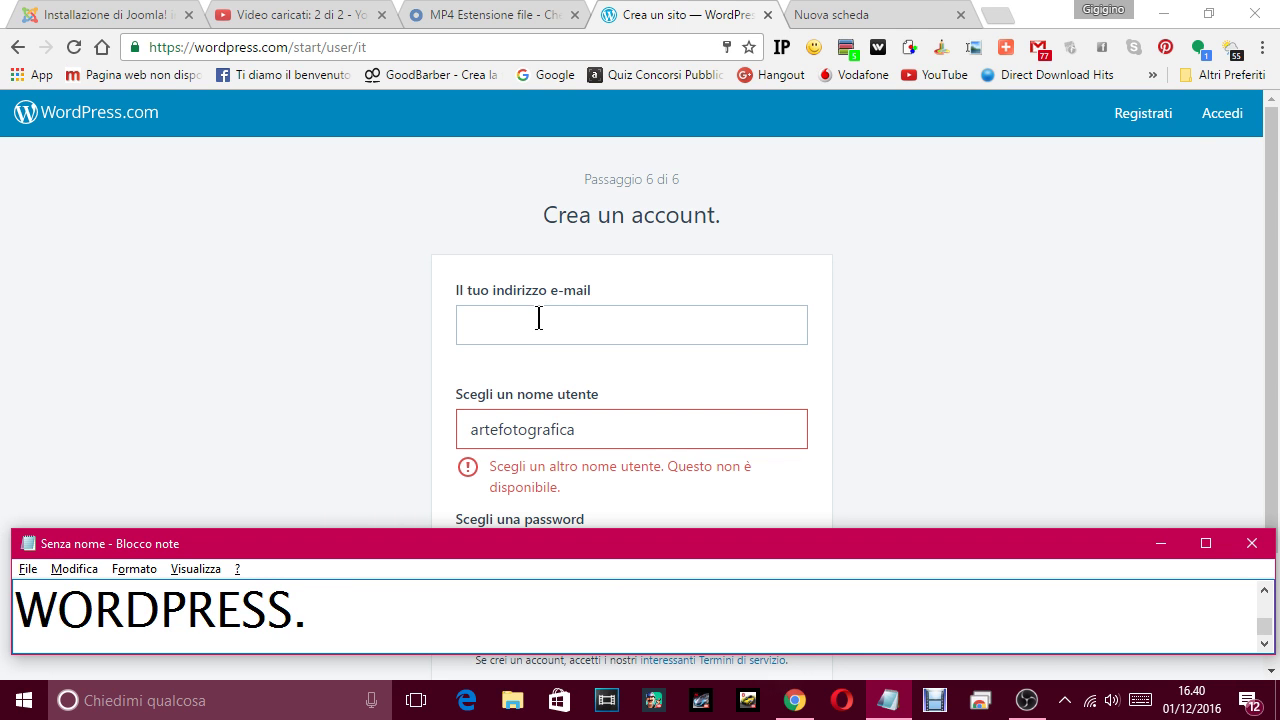
Open the WordPress.com login page and caption that the existing username and password will log in.
{"action": "left_click", "coordinate": [1220, 116]}
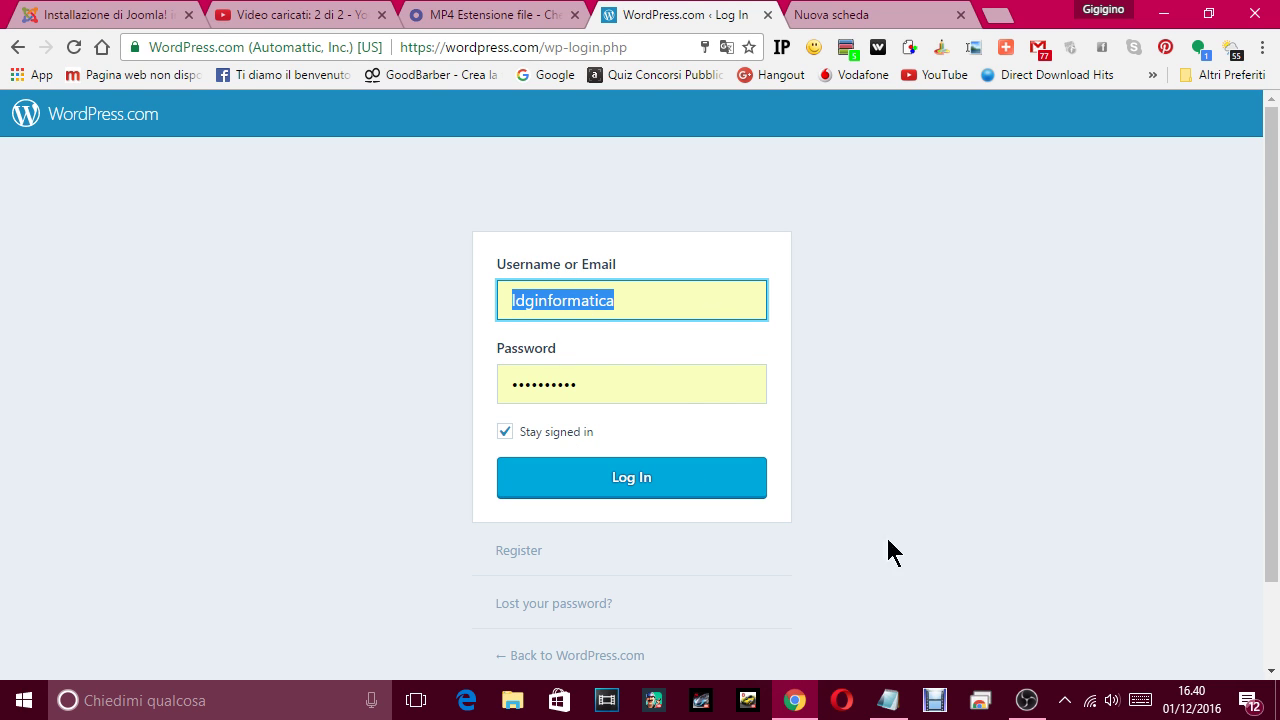
{"action": "left_click", "coordinate": [903, 705]}
{"action": "type", "text": "WORDPRESS."}
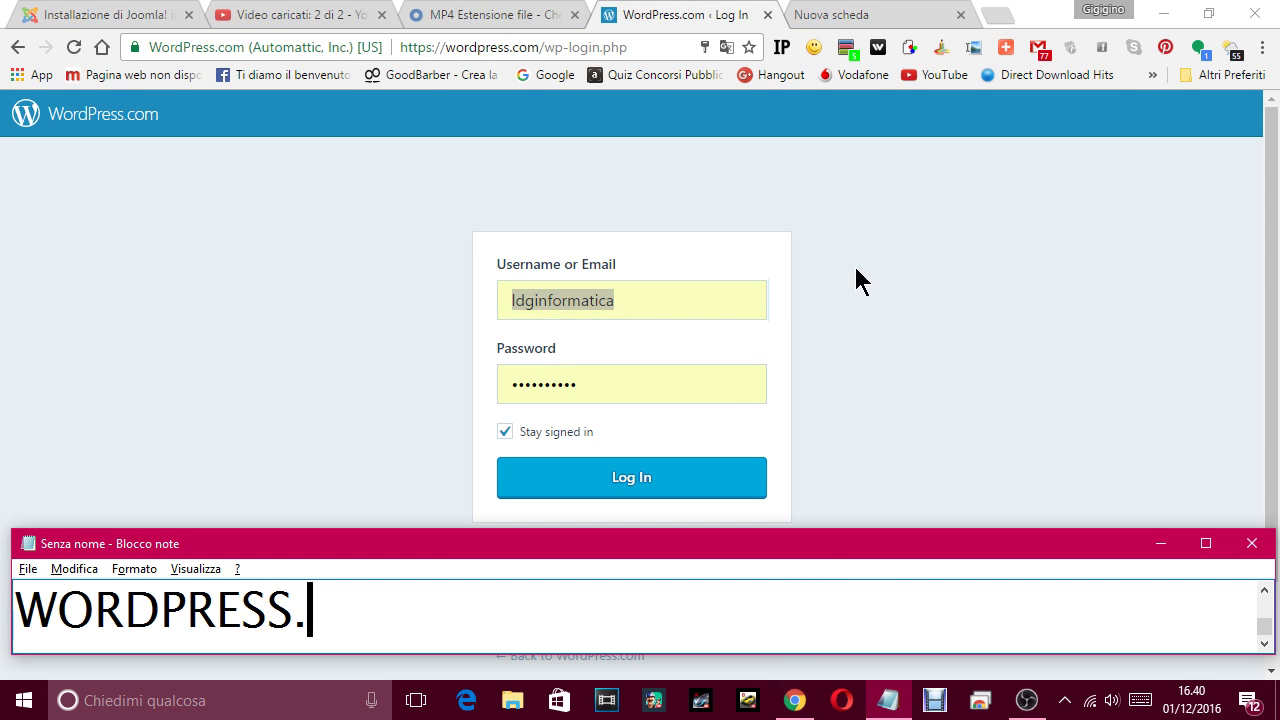
{"action": "type", "text": " COME VED"}
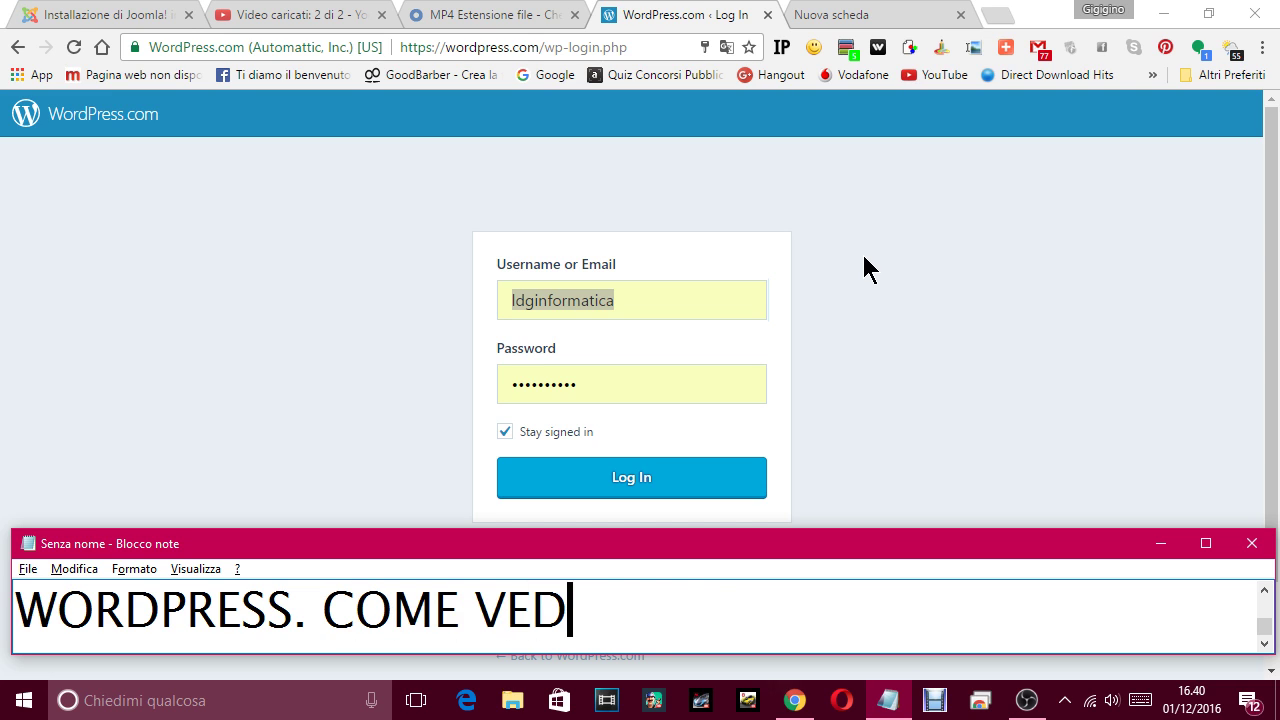
{"action": "type", "text": "I HO GIA UN"}
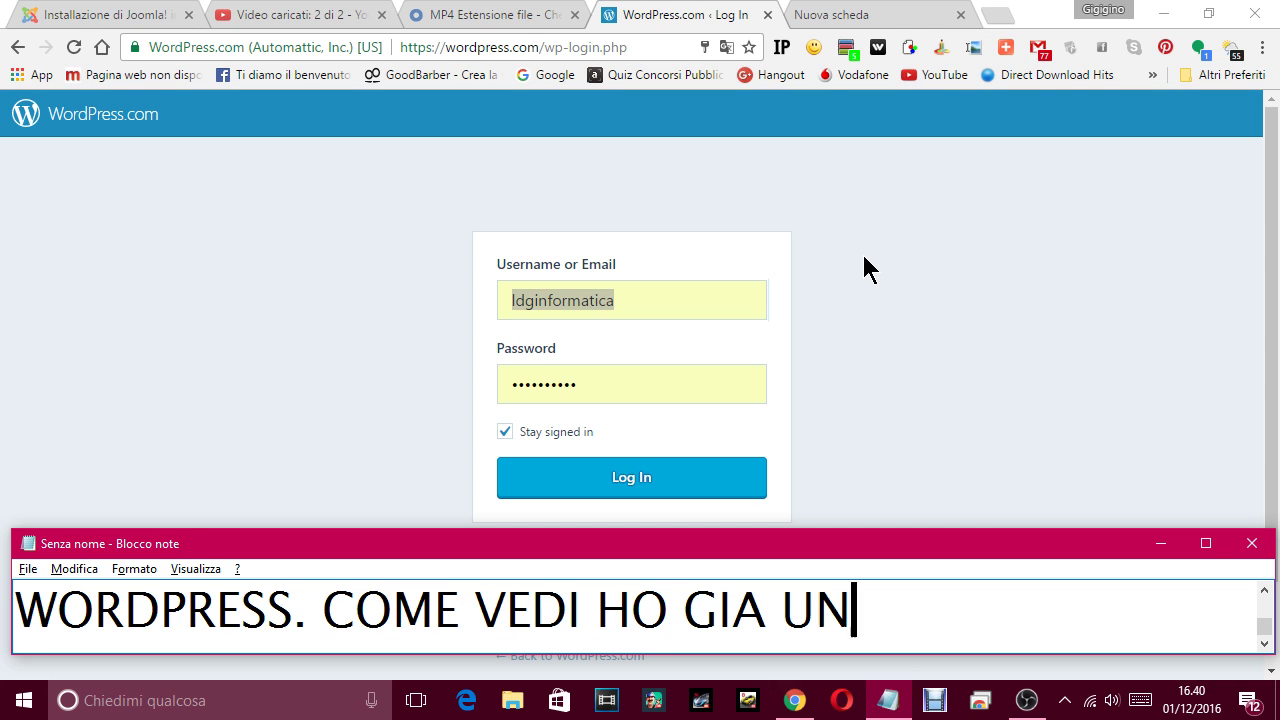
{"action": "type", "text": "O USER"}
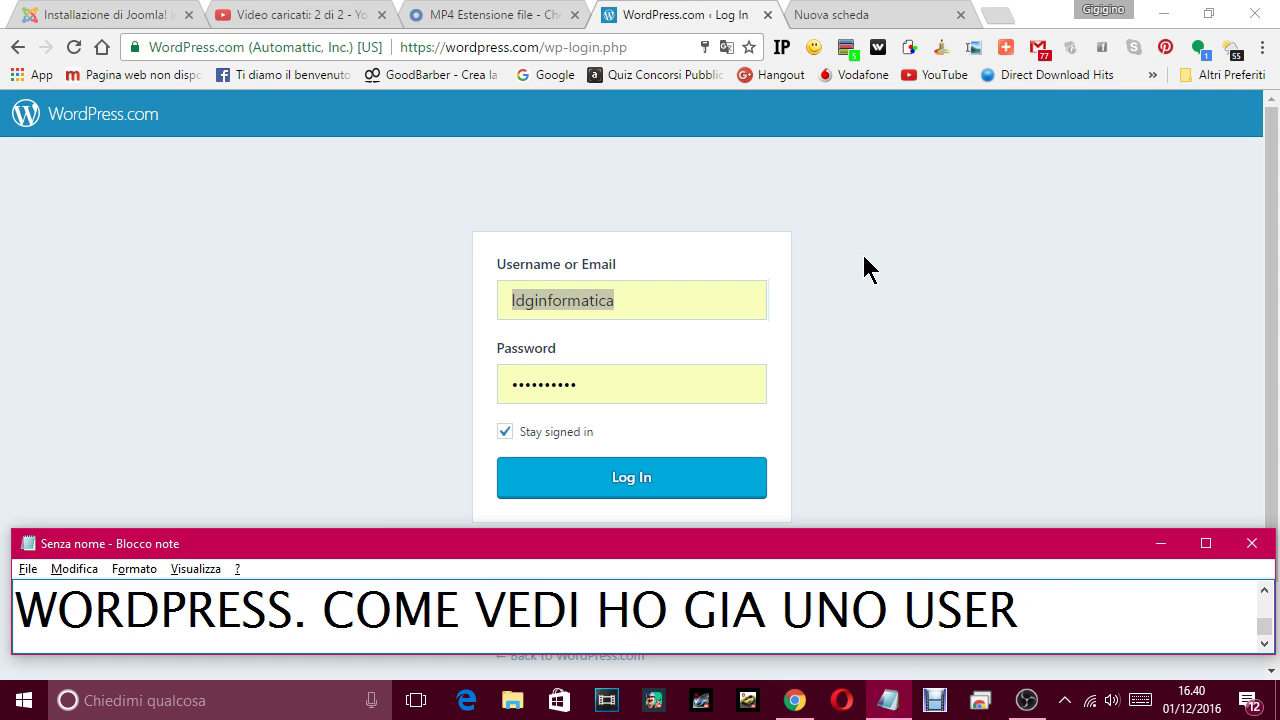
{"action": "type", "text": "NAME E U"}
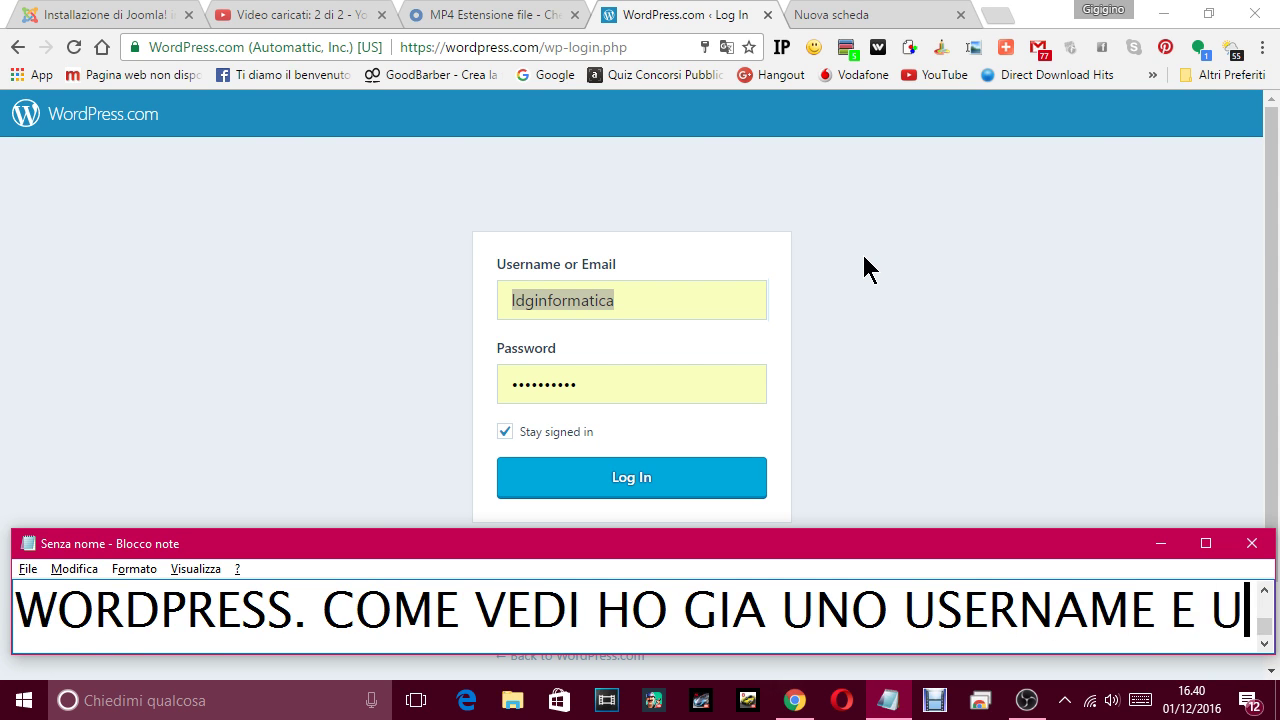
{"action": "type", "text": "NA PASSOR"}
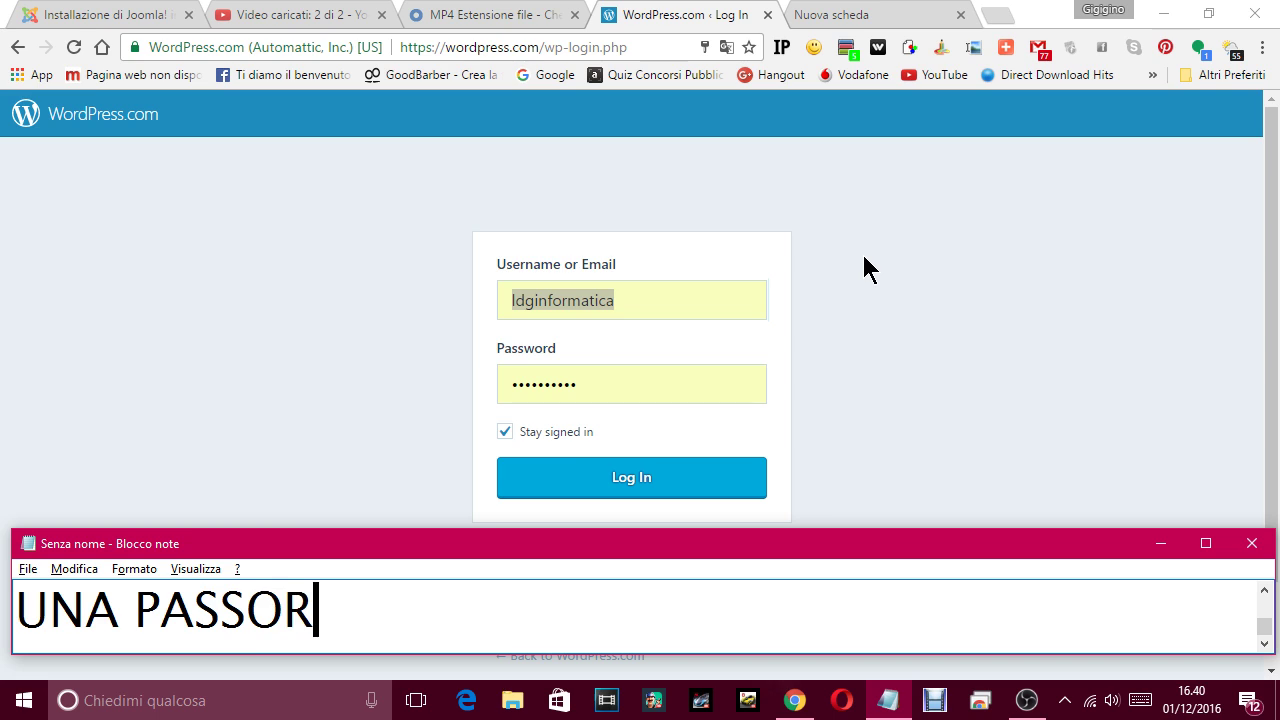
{"action": "key", "text": "BackSpace"}
{"action": "key", "text": "BackSpace"}
{"action": "type", "text": "WORD, "}
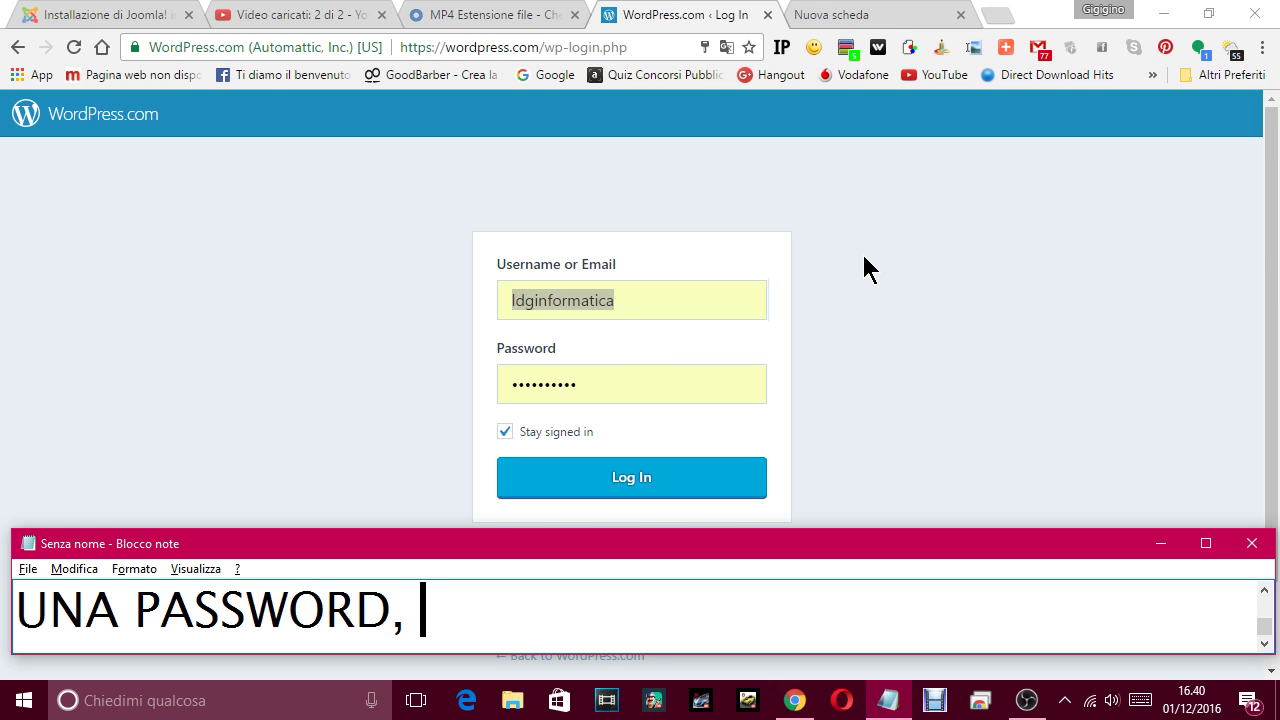
{"action": "type", "text": "QUI"}
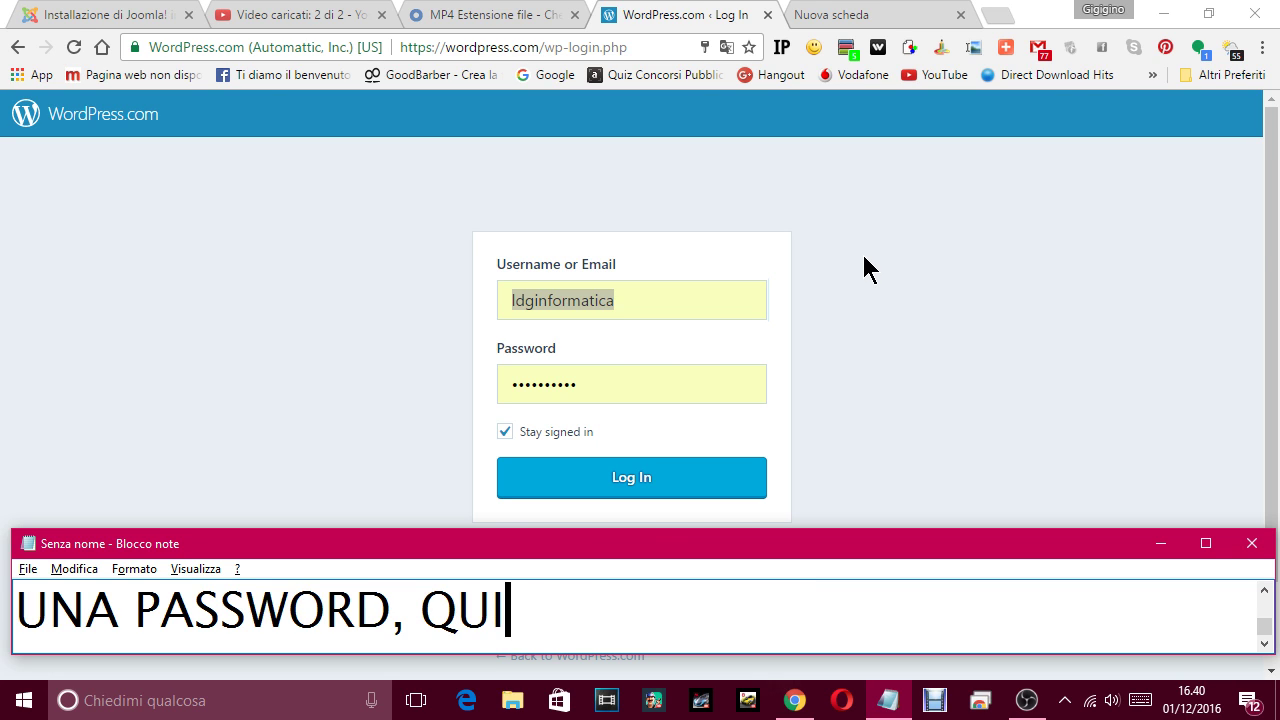
{"action": "type", "text": "NDI CLICCO SU "}
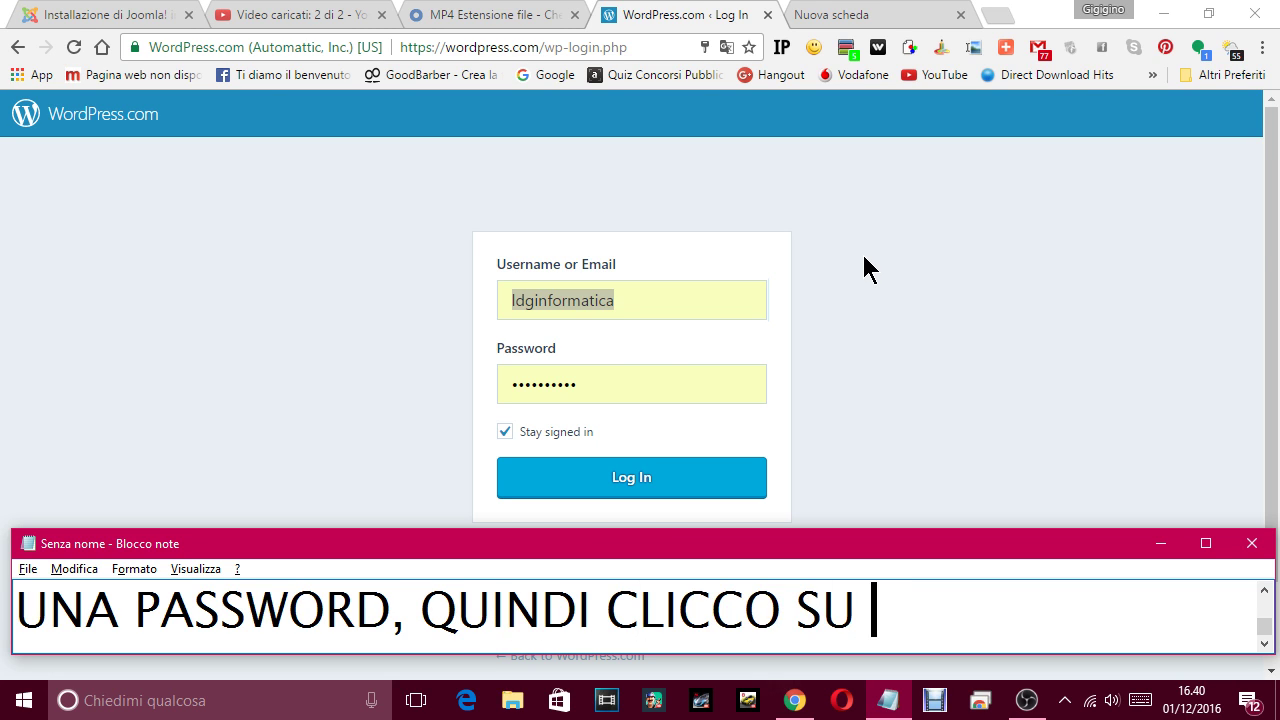
{"action": "type", "text": "LOG IN"}
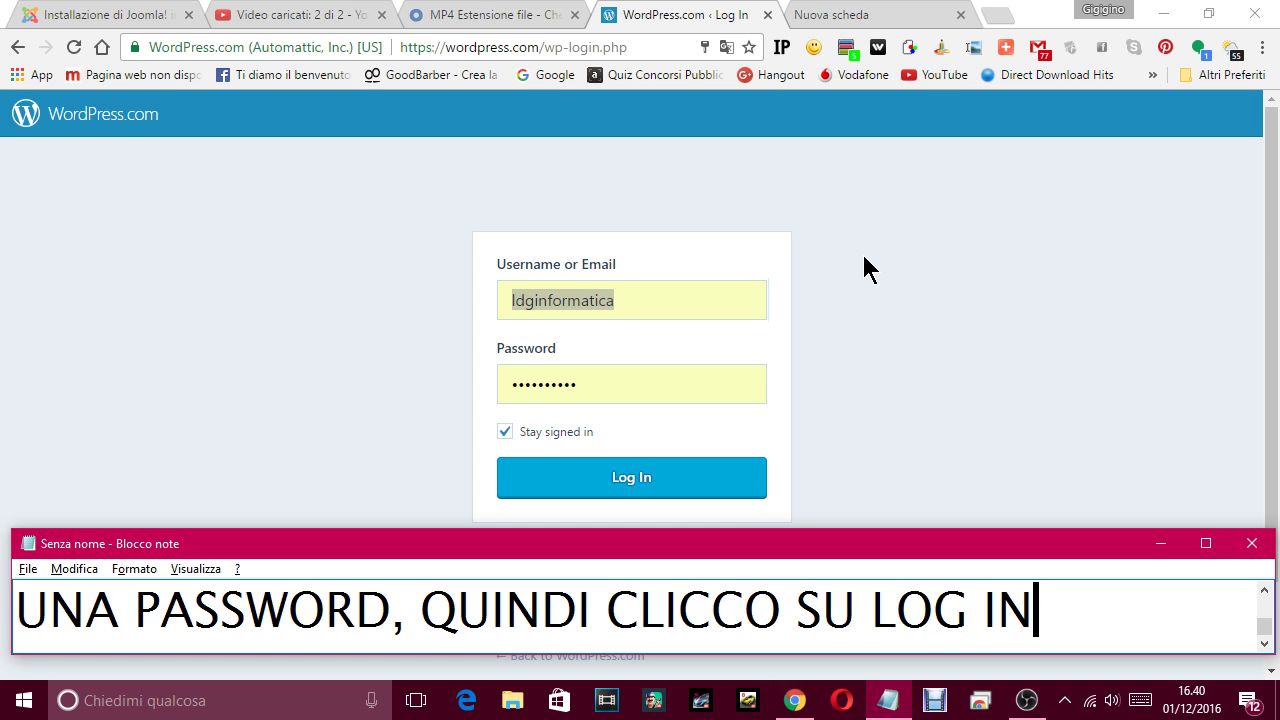
Log in with the autofilled credentials and open the site's Statistiche page from I miei siti.
{"action": "left_click", "coordinate": [646, 480]}
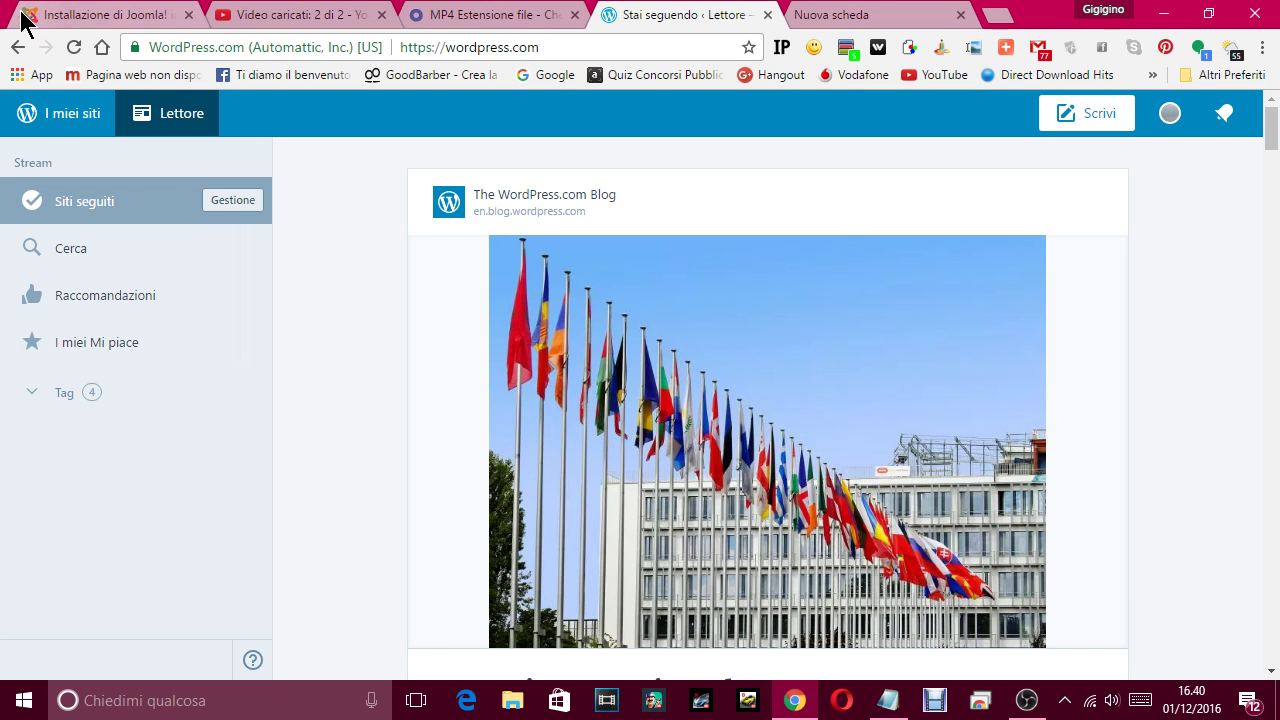
{"action": "left_click", "coordinate": [65, 121]}
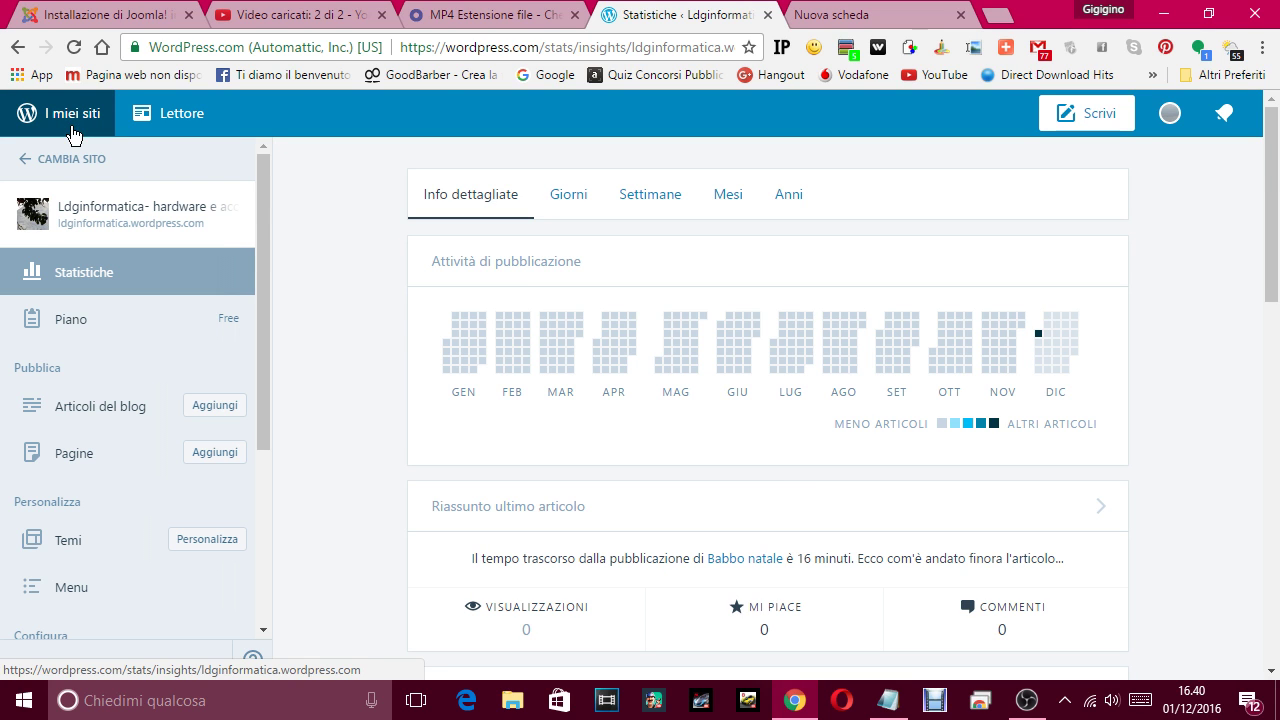
{"action": "left_click", "coordinate": [888, 702]}
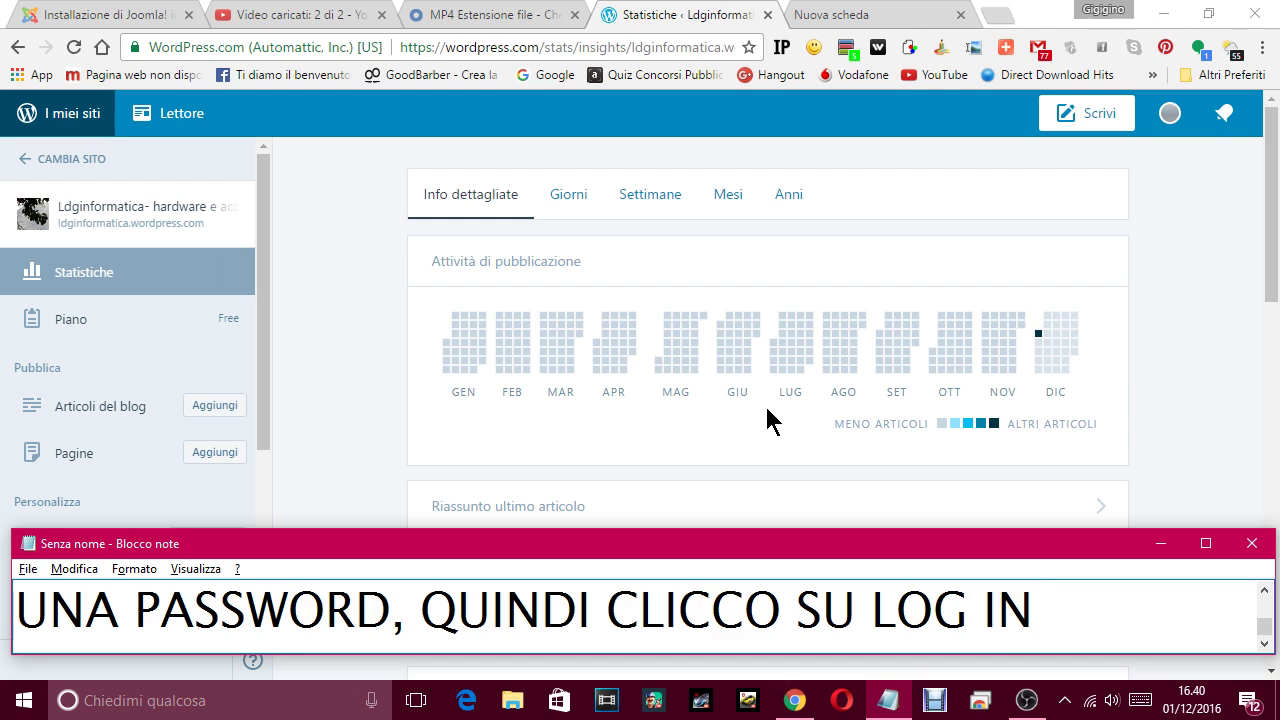
{"action": "type", "text": "."}
{"action": "key", "text": "Return"}
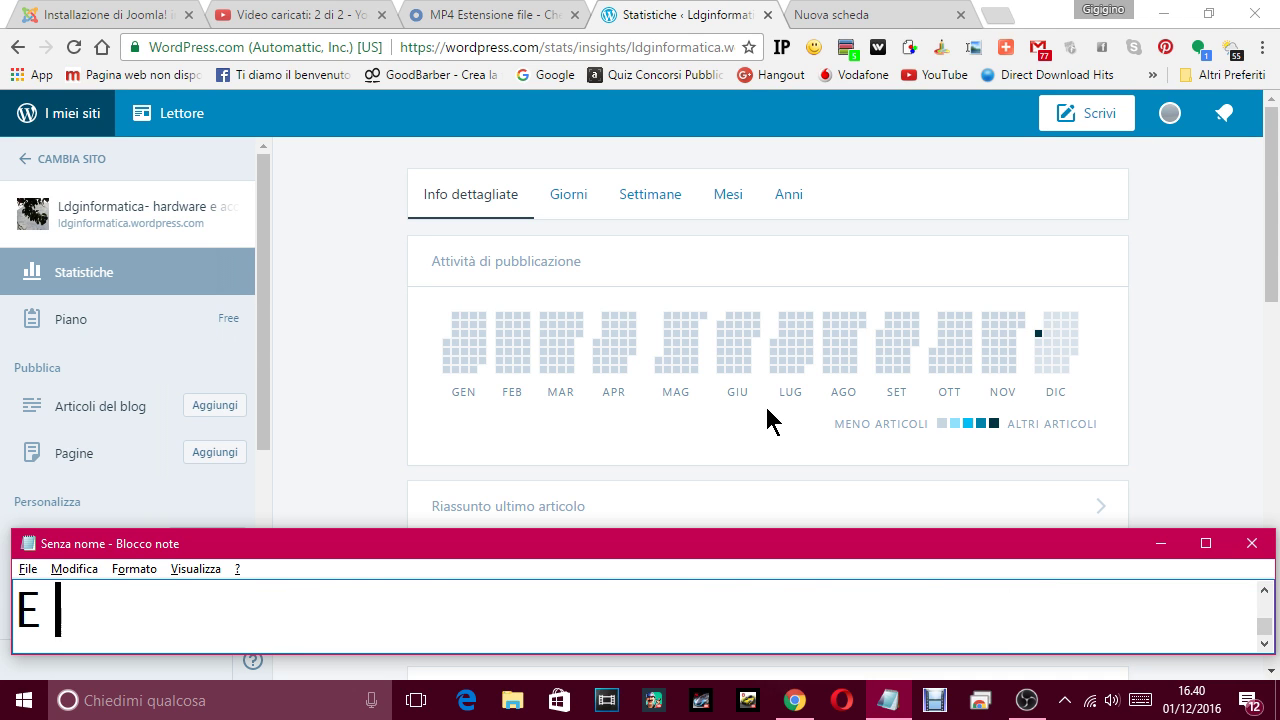
{"action": "type", "text": "SI APRE "}
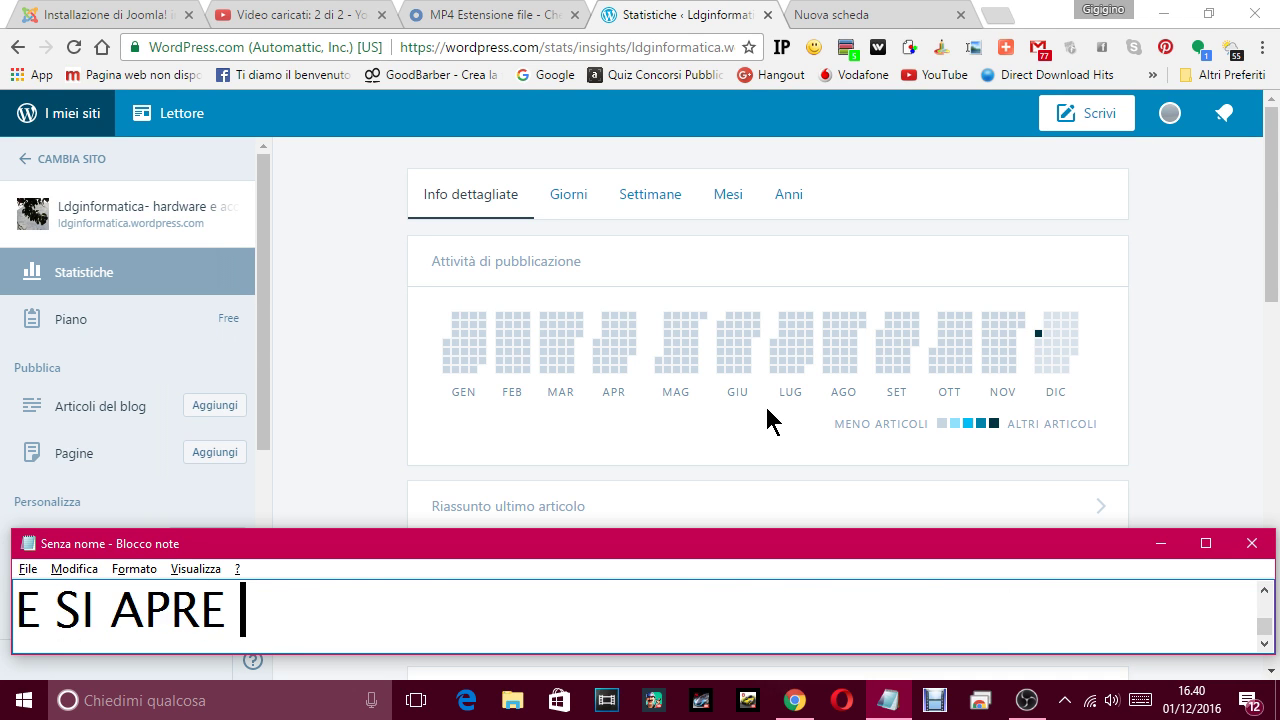
{"action": "type", "text": "LA MAI"}
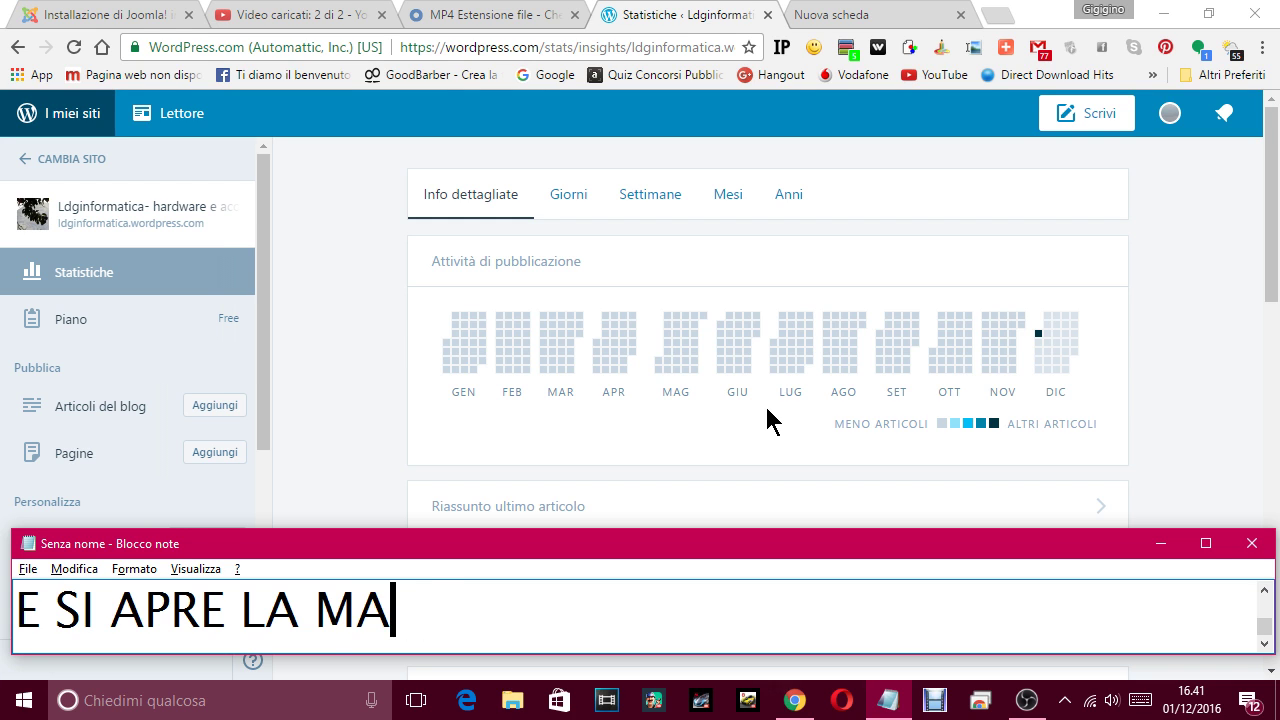
{"action": "key", "text": "BackSpace"}
{"action": "type", "text": "IA SCHER"}
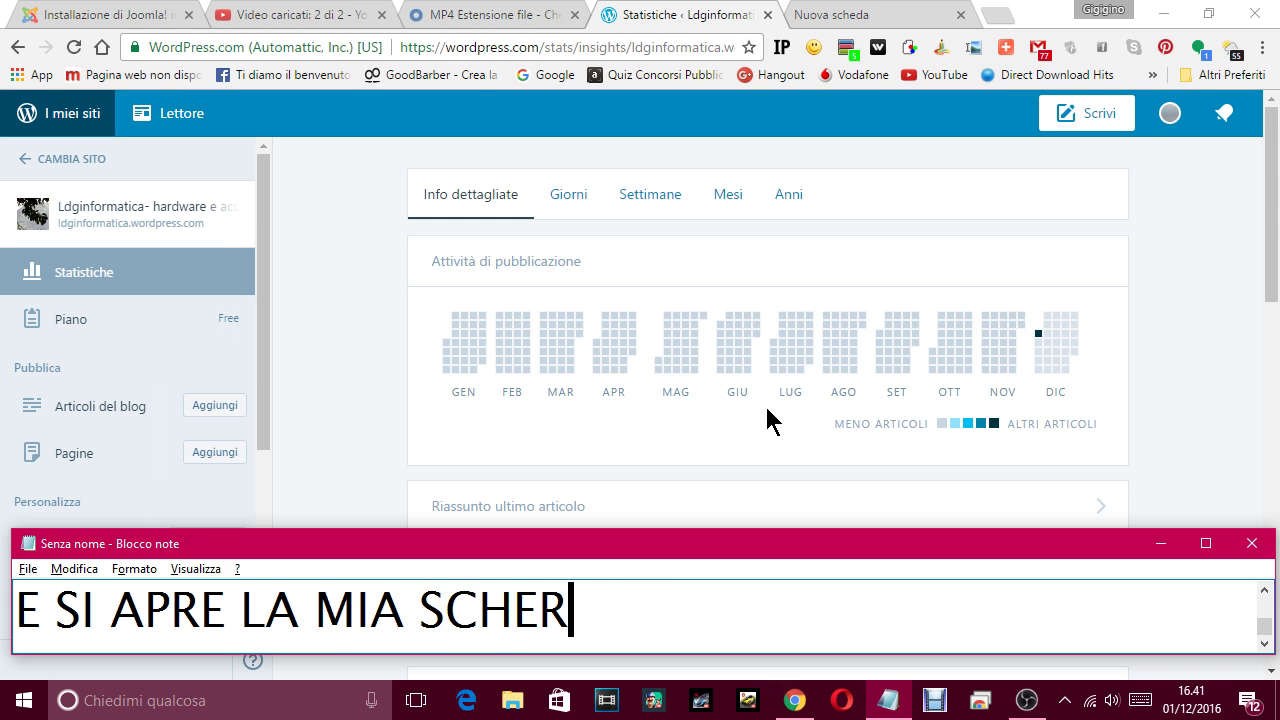
{"action": "type", "text": "MATA PRI"}
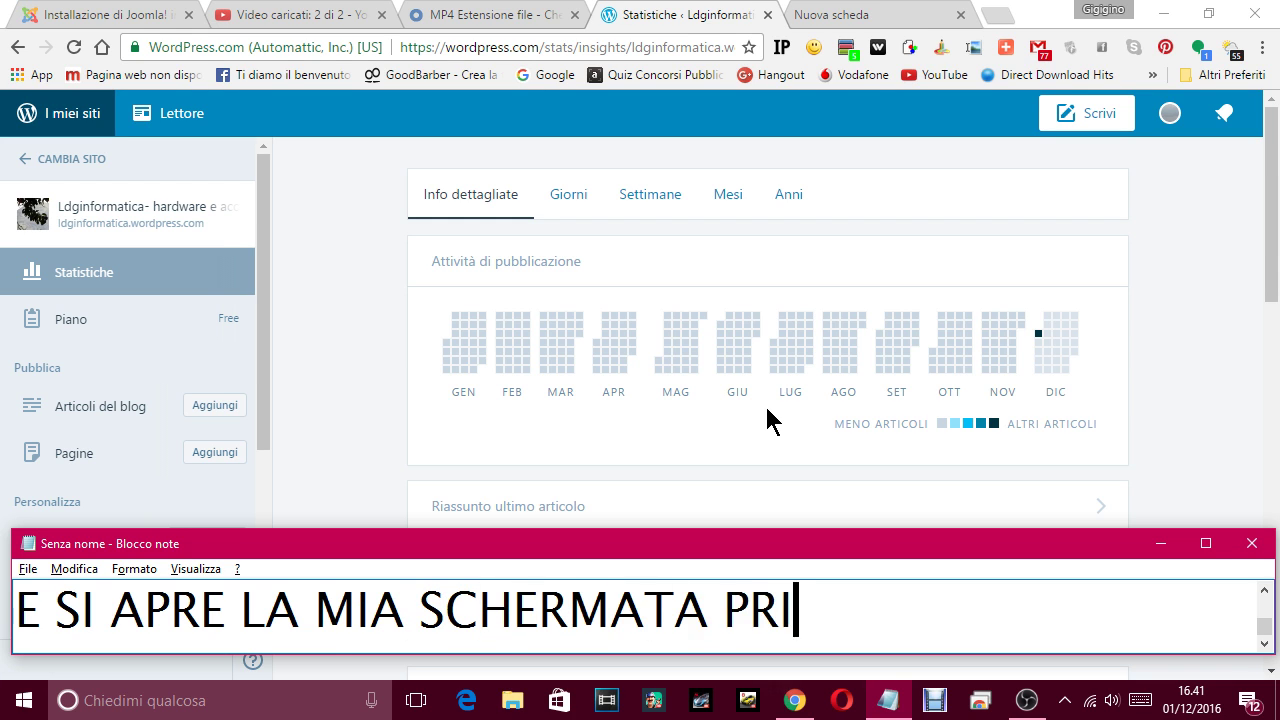
{"action": "type", "text": "NCIPALE."}
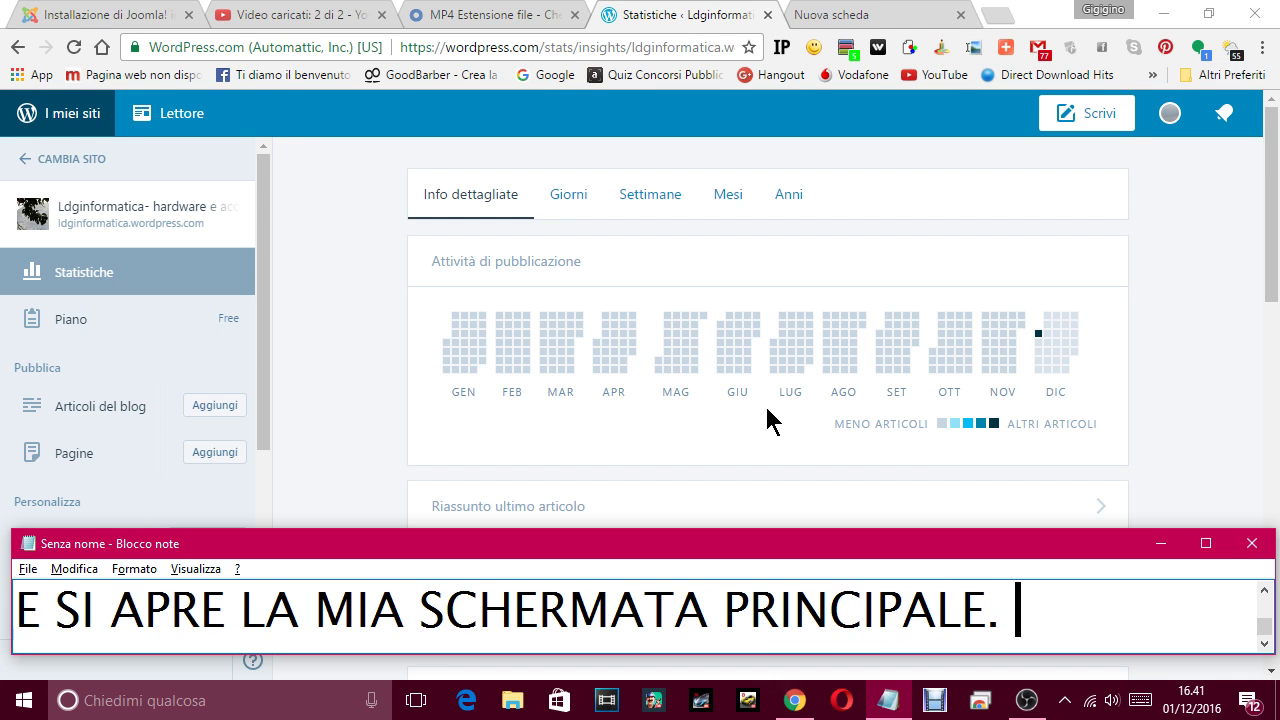
{"action": "key", "text": "Return"}
{"action": "type", "text": "IL RE"}
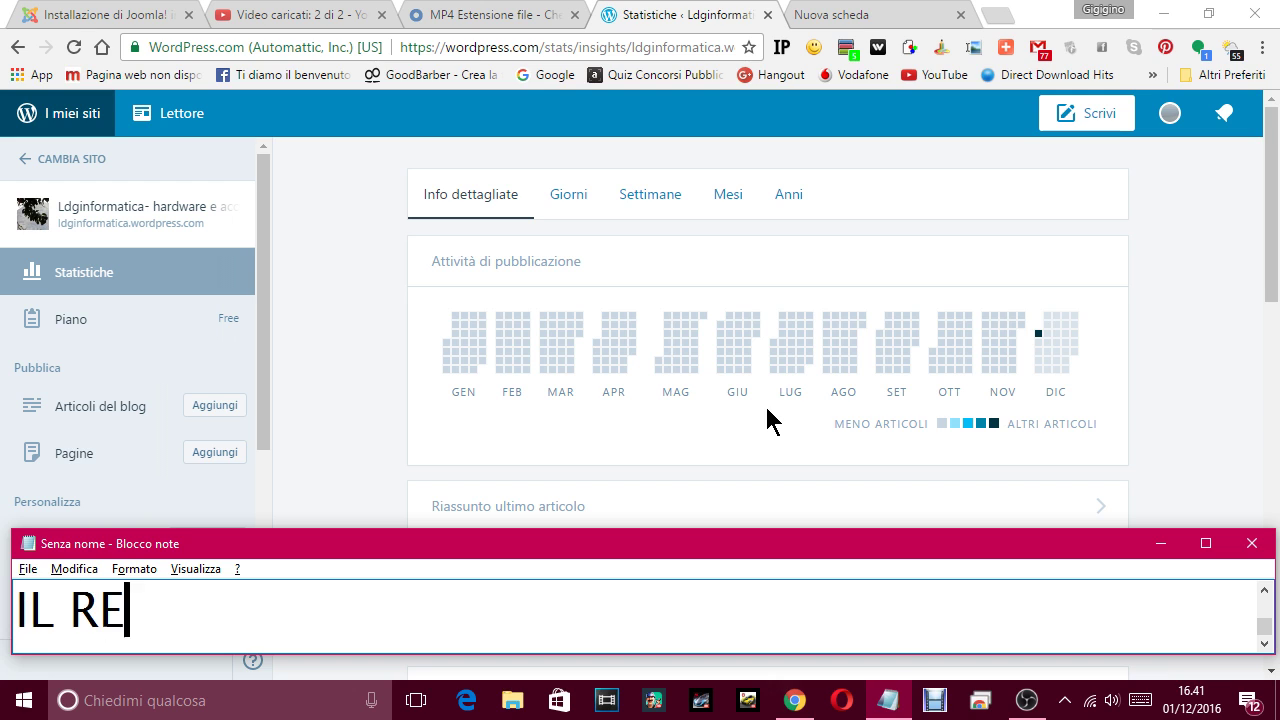
{"action": "type", "text": "STO AL PROSSIMO "}
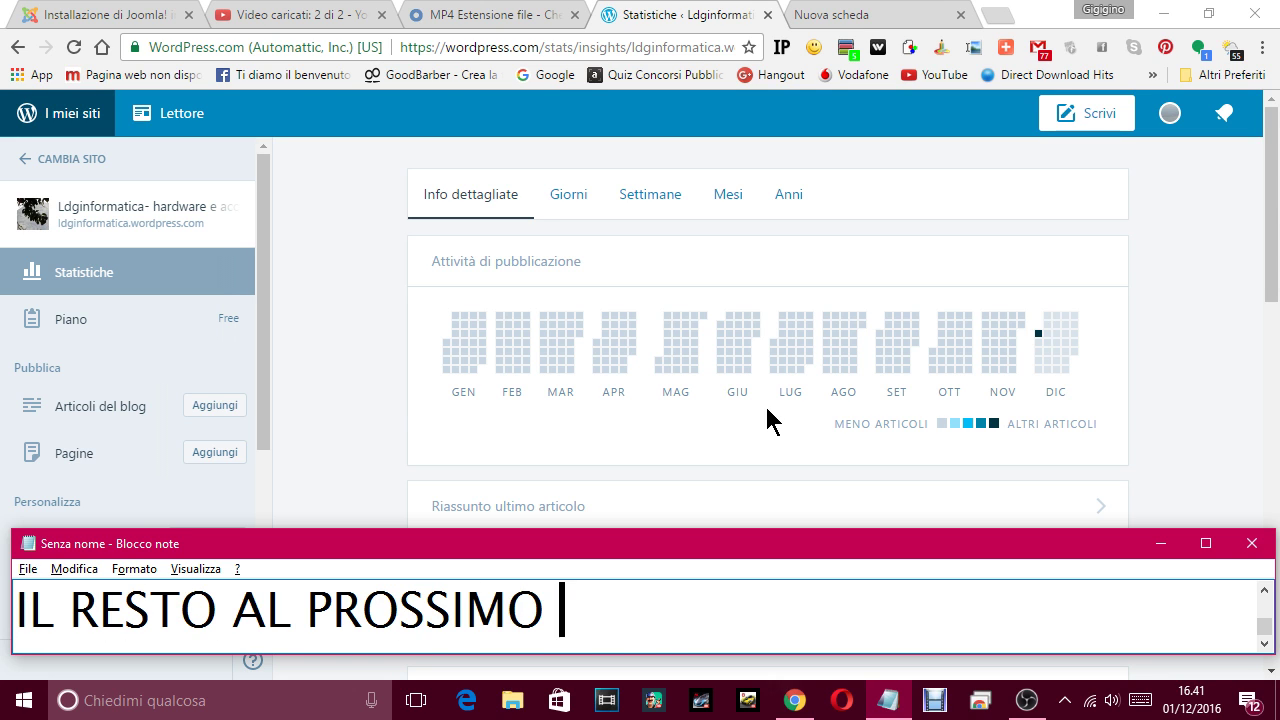
{"action": "type", "text": "VIDEO"}
{"action": "key", "text": "Return"}
{"action": "type", "text": "CIAO"}
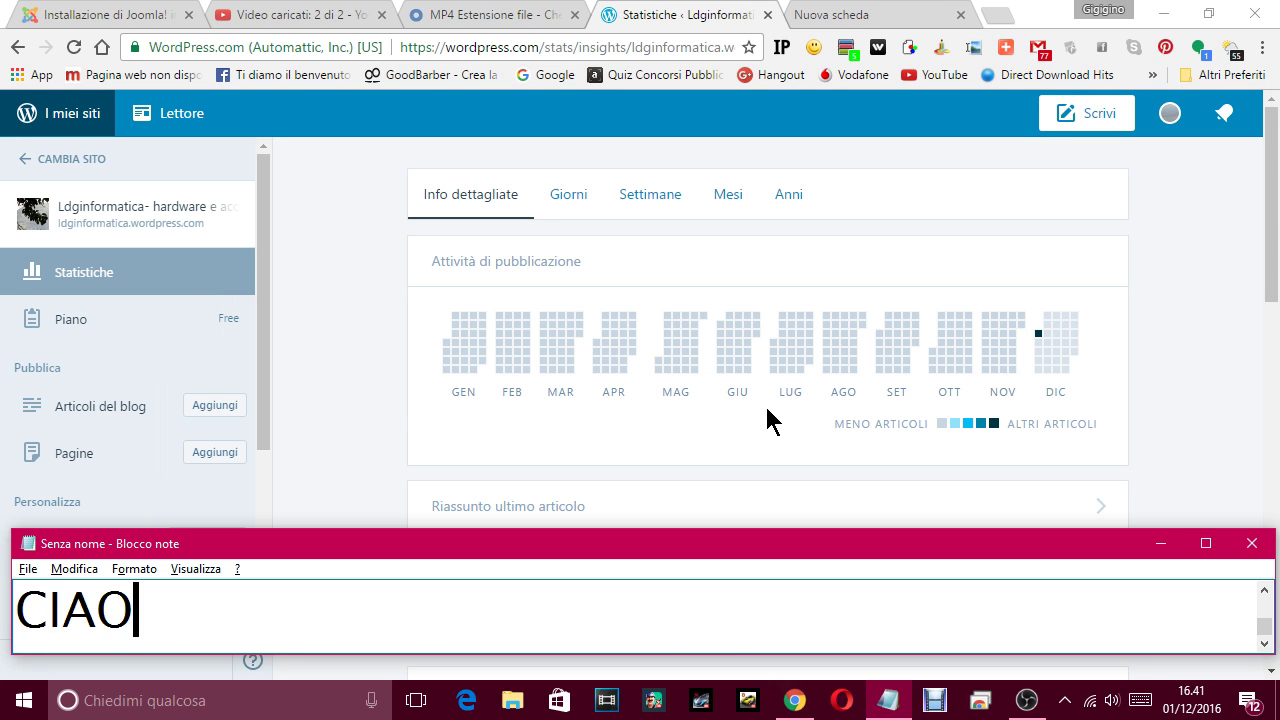
{"action": "type", "text": "...."}
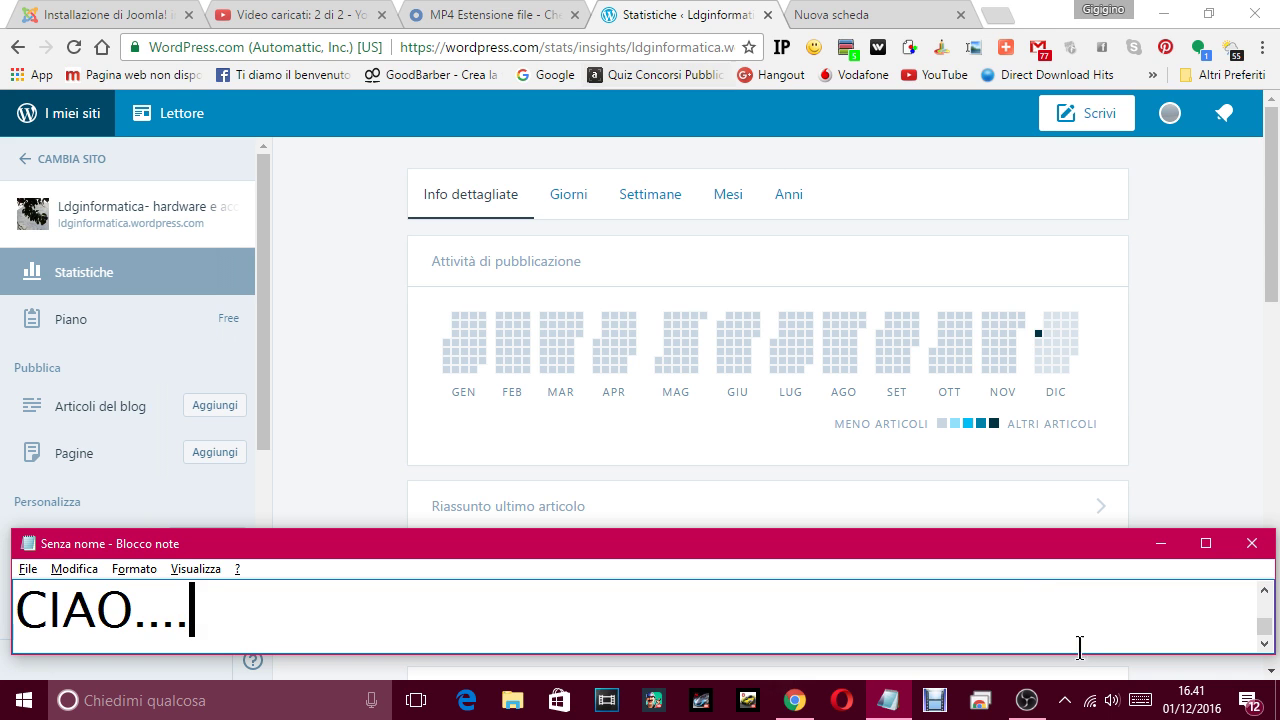
{"action": "left_click", "coordinate": [1065, 695]}
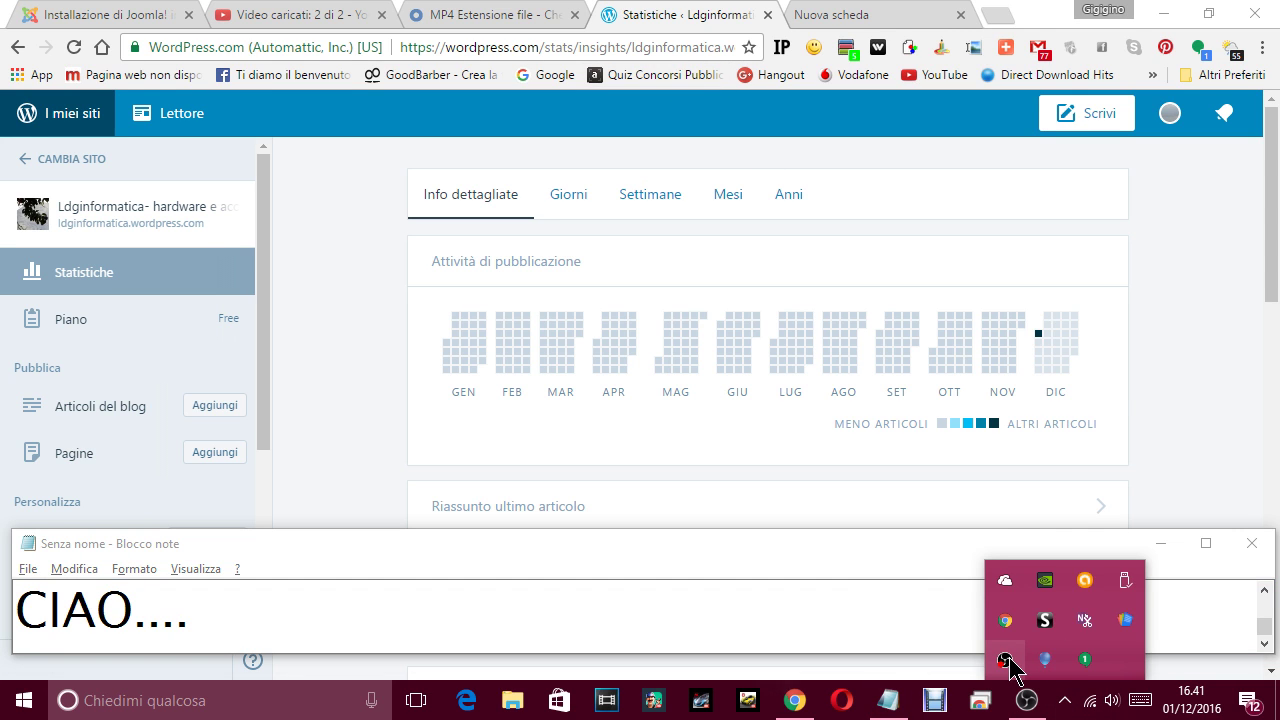